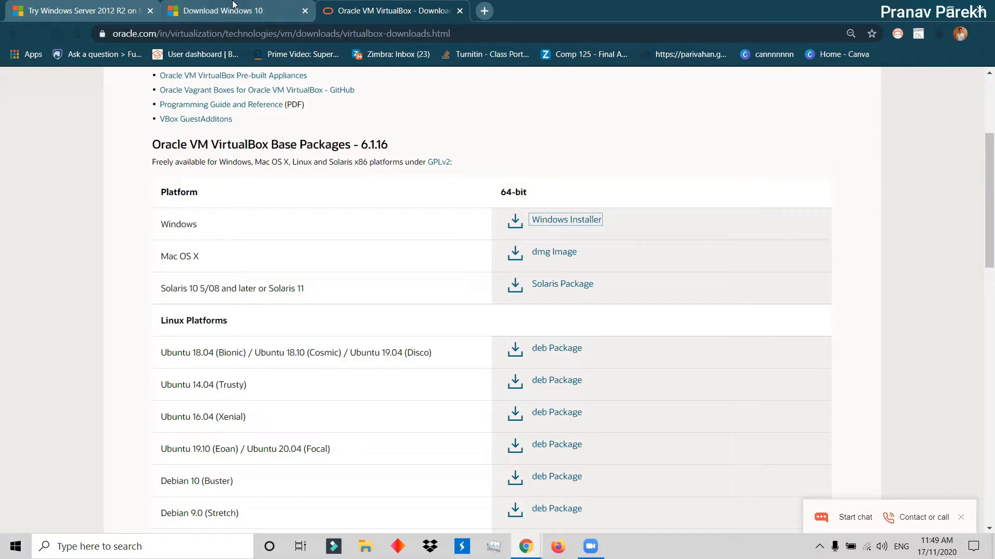
# Review the Windows Server 2012 R2 evaluation, Windows 10 and Oracle VM VirtualBox download pages.
pyautogui.click(119, 9)
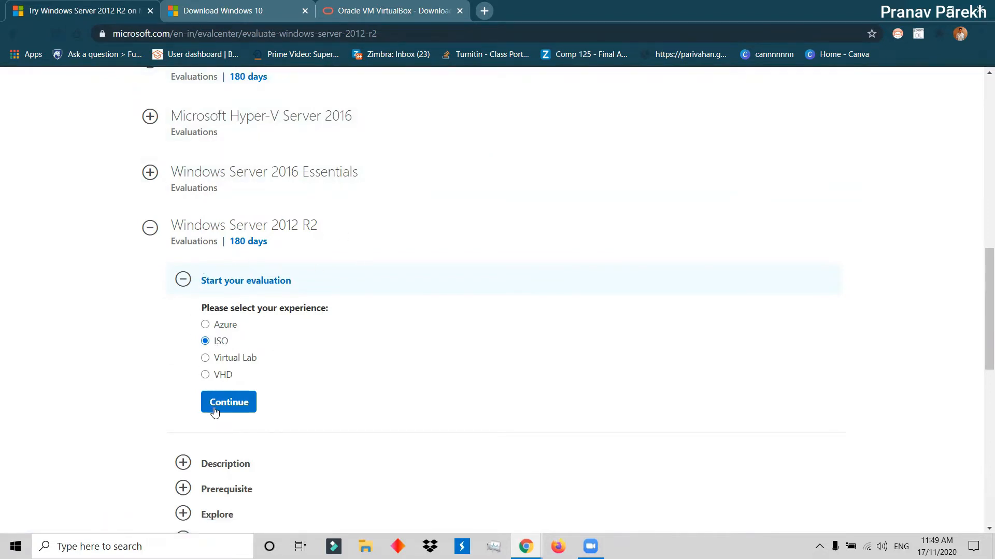
pyautogui.click(223, 10)
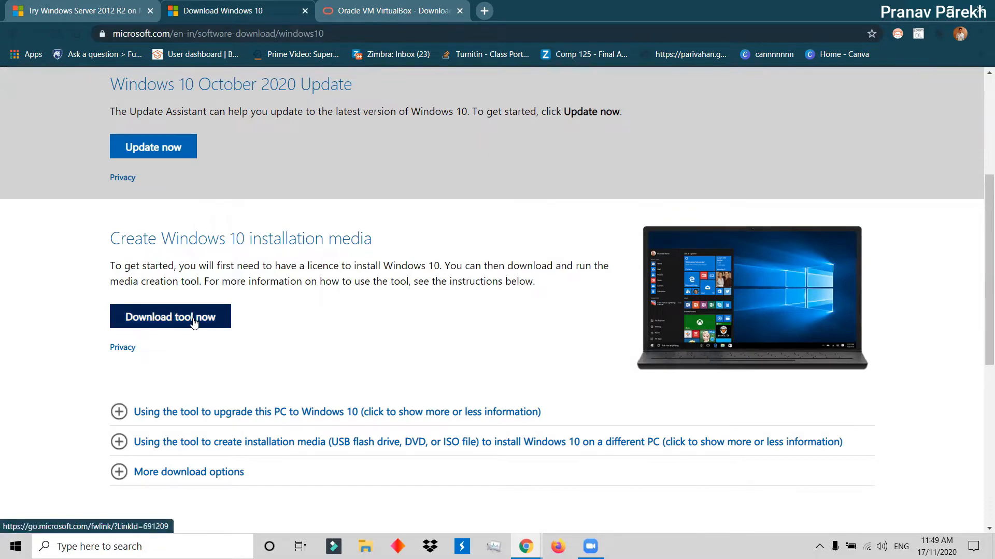
pyautogui.click(98, 10)
pyautogui.click(218, 10)
pyautogui.click(384, 11)
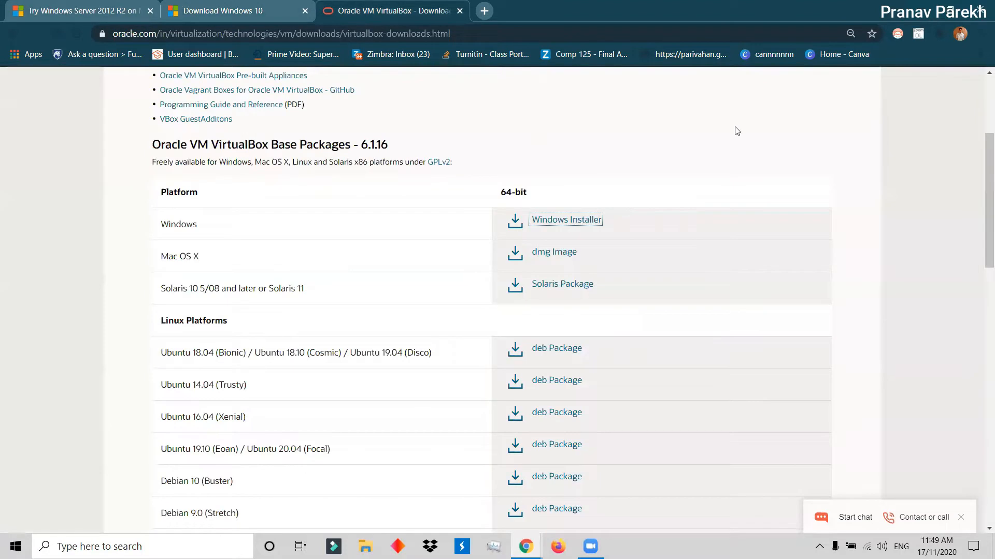
# Close the browser windows, refresh the desktop and launch Oracle VM VirtualBox.
pyautogui.click(983, 8)
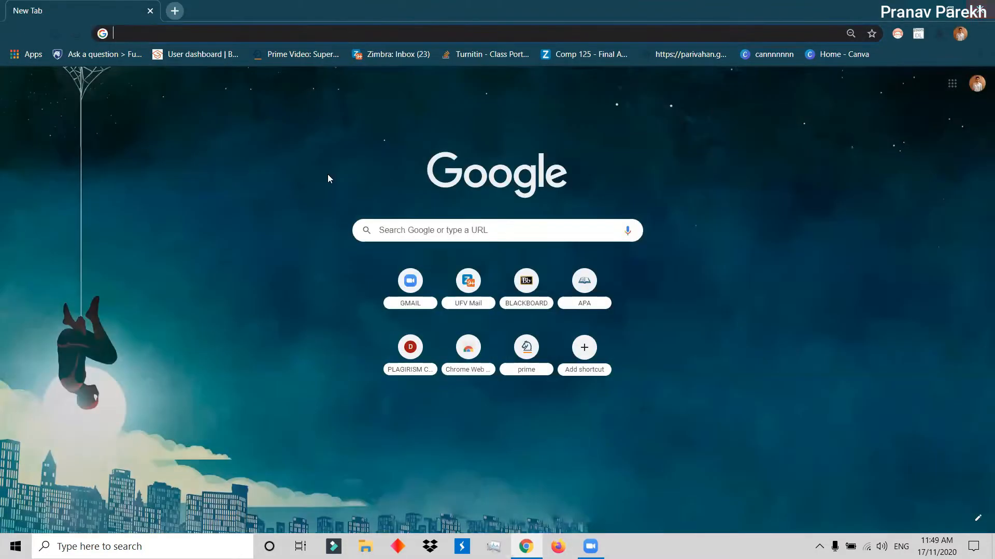
pyautogui.click(985, 5)
pyautogui.rightClick(399, 151)
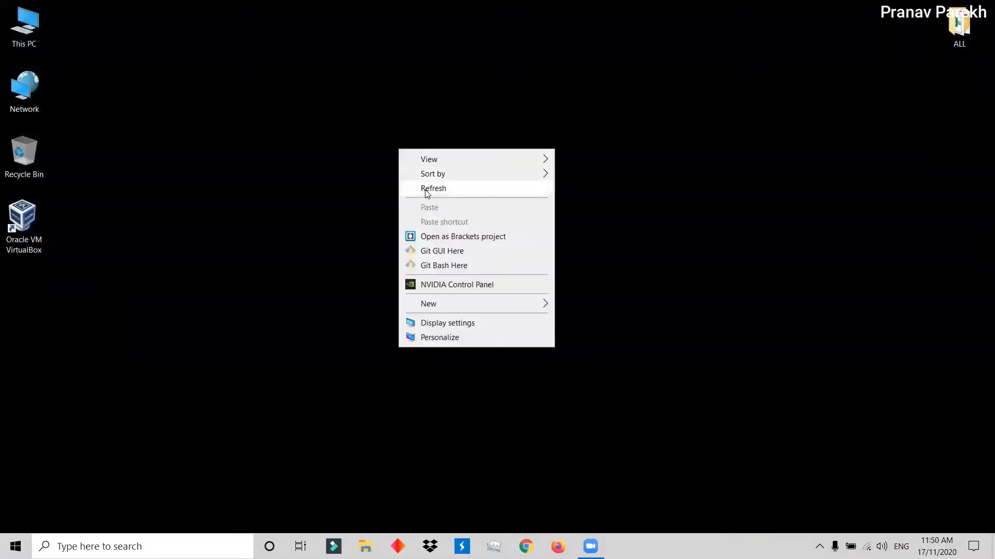
pyautogui.click(430, 187)
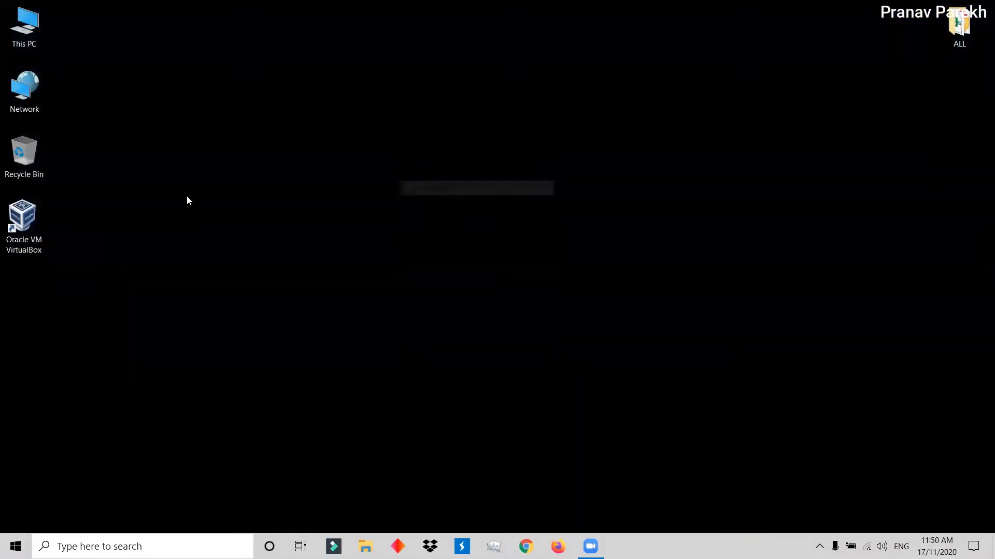
pyautogui.doubleClick(31, 228)
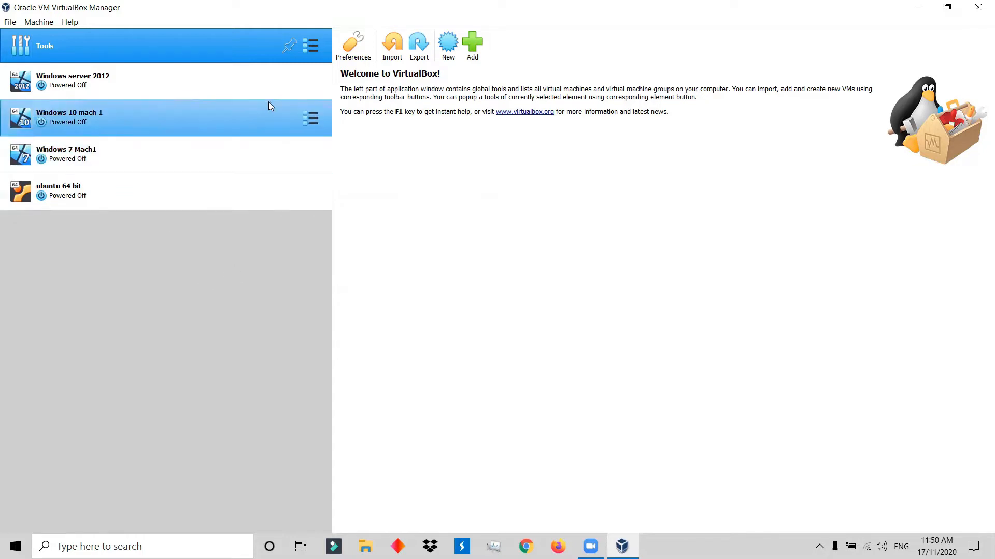
# Look through the General, Input and Language settings in the VirtualBox preferences, then close them.
pyautogui.click(353, 46)
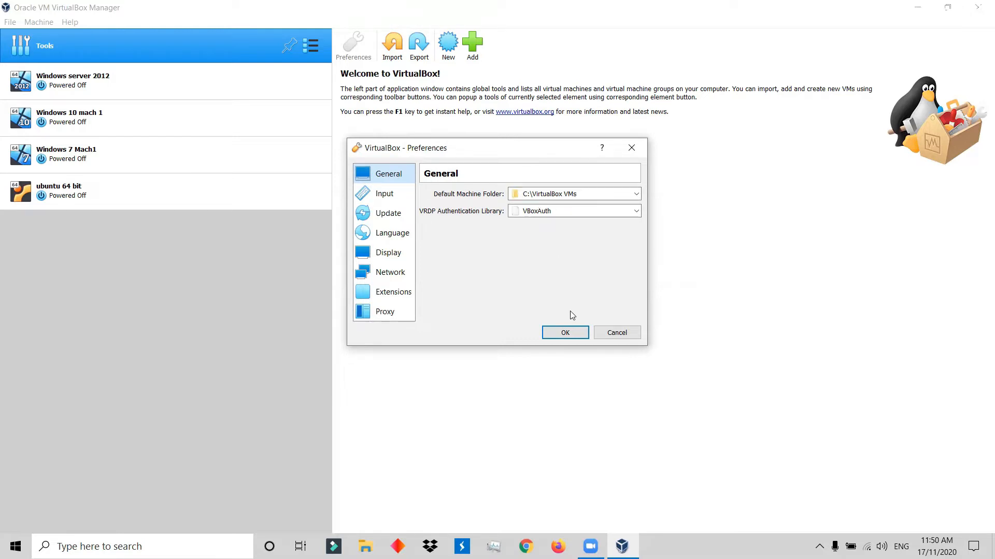
pyautogui.click(366, 220)
pyautogui.click(374, 203)
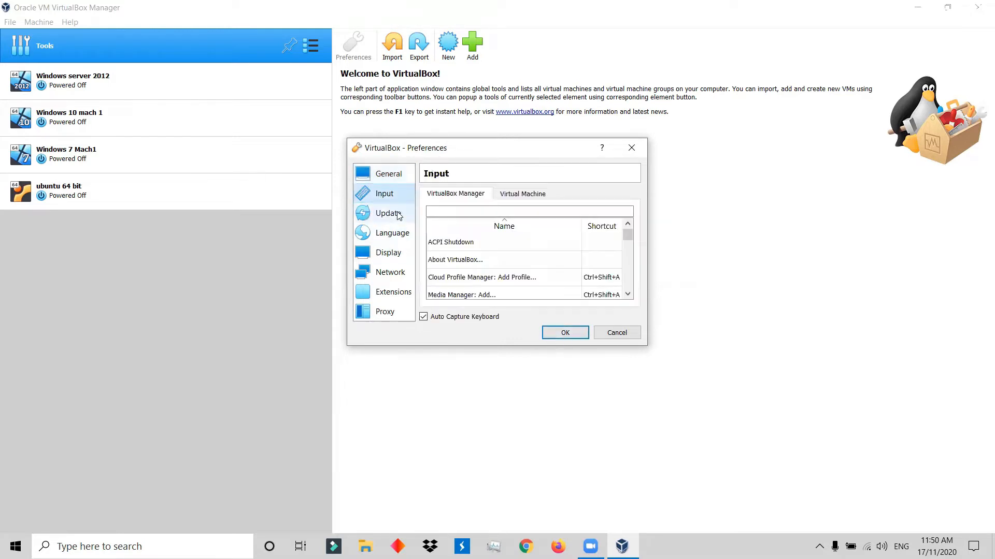
pyautogui.click(394, 232)
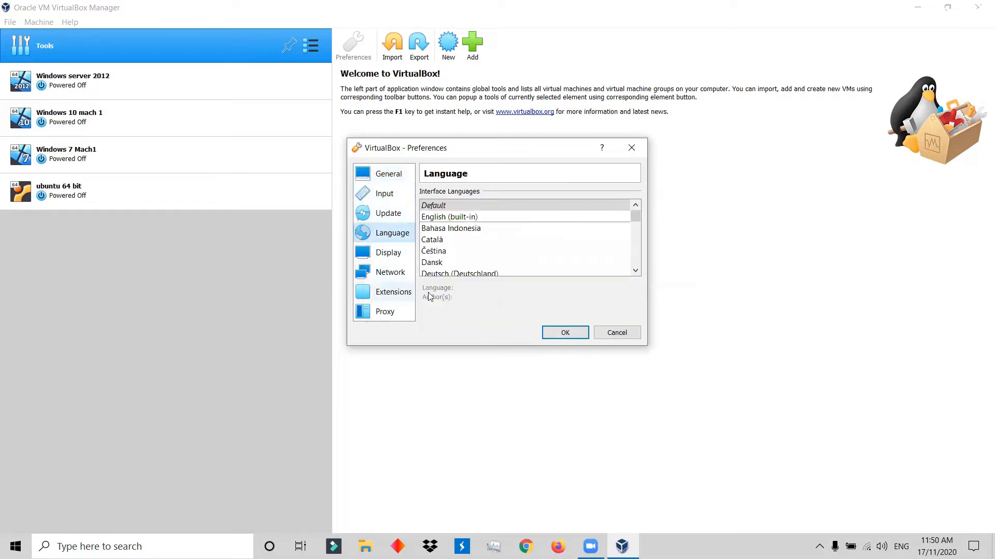
pyautogui.click(546, 334)
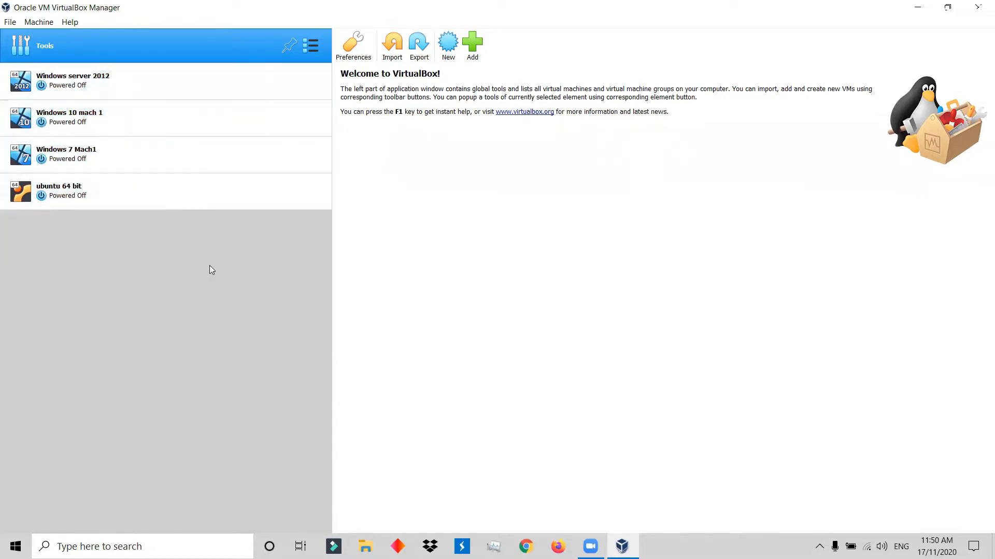
# Try to set up a new Windows 2012 (64-bit) virtual machine named Windows Server 2012.
pyautogui.click(448, 44)
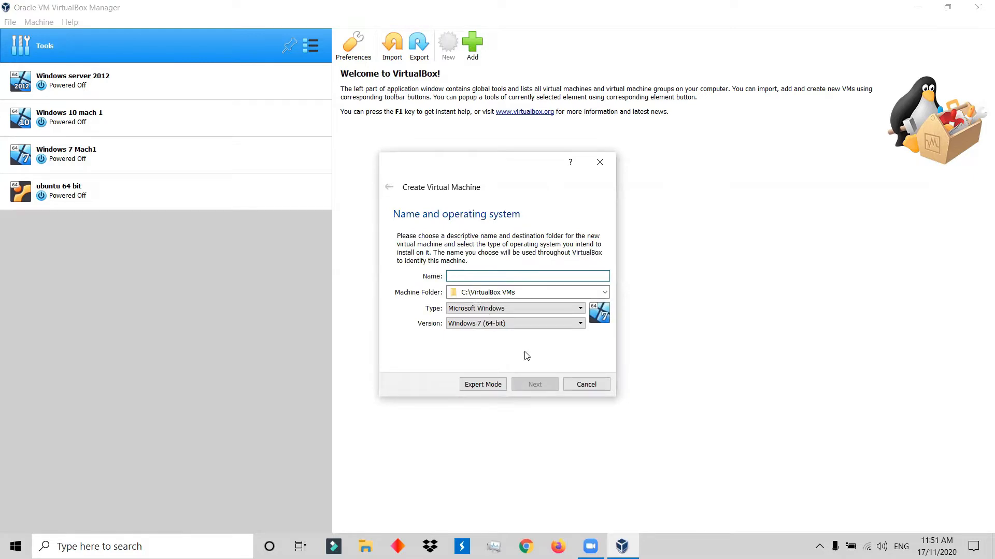
pyautogui.write('Wind')
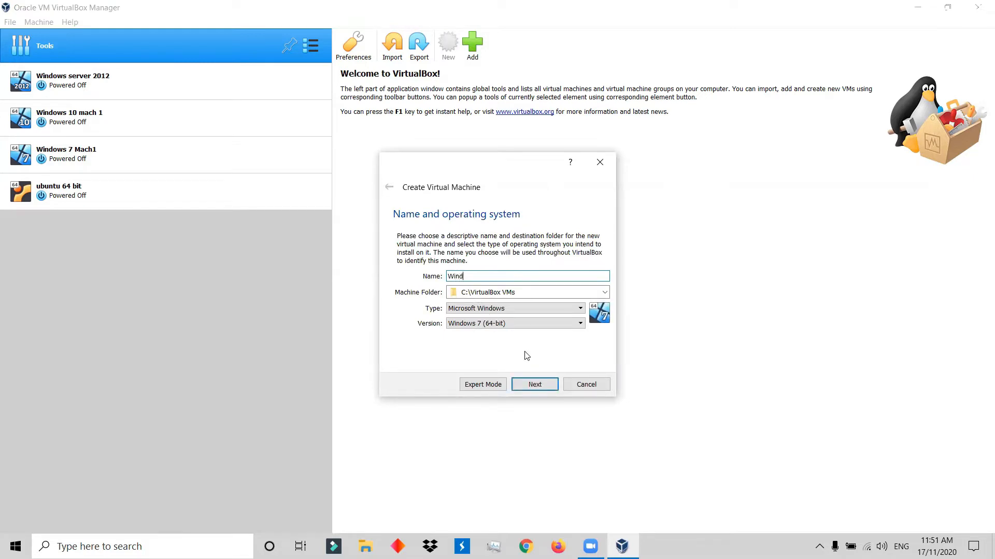
pyautogui.write('ows Server 201')
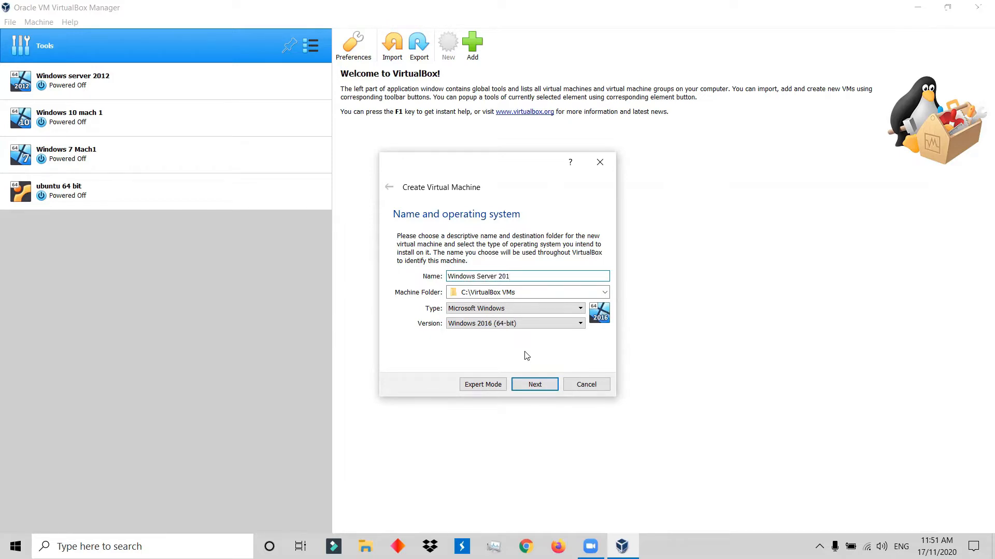
pyautogui.write('2')
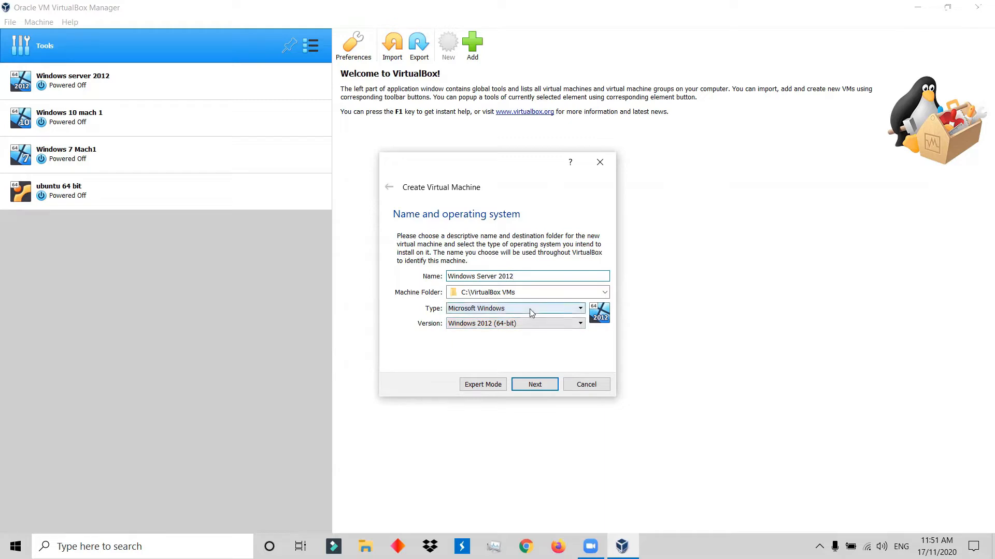
pyautogui.click(538, 386)
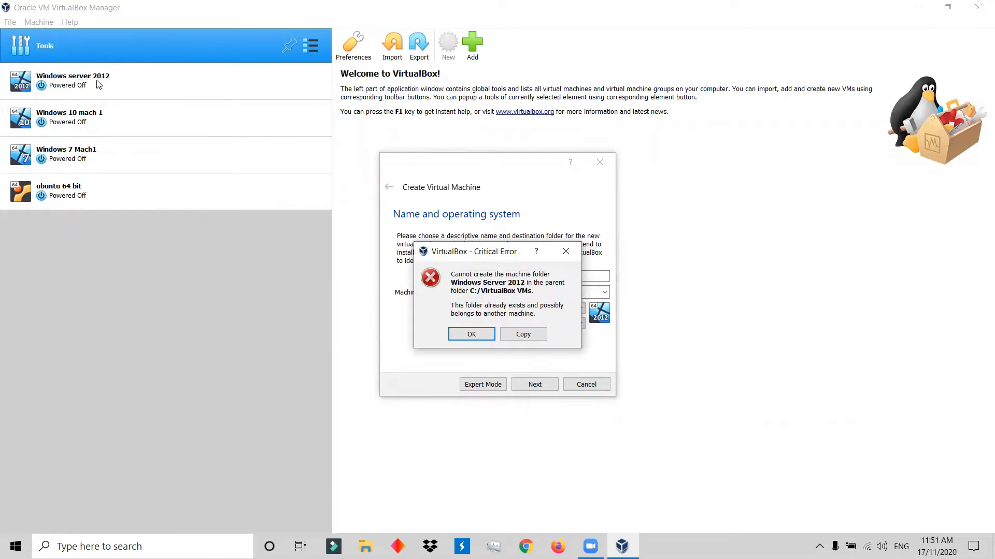
pyautogui.click(560, 253)
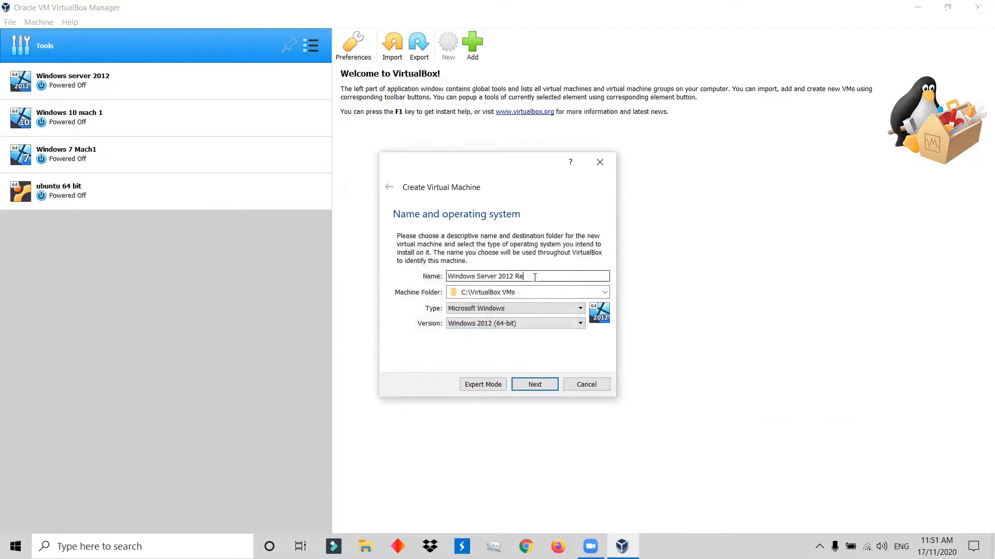
# Change the new machine's name to Windows Server 2012 Recorded and set its memory size to 4096 MB.
pyautogui.write('ed')
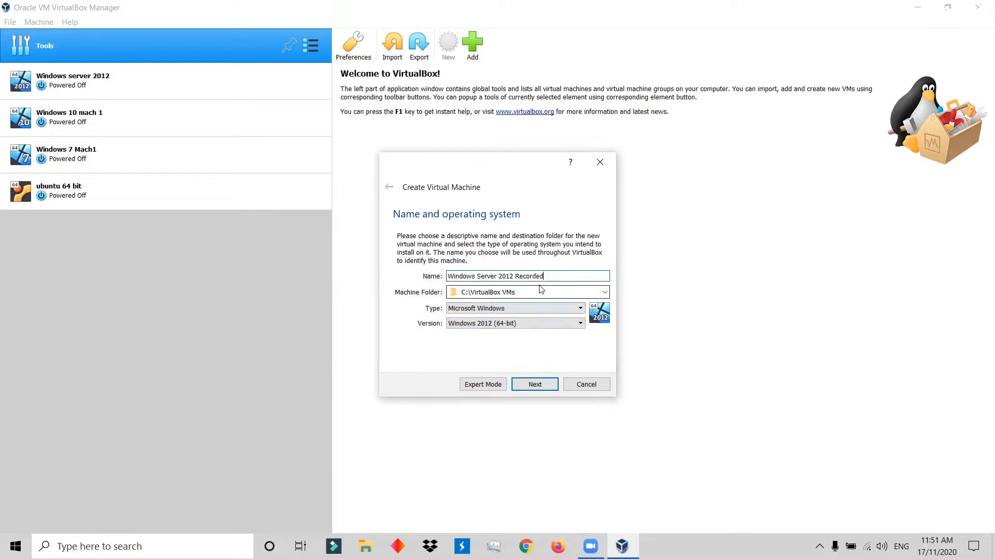
pyautogui.click(536, 389)
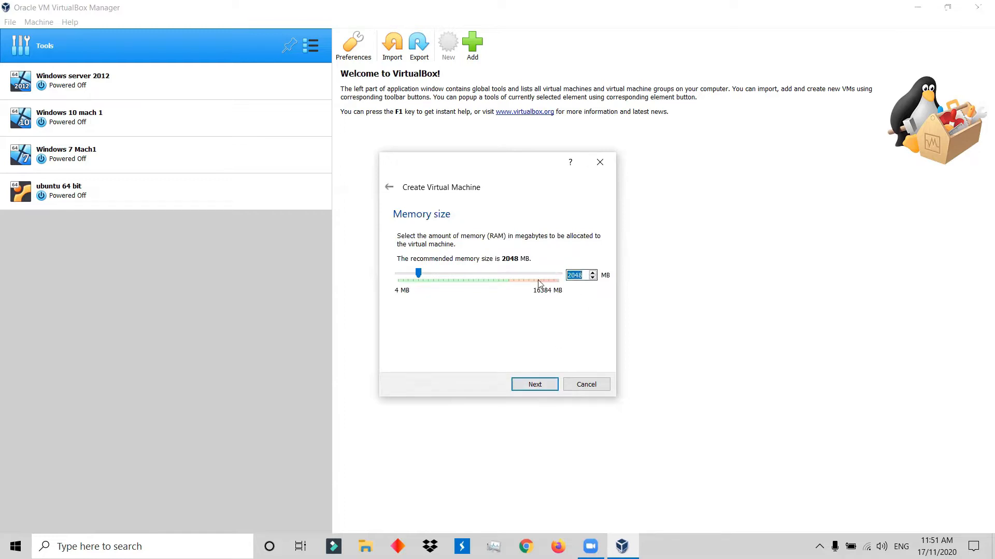
pyautogui.press('BackSpace')
pyautogui.write('4096')
pyautogui.click(533, 385)
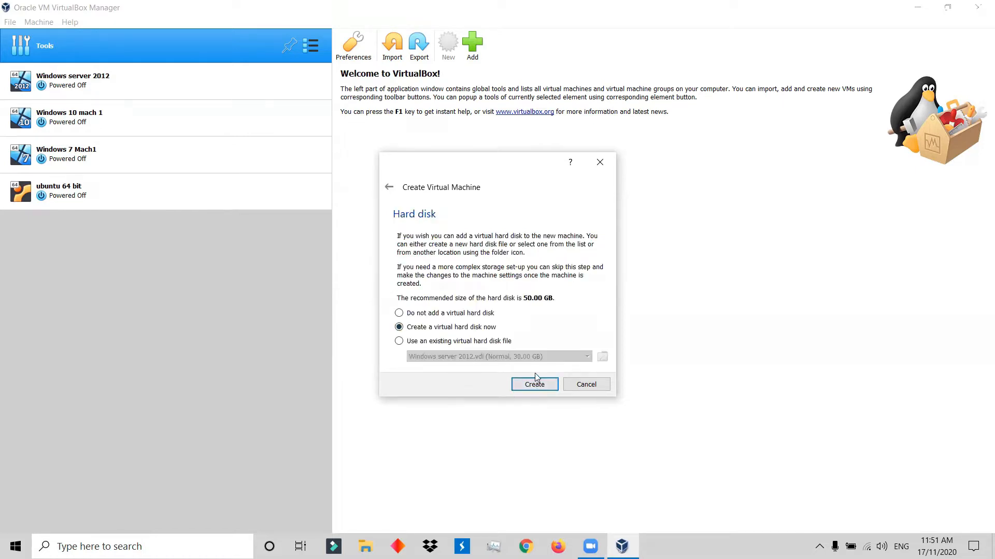
# Create a dynamically allocated 30 GB VDI hard disk for the Windows Server 2012 Recorded machine.
pyautogui.click(536, 389)
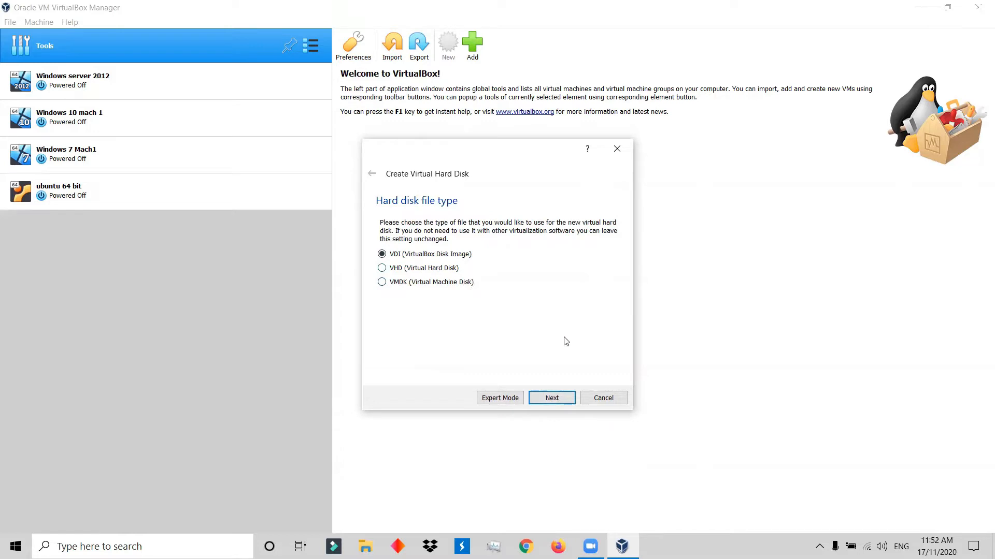
pyautogui.click(554, 404)
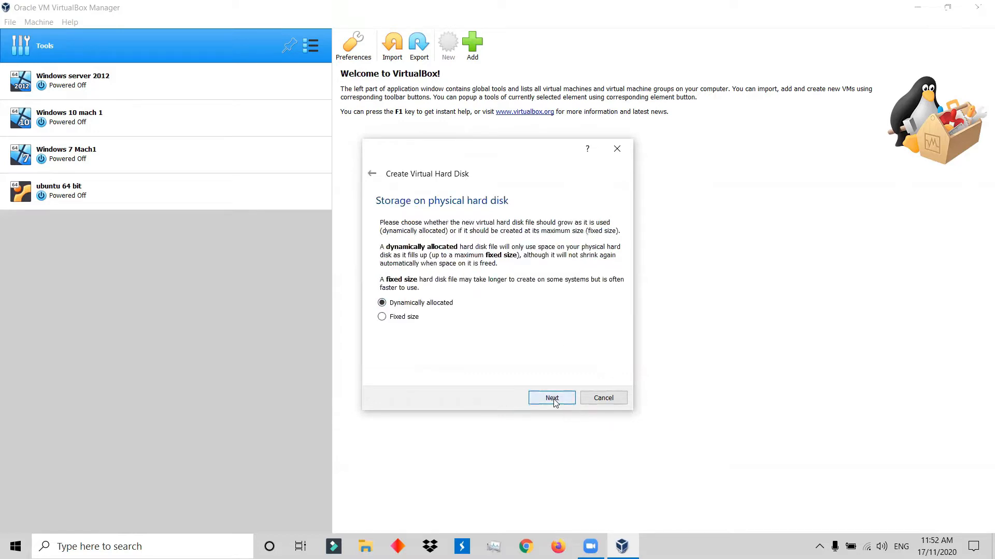
pyautogui.click(553, 402)
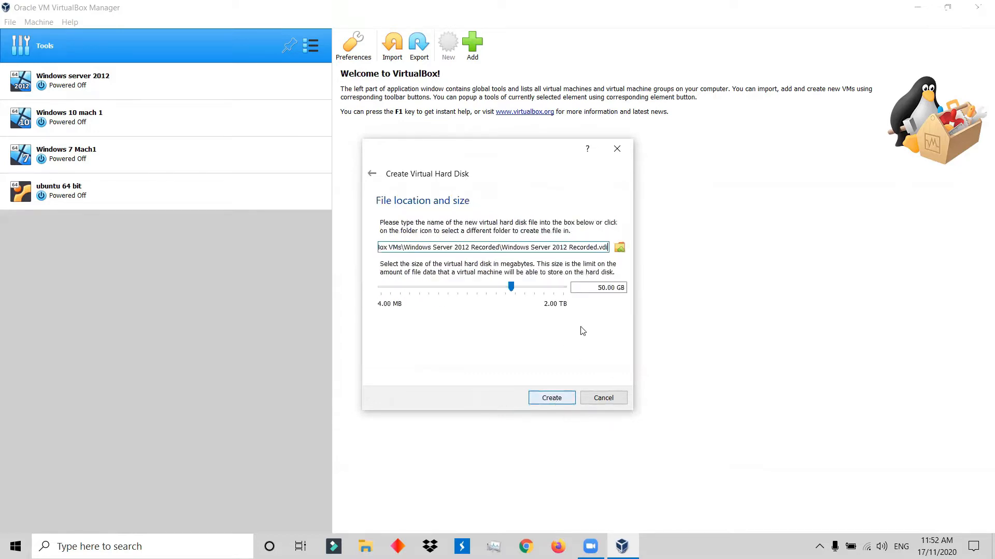
pyautogui.press('BackSpace')
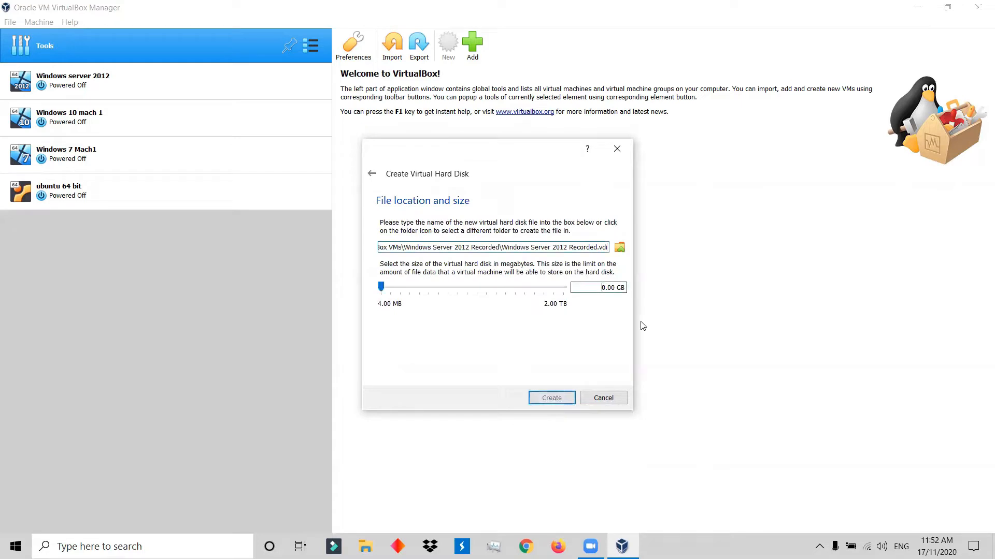
pyautogui.write('3')
pyautogui.click(566, 398)
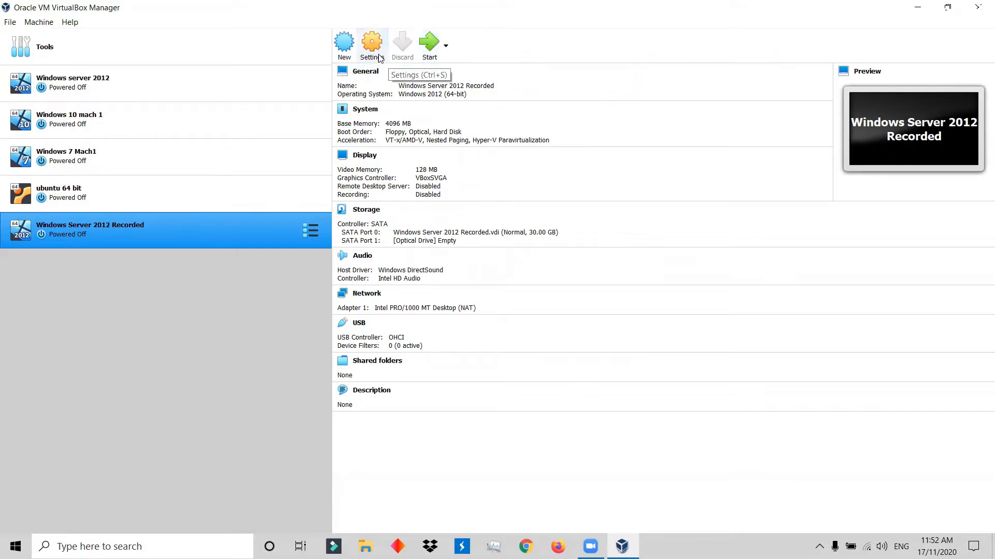
# Set up another virtual machine named Windows 10 Recorded, version Windows 10 (64-bit), with 2048 MB of memory.
pyautogui.click(345, 49)
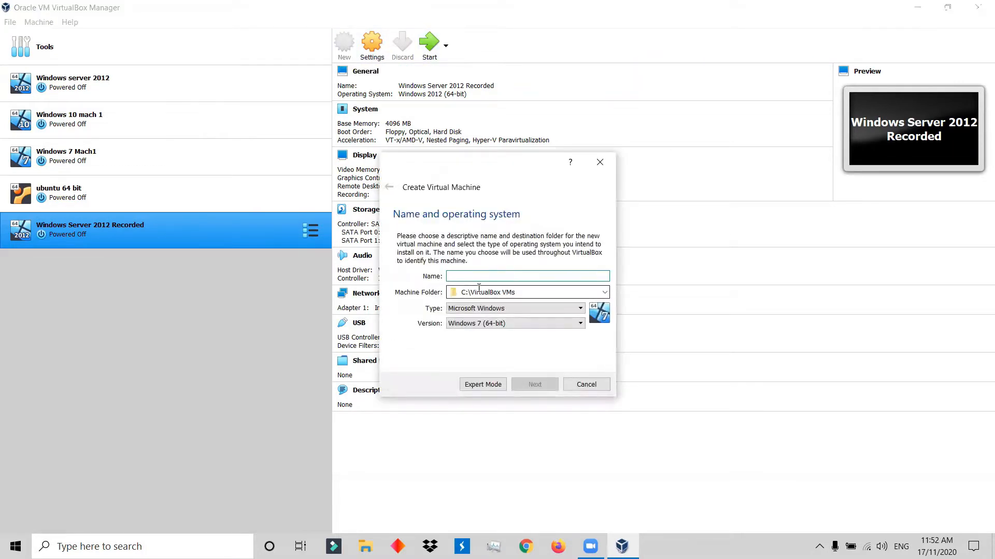
pyautogui.write('Win')
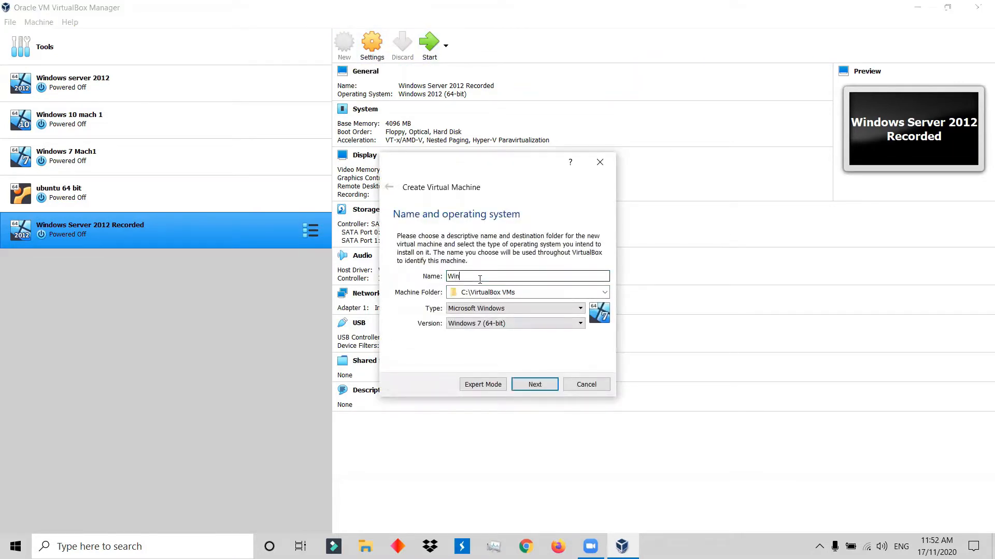
pyautogui.write('dows 10 Recorded')
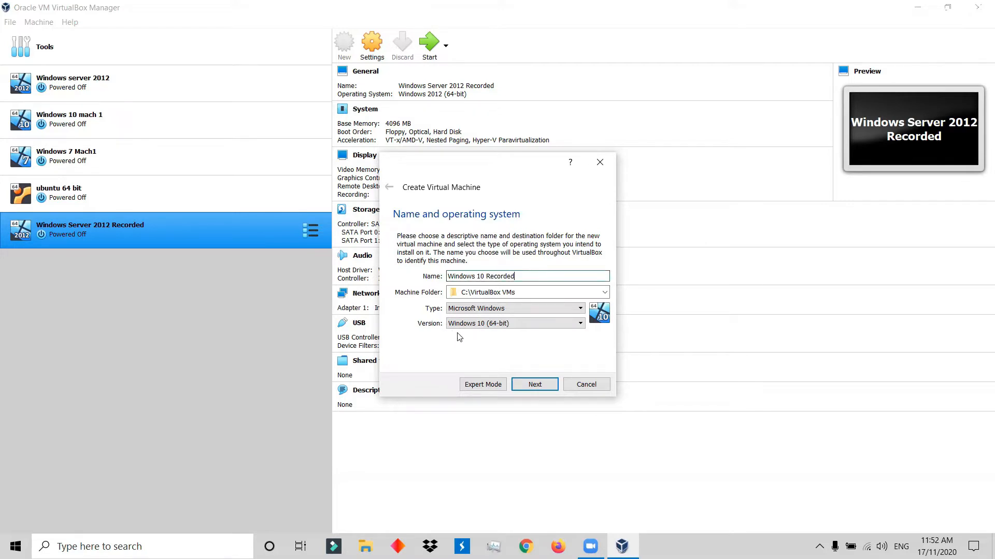
pyautogui.click(537, 388)
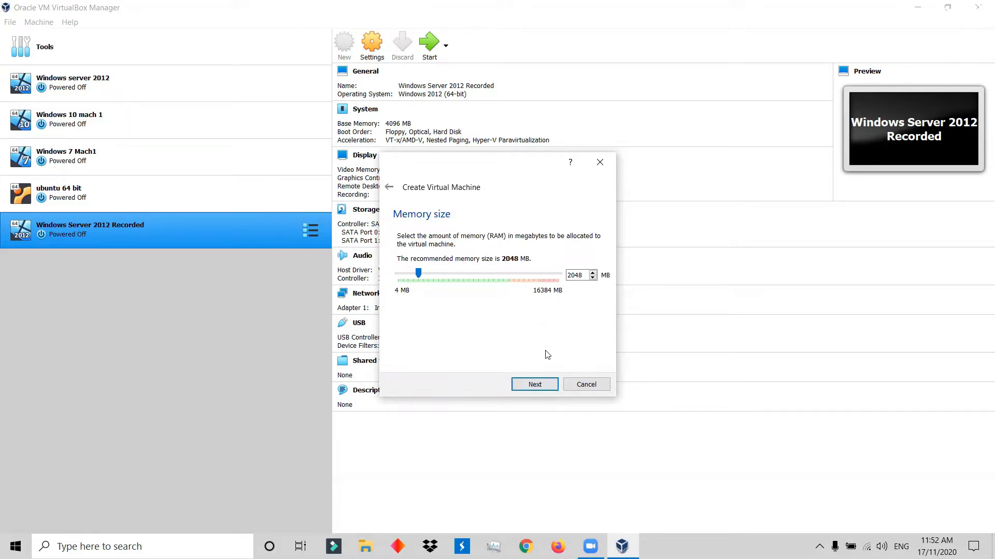
pyautogui.click(533, 388)
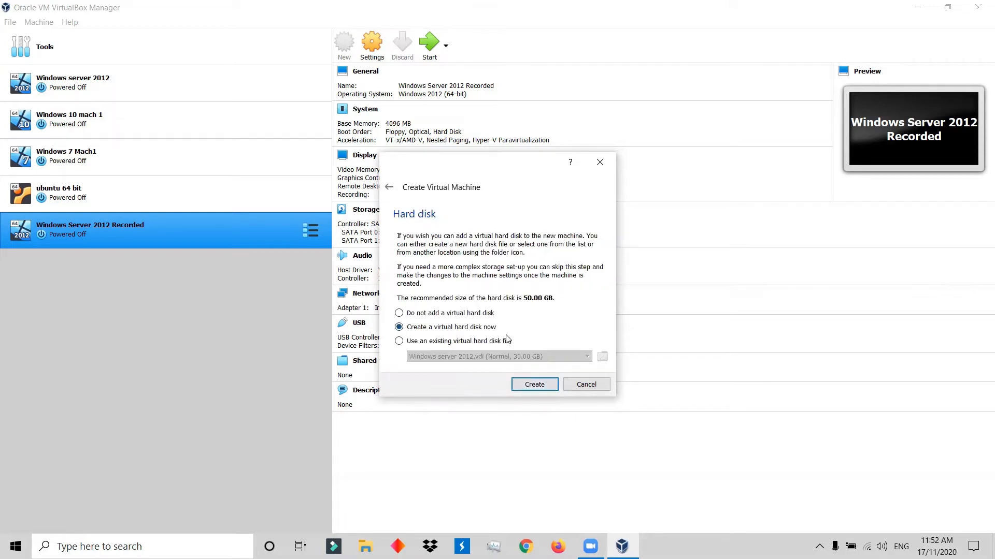
# Create a dynamically allocated 30 GB VDI hard disk for the Windows 10 Recorded machine.
pyautogui.click(531, 383)
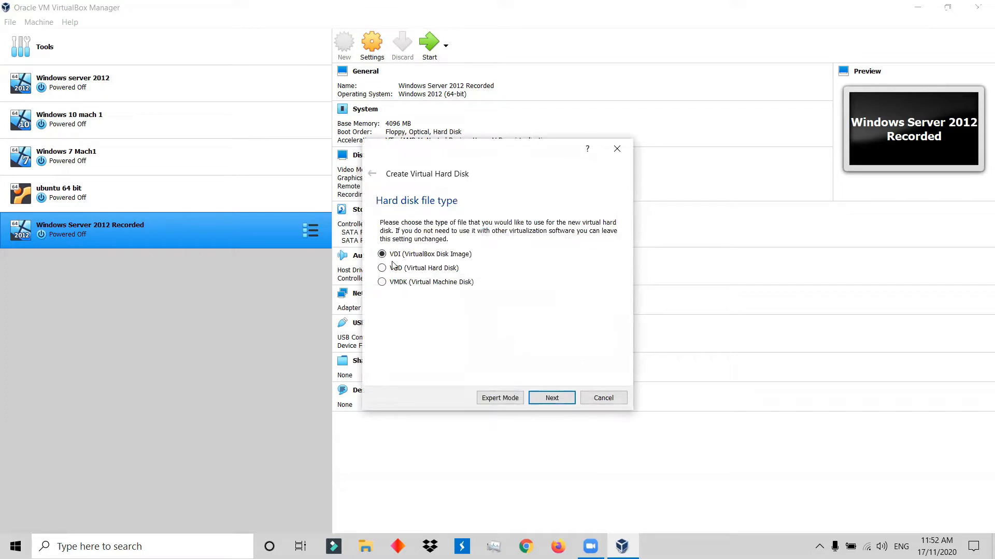
pyautogui.click(535, 394)
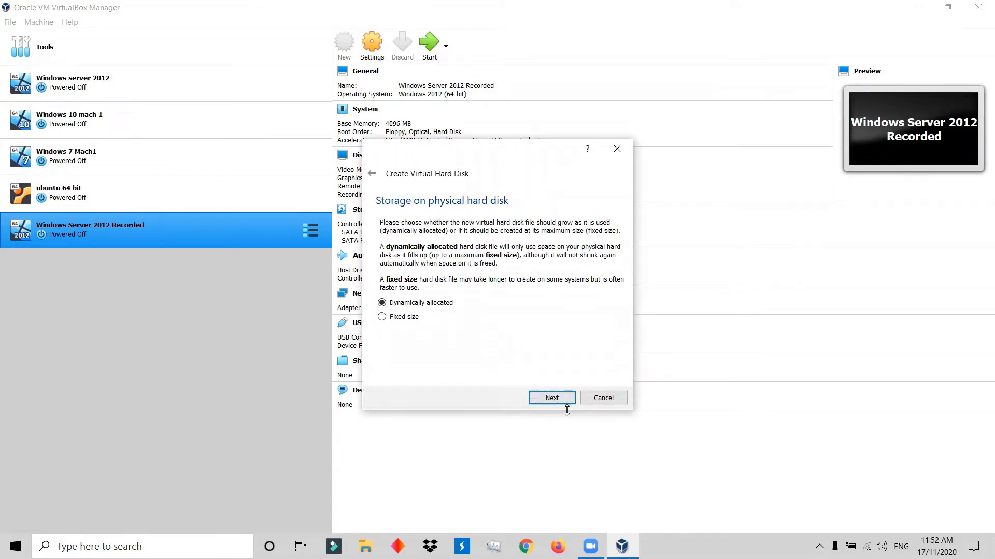
pyautogui.click(552, 398)
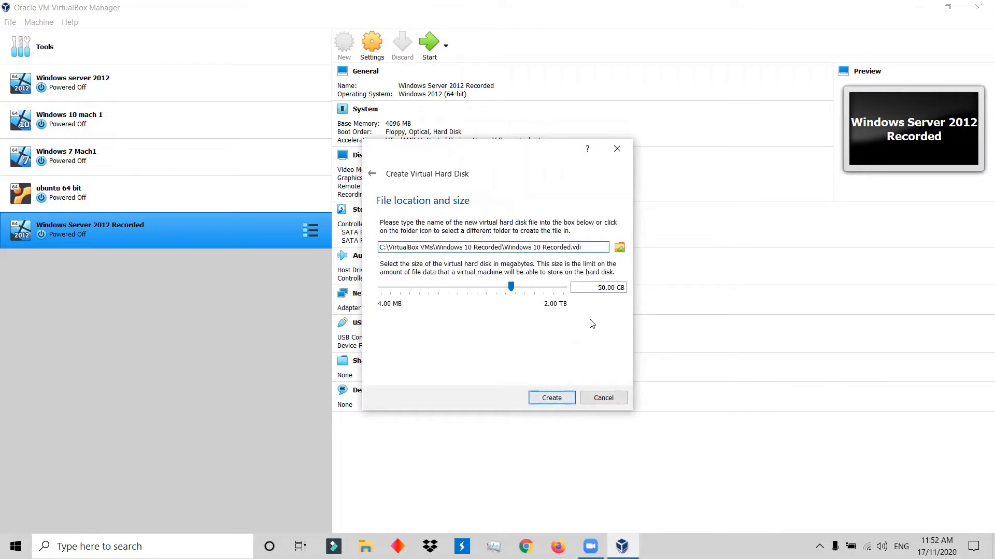
pyautogui.click(600, 288)
pyautogui.press('BackSpace')
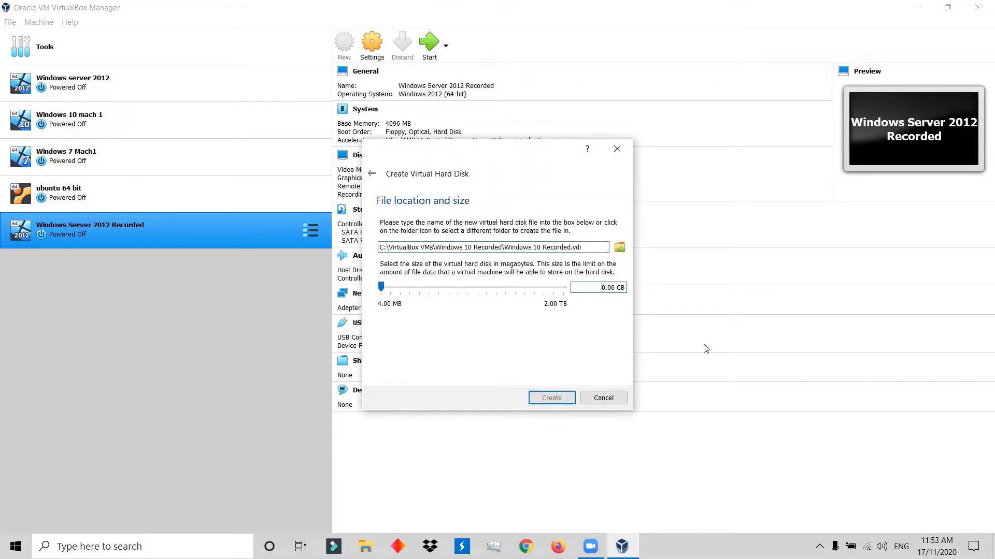
pyautogui.write('3')
pyautogui.click(542, 401)
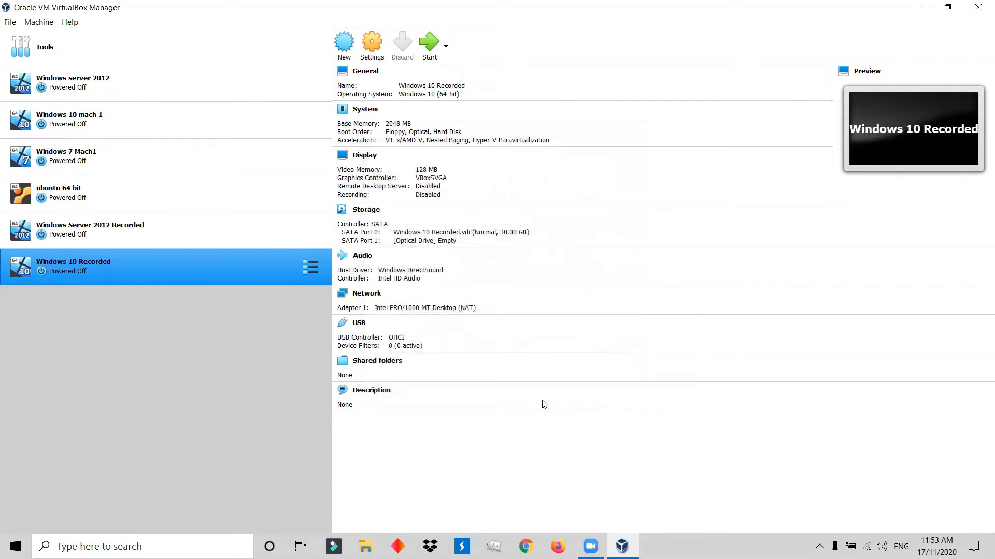
# Open the settings of the Windows Server 2012 Recorded machine and review its general, advanced, description and disk encryption options.
pyautogui.click(190, 224)
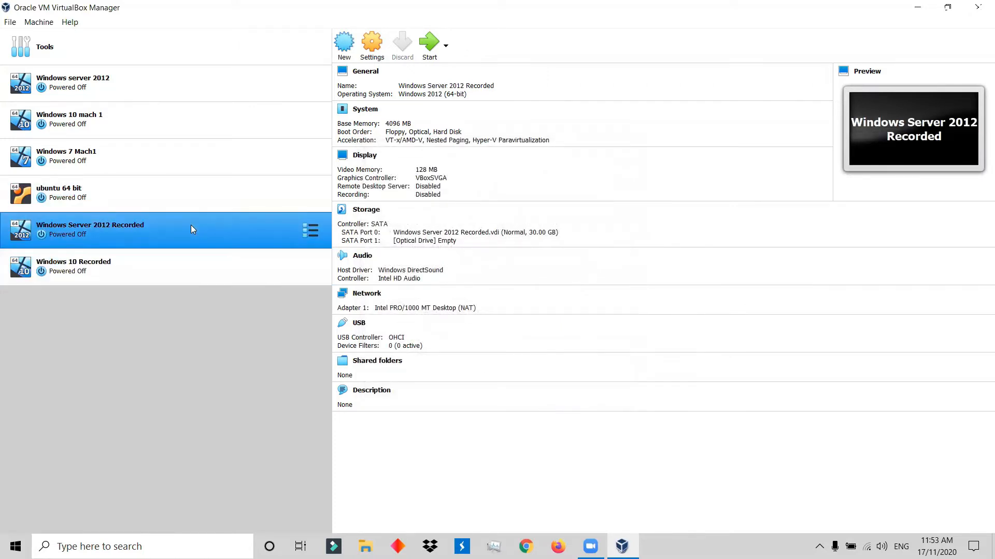
pyautogui.click(152, 282)
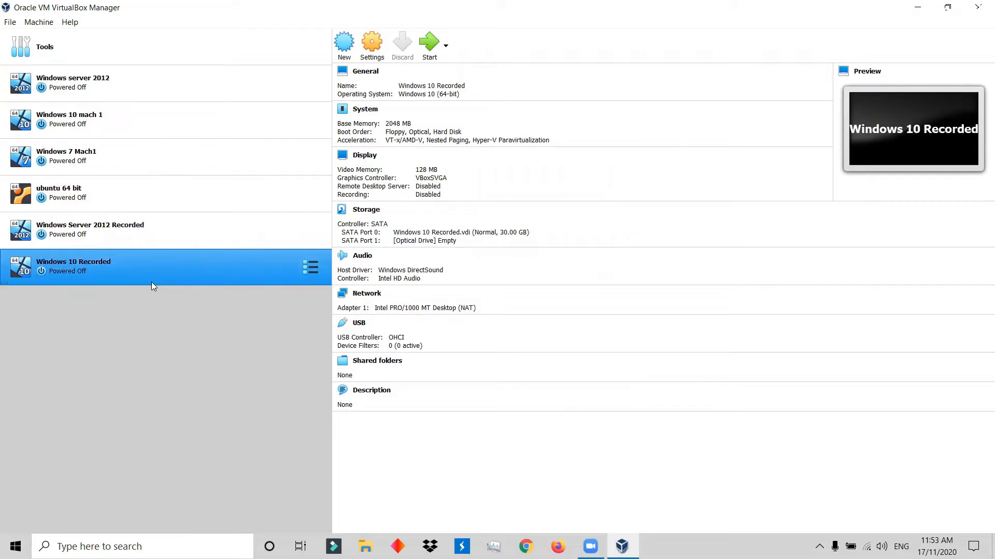
pyautogui.click(149, 243)
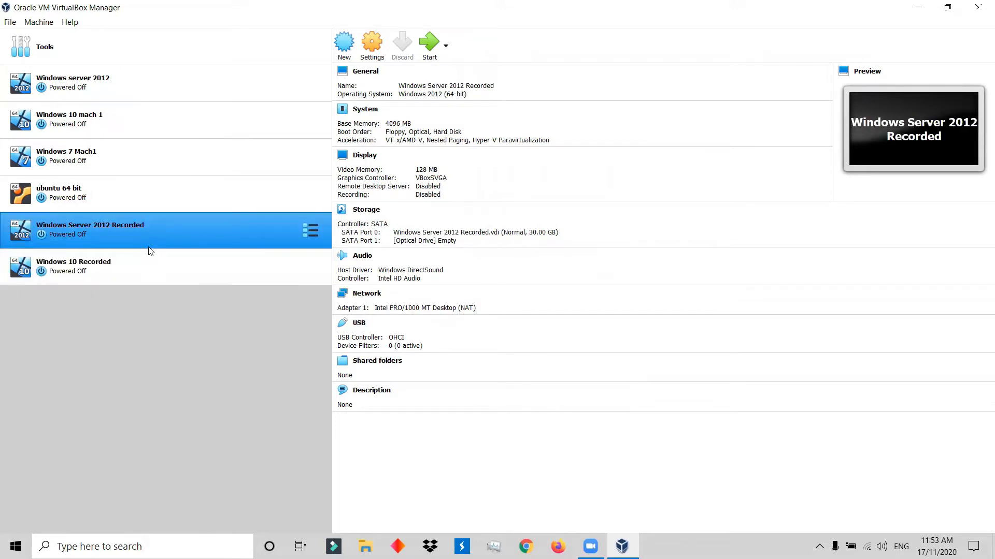
pyautogui.click(380, 55)
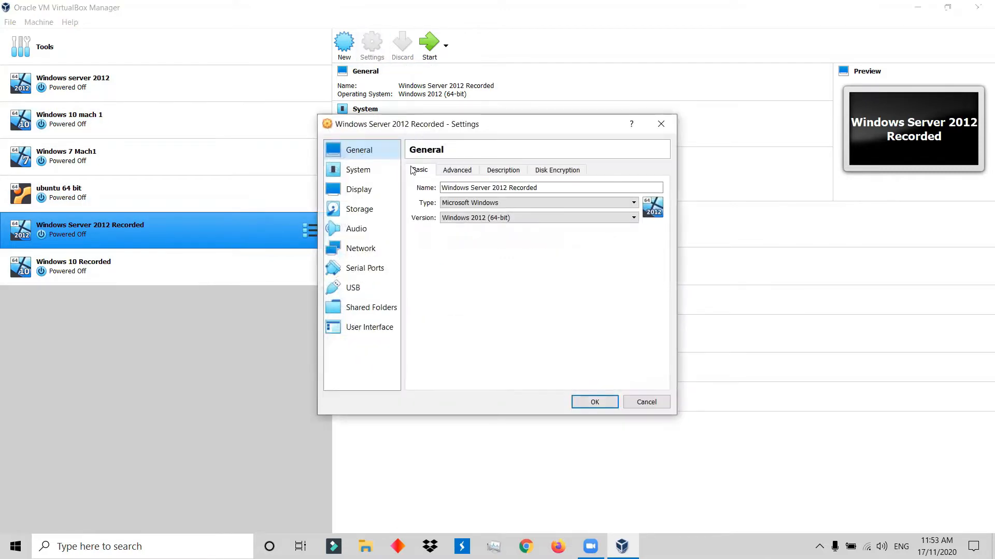
pyautogui.click(477, 189)
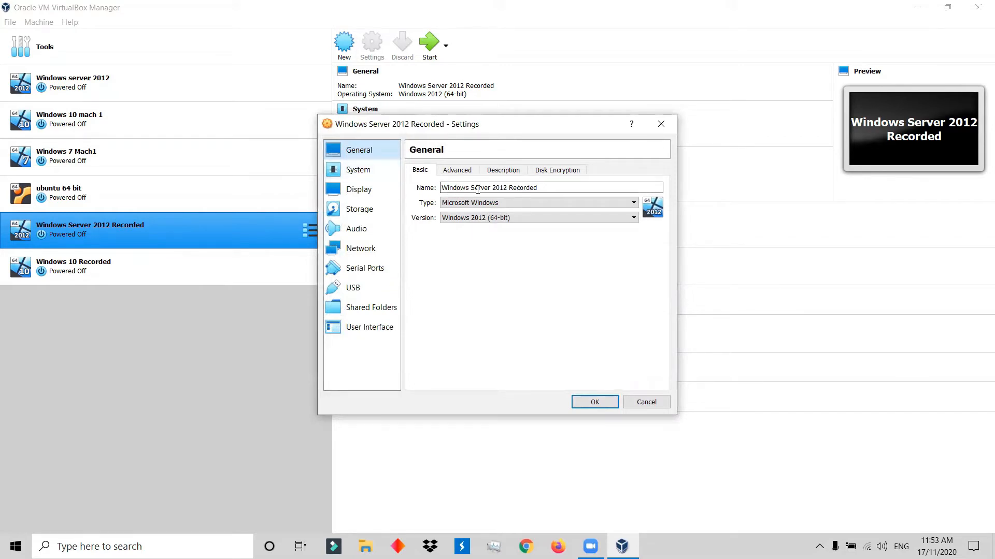
pyautogui.click(468, 176)
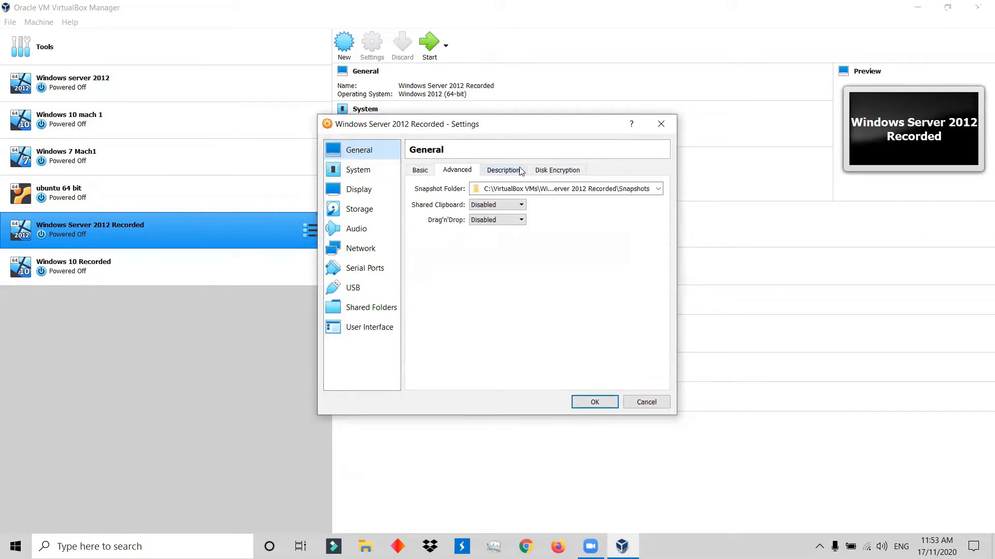
pyautogui.click(498, 170)
pyautogui.click(545, 179)
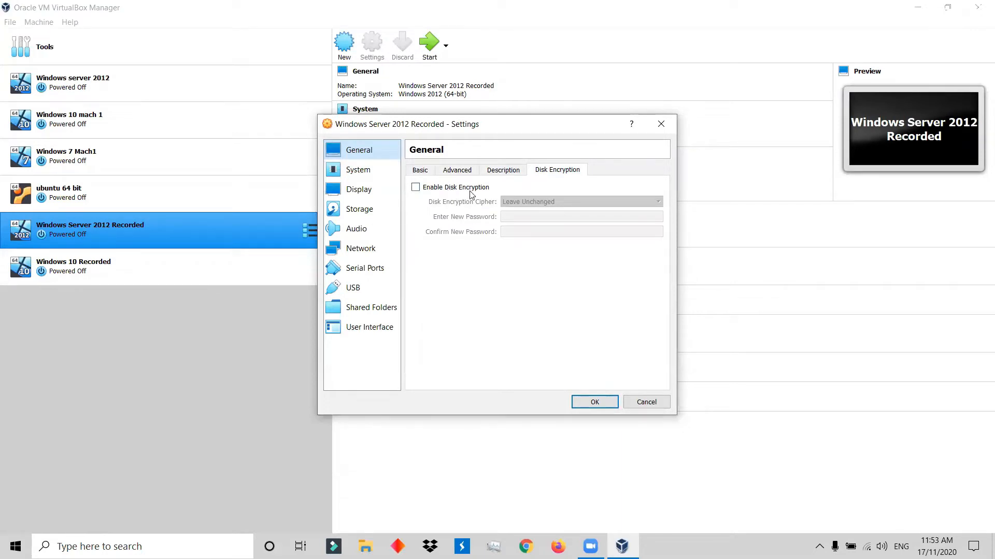
# Move Floppy to the end of the Windows Server 2012 Recorded boot order so that Optical comes first.
pyautogui.click(358, 170)
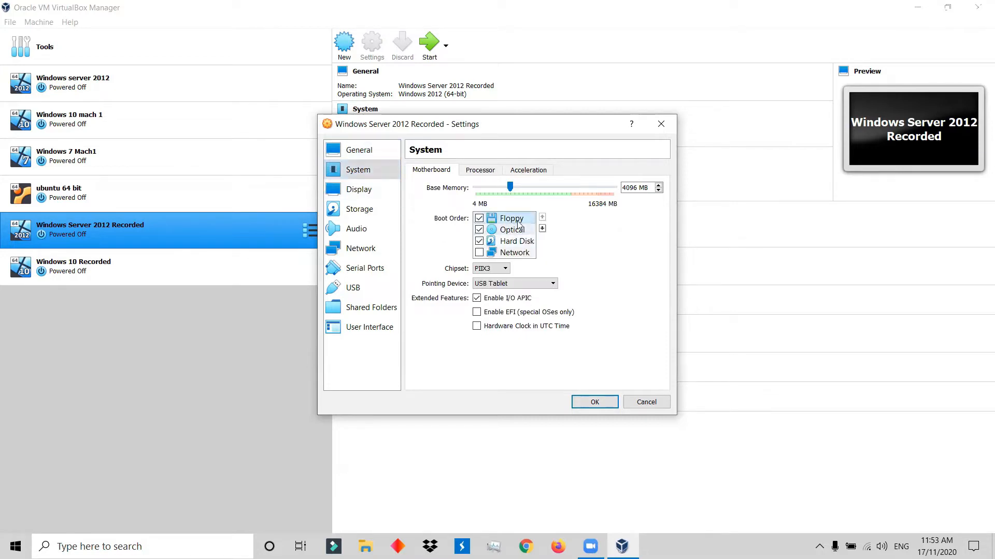
pyautogui.click(542, 228)
pyautogui.click(541, 228)
pyautogui.click(542, 228)
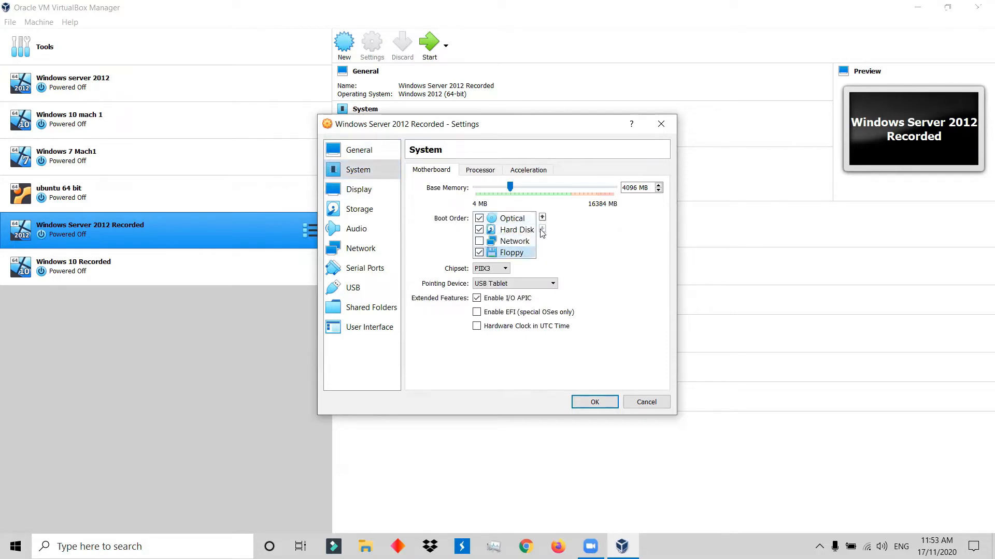
pyautogui.click(513, 220)
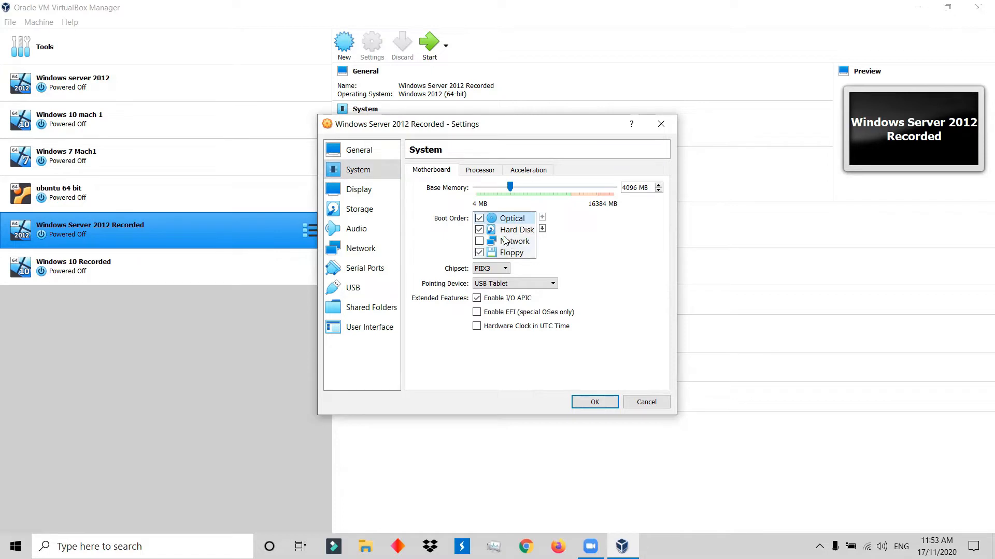
# Load the 9600.17050.WINBLUE_REFRESH server evaluation ISO into the empty optical drive of Windows Server 2012 Recorded.
pyautogui.click(359, 192)
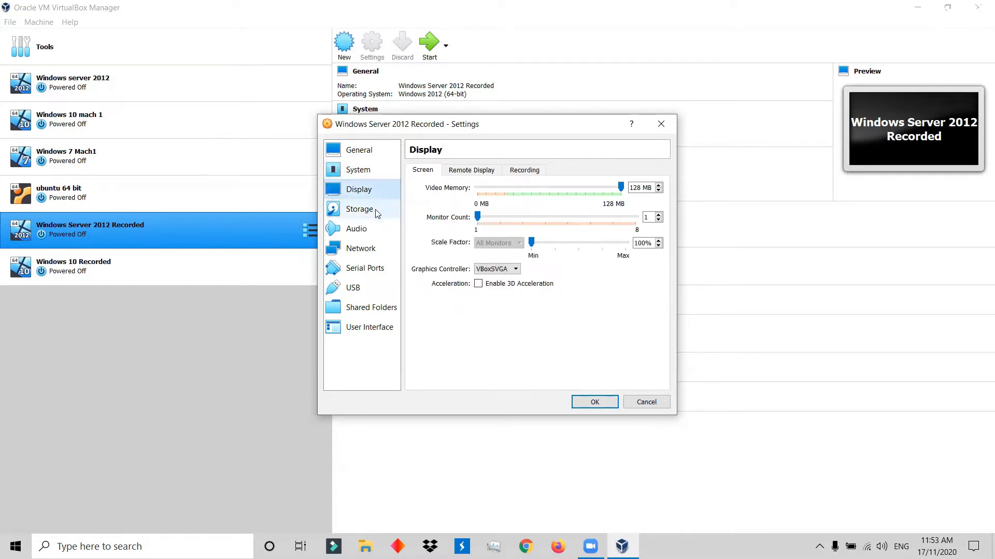
pyautogui.click(372, 216)
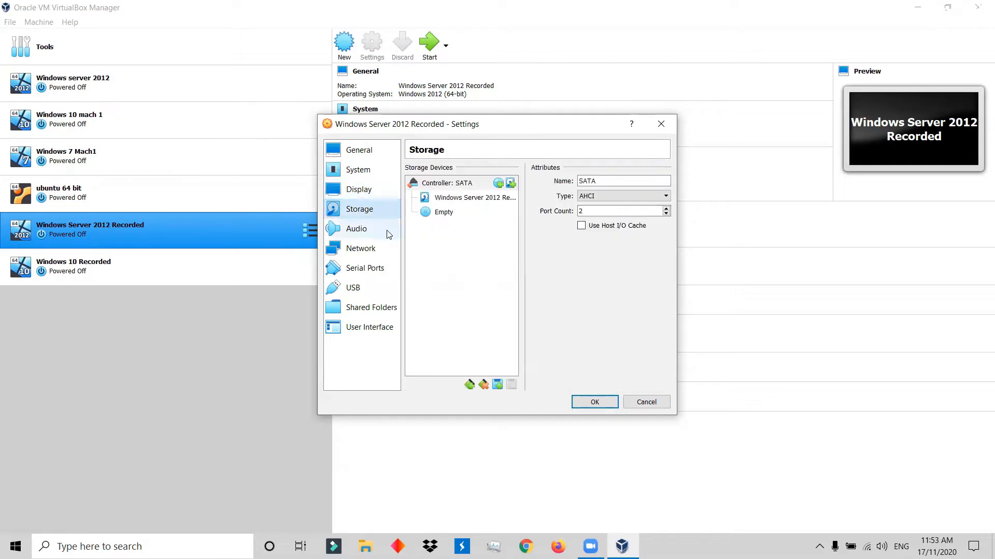
pyautogui.click(438, 213)
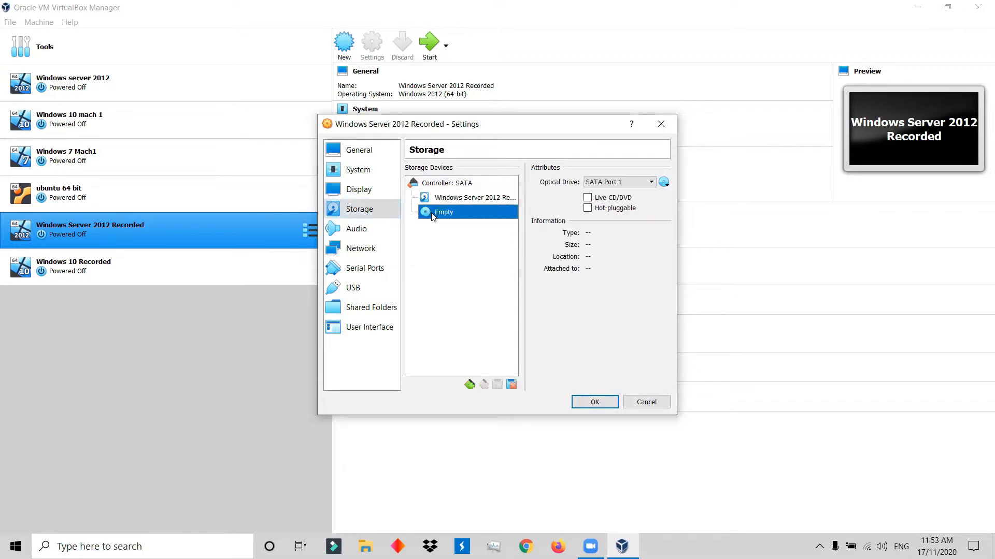
pyautogui.click(666, 184)
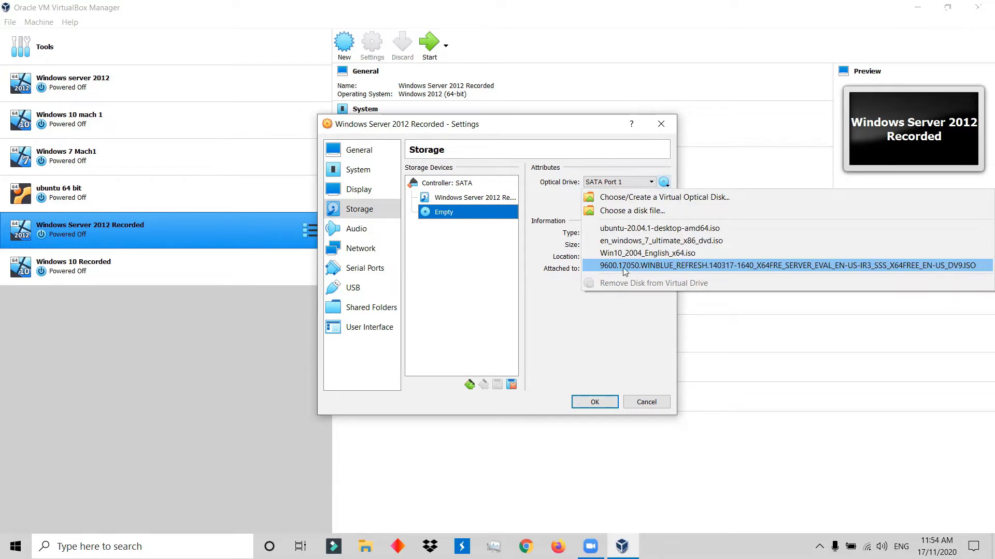
pyautogui.click(693, 267)
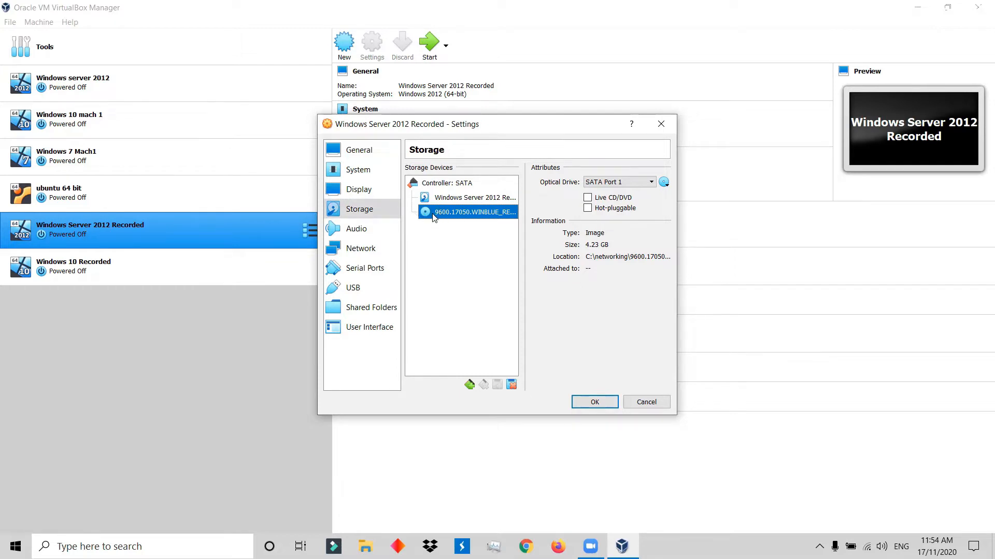
# Enable network Adapter 2 on Windows Server 2012 Recorded and attach it to Internal Network.
pyautogui.click(367, 231)
pyautogui.click(367, 254)
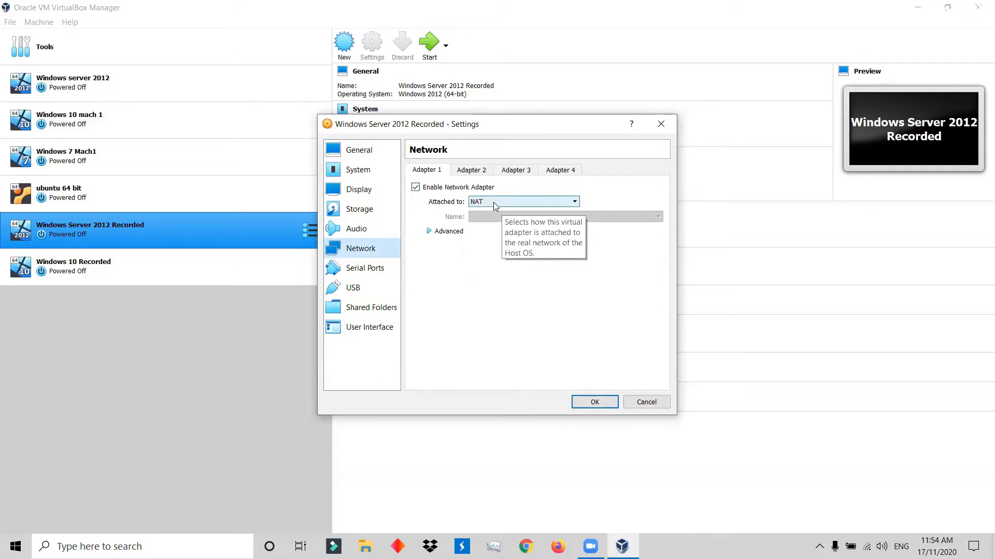
pyautogui.click(458, 232)
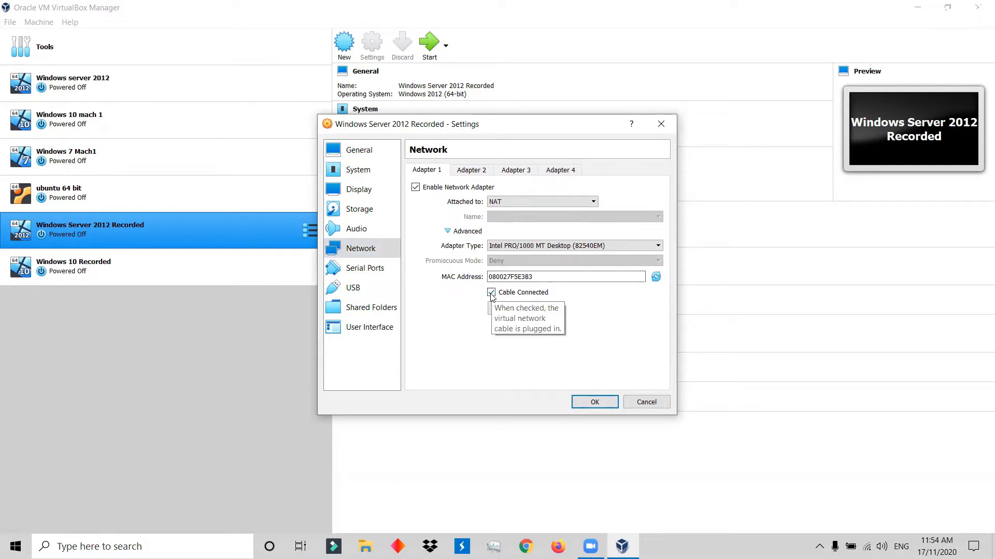
pyautogui.click(472, 171)
pyautogui.click(416, 187)
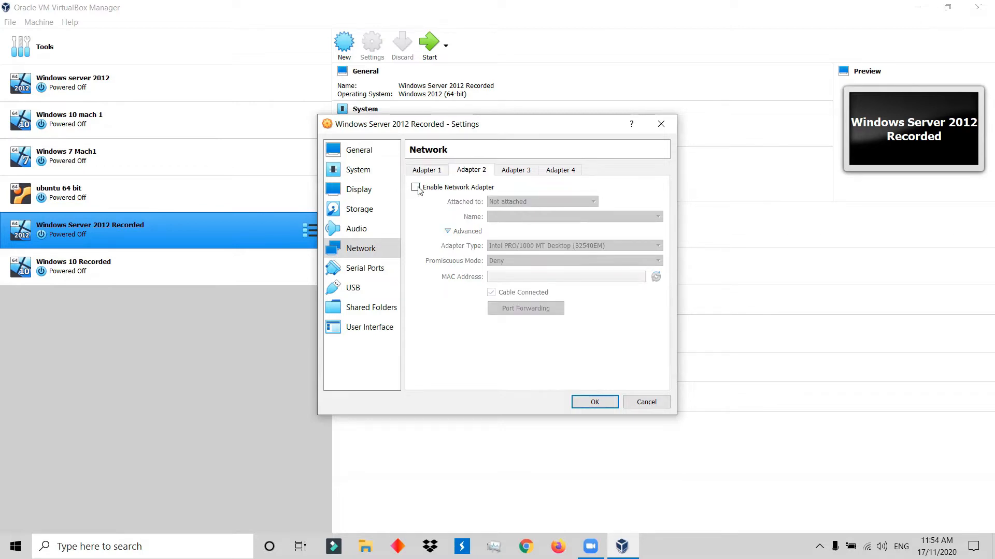
pyautogui.click(531, 202)
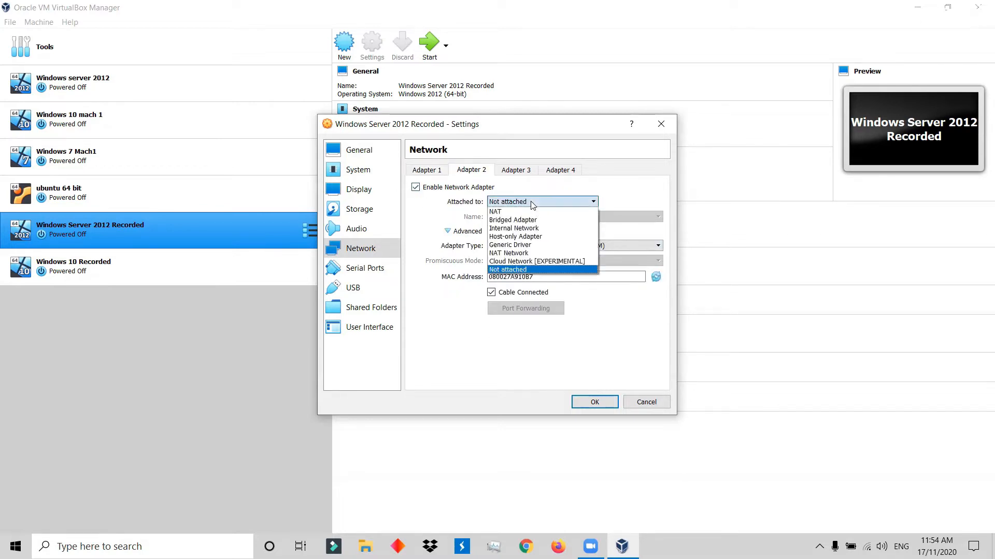
pyautogui.click(531, 231)
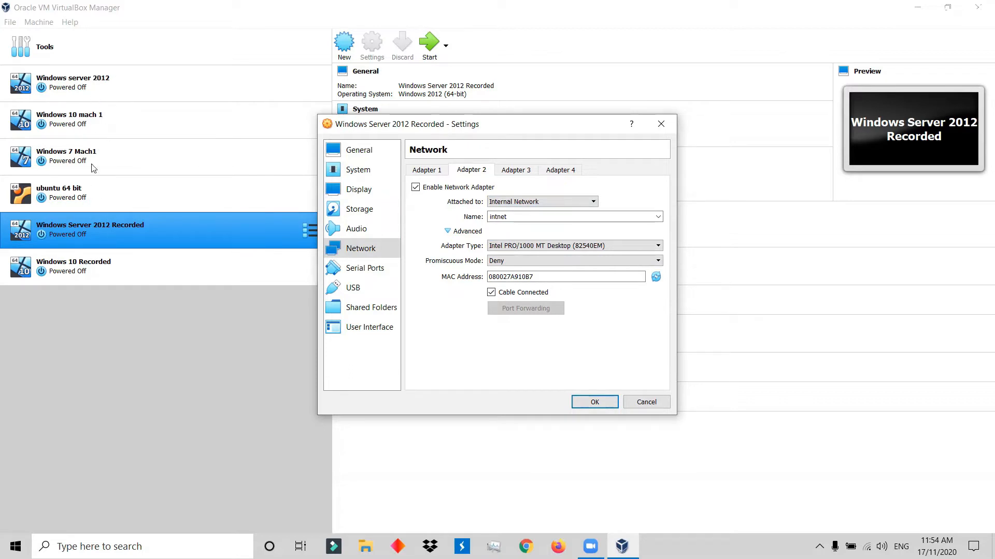
# Set Adapter 2's promiscuous mode to Allow All and save the Windows Server 2012 Recorded settings.
pyautogui.click(493, 264)
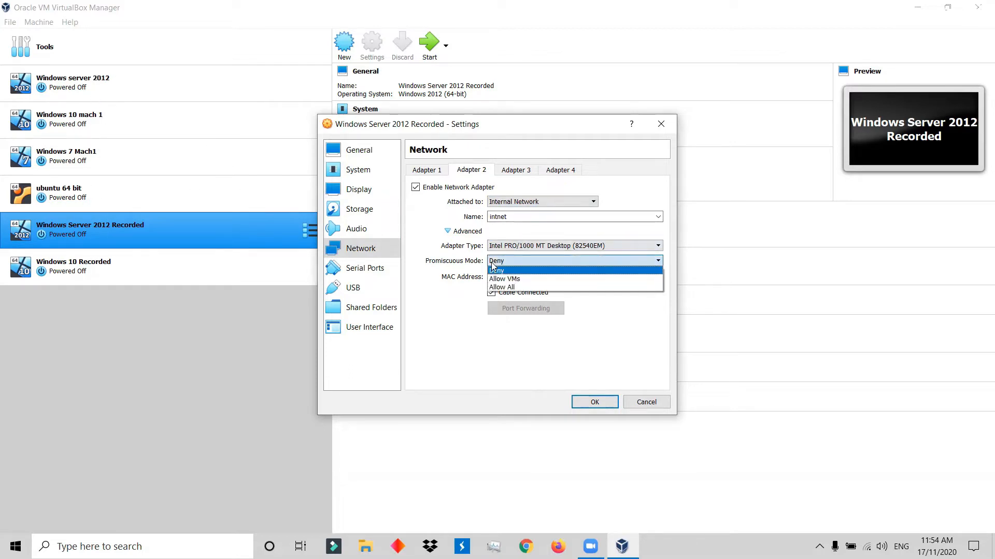
pyautogui.click(517, 288)
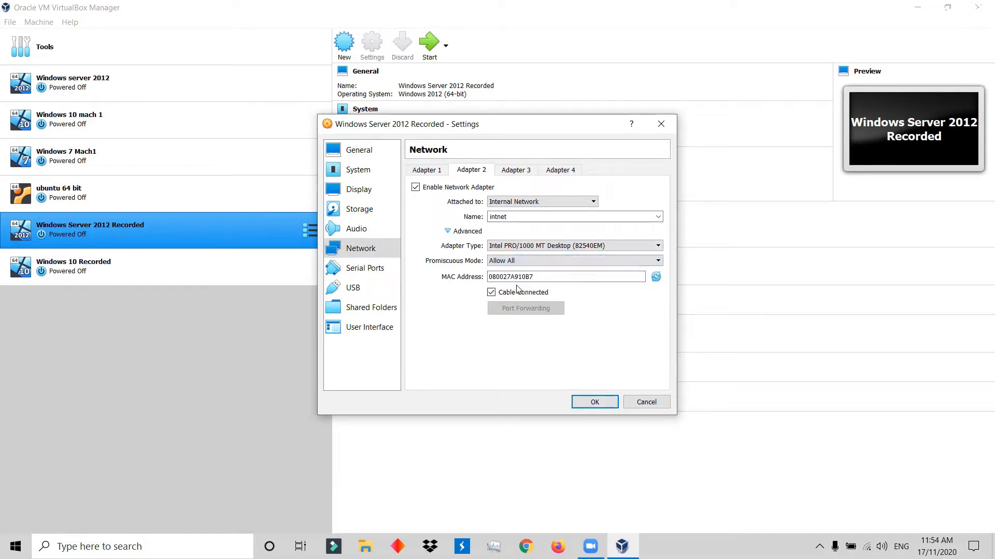
pyautogui.click(441, 171)
pyautogui.click(467, 174)
pyautogui.click(374, 328)
pyautogui.click(595, 403)
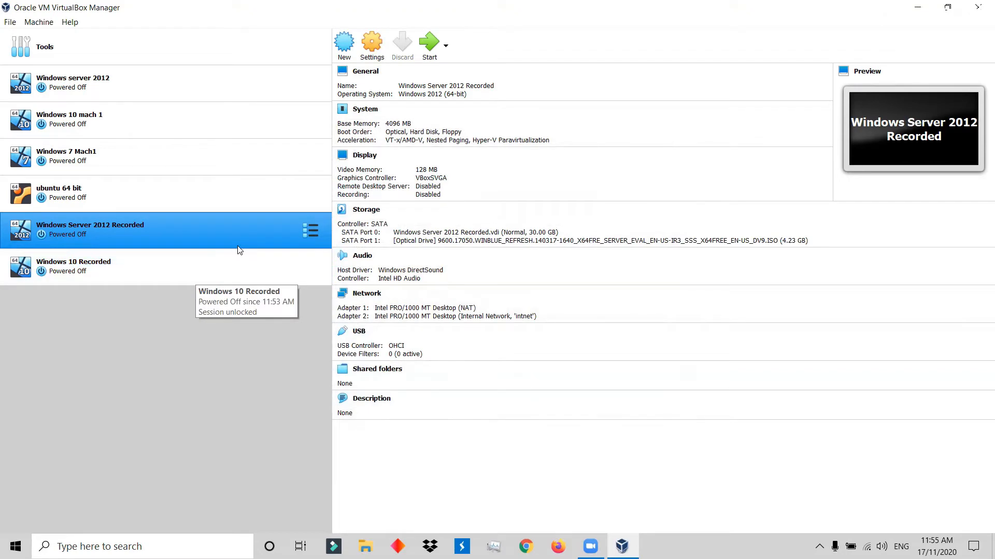
# In the Windows 10 Recorded machine's settings, disable Floppy as a boot device and move it to the end of the boot order.
pyautogui.click(151, 258)
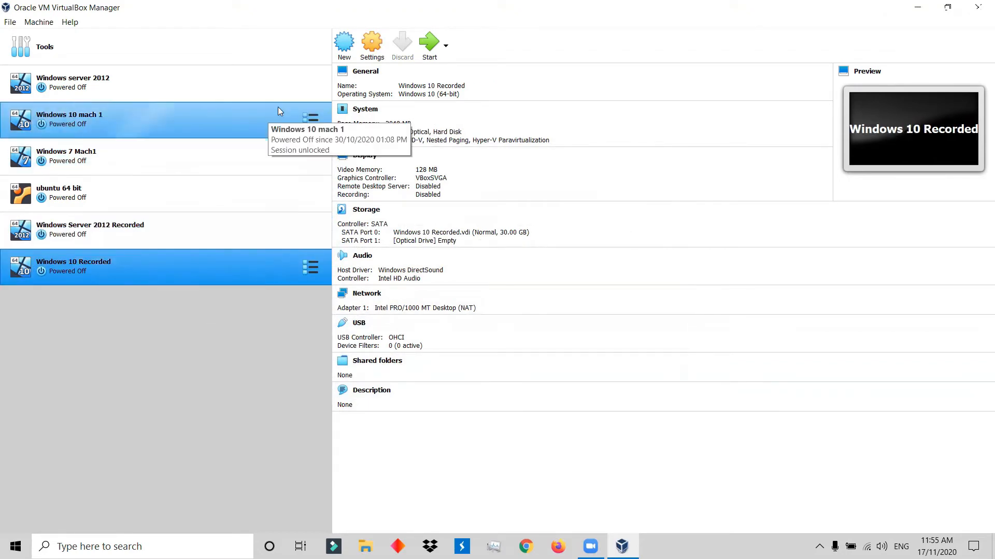
pyautogui.click(372, 42)
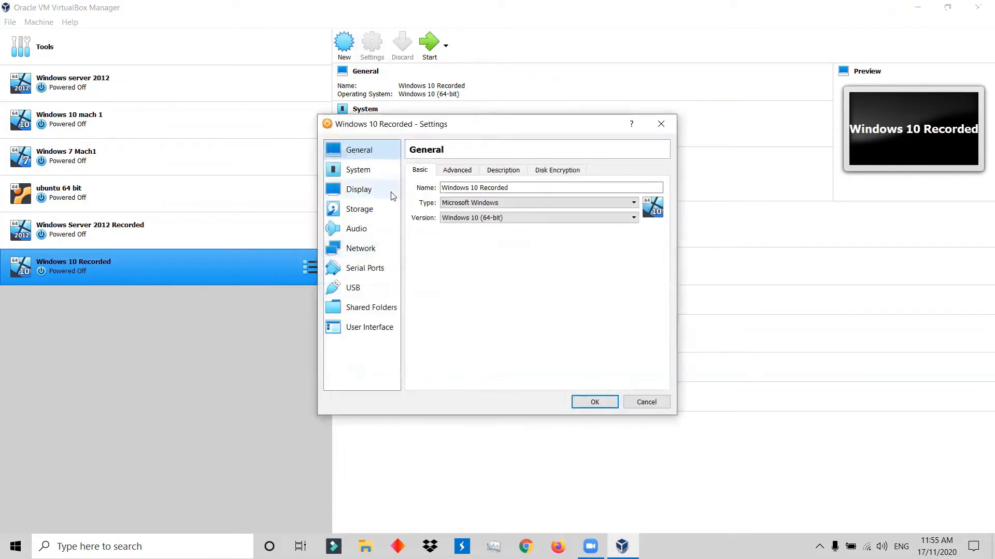
pyautogui.click(458, 169)
pyautogui.click(502, 169)
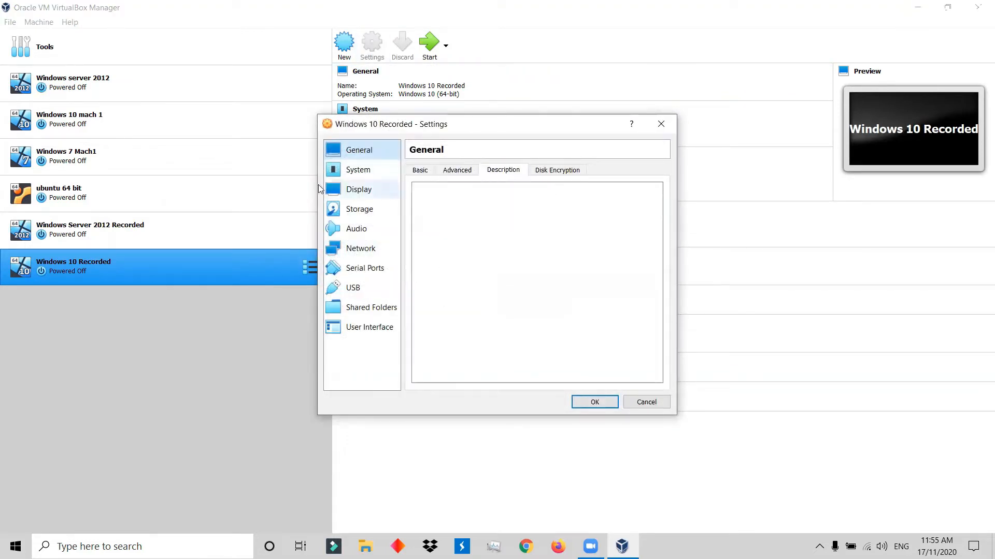
pyautogui.click(358, 170)
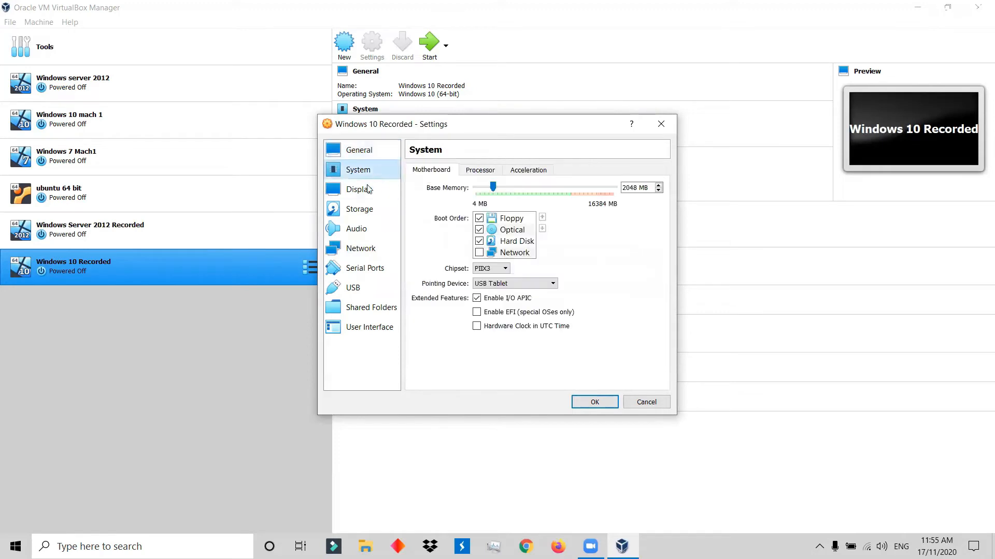
pyautogui.click(479, 218)
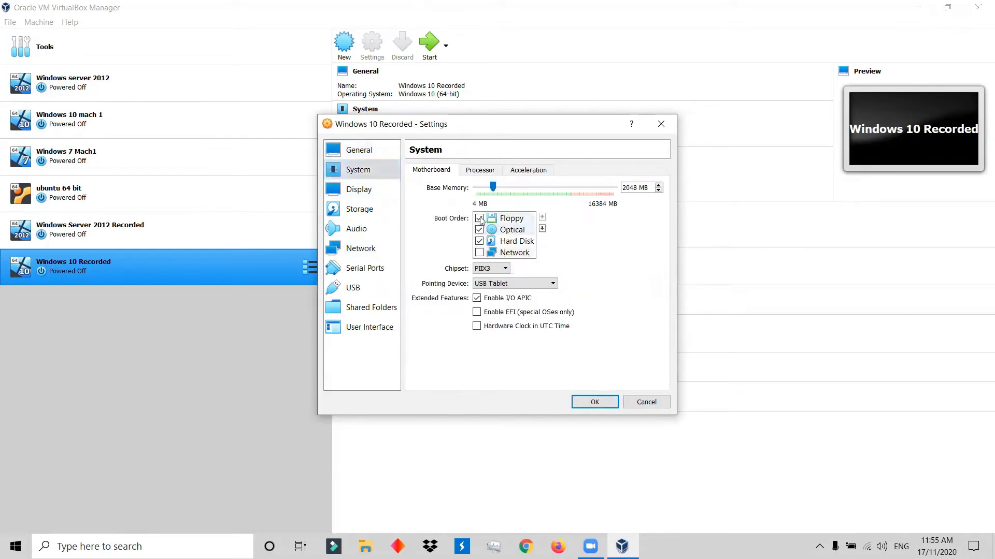
pyautogui.click(542, 228)
pyautogui.click(541, 228)
pyautogui.click(542, 228)
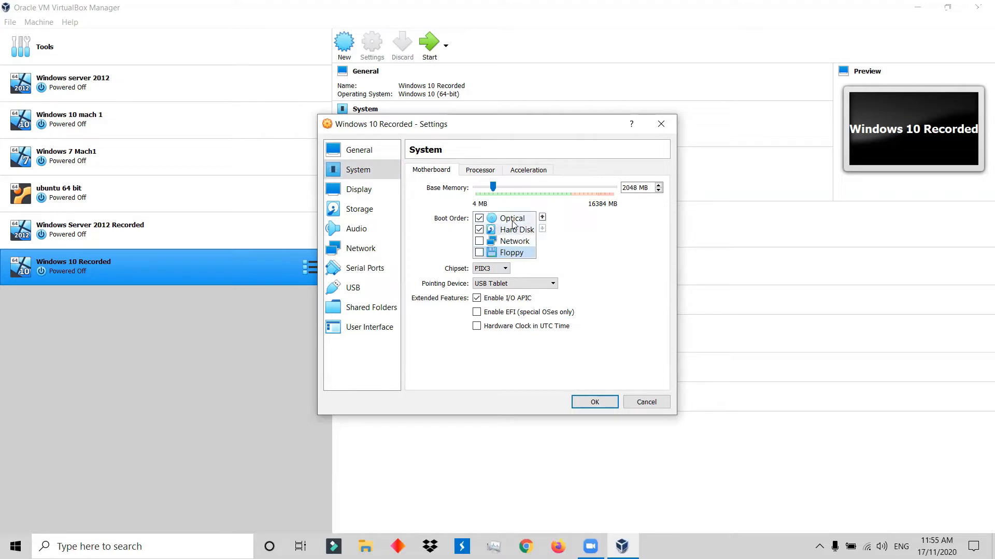
pyautogui.click(511, 219)
# Load Win10_2004_English_x64.iso into the empty optical drive of the Windows 10 Recorded machine.
pyautogui.click(381, 191)
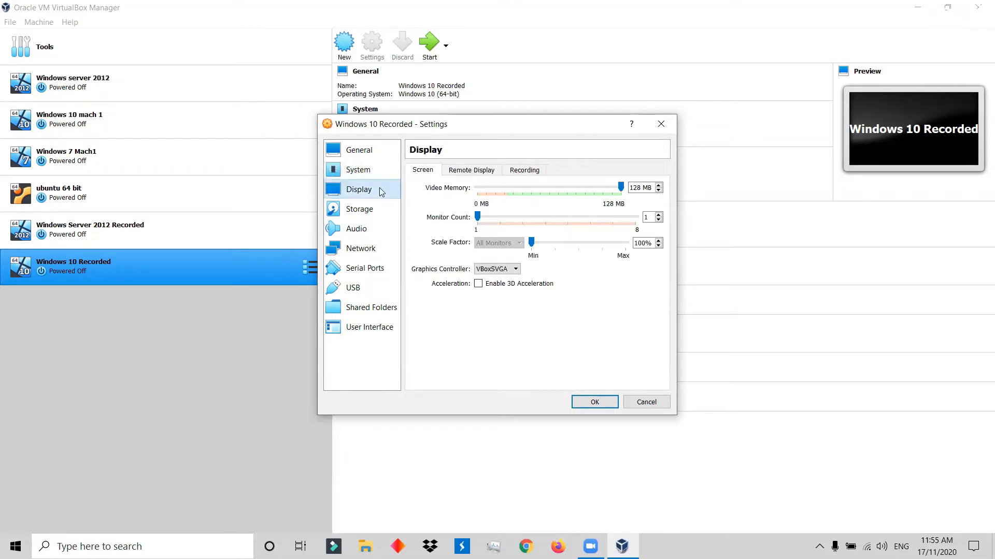
pyautogui.click(377, 210)
pyautogui.click(434, 214)
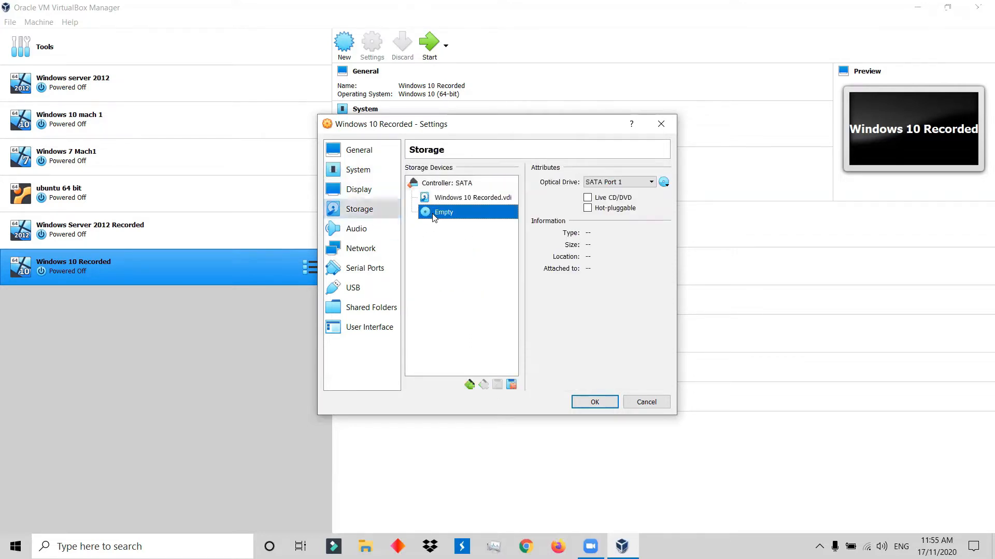
pyautogui.click(665, 184)
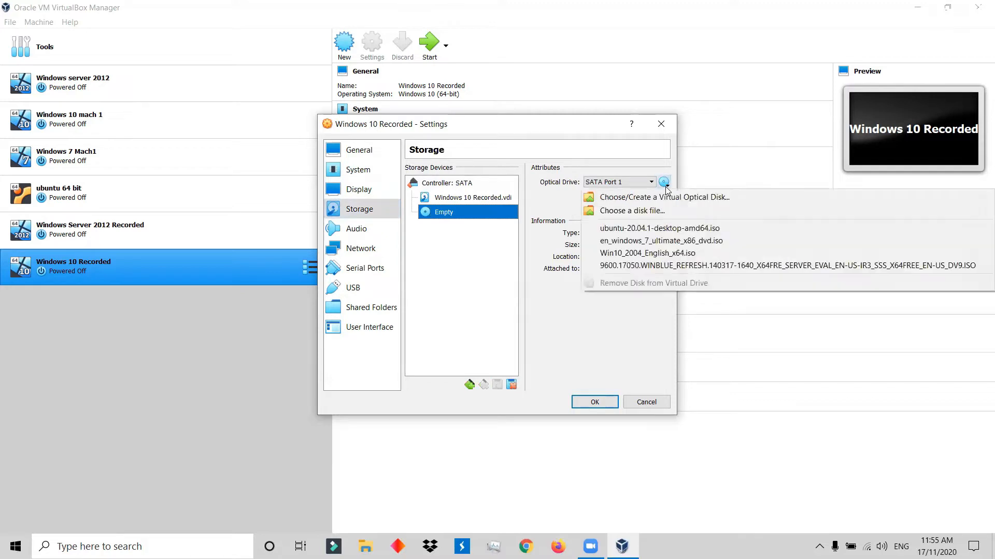
pyautogui.click(663, 257)
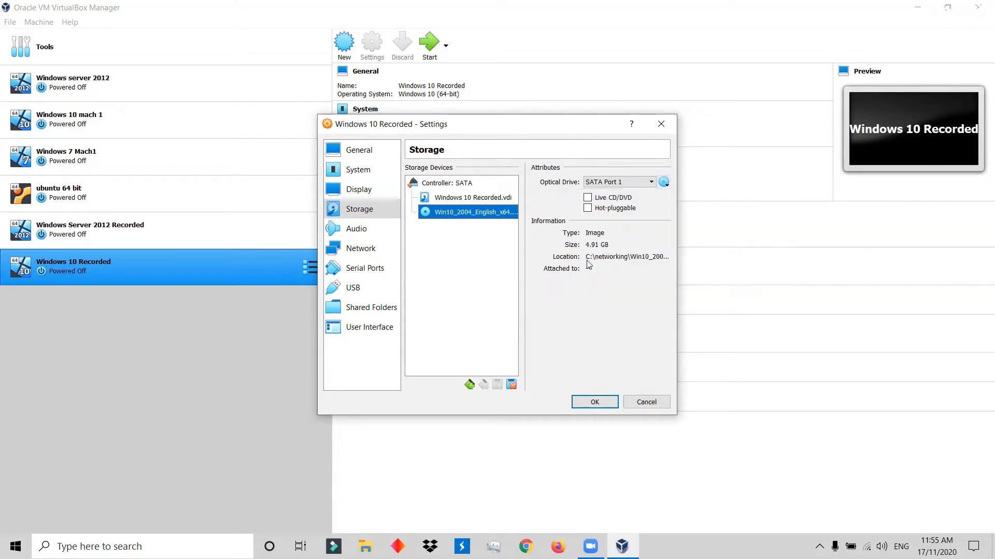
# Attach network Adapter 1 of the Windows 10 Recorded machine to Internal Network.
pyautogui.click(383, 232)
pyautogui.click(362, 249)
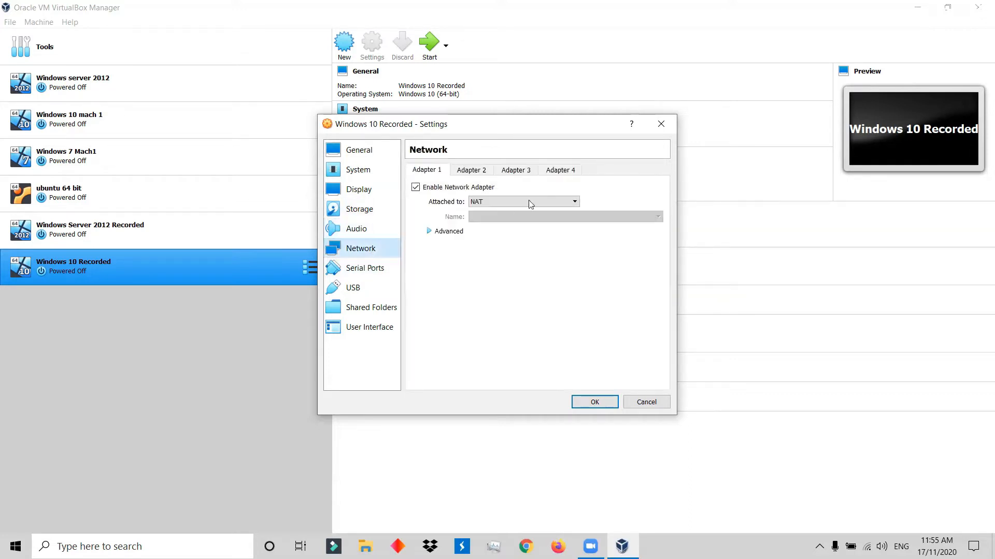
pyautogui.click(444, 190)
pyautogui.click(444, 190)
pyautogui.click(492, 203)
pyautogui.click(501, 230)
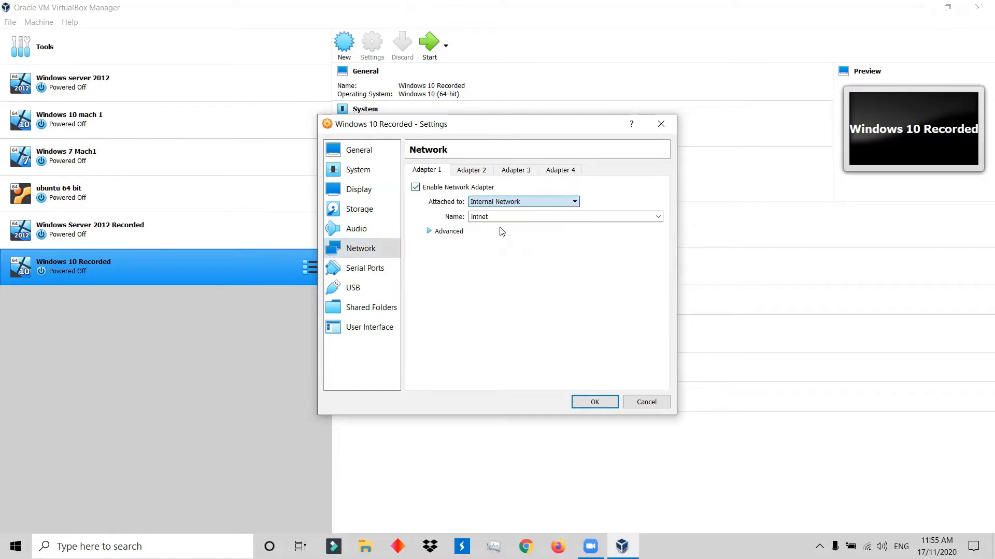
# Set Adapter 1's promiscuous mode to Allow All and save the Windows 10 Recorded settings.
pyautogui.click(448, 231)
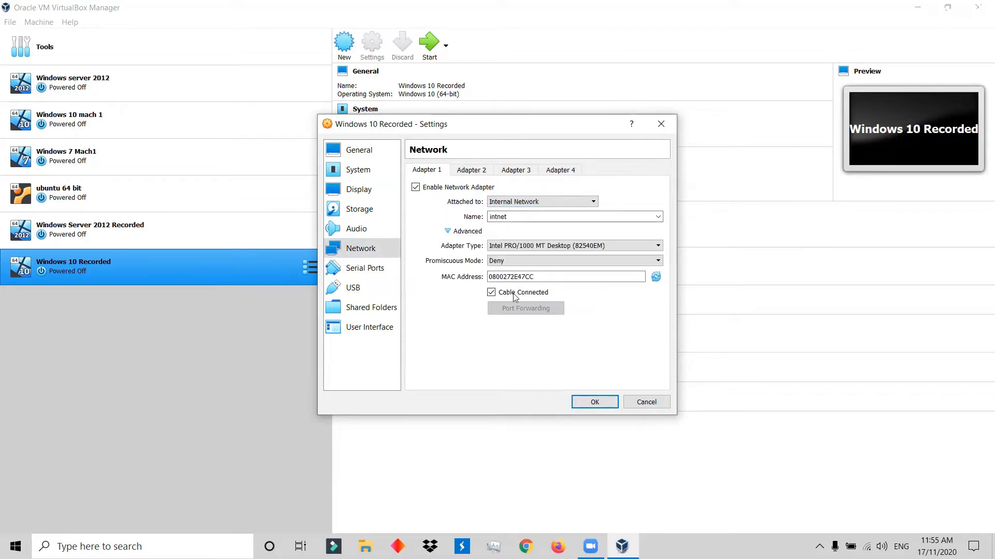
pyautogui.click(509, 261)
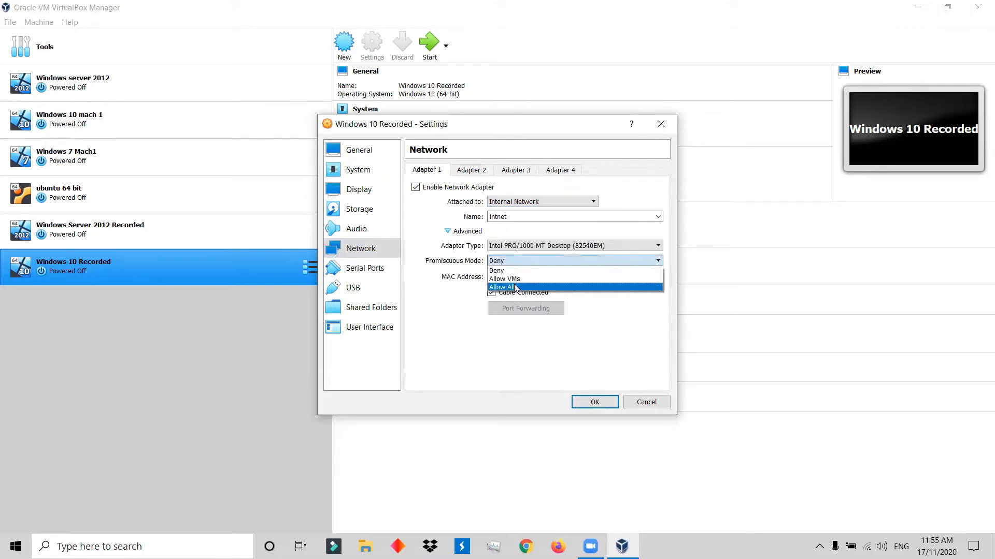
pyautogui.click(516, 289)
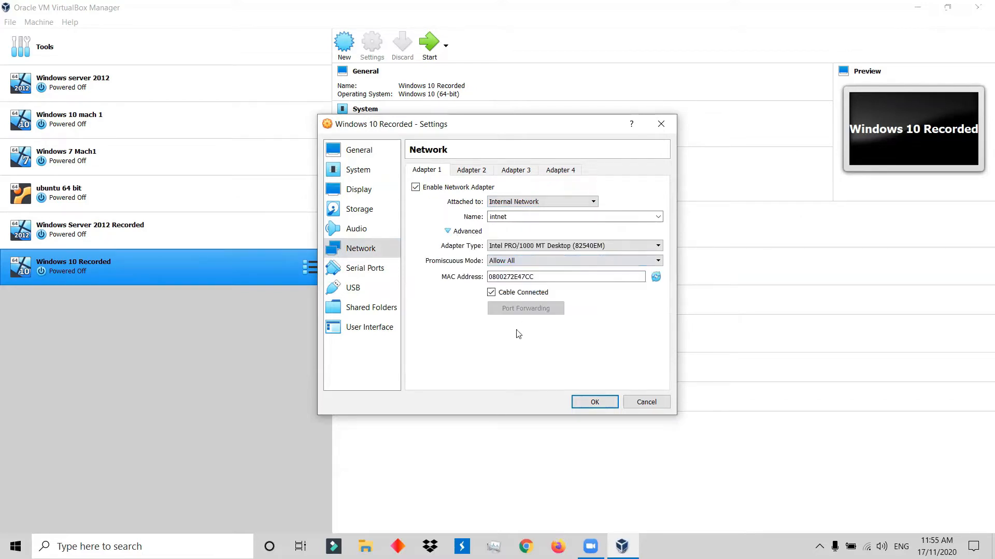
pyautogui.click(365, 275)
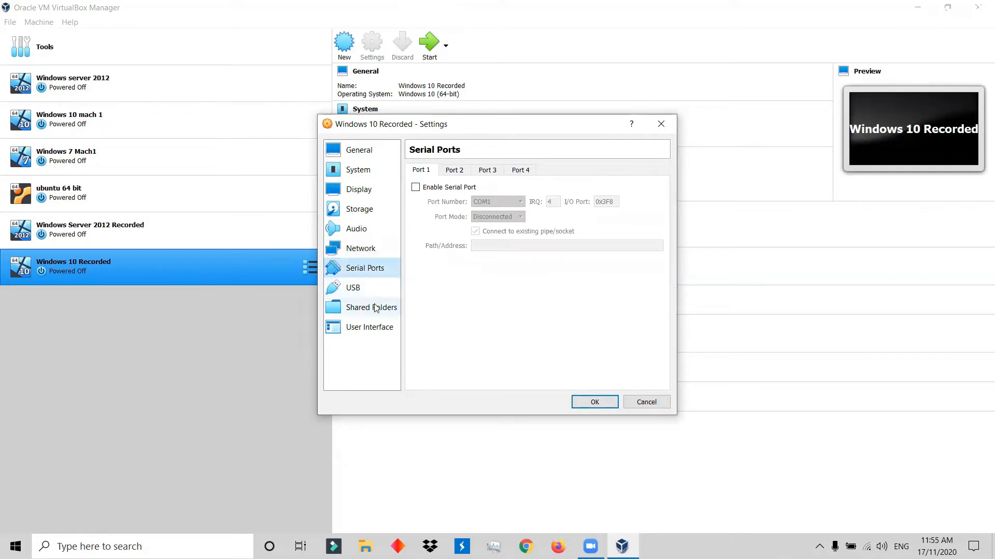
pyautogui.click(592, 402)
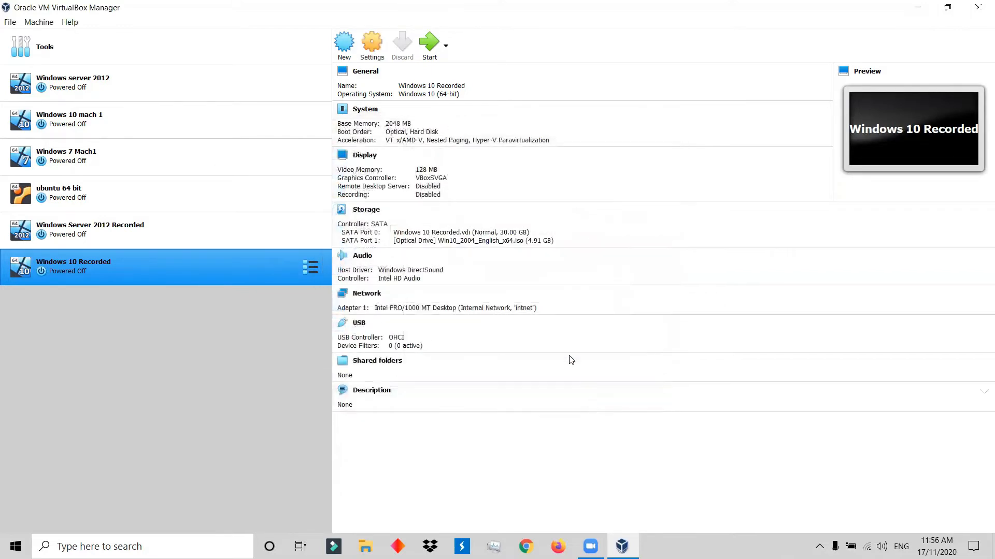
# Start the Windows Server 2012 Recorded machine with the 9600.17050.WINBLUE_REFRESH.140317-1640 ISO as its start-up disk.
pyautogui.click(140, 245)
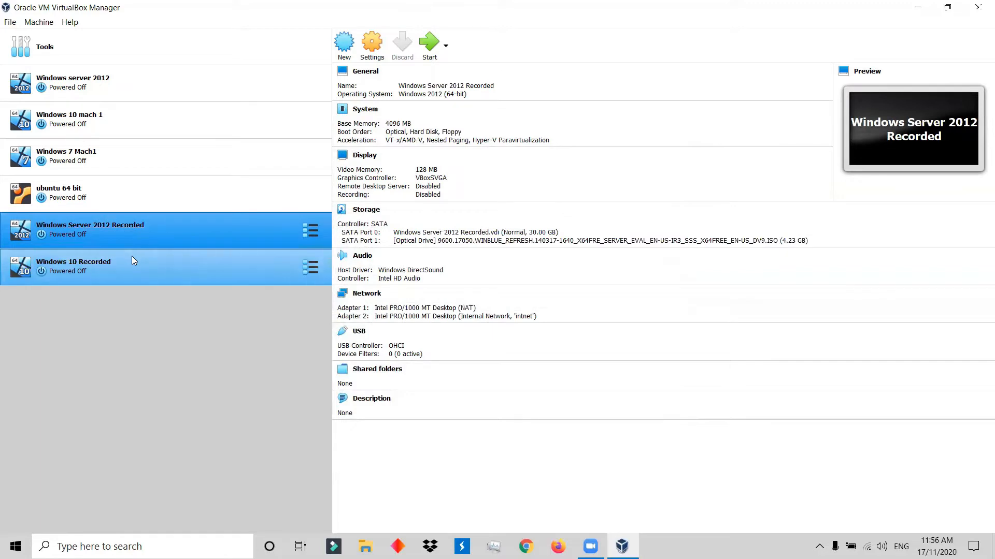
pyautogui.click(132, 256)
pyautogui.click(229, 230)
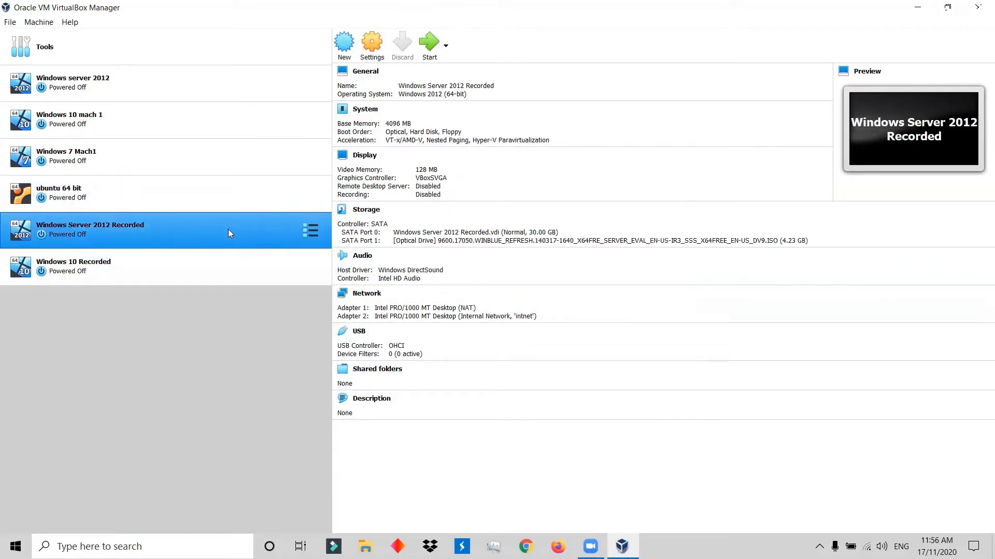
pyautogui.click(429, 53)
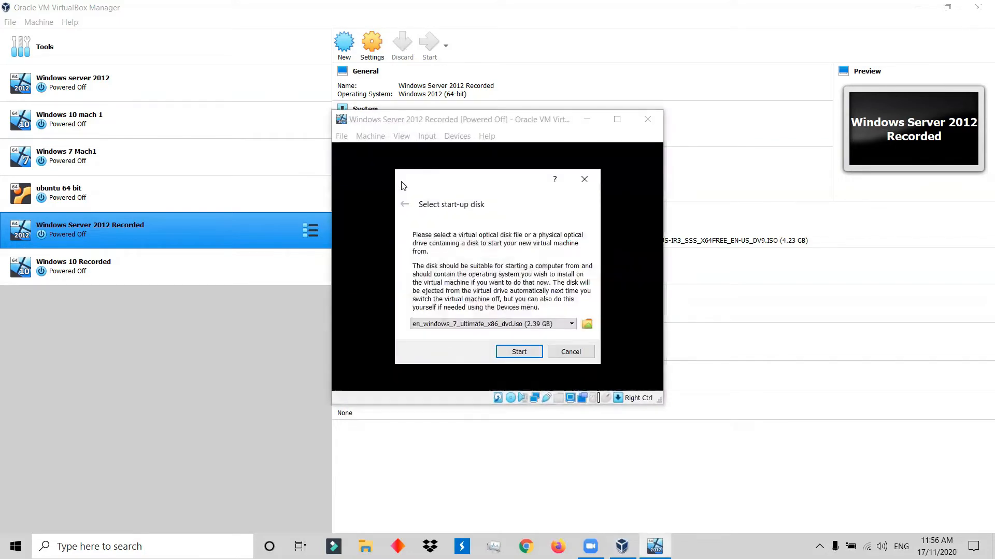
pyautogui.click(519, 325)
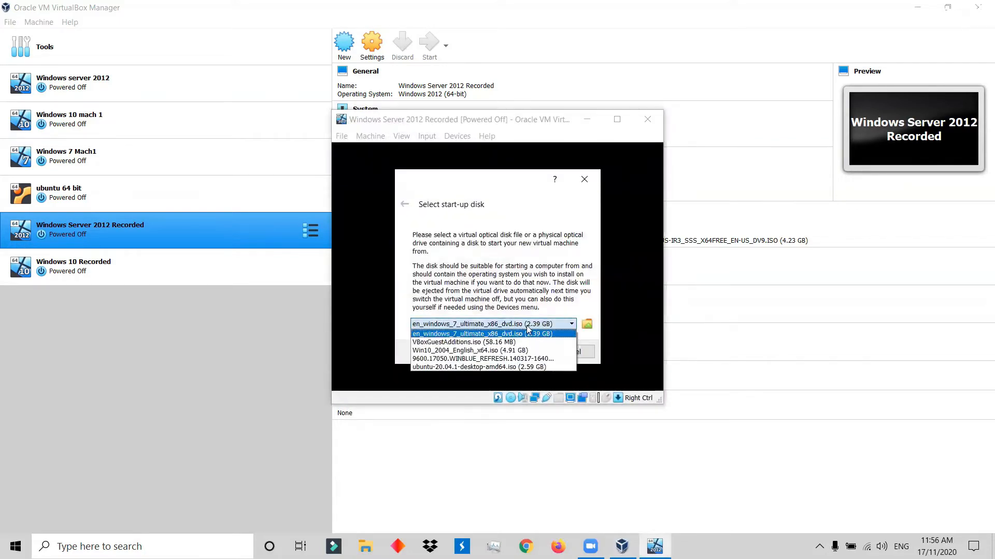
pyautogui.click(471, 358)
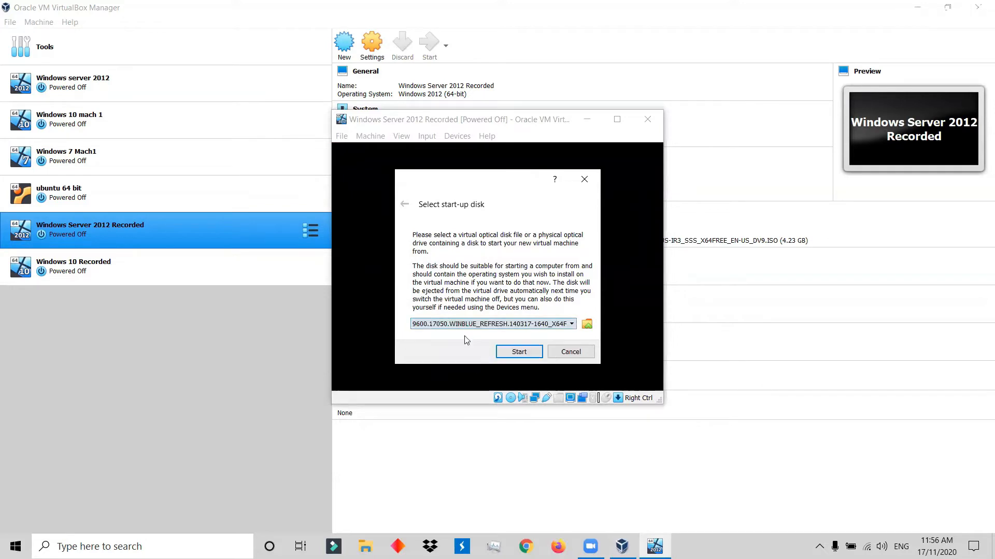
pyautogui.click(518, 352)
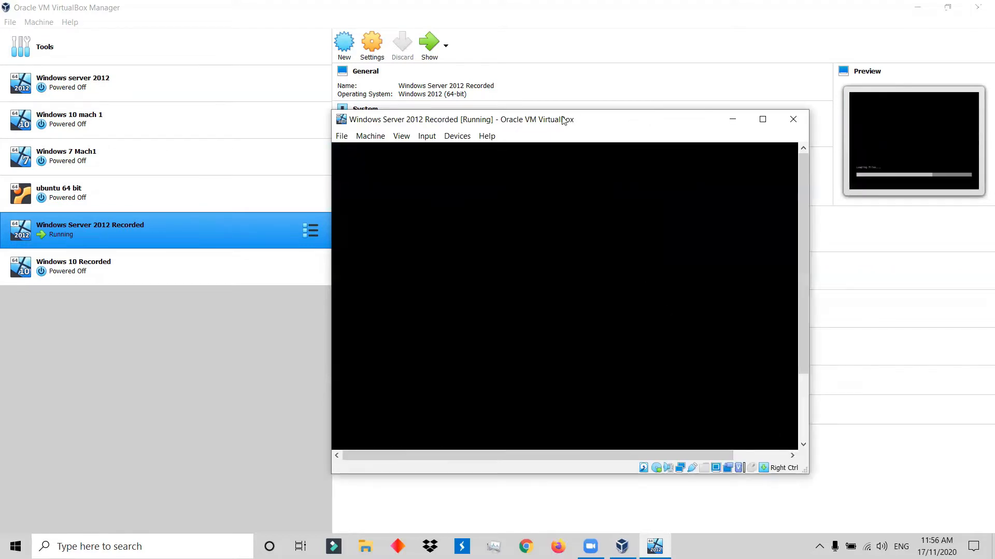
# Switch the running Windows Server 2012 Recorded machine to Scaled Mode and maximize its window.
pyautogui.moveTo(564, 120); pyautogui.dragTo(349, 39)
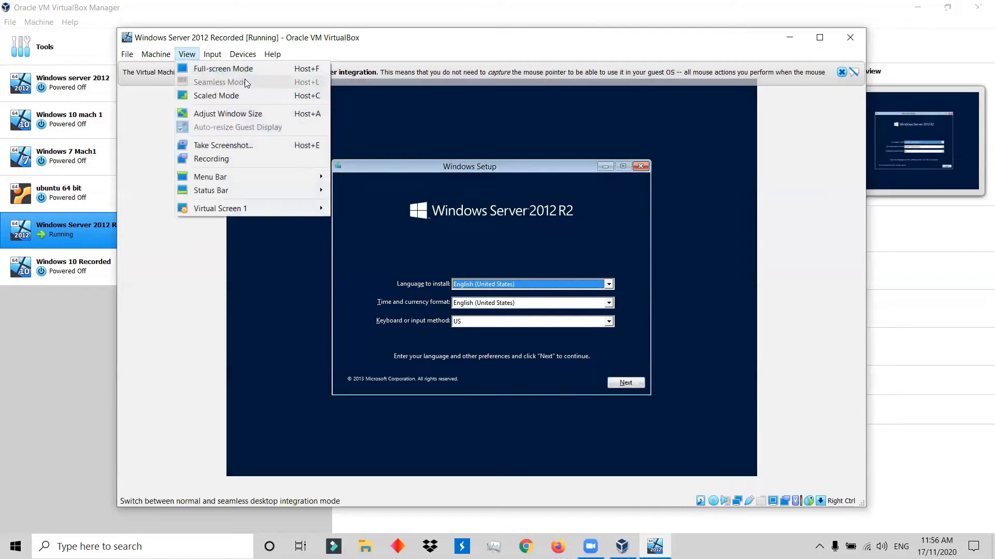
pyautogui.click(242, 96)
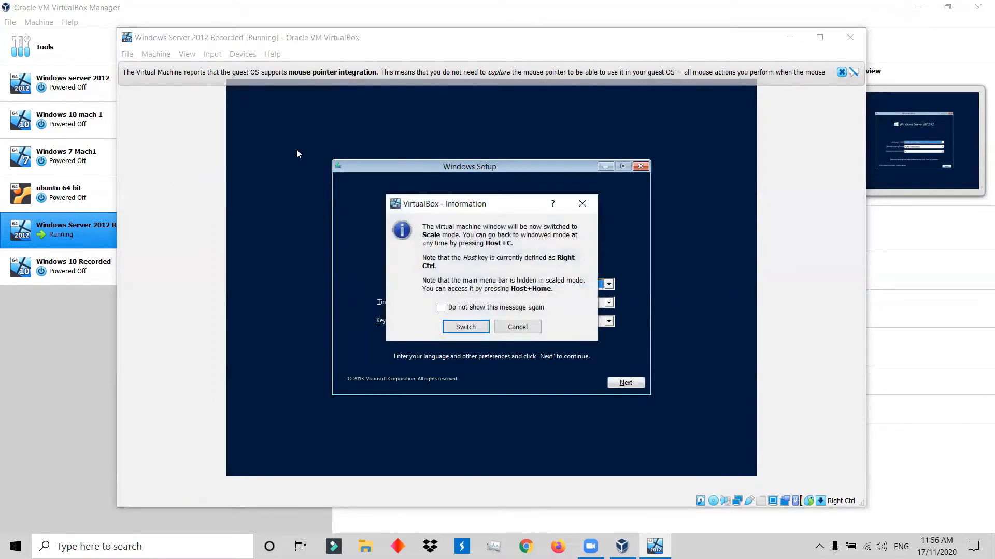
pyautogui.click(460, 327)
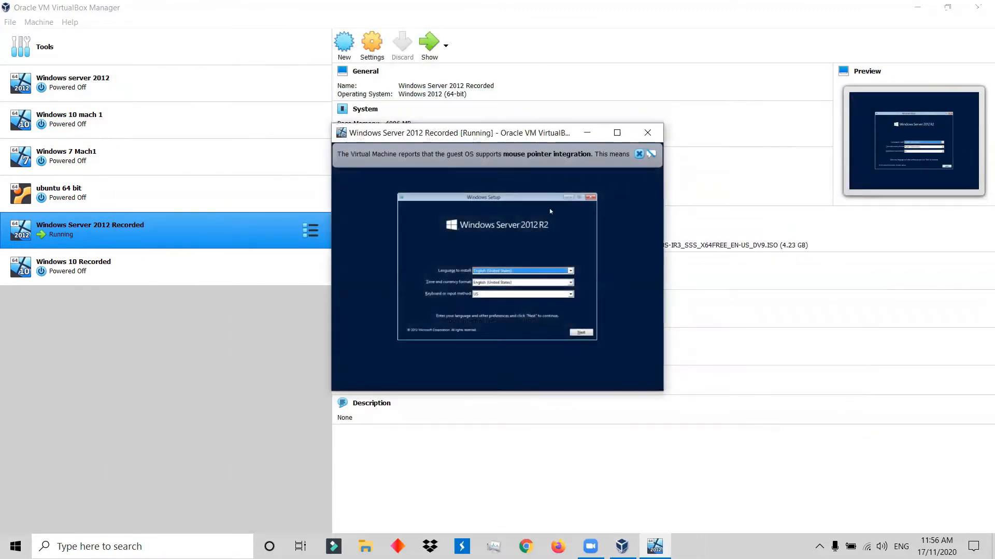
pyautogui.click(617, 133)
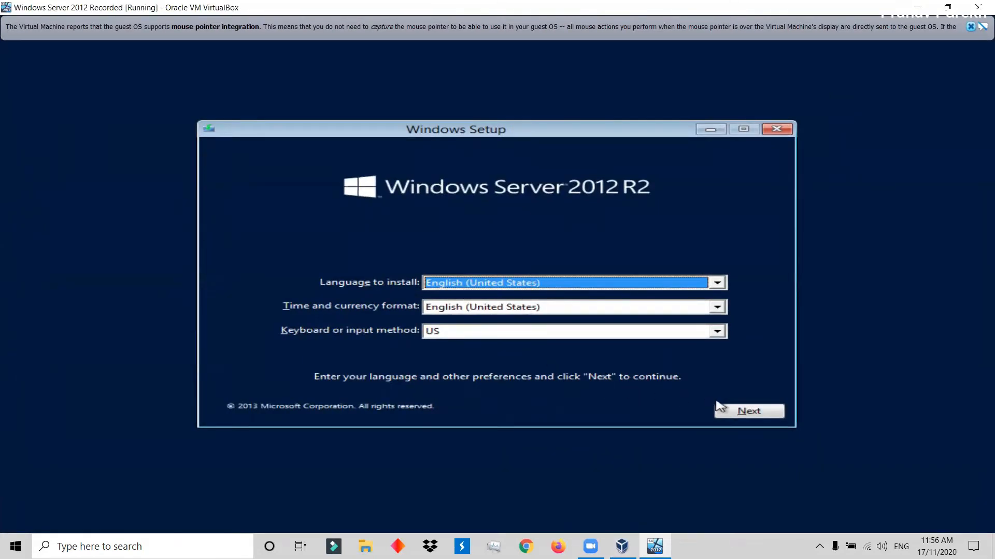
# Begin the installation with the default language settings and choose Windows Server 2012 R2 Standard Evaluation (Server with a GUI).
pyautogui.click(756, 413)
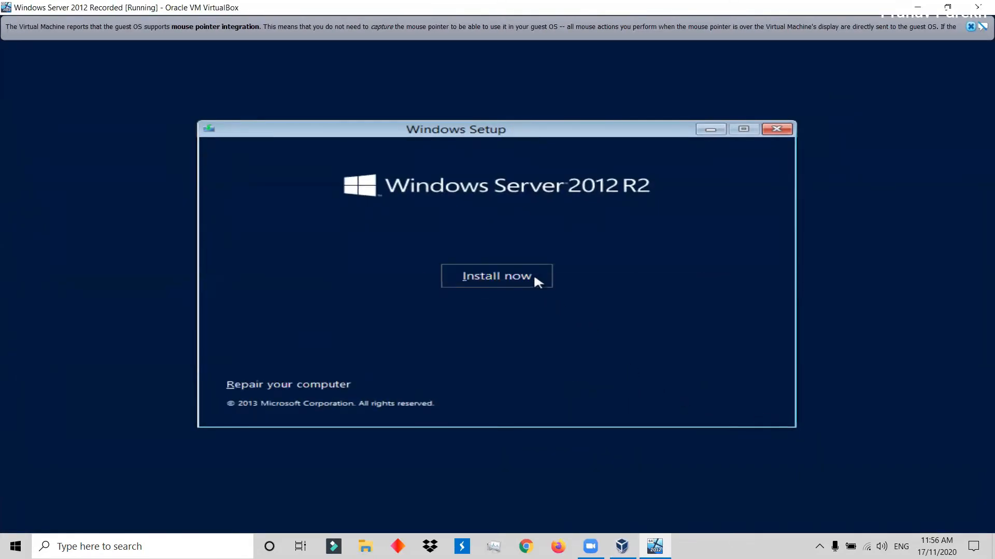
pyautogui.click(537, 282)
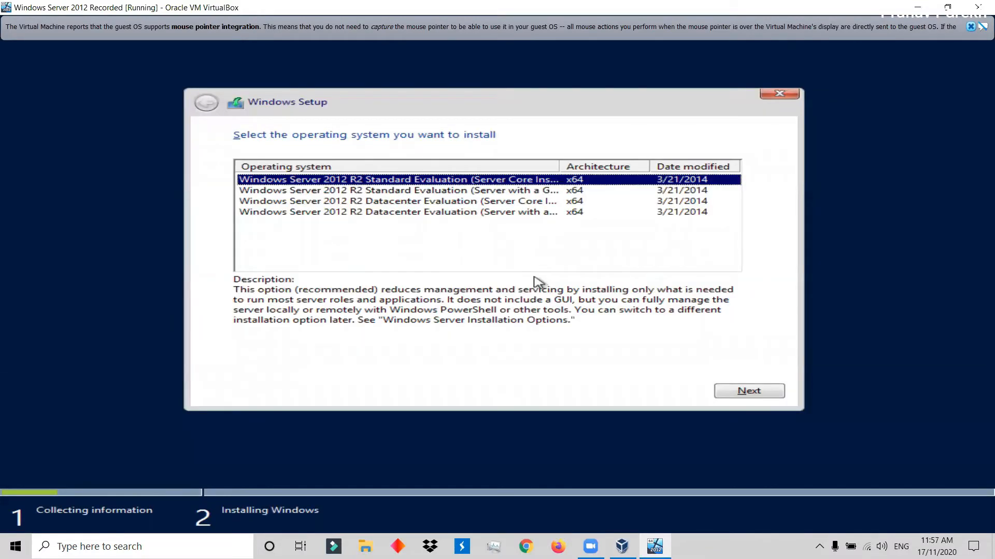
pyautogui.click(573, 191)
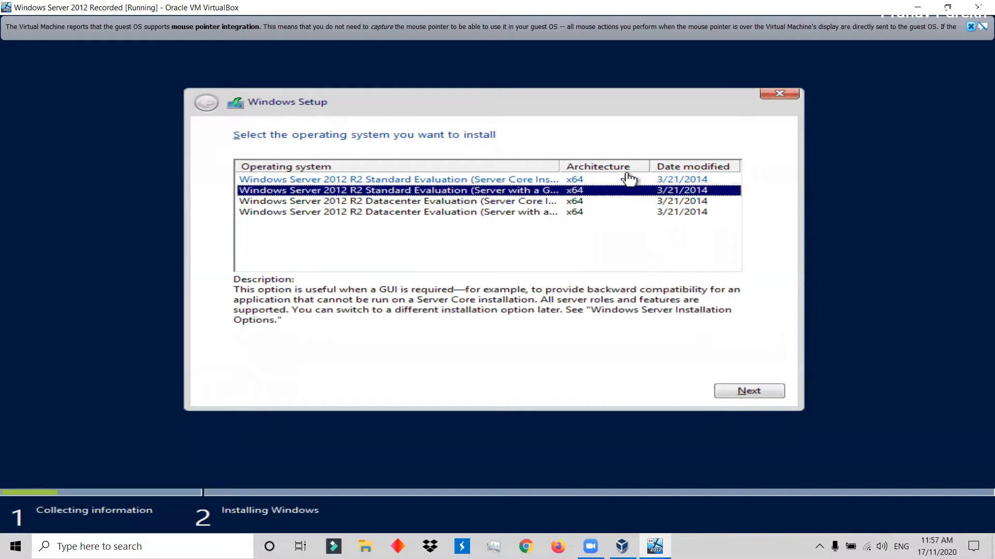
pyautogui.moveTo(562, 167); pyautogui.dragTo(628, 166)
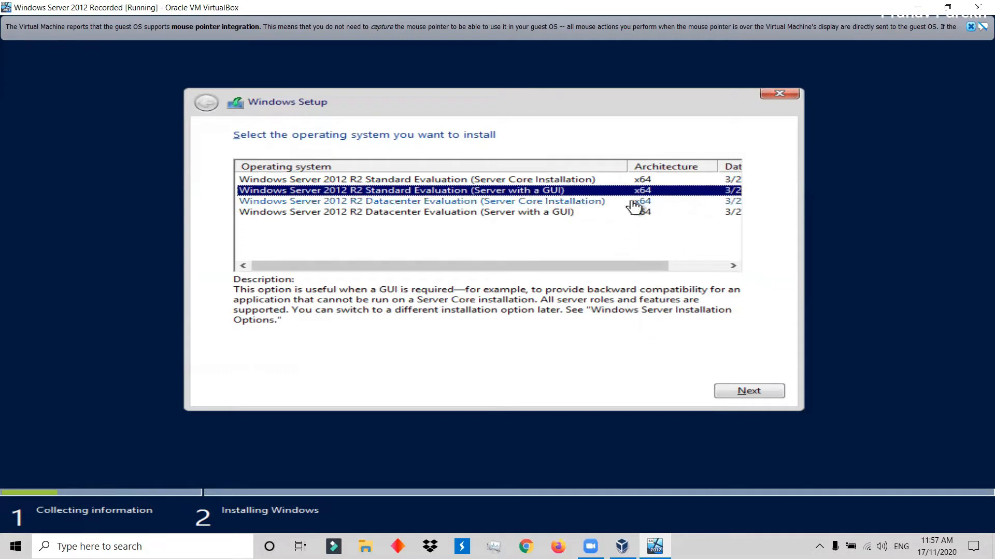
pyautogui.click(730, 392)
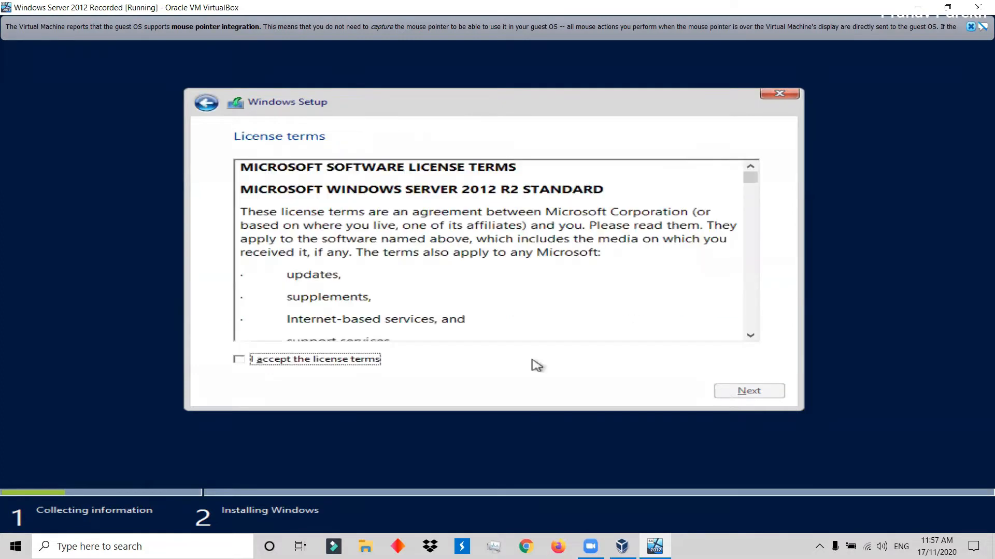
# Accept the license terms and choose the Custom: Install Windows only (advanced) installation type.
pyautogui.click(253, 362)
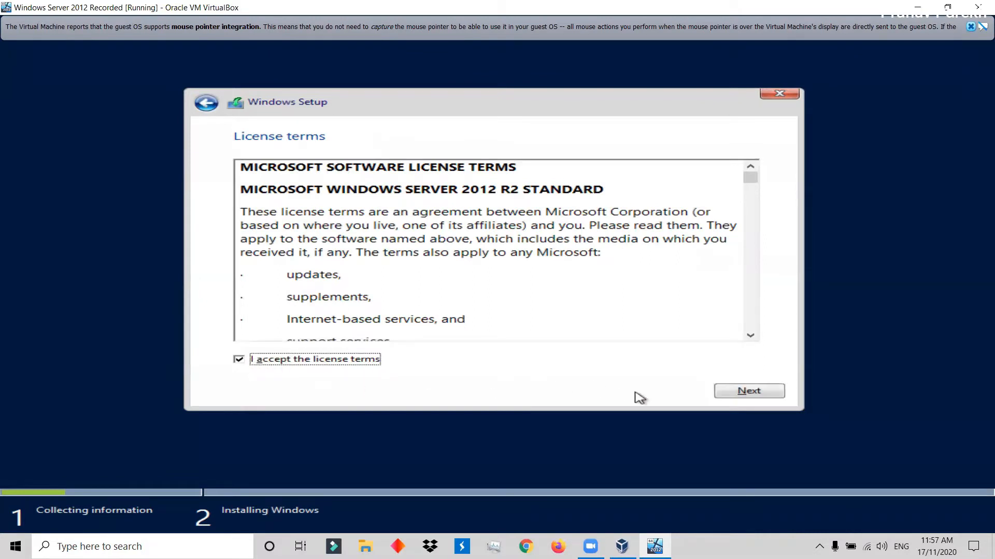
pyautogui.click(750, 393)
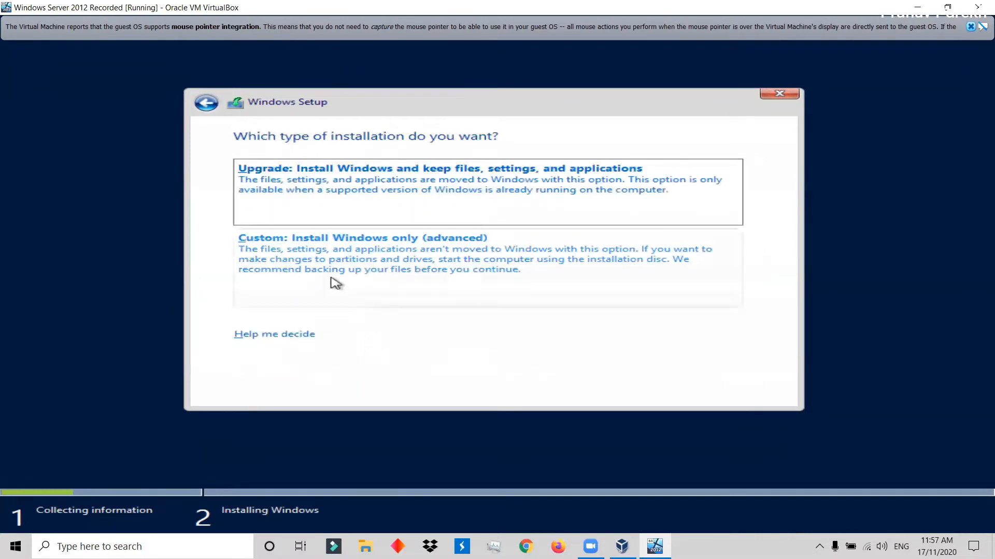
pyautogui.click(335, 263)
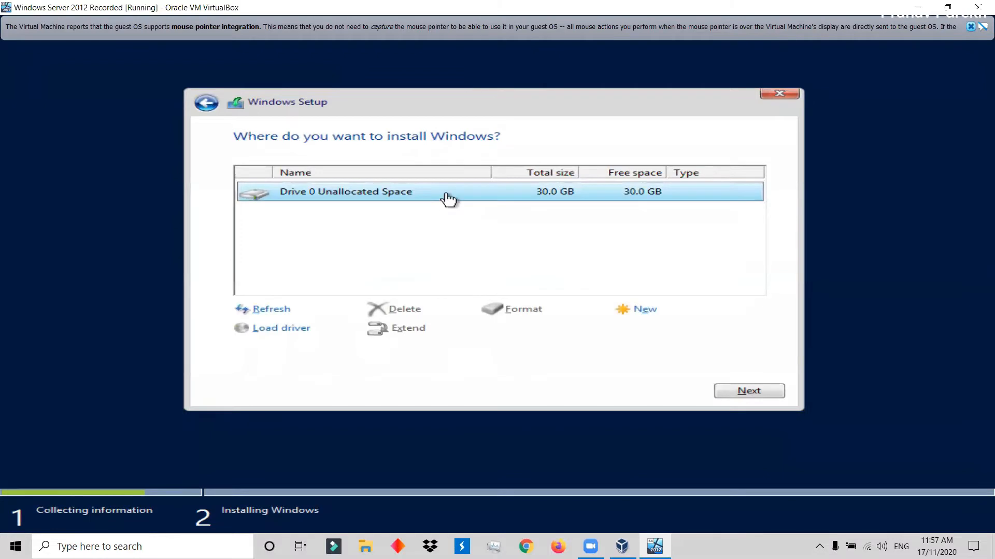
# Create a new 30720 MB partition from Drive 0's unallocated space, allowing additional system partitions.
pyautogui.click(654, 316)
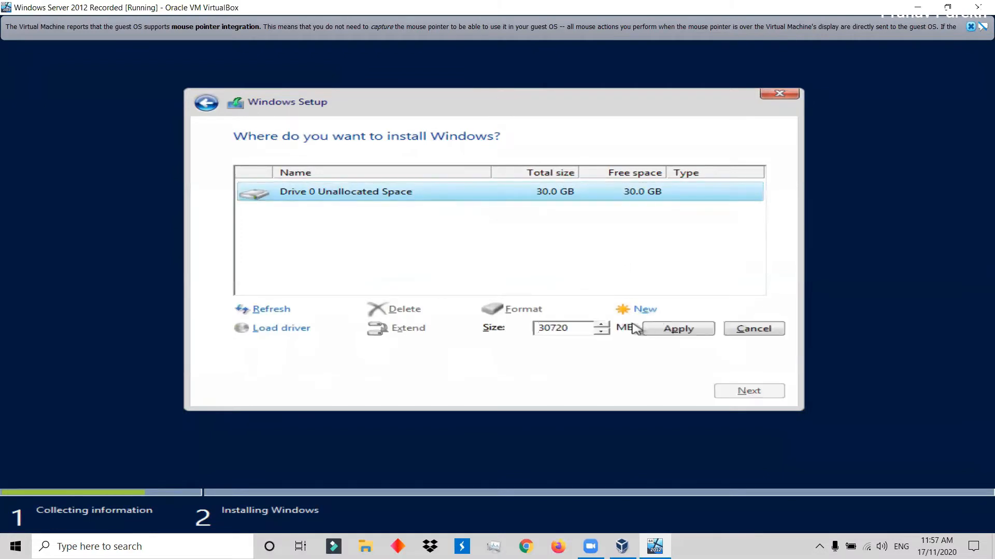
pyautogui.click(672, 330)
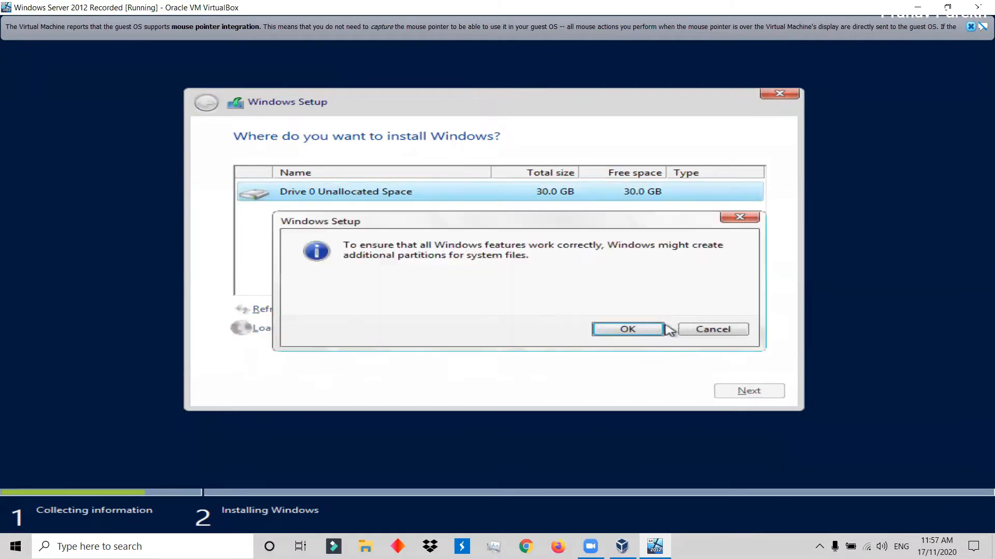
pyautogui.click(611, 332)
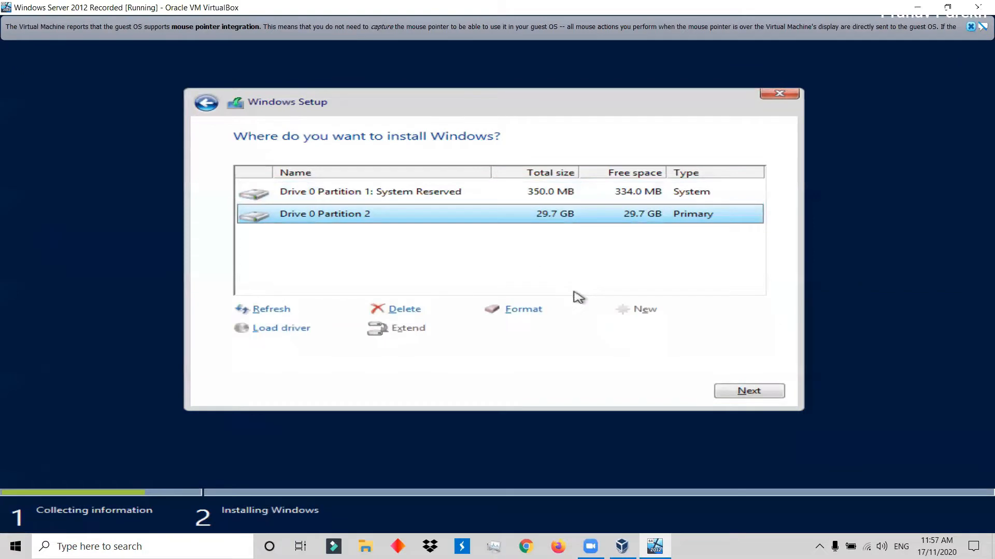
# Install Windows on Drive 0 Partition 2 and restart the machine to continue setup.
pyautogui.click(396, 197)
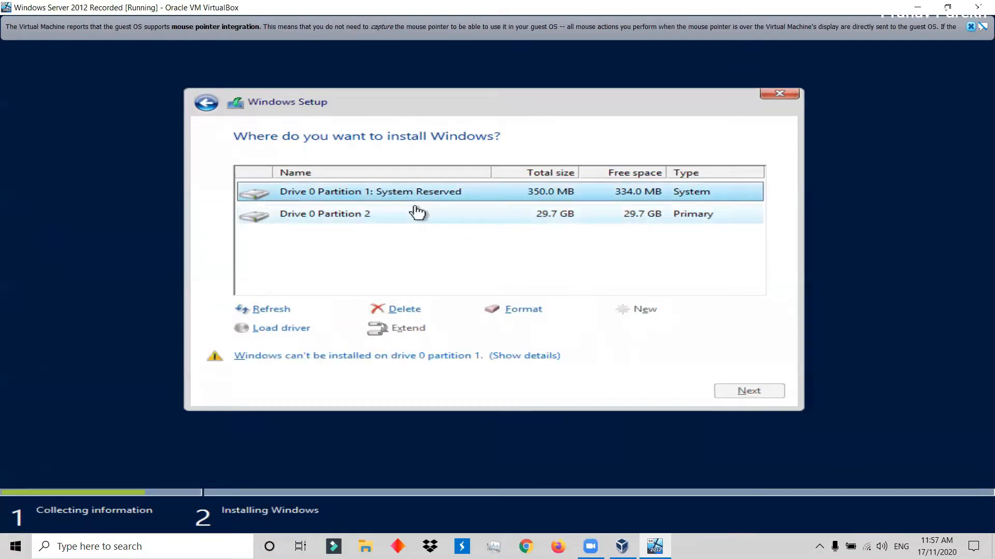
pyautogui.click(414, 213)
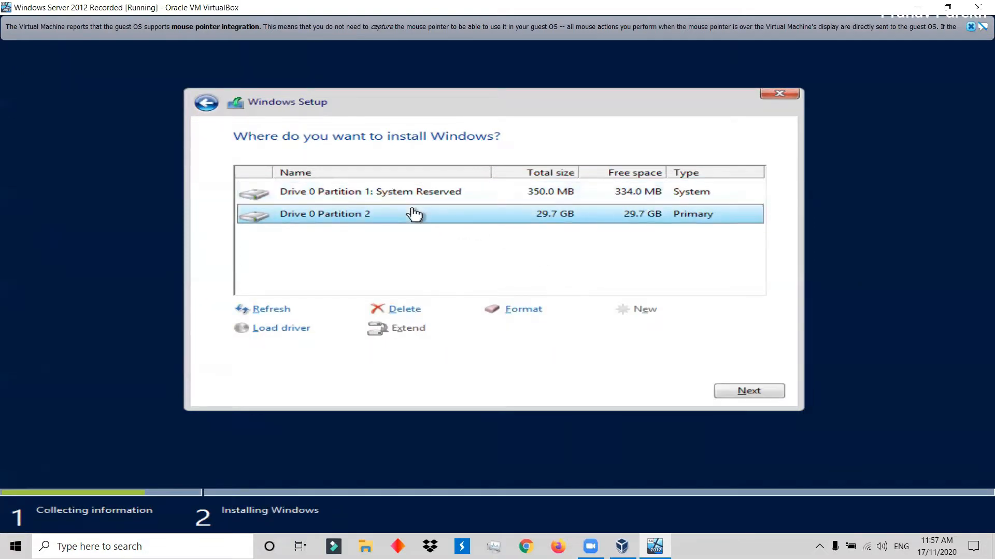
pyautogui.click(734, 395)
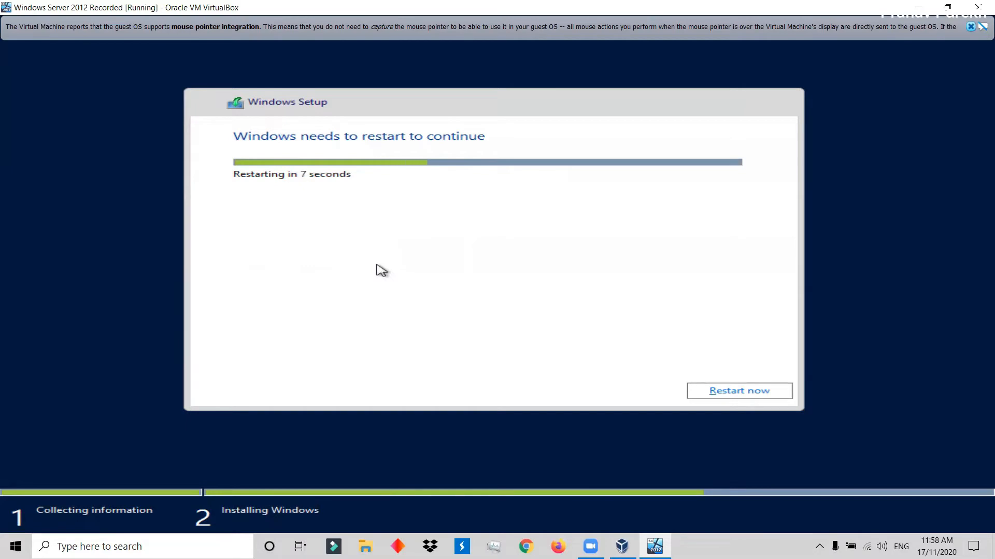
pyautogui.click(723, 391)
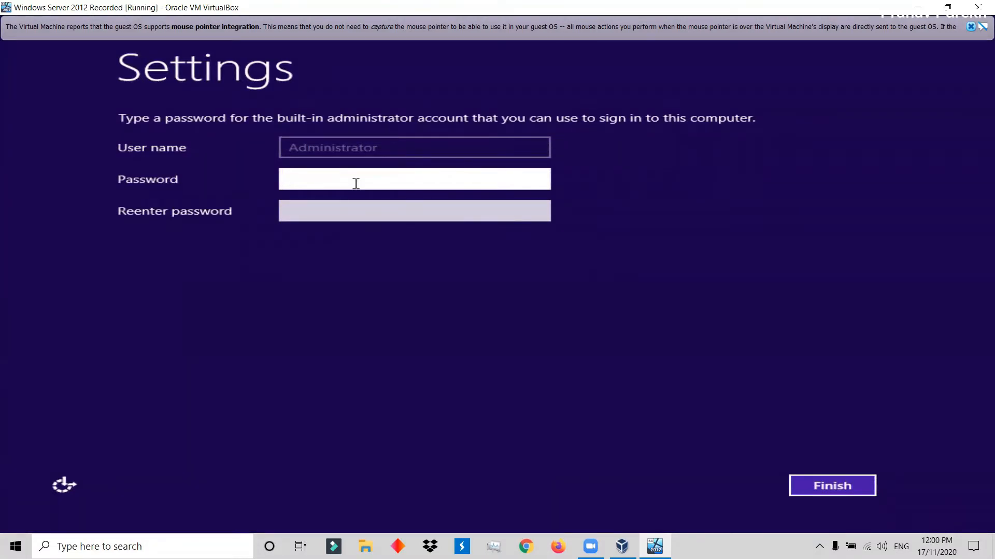
# Set and re-enter the password for the built-in Administrator account and finish the Windows Server setup.
pyautogui.write('P•••••••••••')
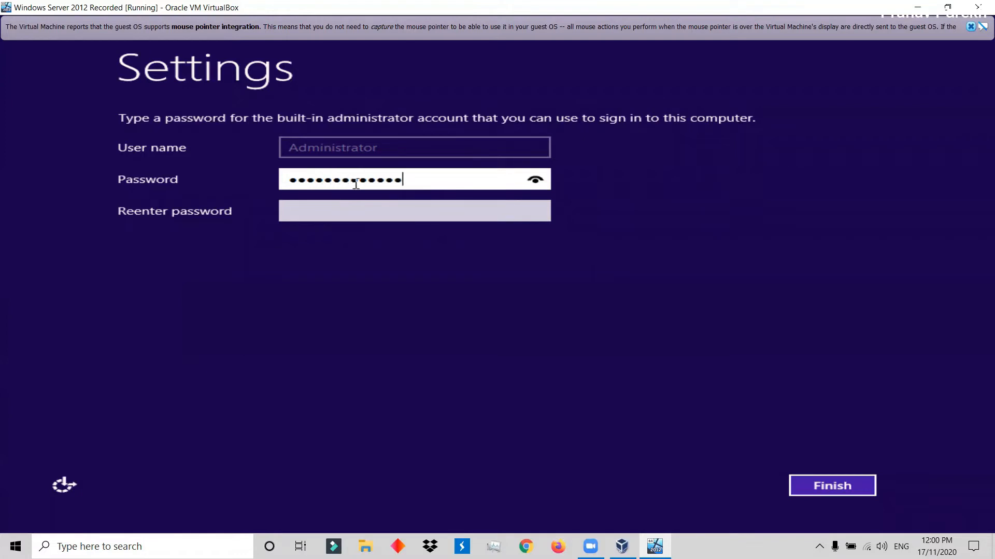
pyautogui.click(337, 214)
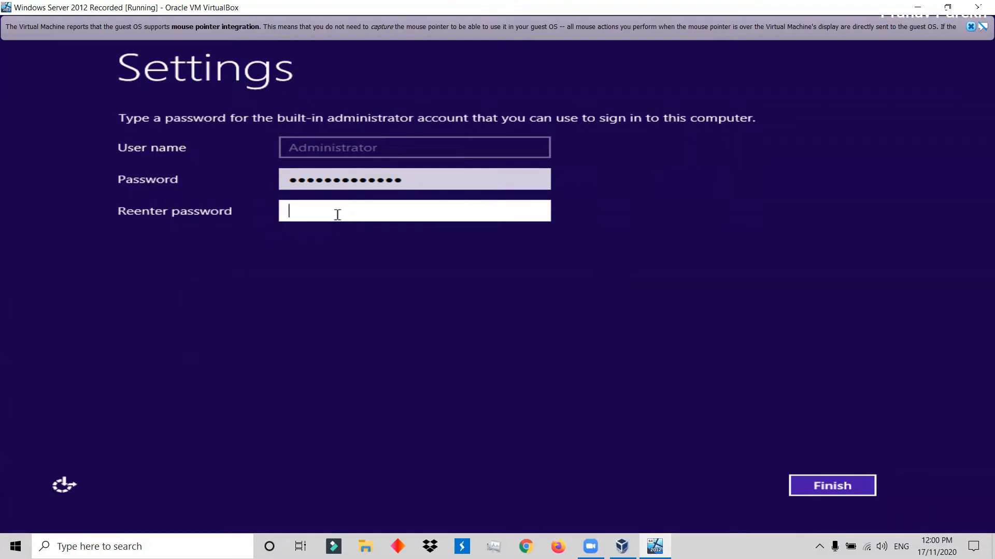
pyautogui.write('•••••••••••••')
pyautogui.click(793, 484)
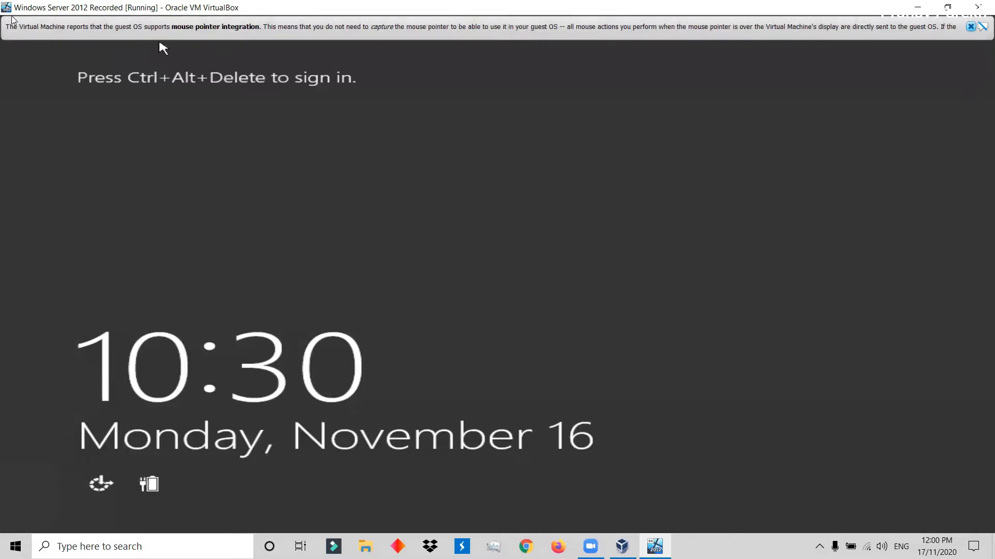
# Switch the Windows Server virtual machine from scaled back to windowed mode and send it the Ctrl-Alt-Del sequence.
pyautogui.click(970, 26)
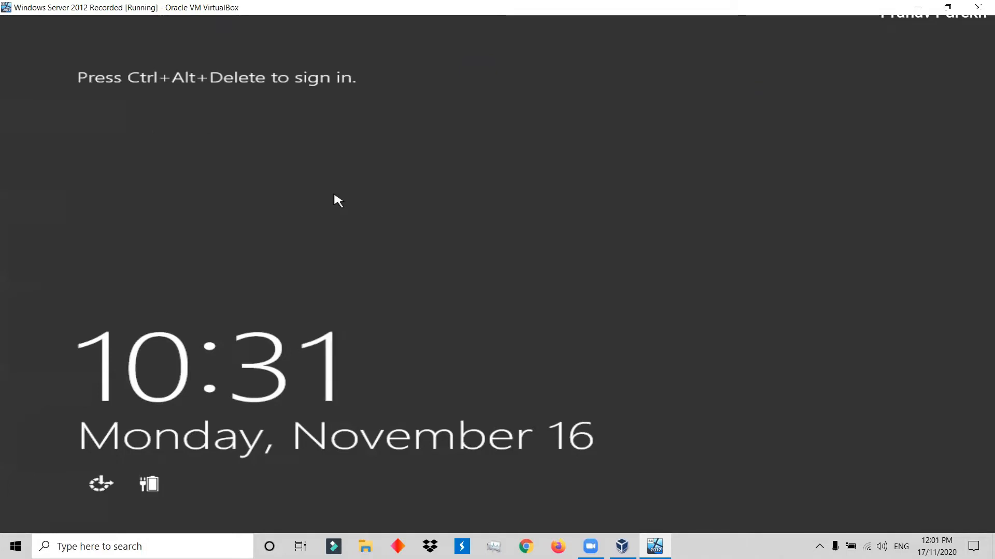
pyautogui.hotkey('ctrl', 'c')
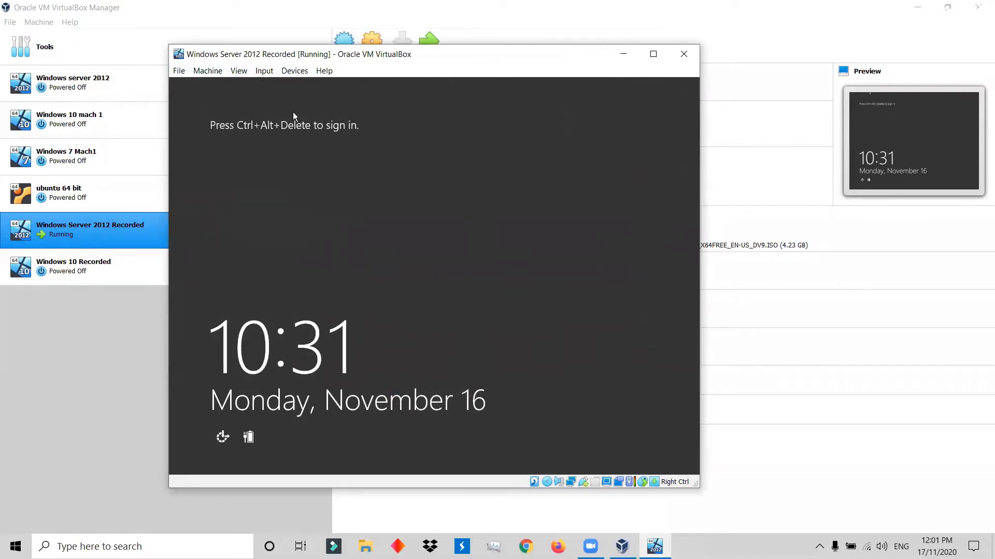
pyautogui.click(265, 73)
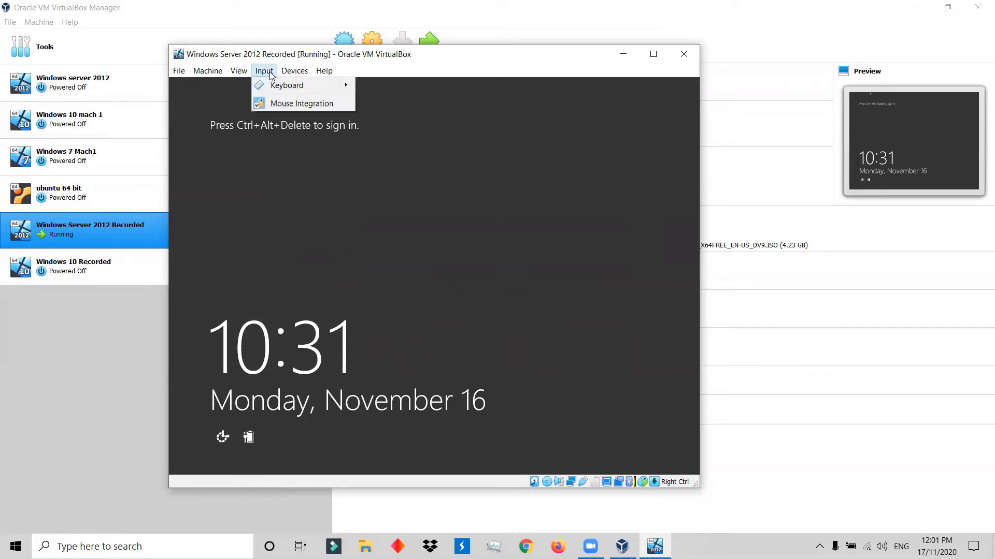
pyautogui.moveTo(271, 85)
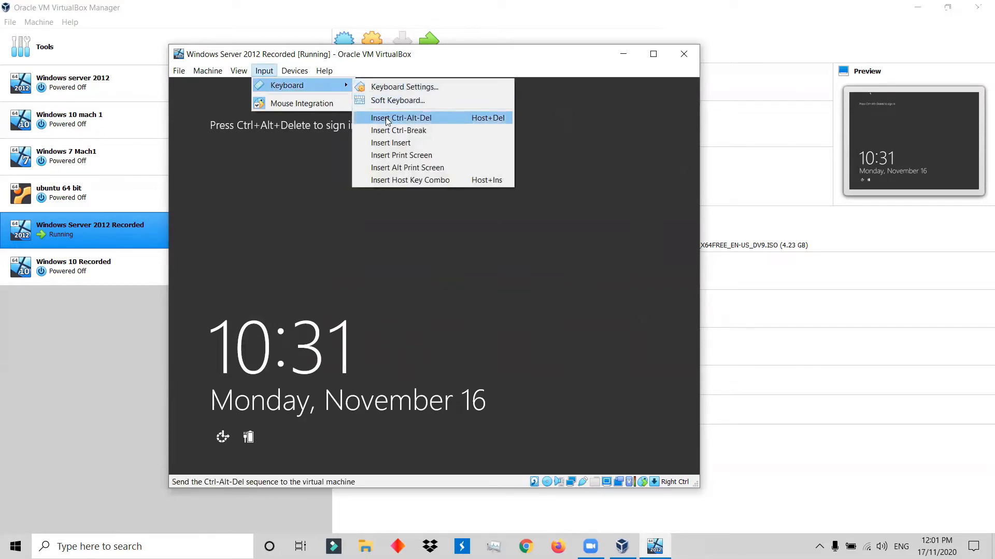
pyautogui.click(400, 118)
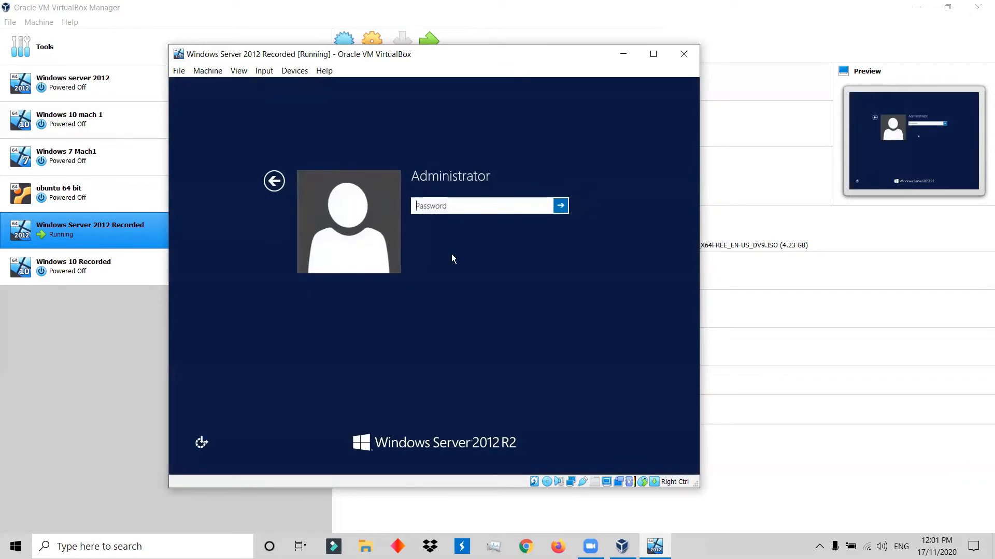
# Sign in with the Administrator account password, then decline network device discovery and close Server Manager.
pyautogui.write('Pa$$w0rd2020!')
pyautogui.press('Return')
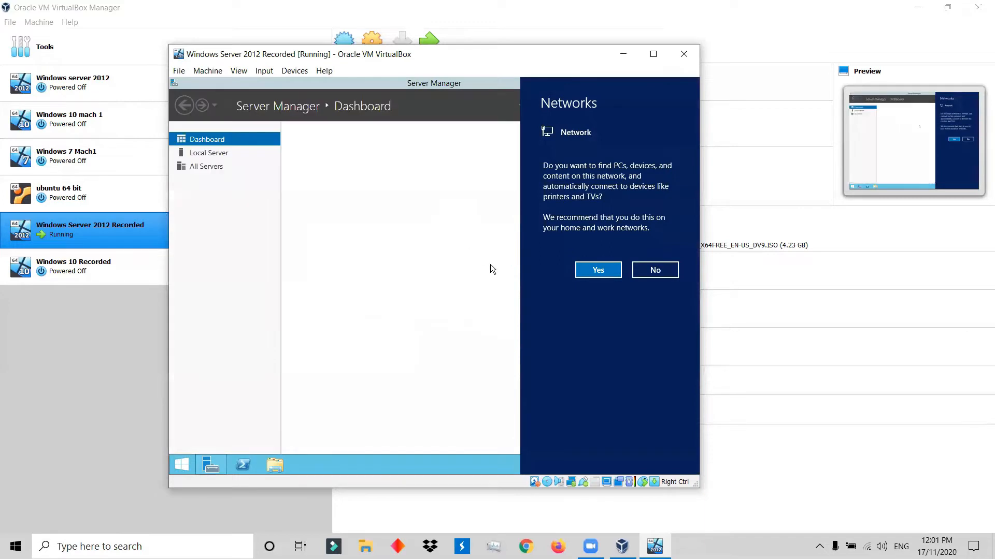
pyautogui.click(652, 270)
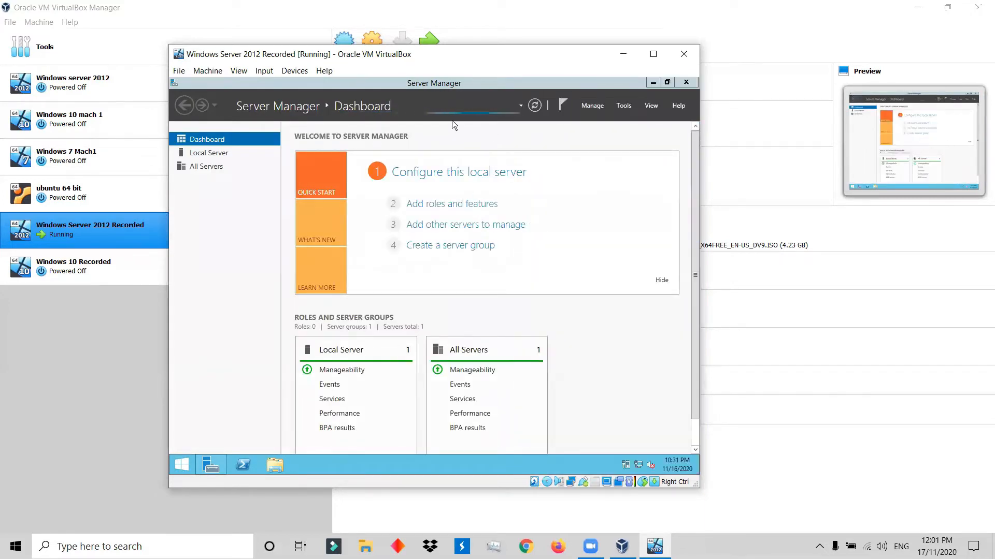
pyautogui.click(685, 82)
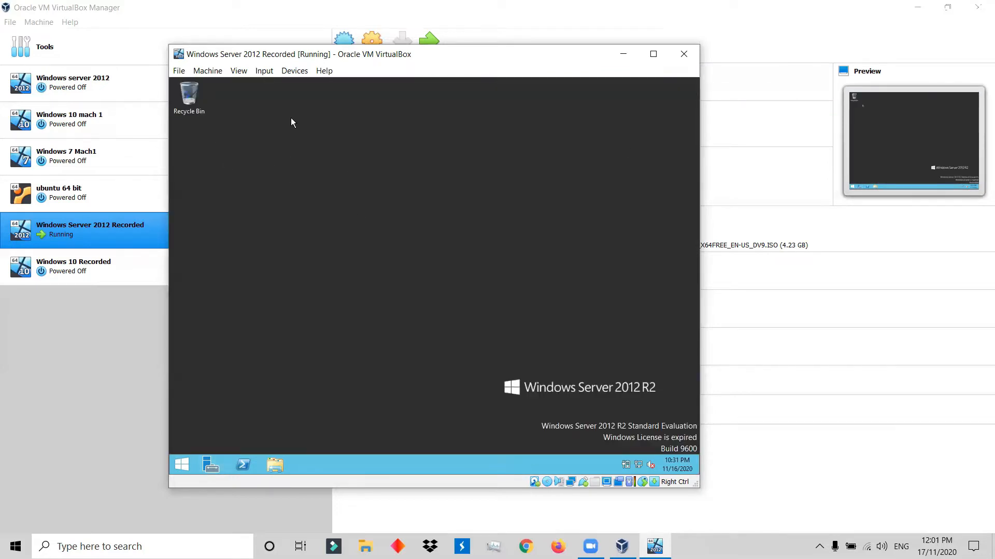
# Insert the Guest Additions CD image into the virtual machine and open its CD drive (D:) in File Explorer.
pyautogui.click(266, 76)
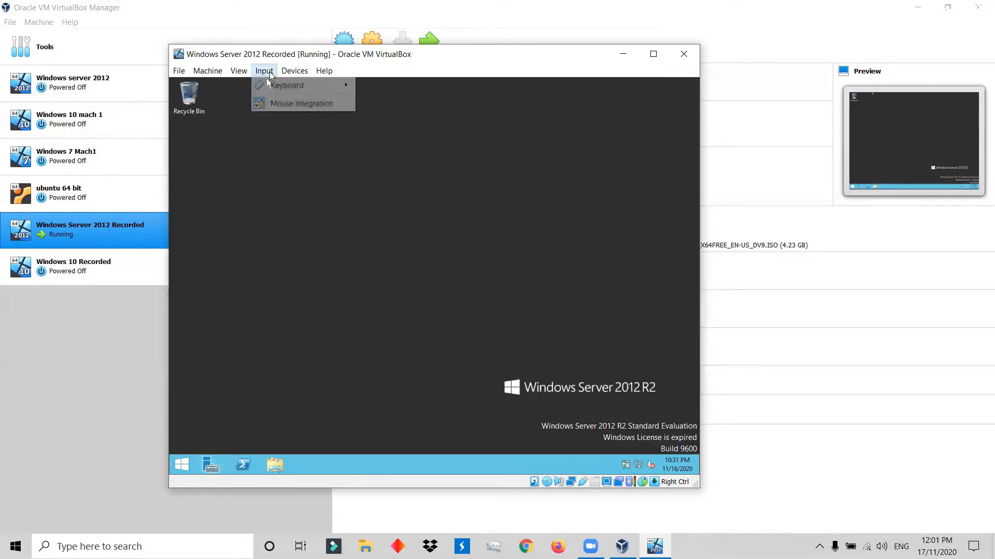
pyautogui.moveTo(232, 74)
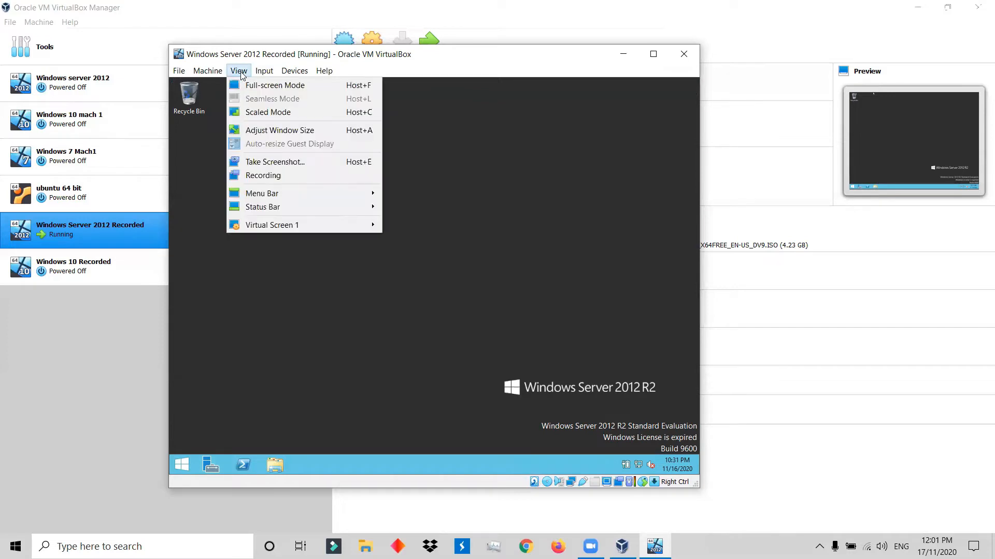
pyautogui.click(297, 75)
pyautogui.click(297, 75)
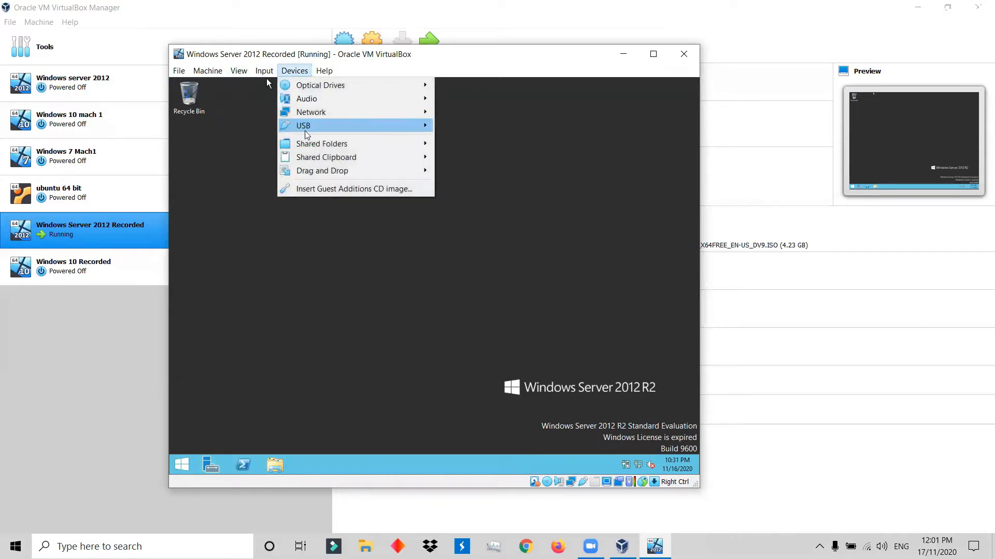
pyautogui.click(314, 193)
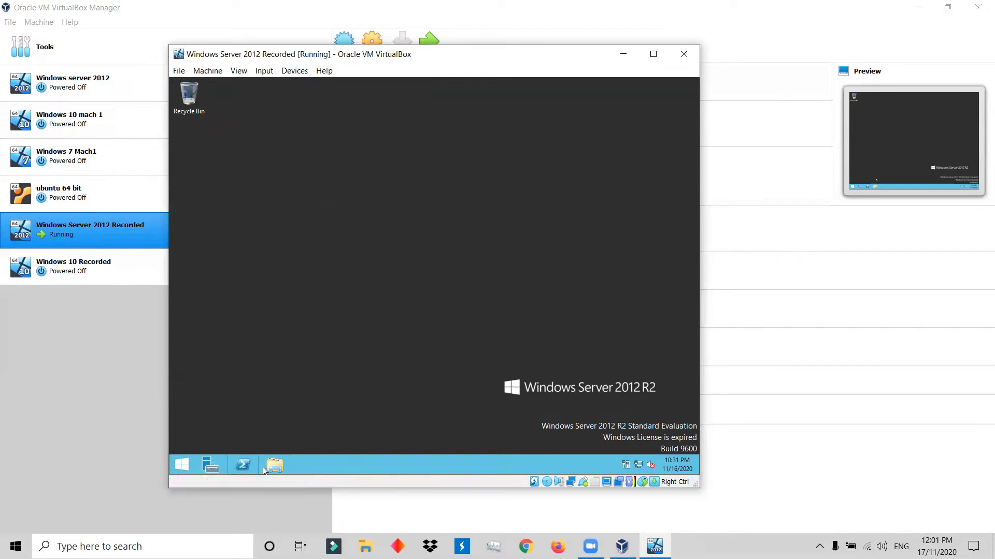
pyautogui.click(276, 465)
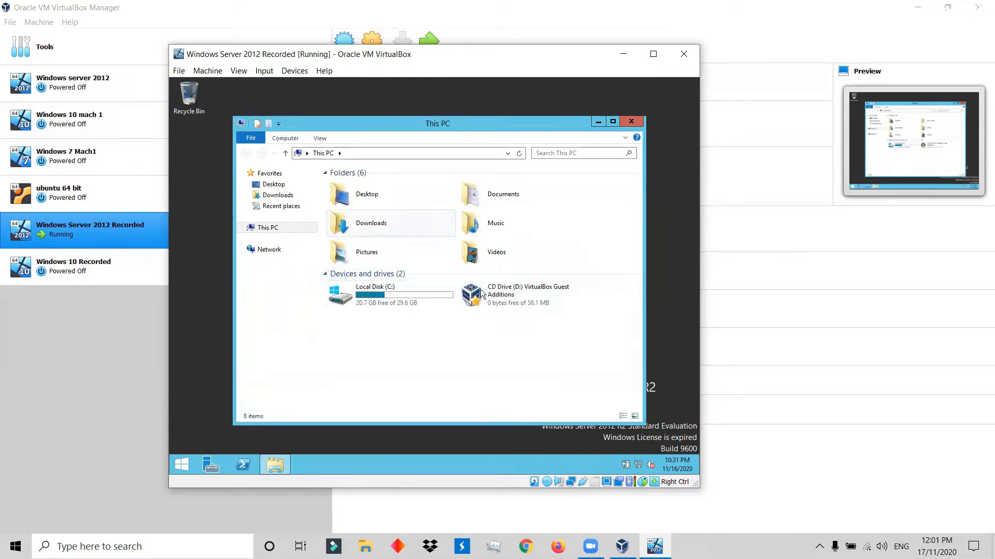
pyautogui.click(517, 295)
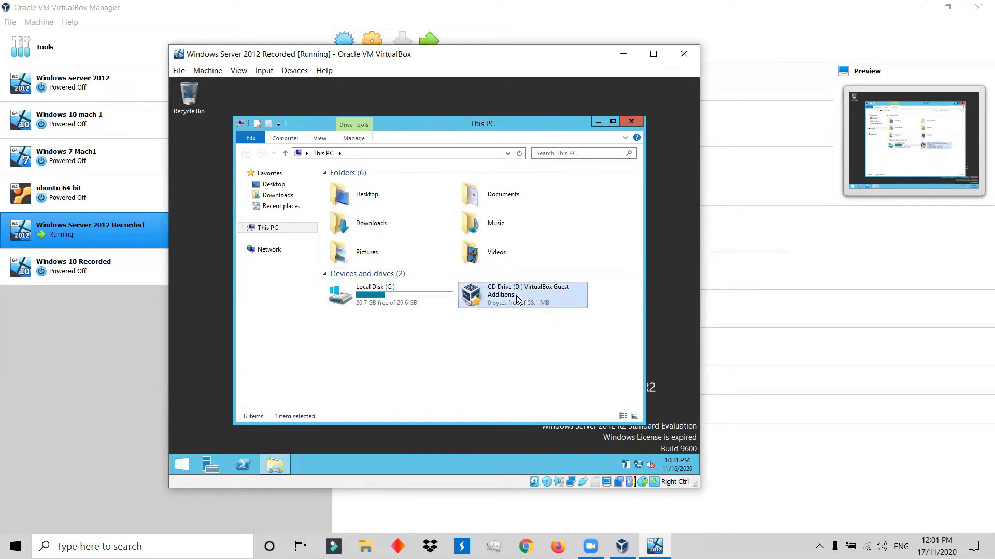
pyautogui.doubleClick(515, 297)
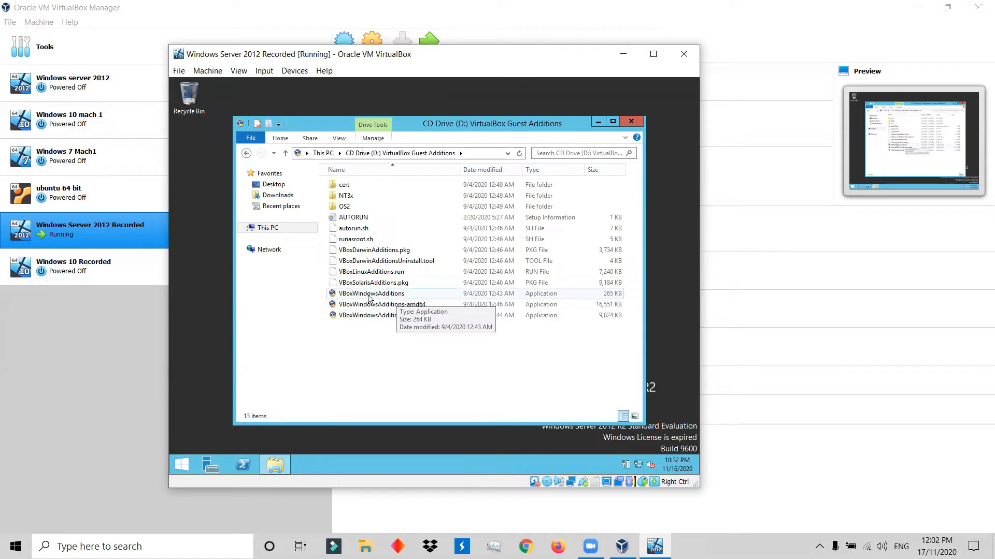
# Install Guest Additions from VBoxWindowsAdditions with the default components, allow the Oracle device software and reboot immediately.
pyautogui.doubleClick(399, 295)
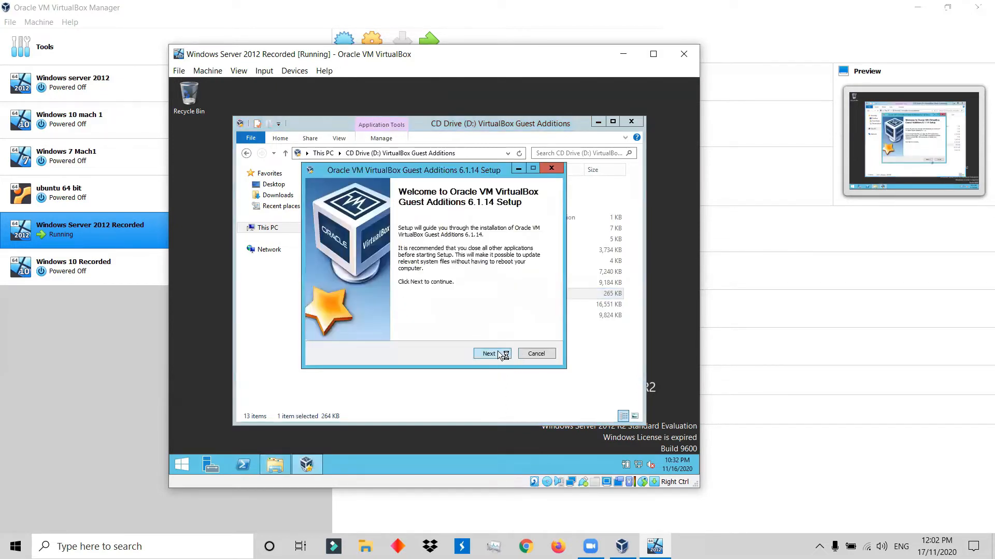
pyautogui.click(502, 354)
pyautogui.click(507, 355)
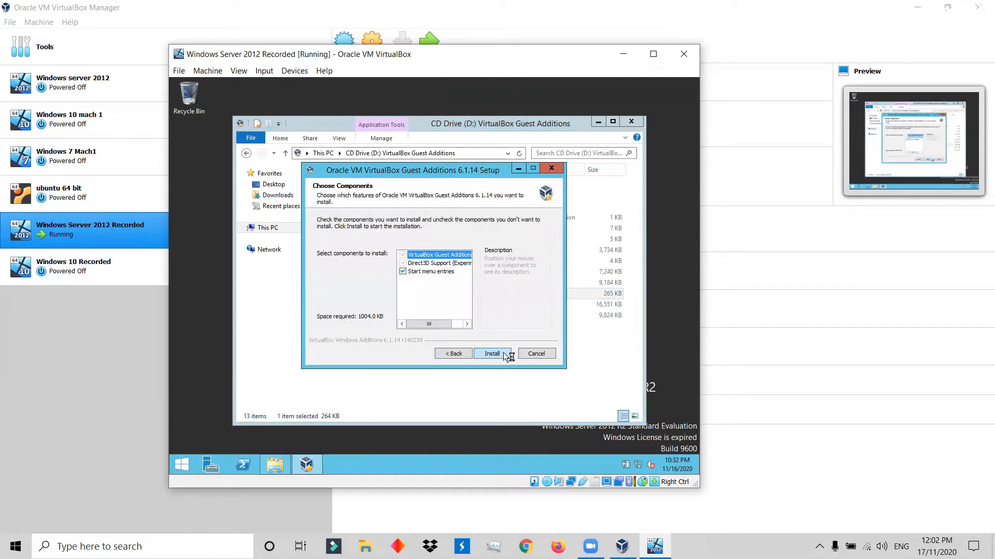
pyautogui.click(501, 355)
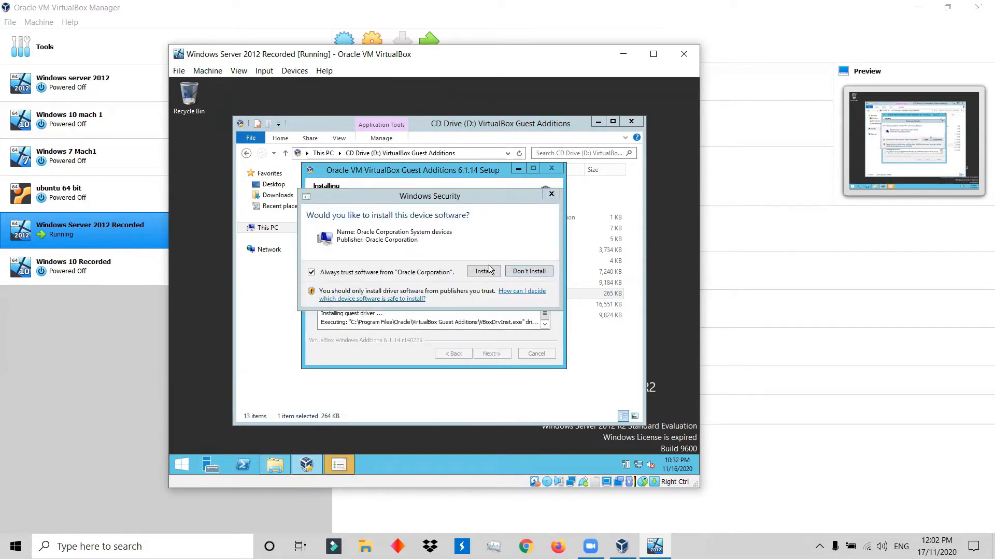
pyautogui.click(473, 272)
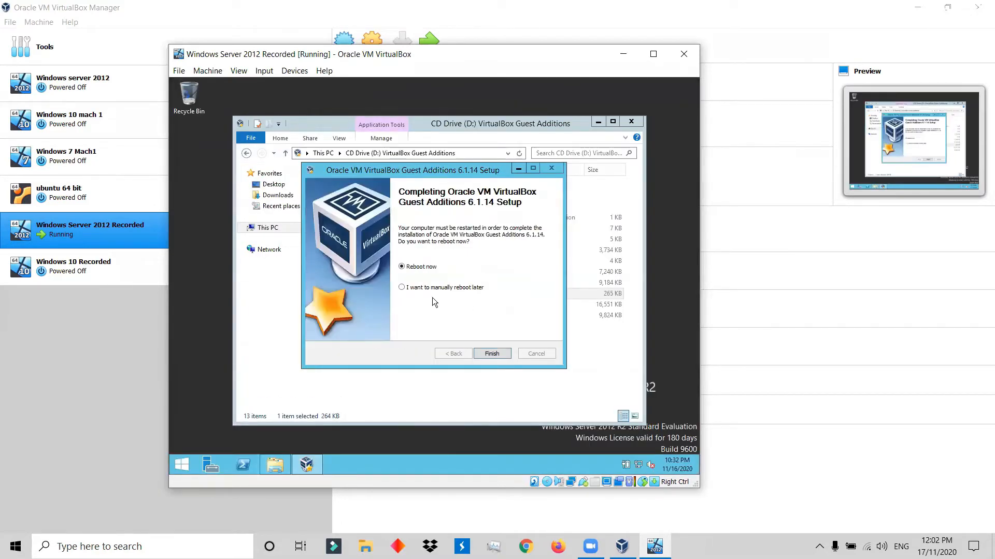
pyautogui.click(492, 354)
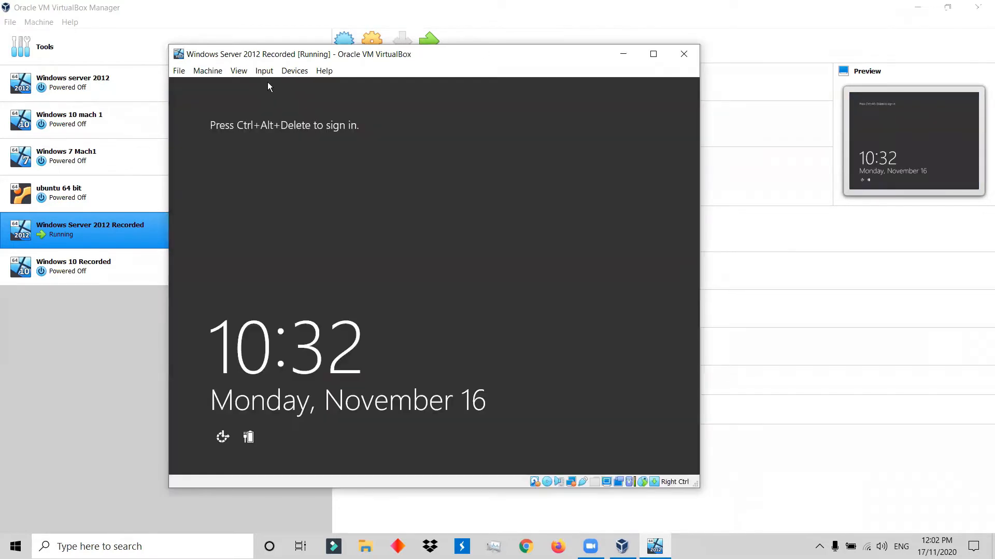
# Send Ctrl-Alt-Del to the restarted server, sign in with the Administrator account password and close Server Manager.
pyautogui.click(264, 71)
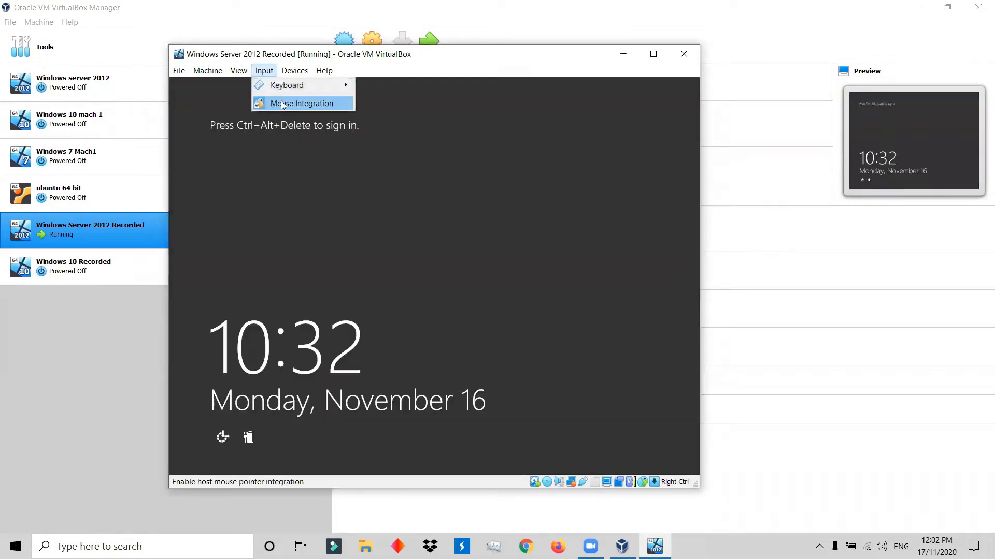
pyautogui.moveTo(289, 86)
pyautogui.click(424, 117)
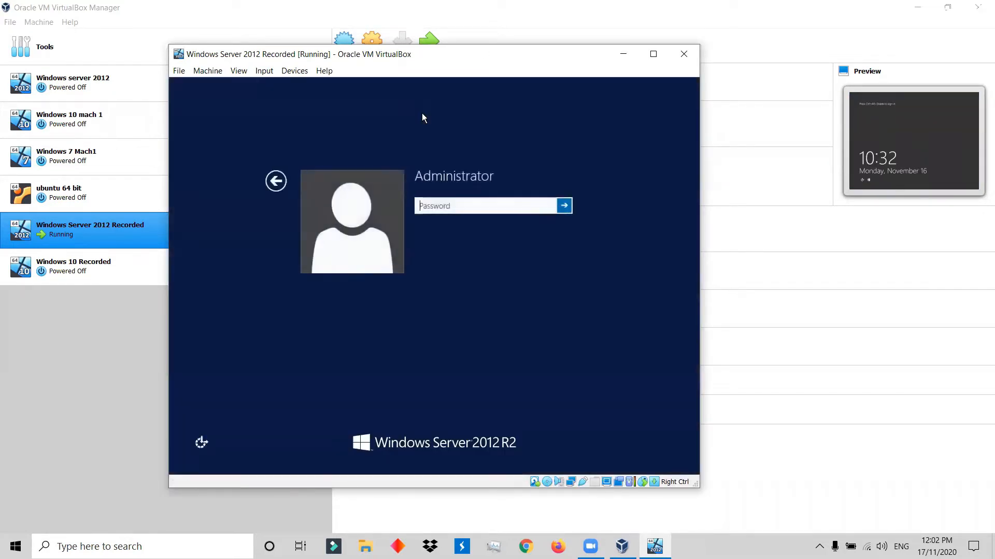
pyautogui.write('***********')
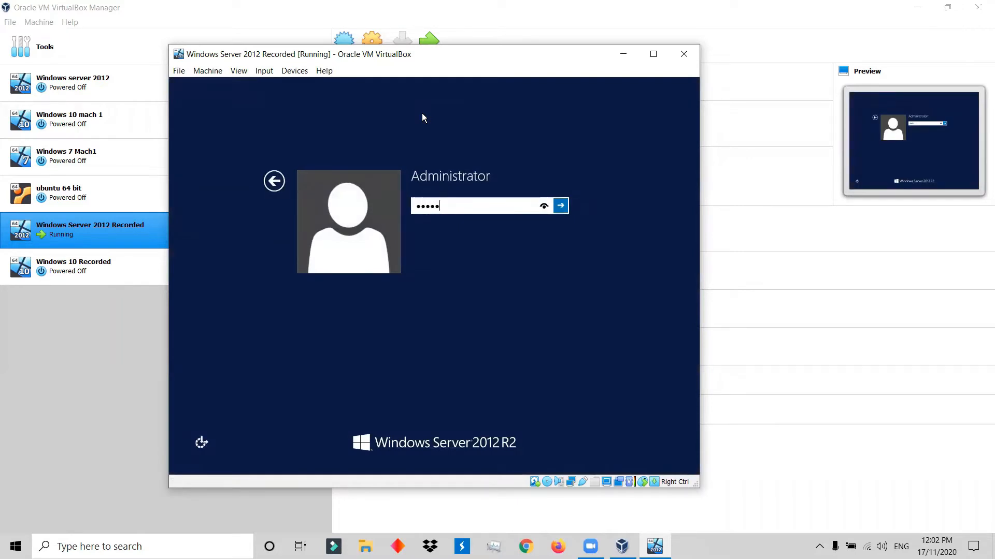
pyautogui.write('**')
pyautogui.press('Return')
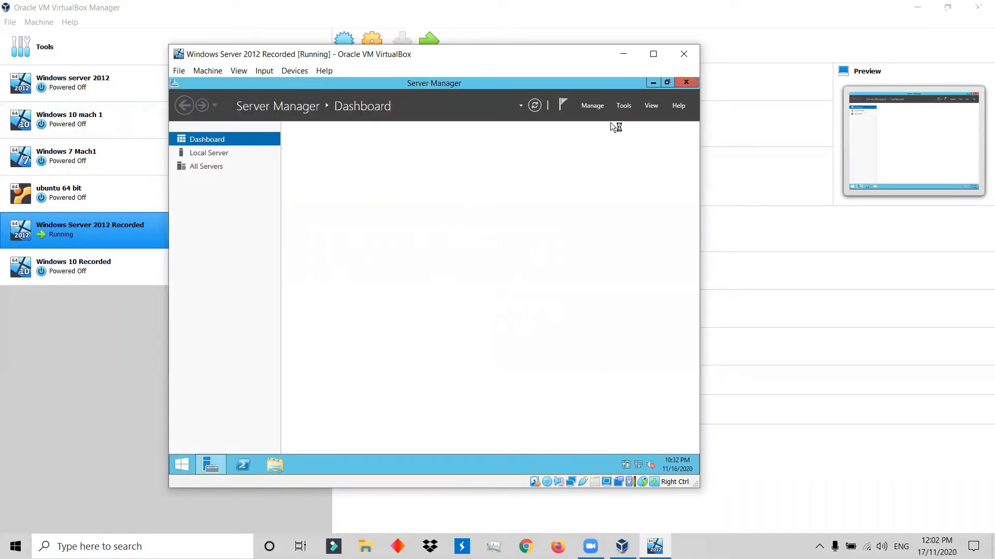
pyautogui.click(692, 84)
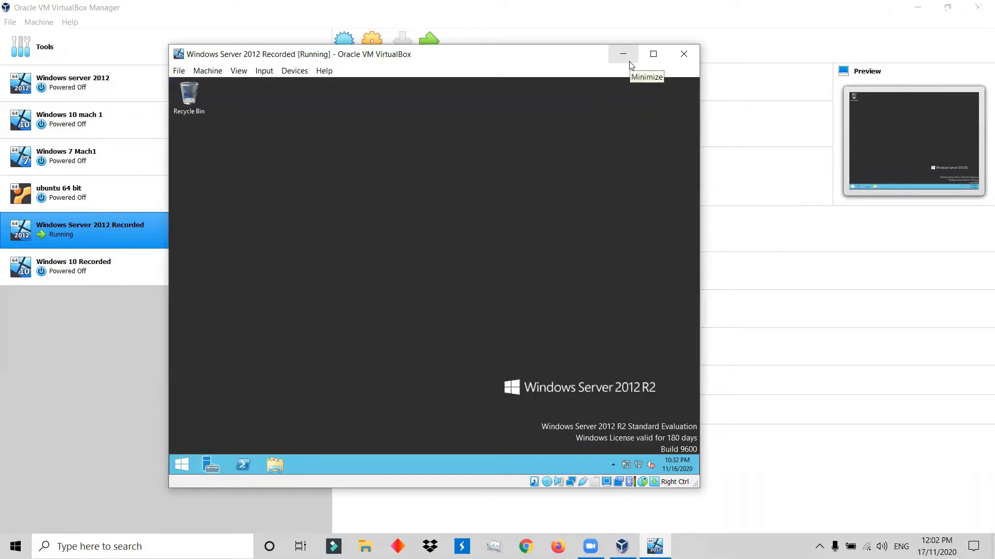
pyautogui.moveTo(528, 60); pyautogui.dragTo(633, 56)
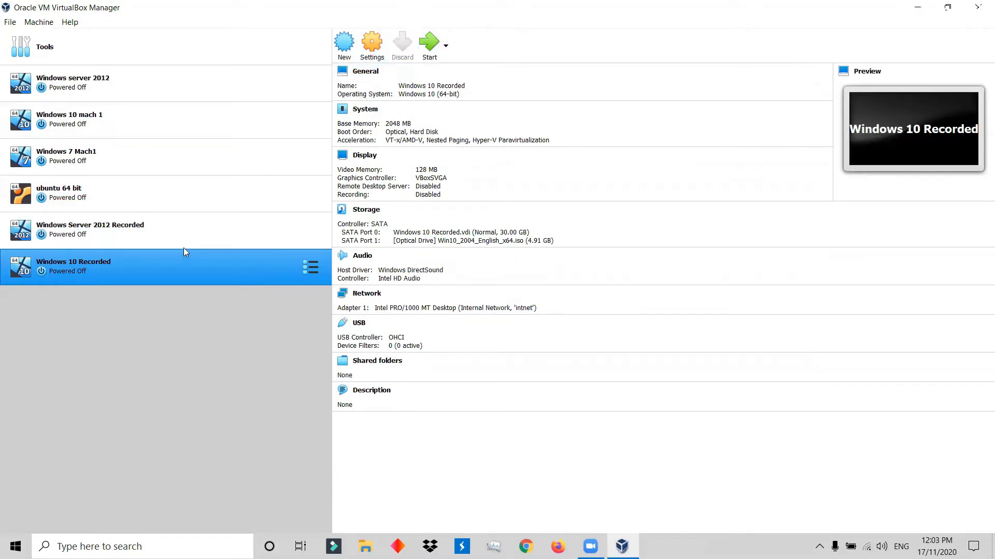
# Start the Windows 10 Recorded virtual machine and show it in a maximized window in Scaled mode.
pyautogui.click(427, 54)
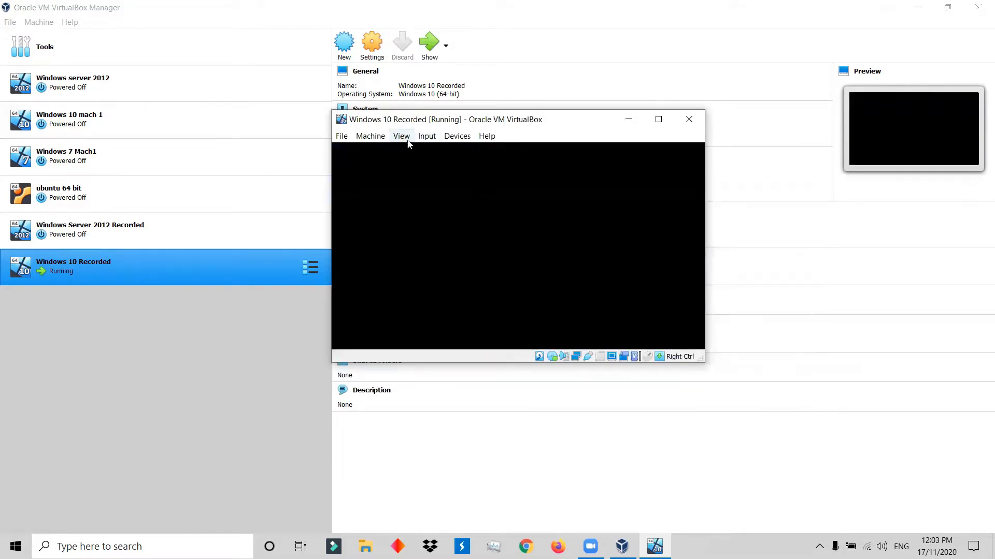
pyautogui.click(402, 140)
pyautogui.click(455, 177)
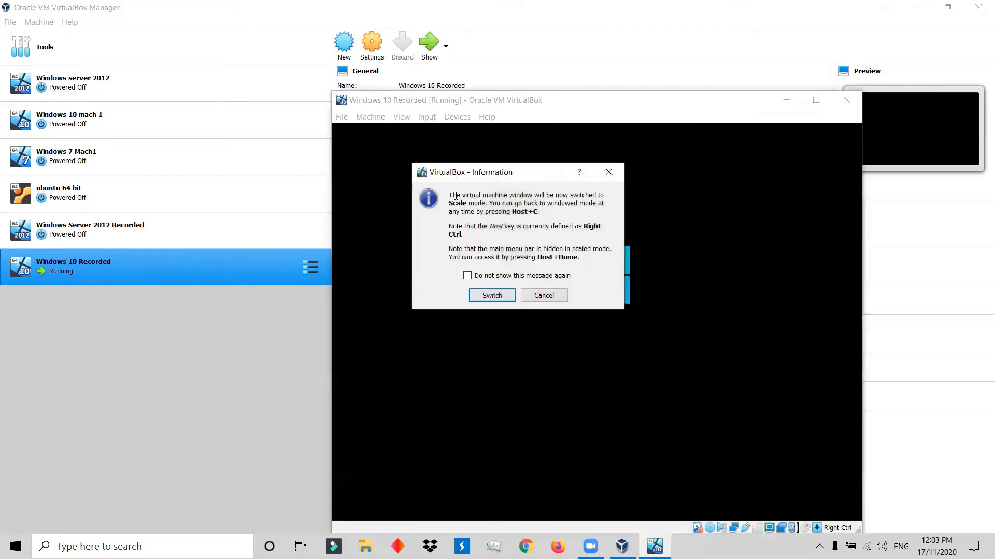
pyautogui.click(492, 295)
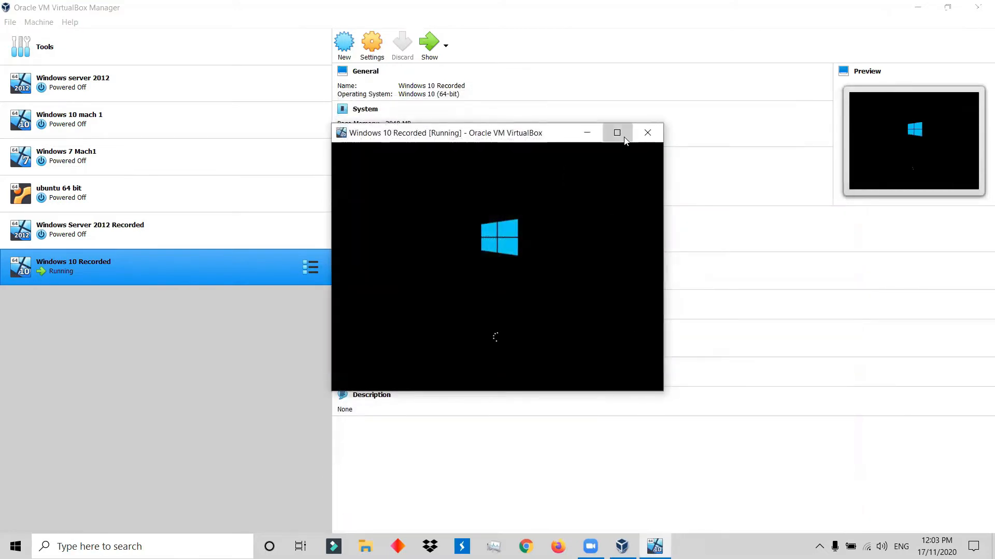
pyautogui.click(617, 133)
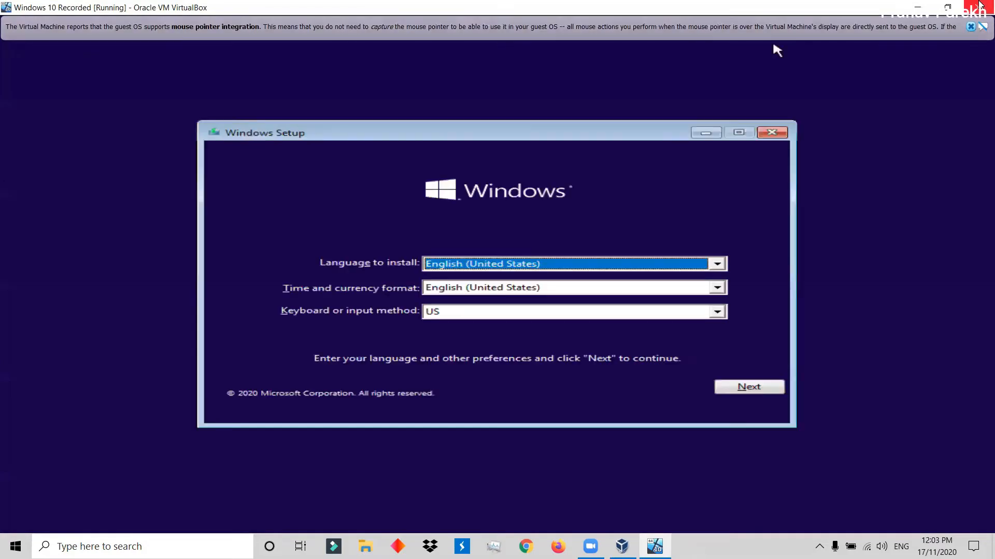
# Start the Windows 10 installation with English (United States) and the US keyboard, and continue without a product key.
pyautogui.click(971, 27)
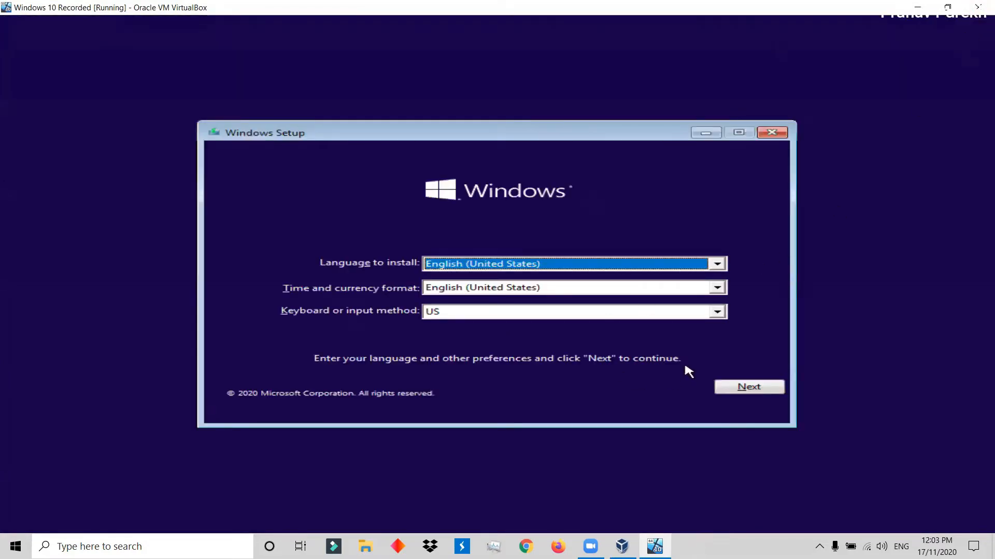
pyautogui.click(742, 388)
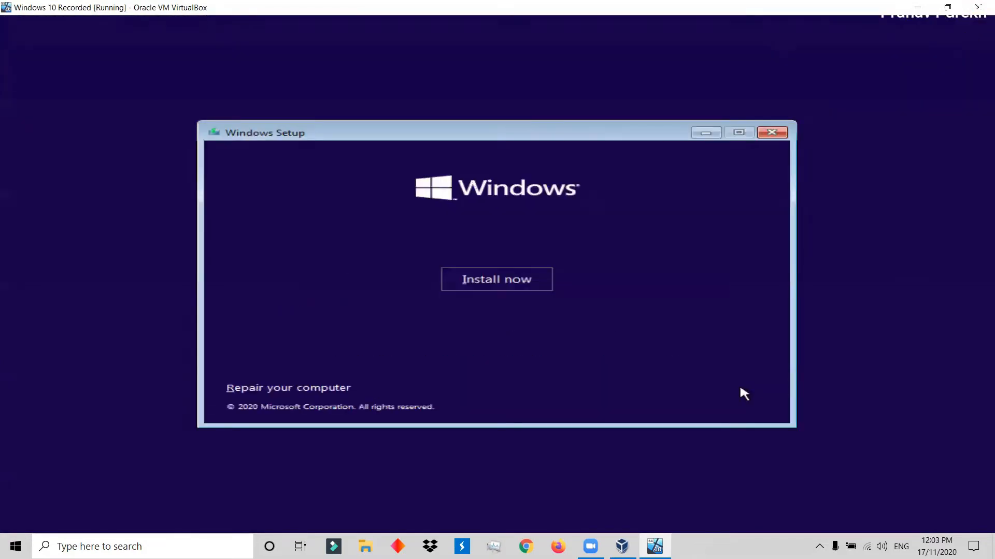
pyautogui.click(539, 279)
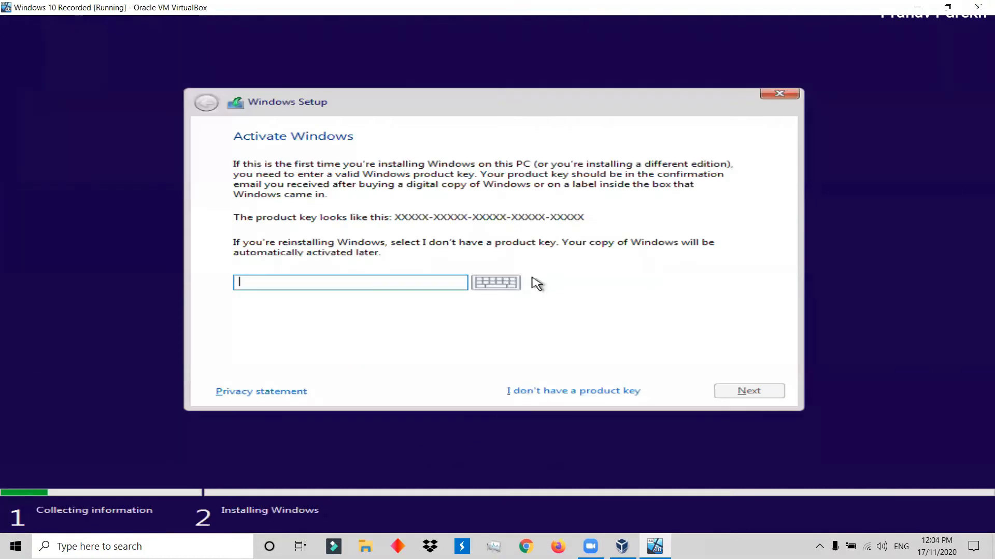
pyautogui.click(539, 391)
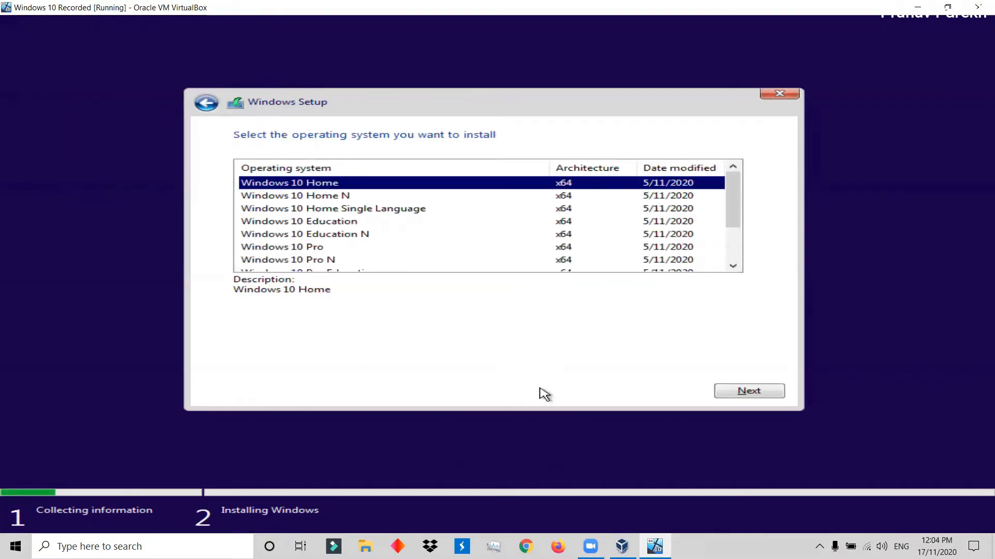
# Choose Windows 10 Pro as the operating system to install and accept the license terms.
pyautogui.click(321, 252)
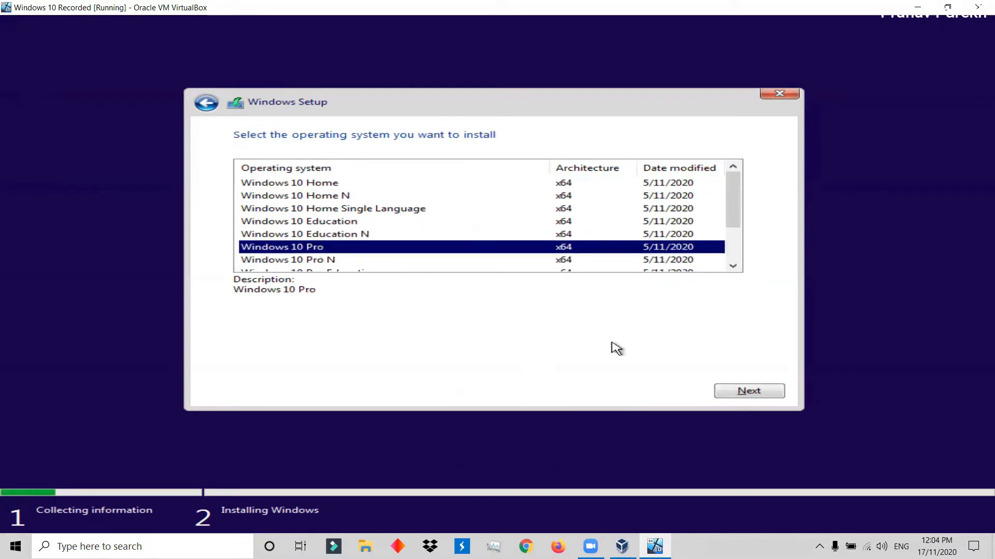
pyautogui.click(737, 393)
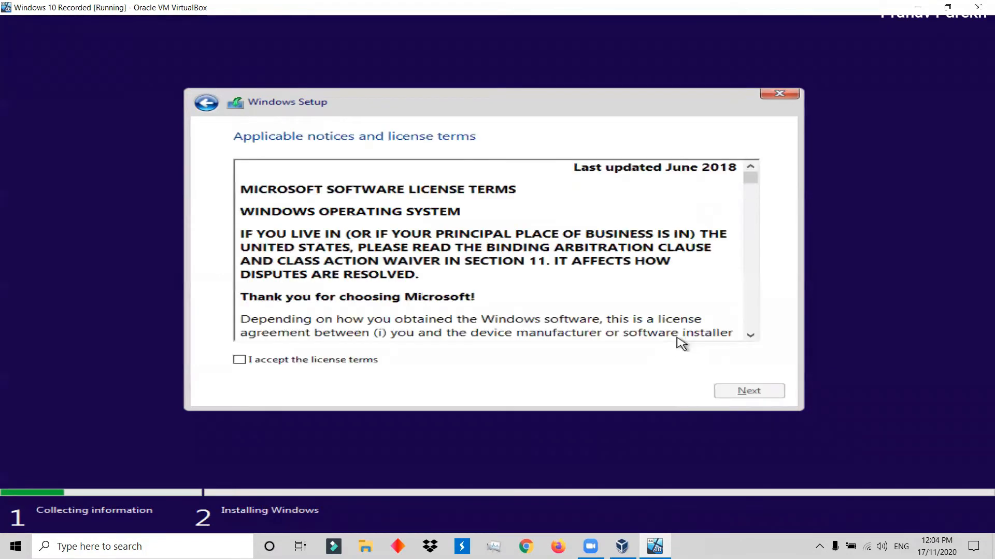
pyautogui.click(309, 361)
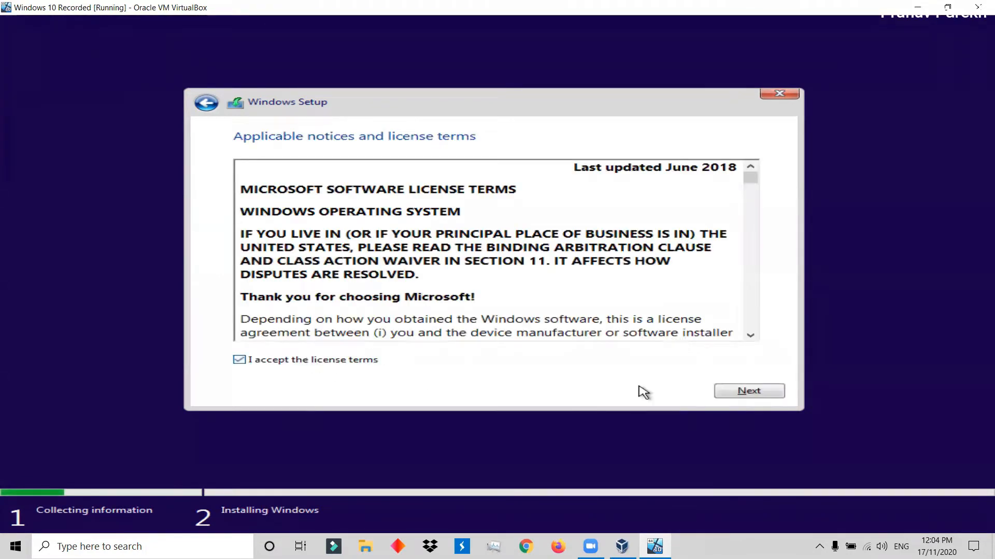
pyautogui.click(745, 395)
# Choose the custom installation and create a 30720 MB partition from Drive 0's unallocated space, allowing the additional system partitions.
pyautogui.click(435, 268)
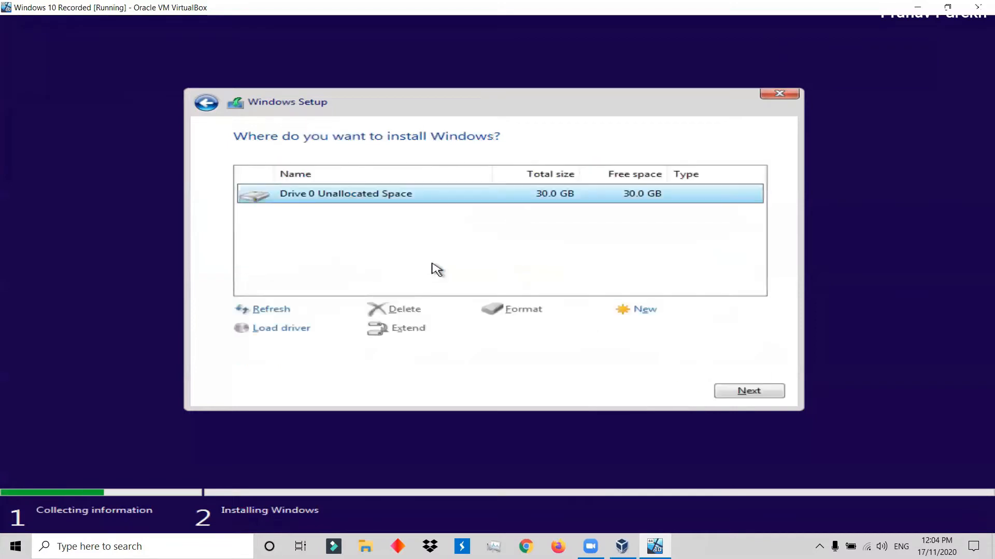
pyautogui.click(626, 311)
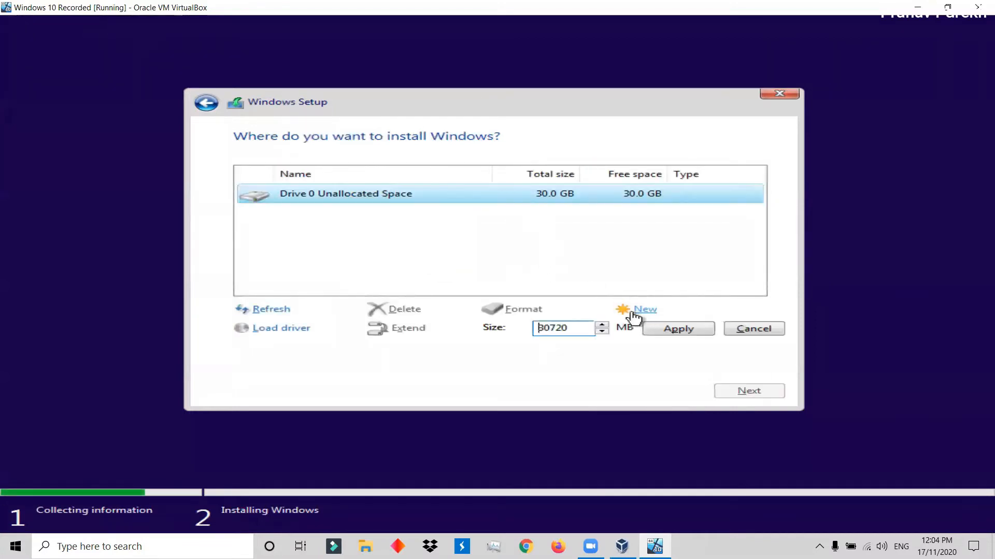
pyautogui.click(665, 331)
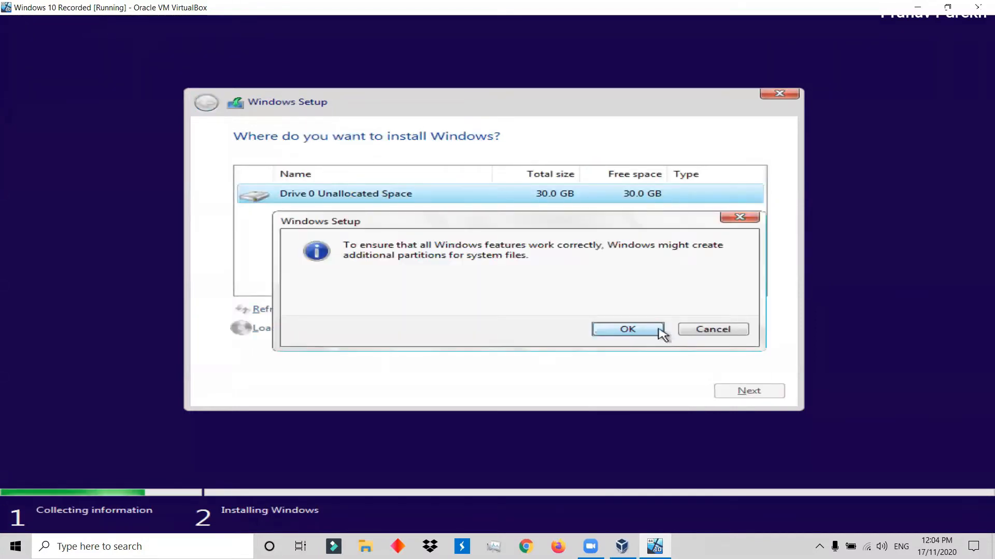
pyautogui.click(625, 329)
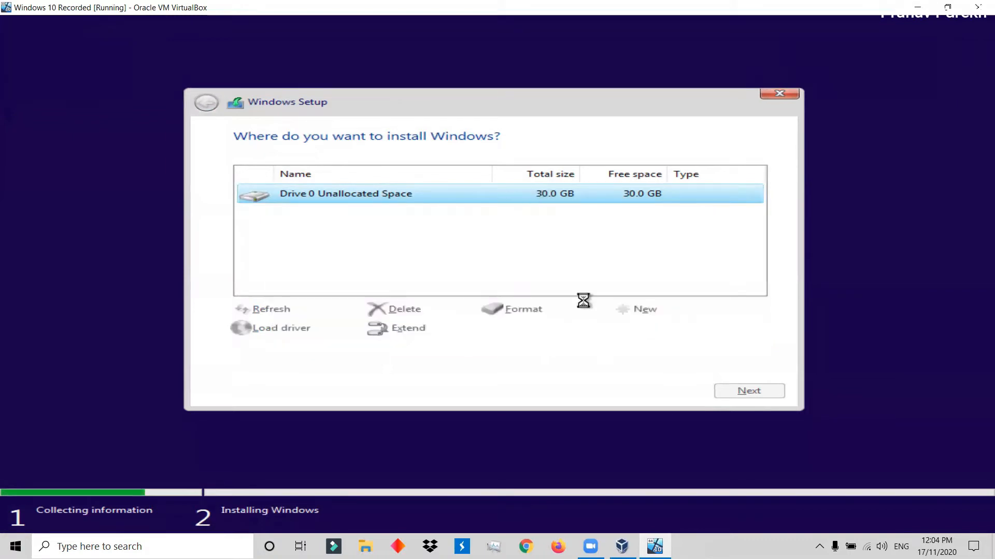
# Install Windows on Drive 0 Partition 2 and restart immediately when the setup requires it.
pyautogui.click(447, 197)
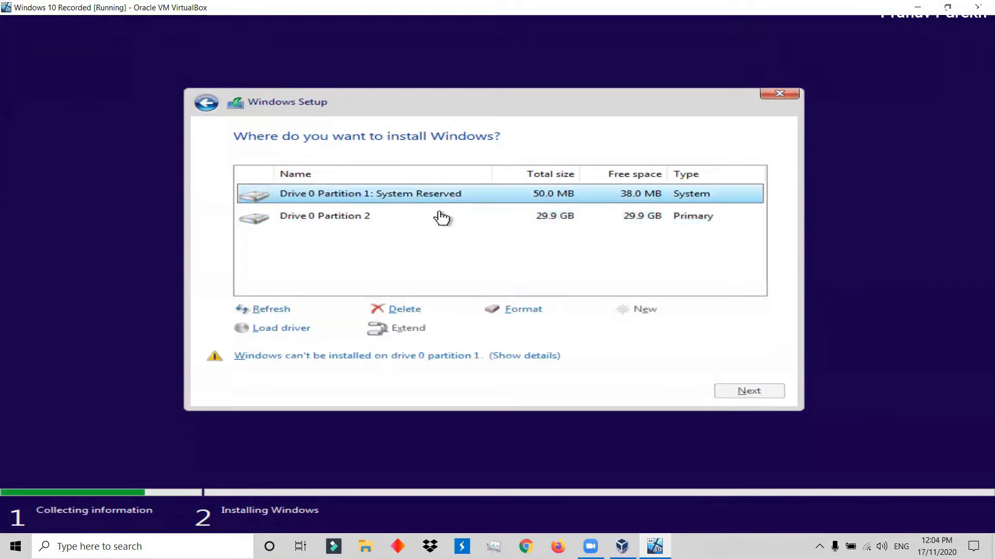
pyautogui.click(412, 221)
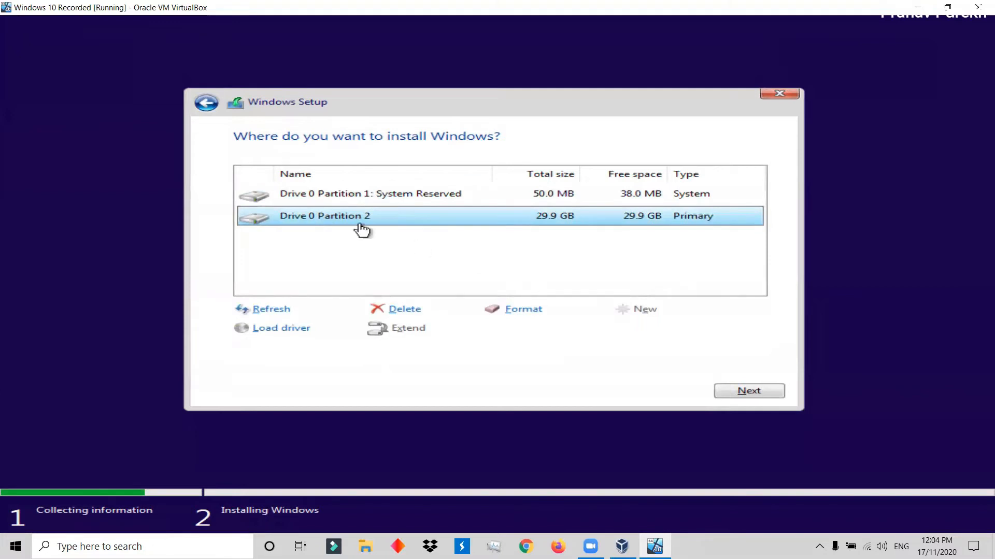
pyautogui.click(720, 391)
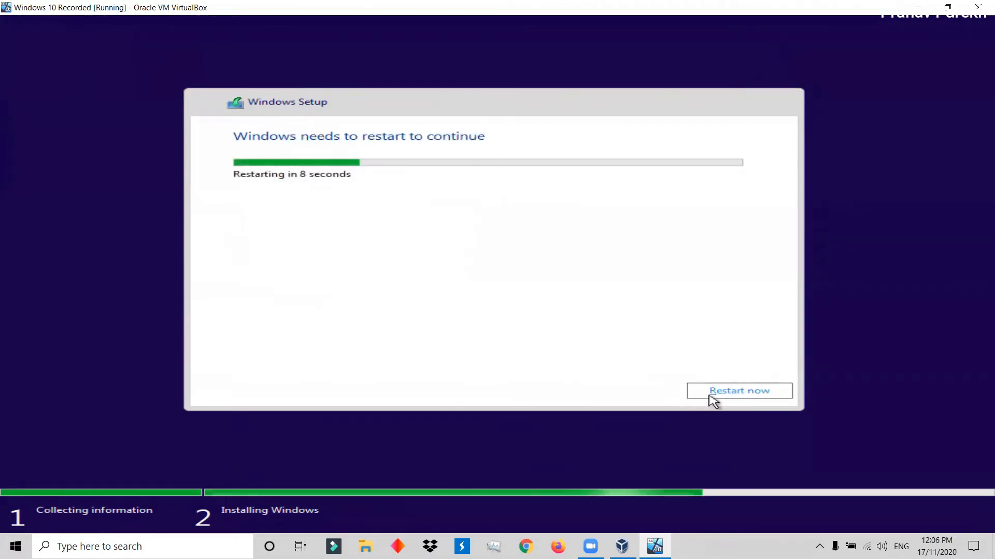
pyautogui.click(706, 393)
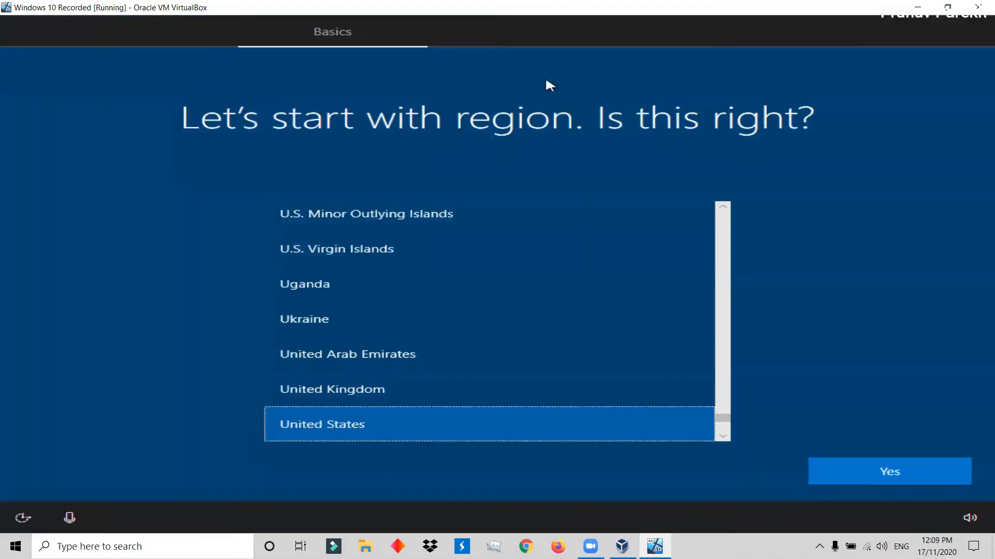
# Set the region to India and the keyboard layout to English (India), skipping a second layout.
pyautogui.press('i')
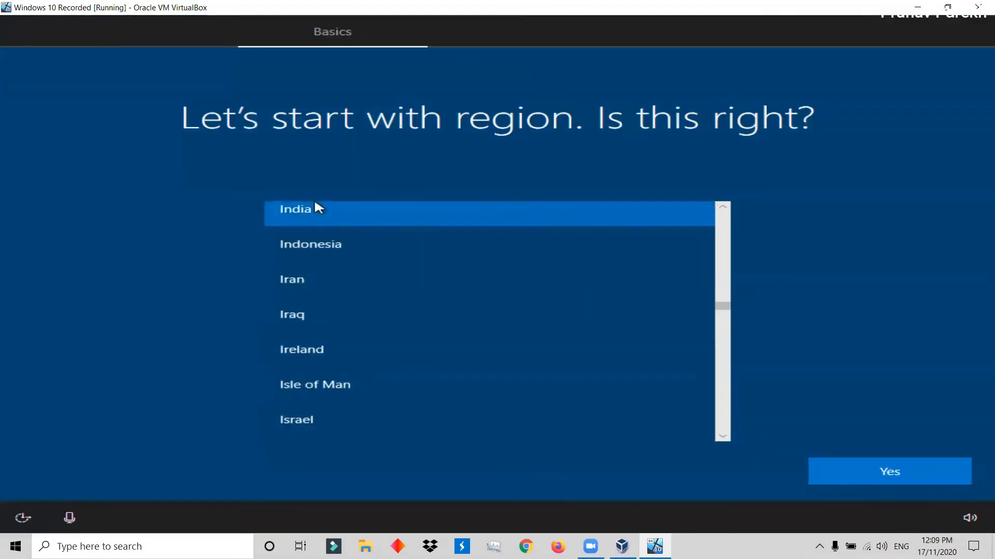
pyautogui.click(894, 477)
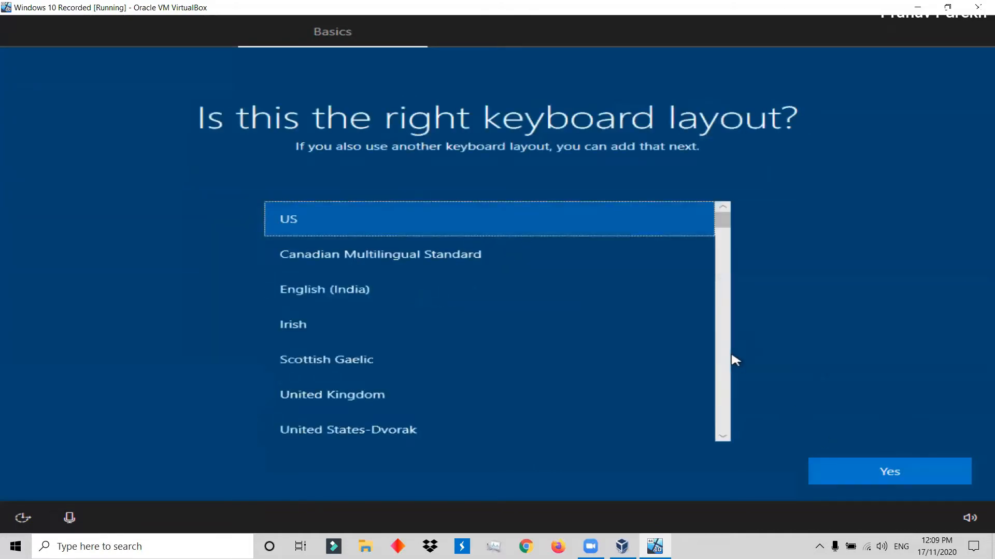
pyautogui.click(397, 287)
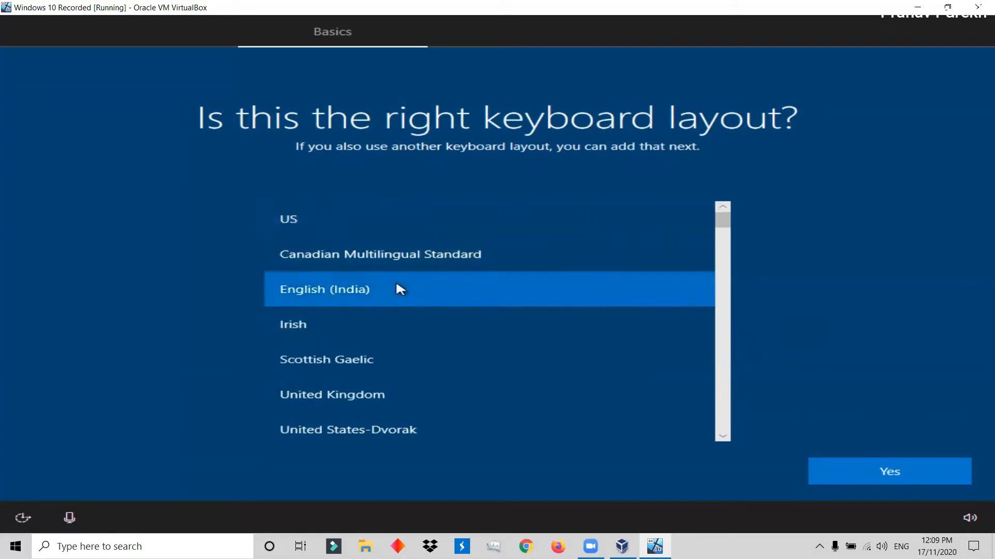
pyautogui.click(842, 473)
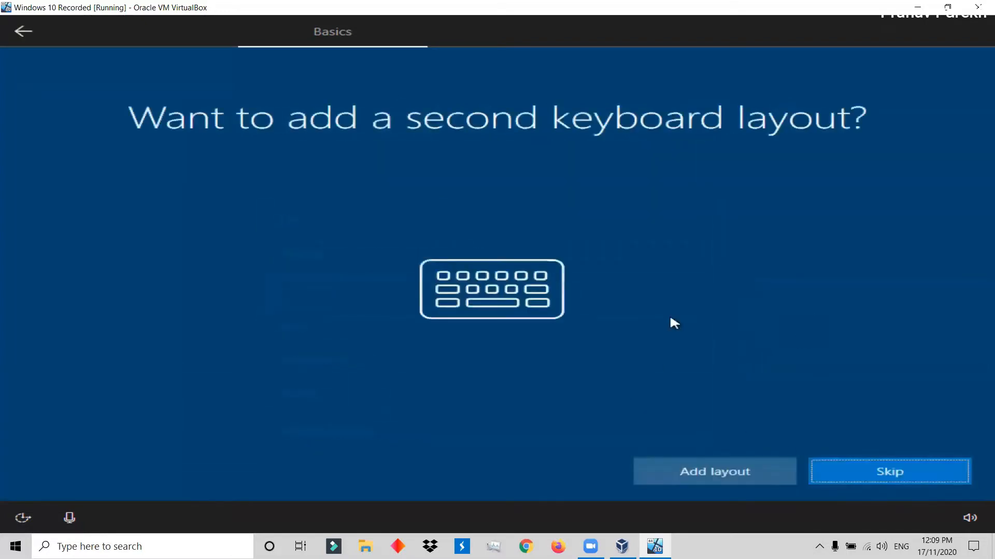
pyautogui.click(867, 468)
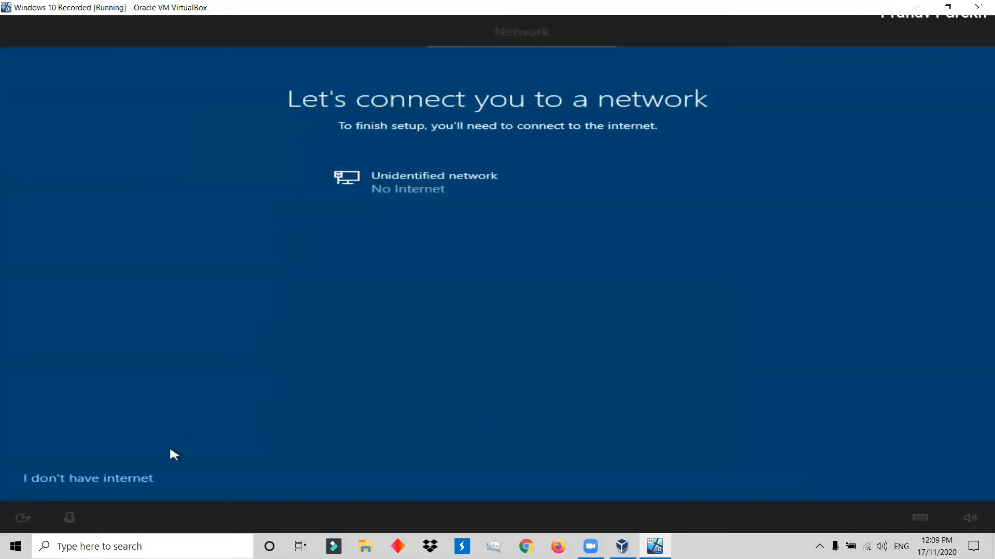
# Continue with the limited setup without internet and enter the user's full name for the local account.
pyautogui.click(114, 482)
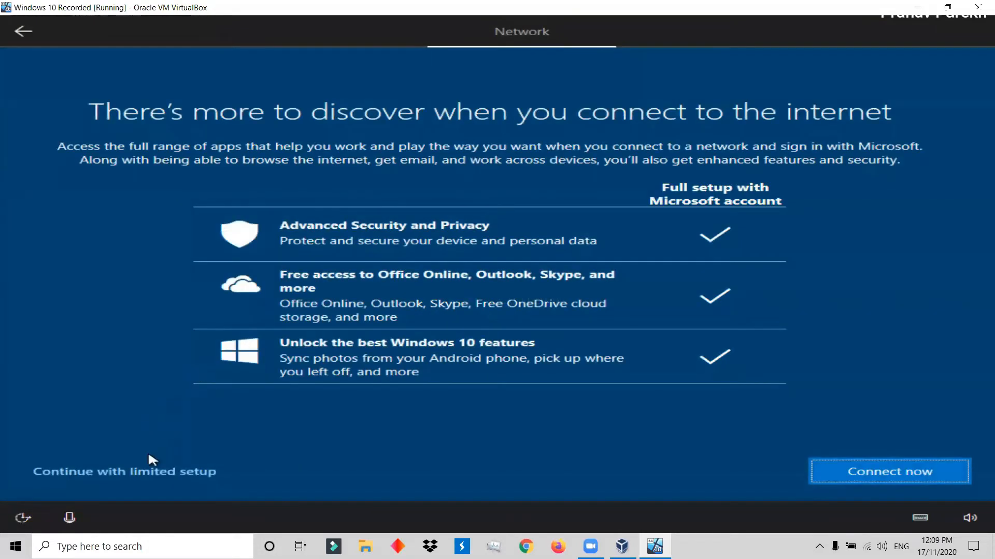
pyautogui.click(166, 471)
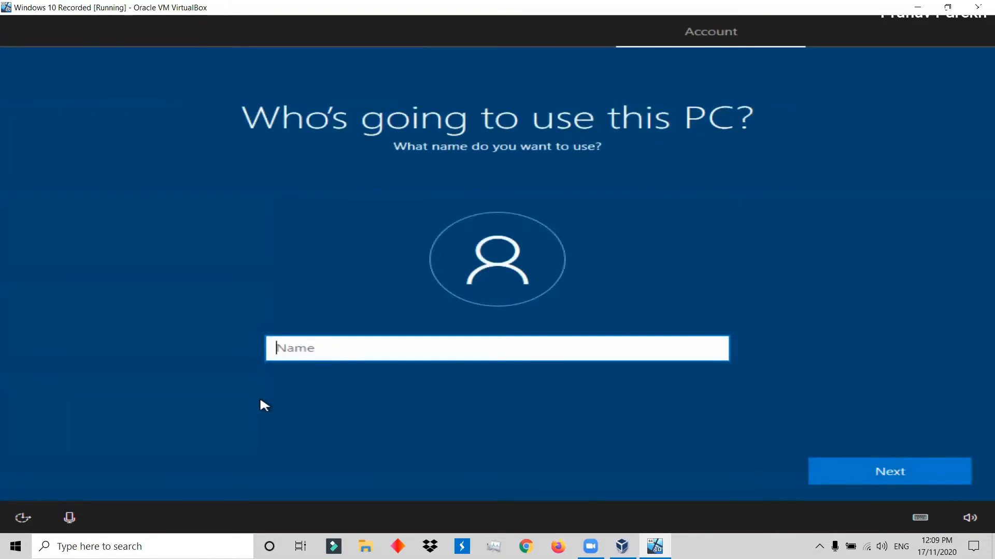
pyautogui.write('Pranav Parekh')
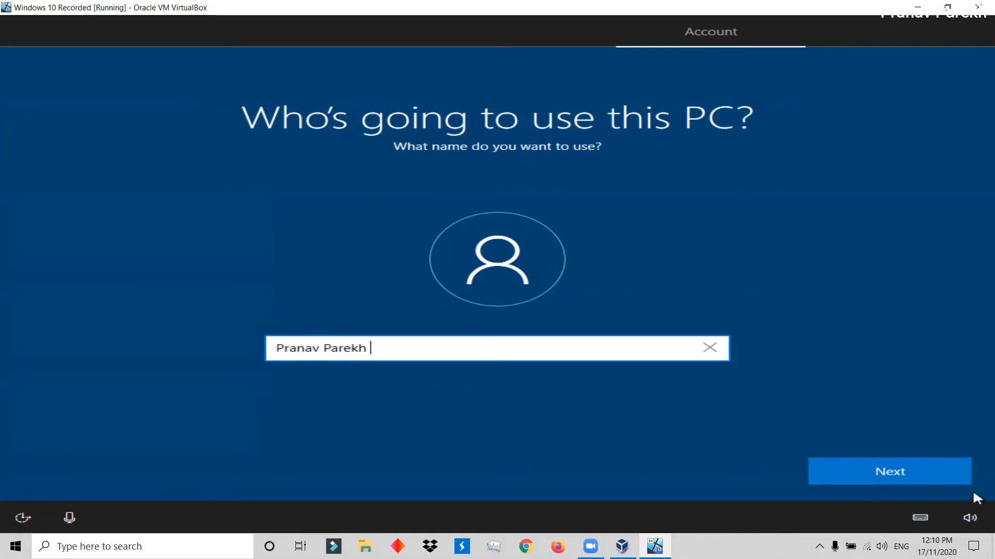
pyautogui.click(928, 471)
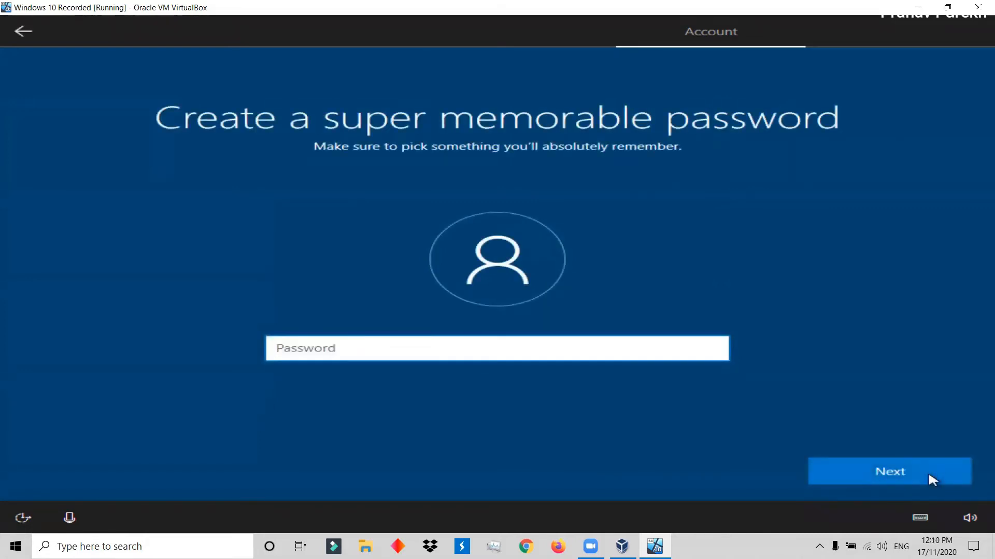
# Create the account password and enter it again to confirm it.
pyautogui.write('p')
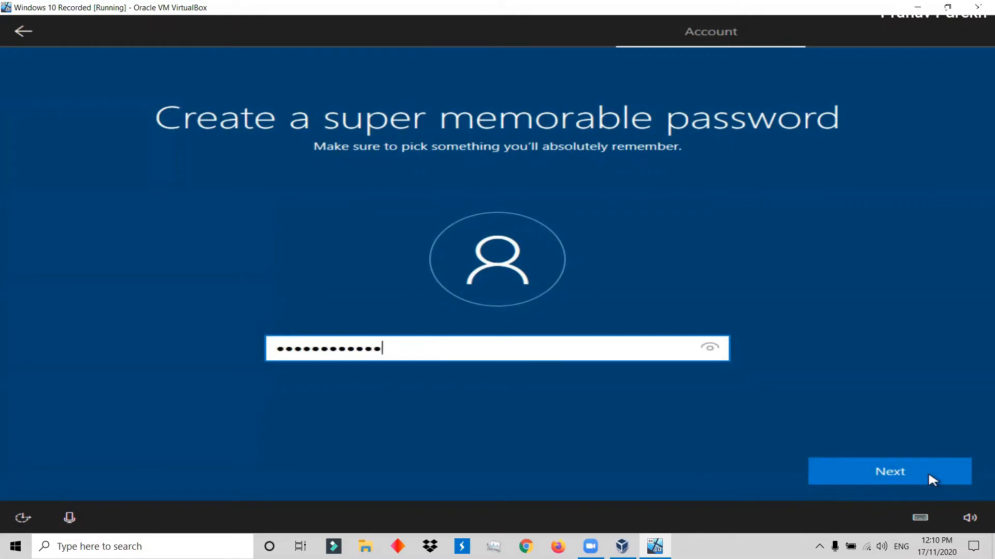
pyautogui.click(927, 471)
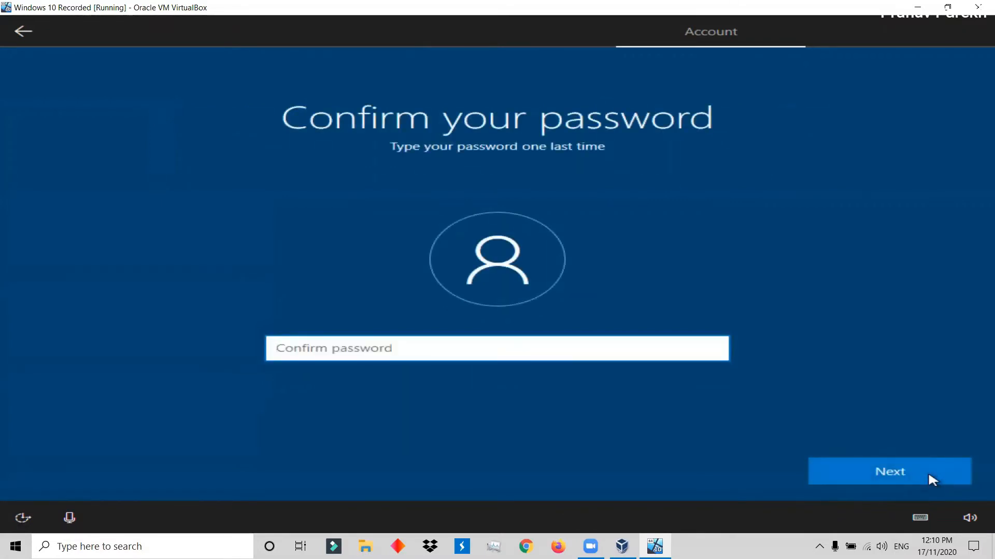
pyautogui.write('pa')
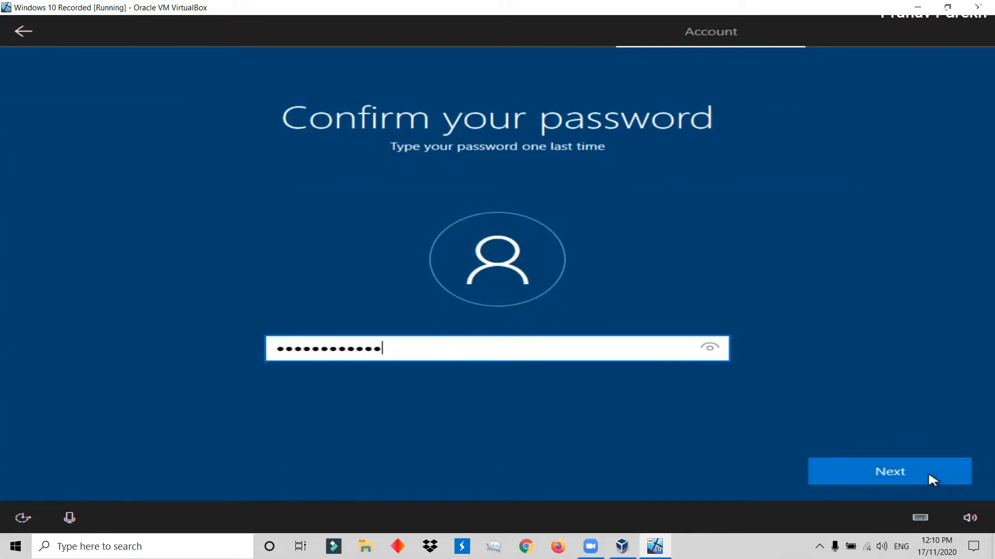
pyautogui.click(928, 471)
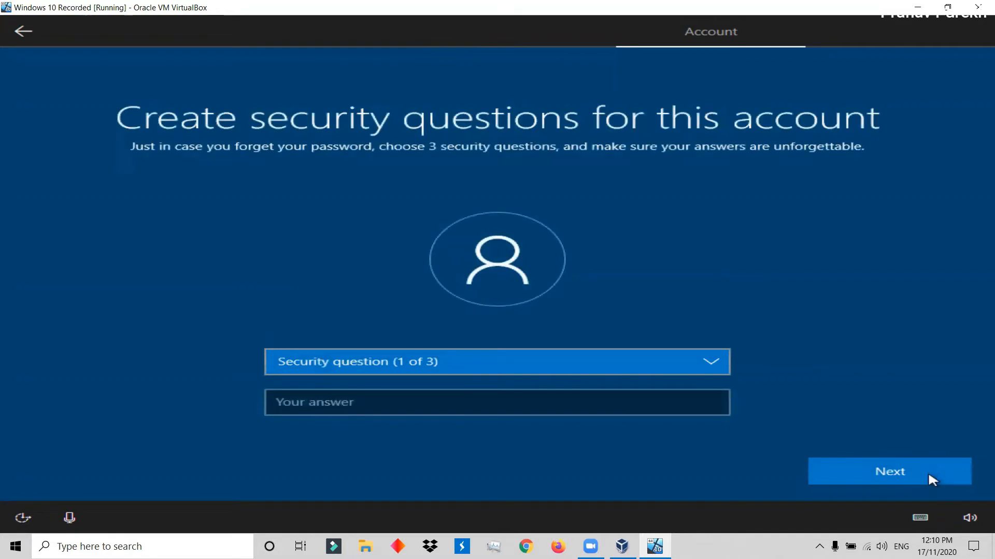
# Set the first security question to "What's the name of the city where you were born?" and enter its answer.
pyautogui.click(666, 361)
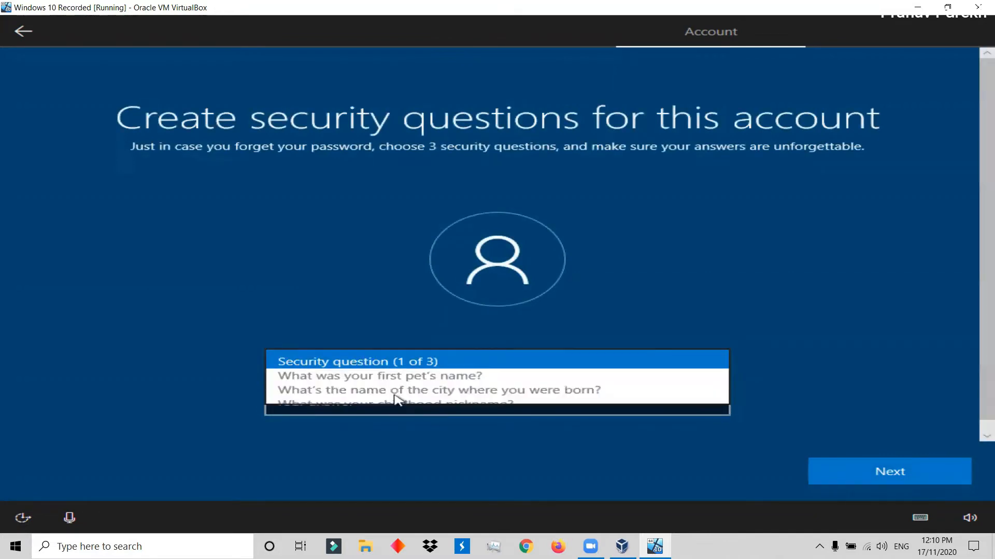
pyautogui.click(358, 388)
pyautogui.click(355, 404)
pyautogui.write('sdf')
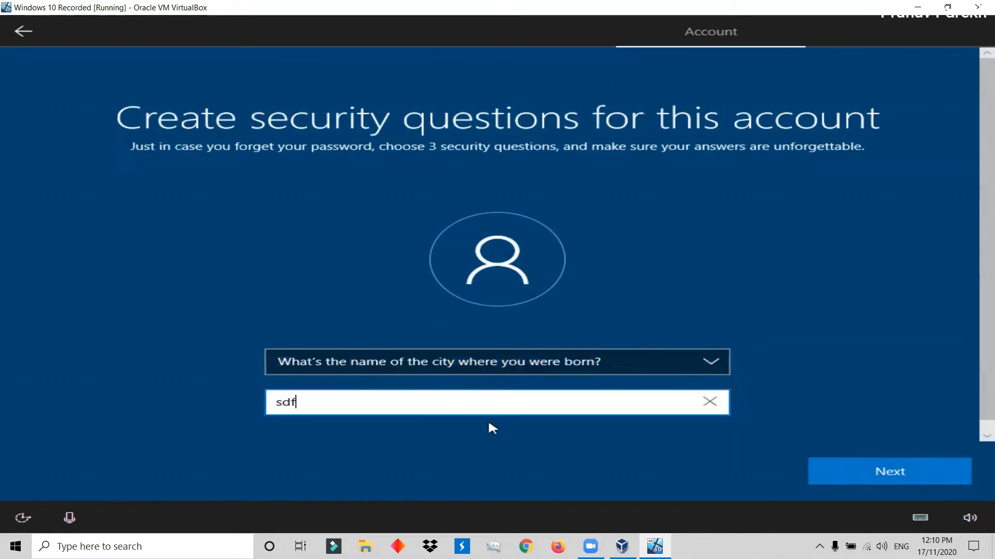
pyautogui.click(946, 472)
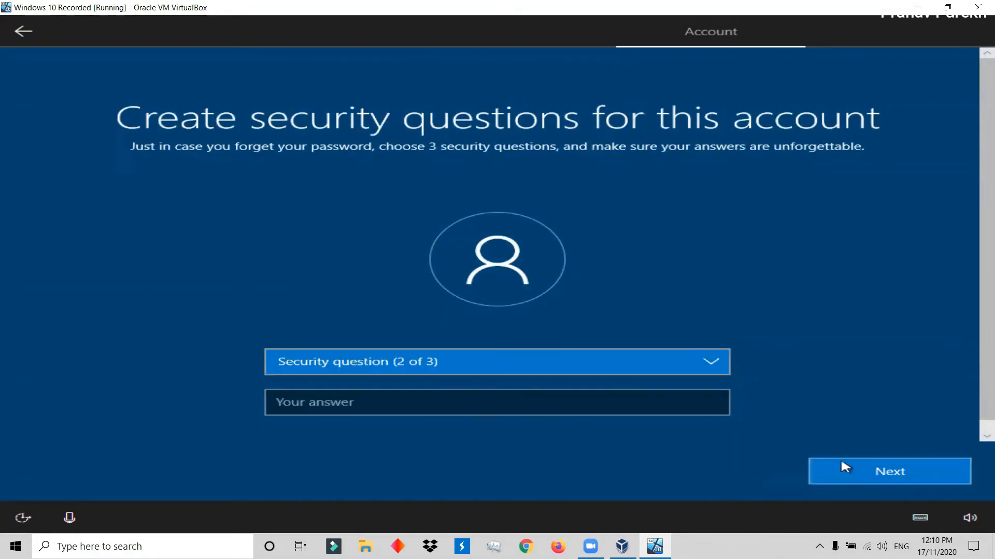
# Set the second security question to "What's the name of the city where your parents met?" and enter its answer.
pyautogui.click(570, 367)
pyautogui.click(473, 387)
pyautogui.click(453, 402)
pyautogui.write('sddc')
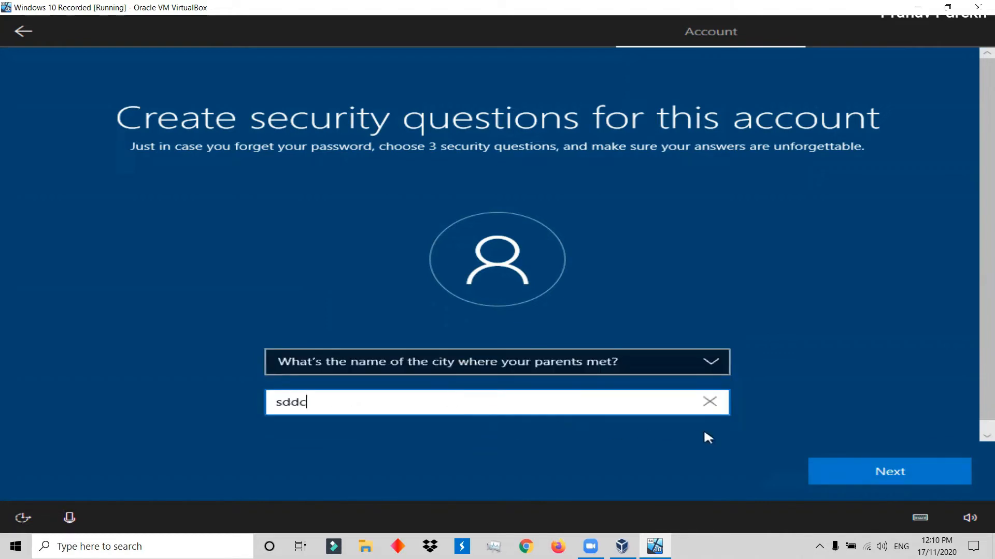
pyautogui.click(849, 469)
# Set the third security question to "What's the name of the first school you attended?" and enter its answer.
pyautogui.click(522, 361)
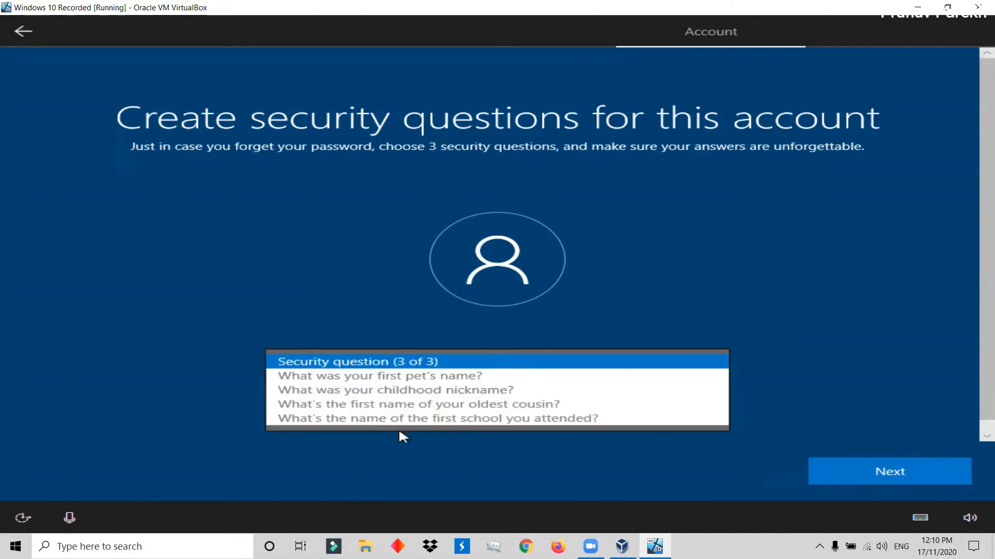
pyautogui.click(399, 418)
pyautogui.click(371, 407)
pyautogui.write('xc')
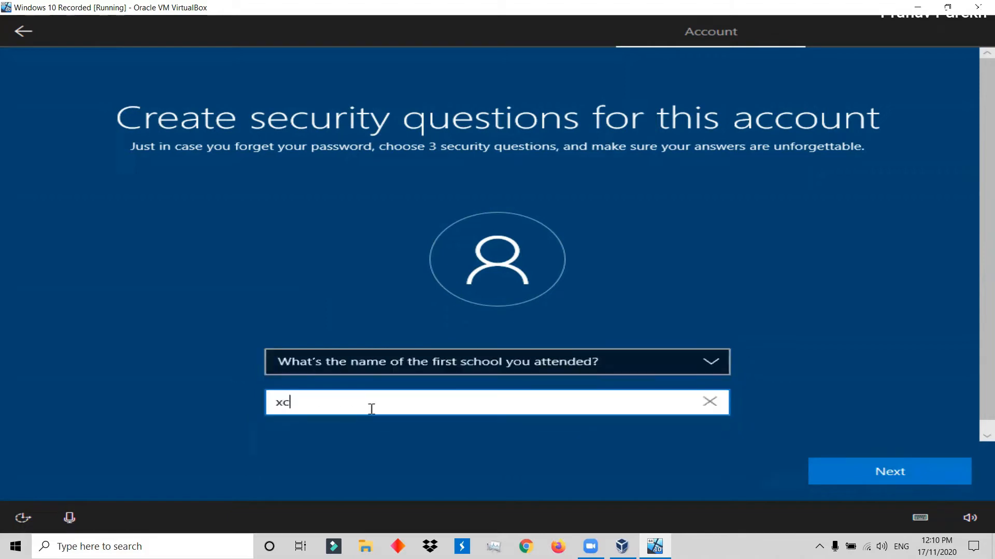
pyautogui.write('xc')
pyautogui.click(815, 471)
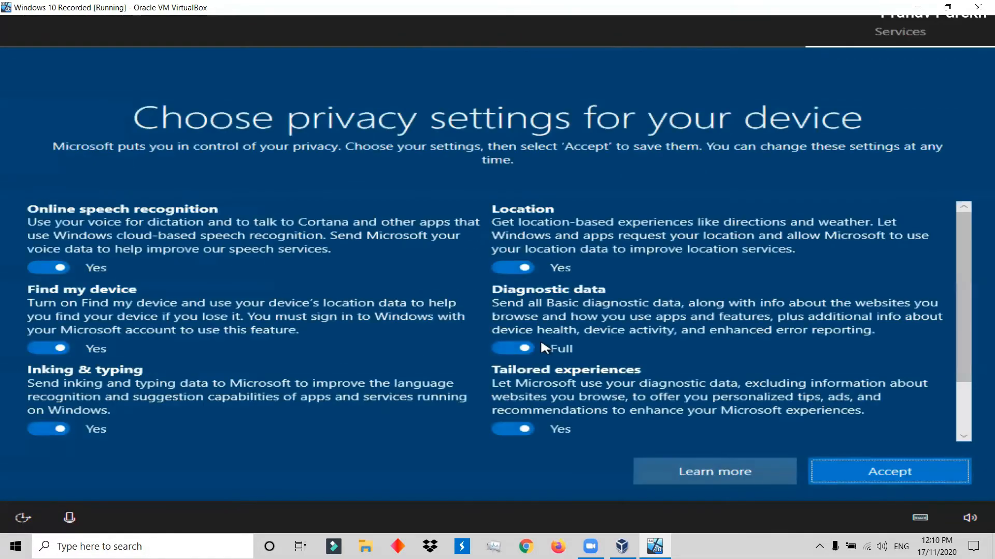
# Finish the Windows 10 first-run setup by accepting the default privacy settings and declining both activity history and Cortana.
pyautogui.scroll(-2, 541, 343)
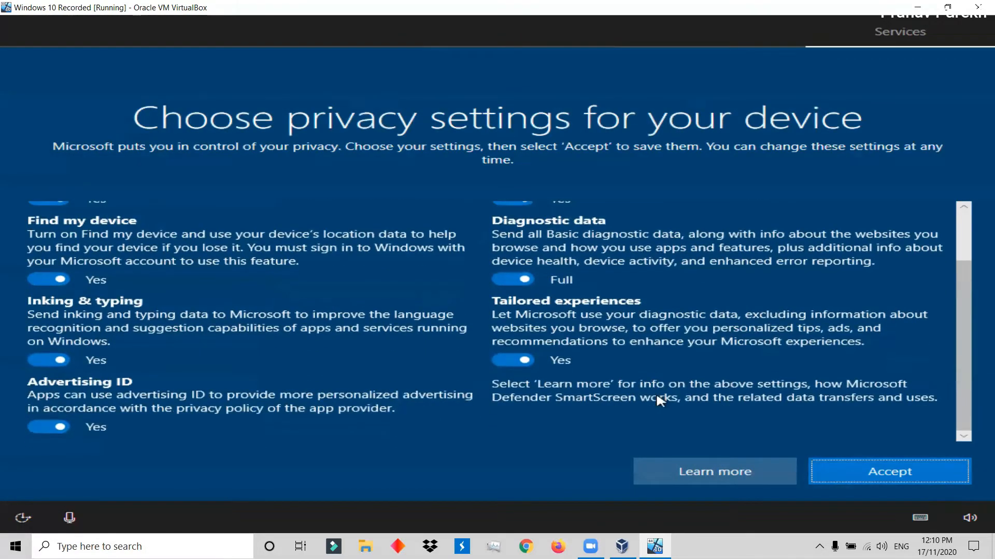
pyautogui.click(875, 471)
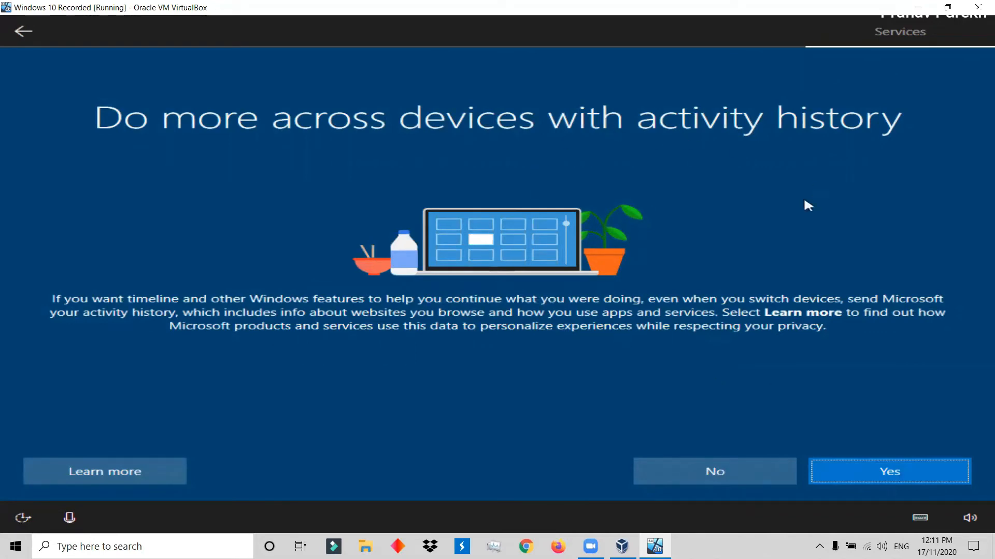
pyautogui.click(694, 470)
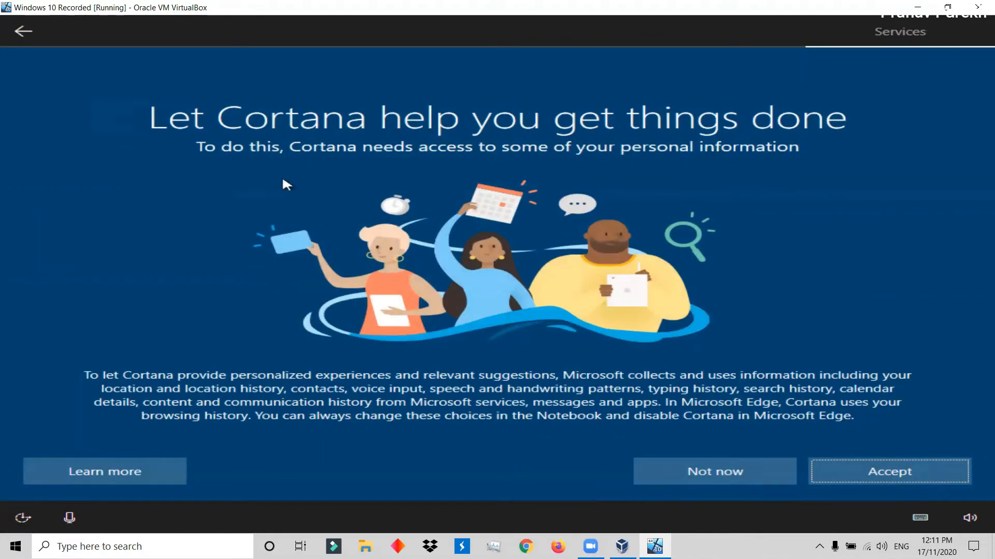
pyautogui.click(691, 472)
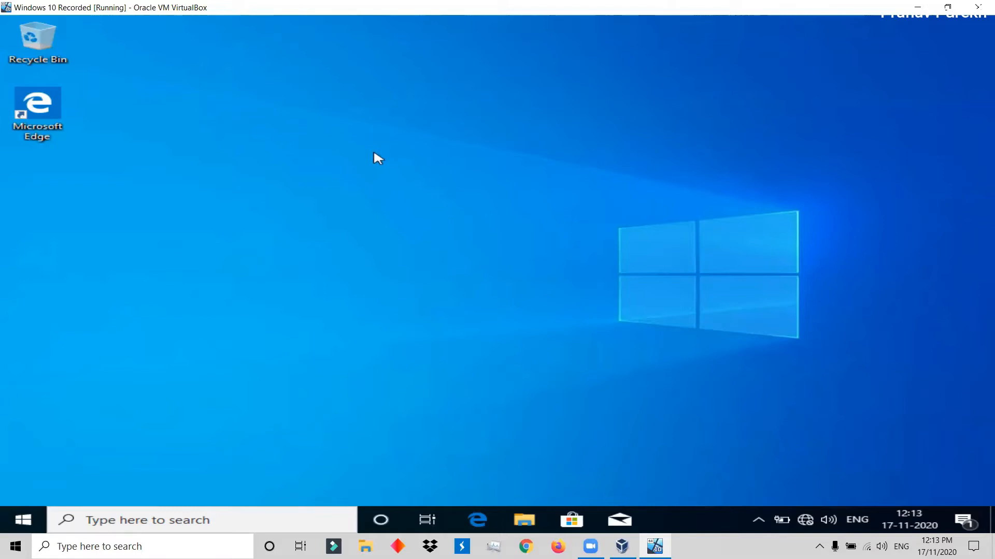
# Return the Windows 10 virtual machine to a normal window and insert the Guest Additions CD image.
pyautogui.press('Control_R+f')
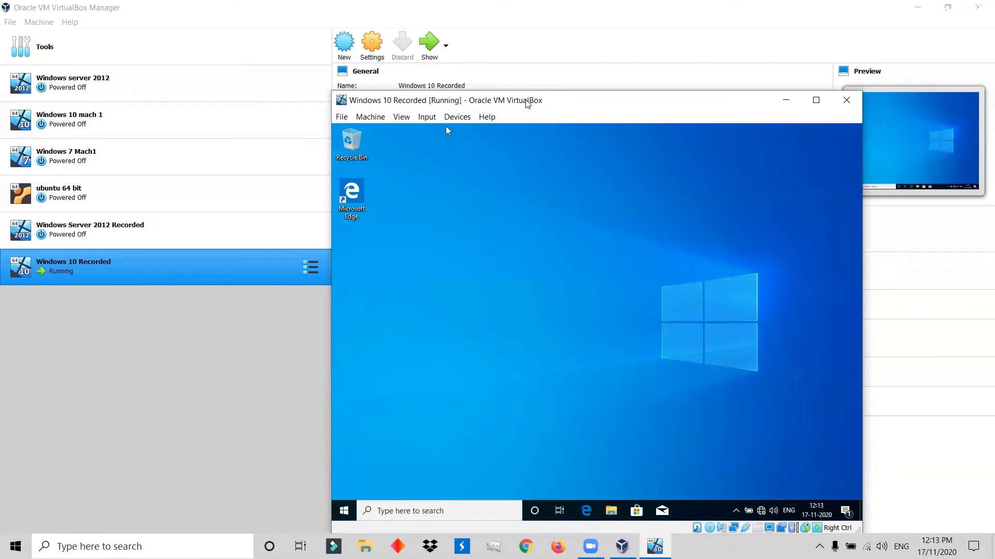
pyautogui.moveTo(552, 104); pyautogui.dragTo(497, 77)
pyautogui.click(402, 92)
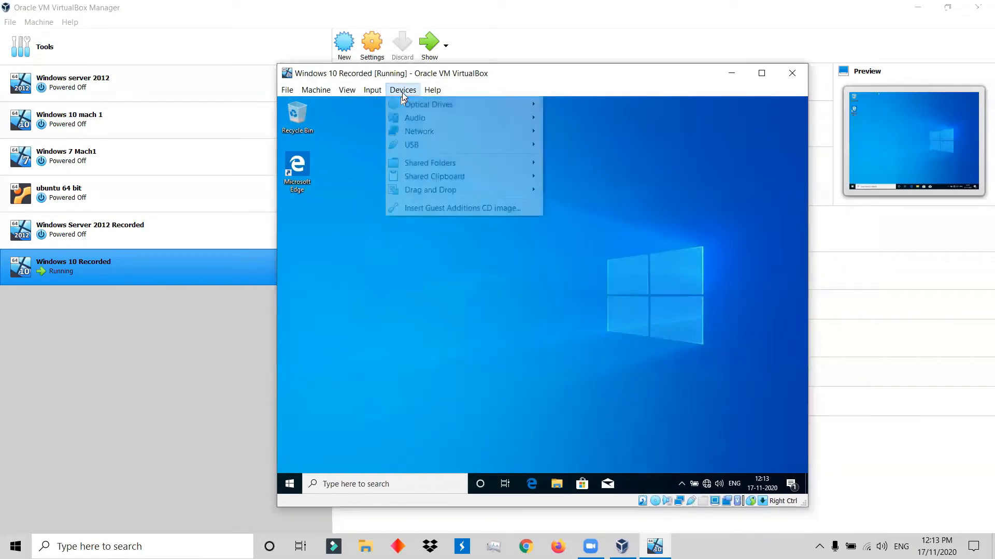
pyautogui.click(430, 207)
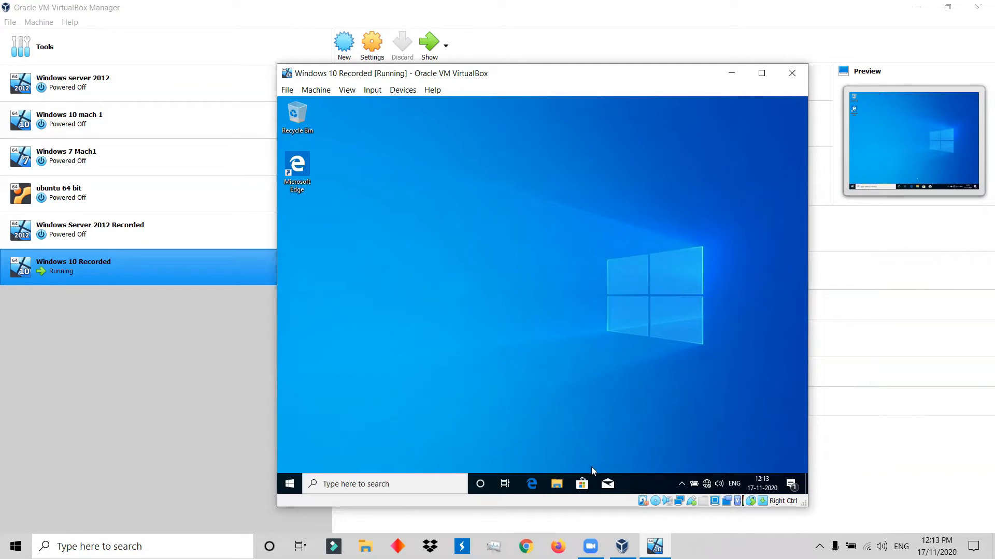
# Run VBoxWindowsAdditions from the VirtualBox Guest Additions CD drive (D:) and allow it to make changes to the device.
pyautogui.click(555, 484)
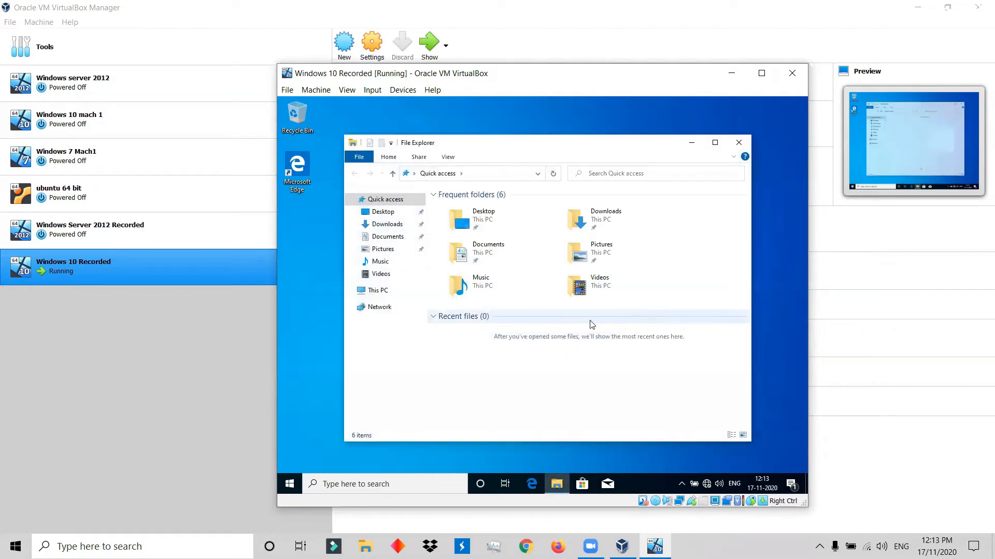
pyautogui.click(391, 291)
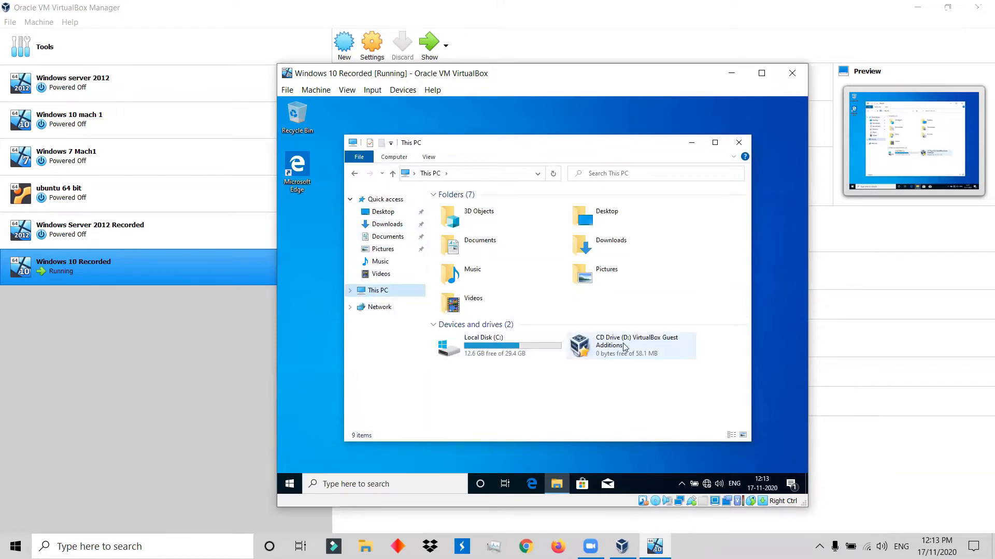
pyautogui.doubleClick(624, 346)
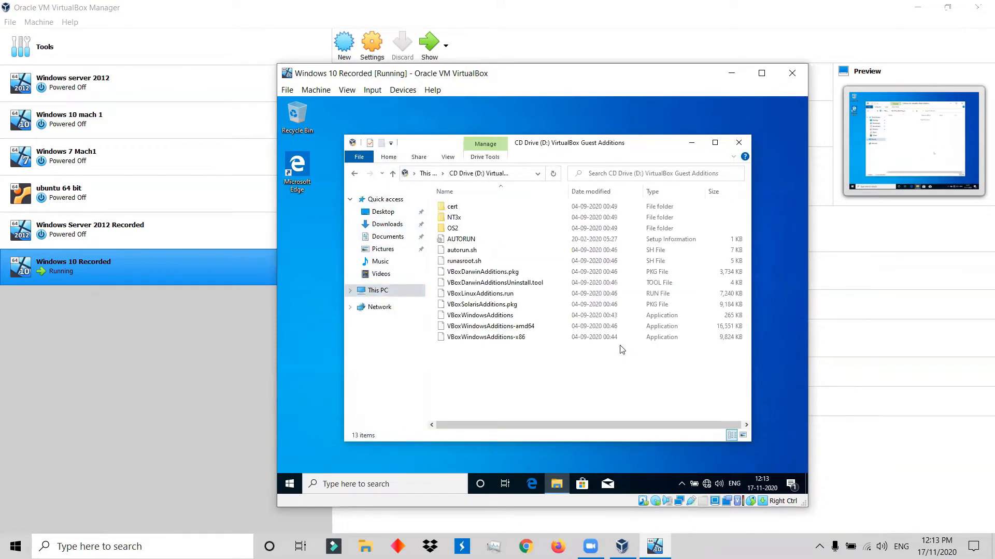
pyautogui.doubleClick(496, 315)
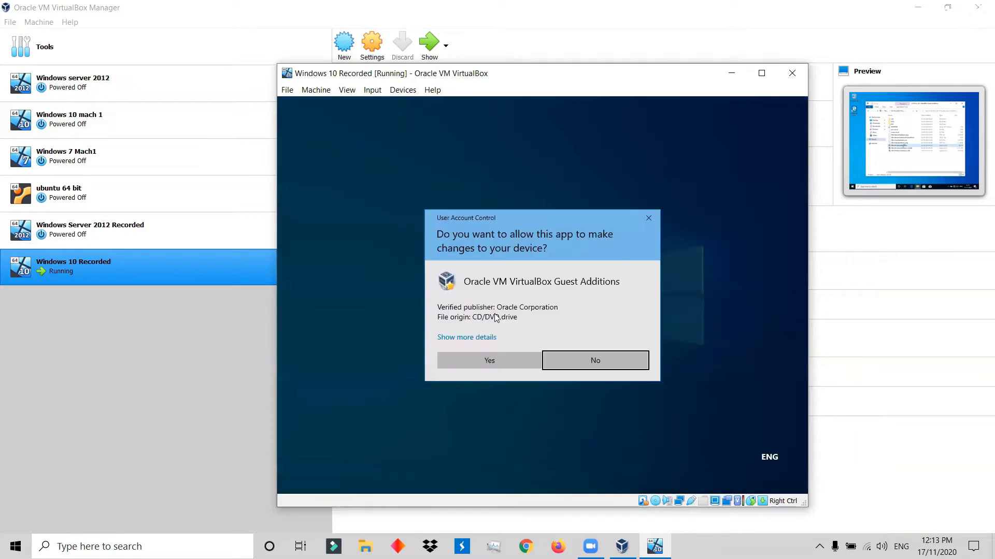
pyautogui.click(500, 360)
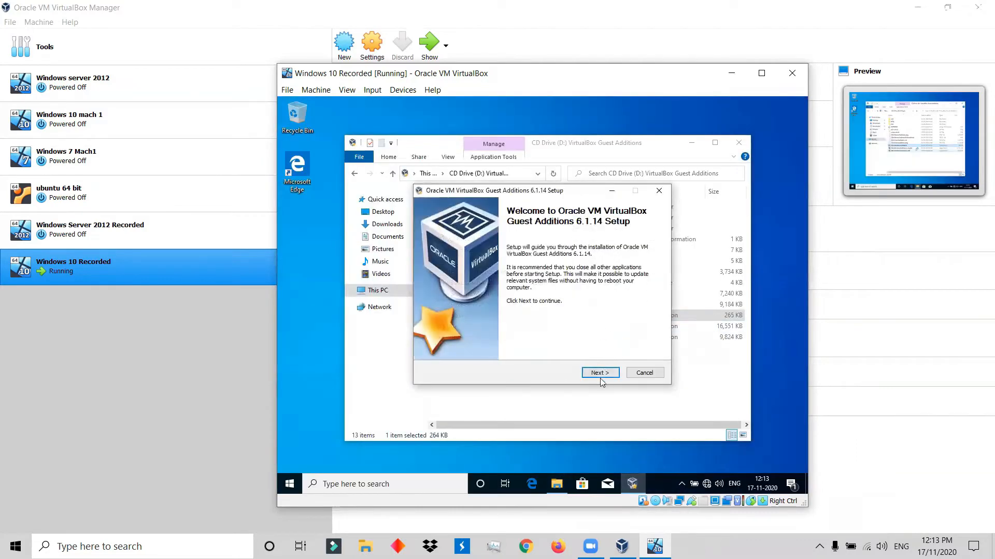
# Install Guest Additions 6.1.14 with the default options, including the Oracle Corporation device software, and reboot immediately to finish.
pyautogui.click(600, 373)
pyautogui.click(600, 374)
pyautogui.click(601, 374)
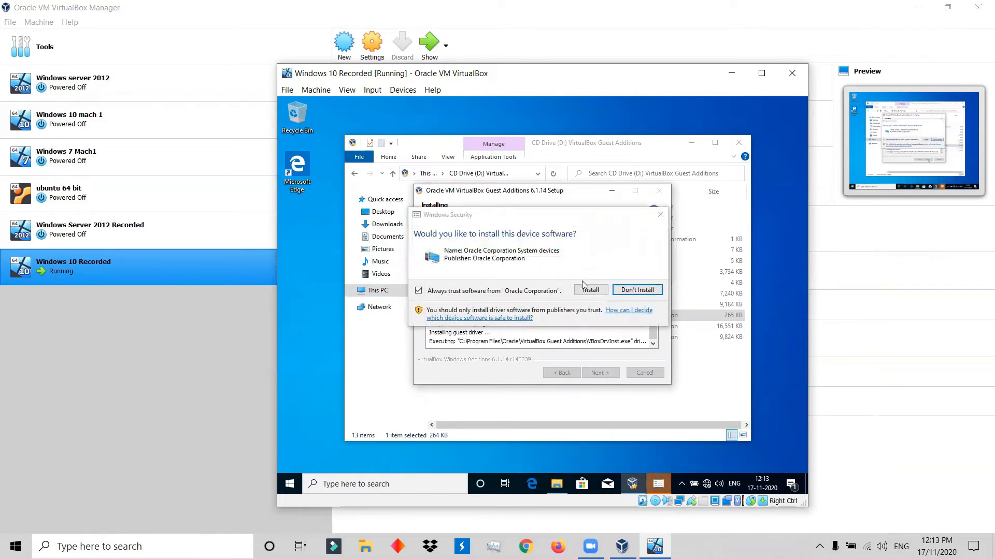
pyautogui.click(590, 290)
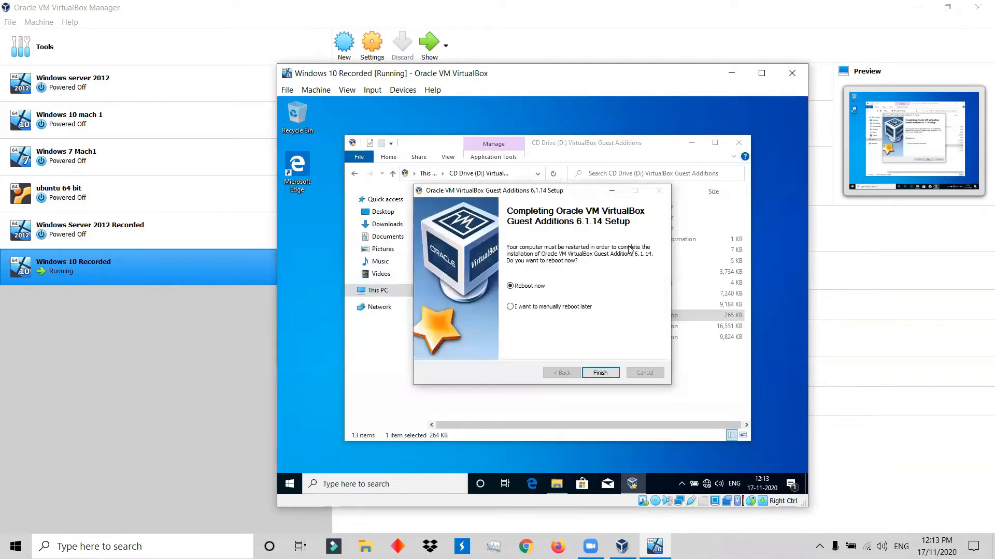
pyautogui.click(601, 373)
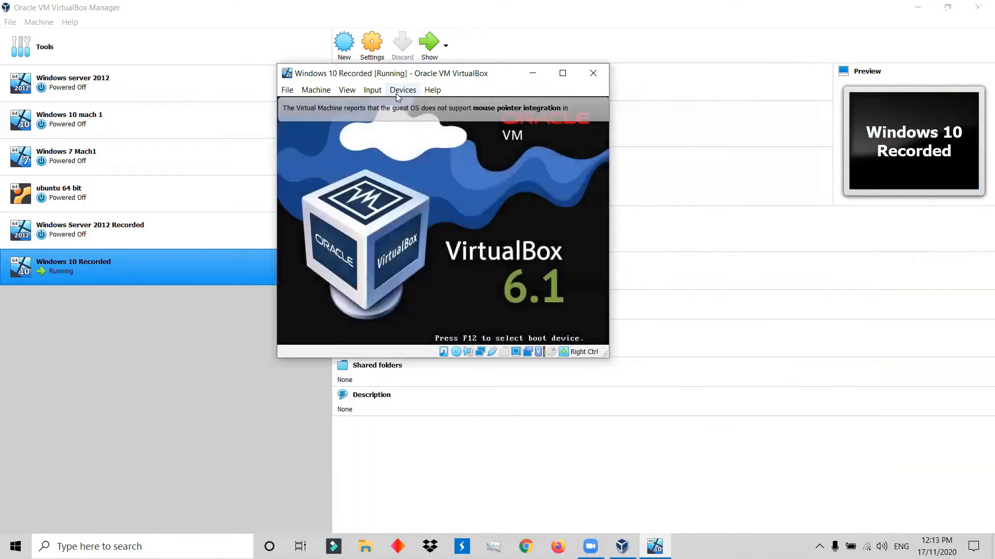
# Switch the restarting Windows 10 virtual machine's window to Scaled Mode.
pyautogui.click(403, 91)
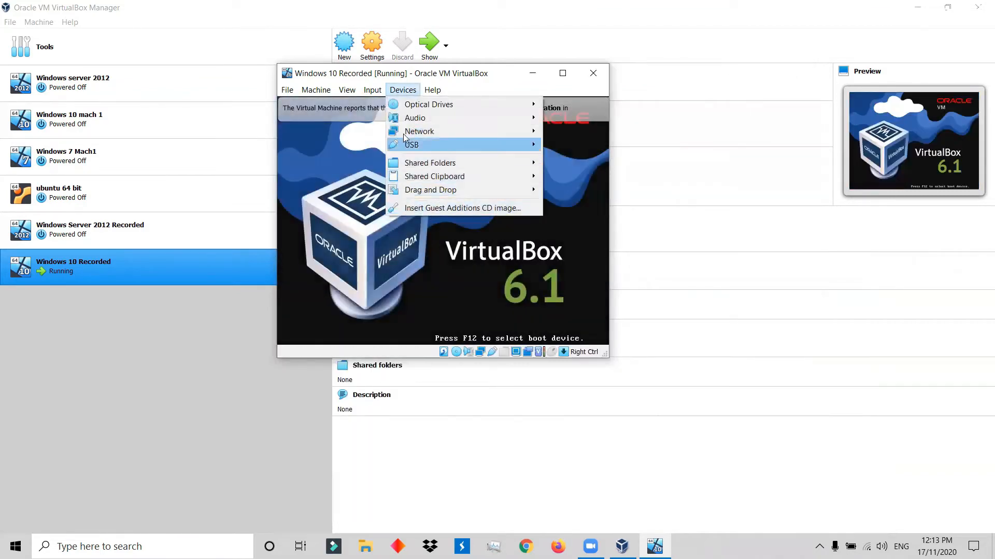
pyautogui.click(347, 90)
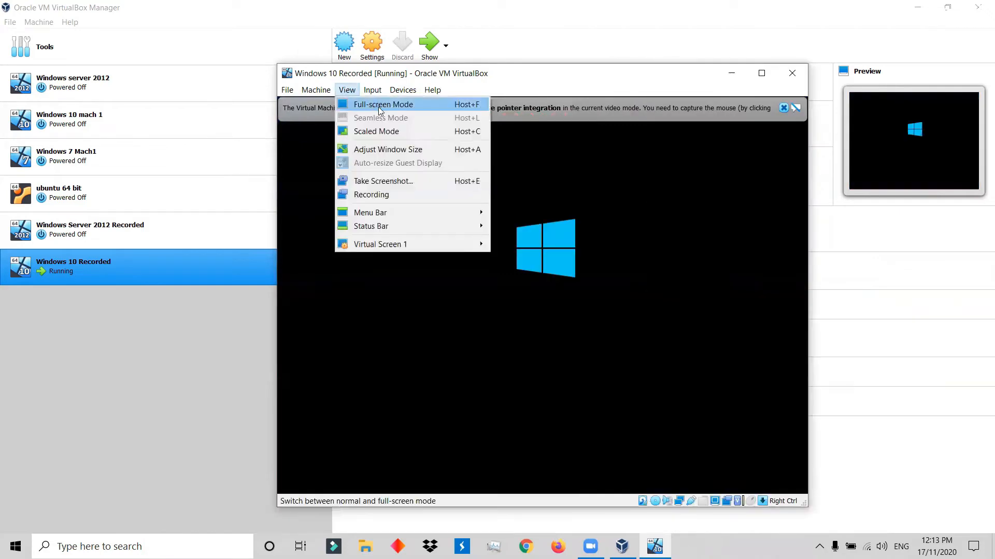
pyautogui.click(378, 132)
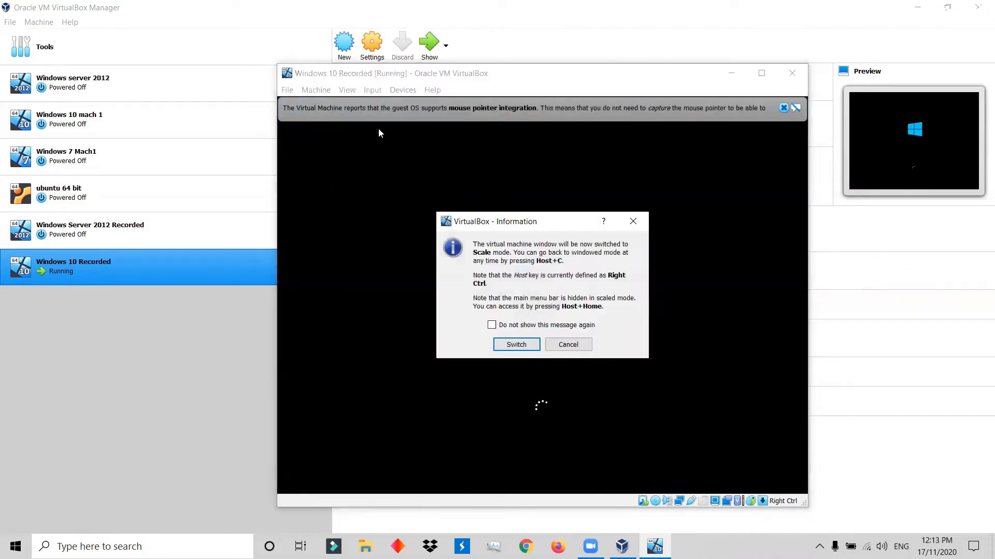
pyautogui.click(516, 345)
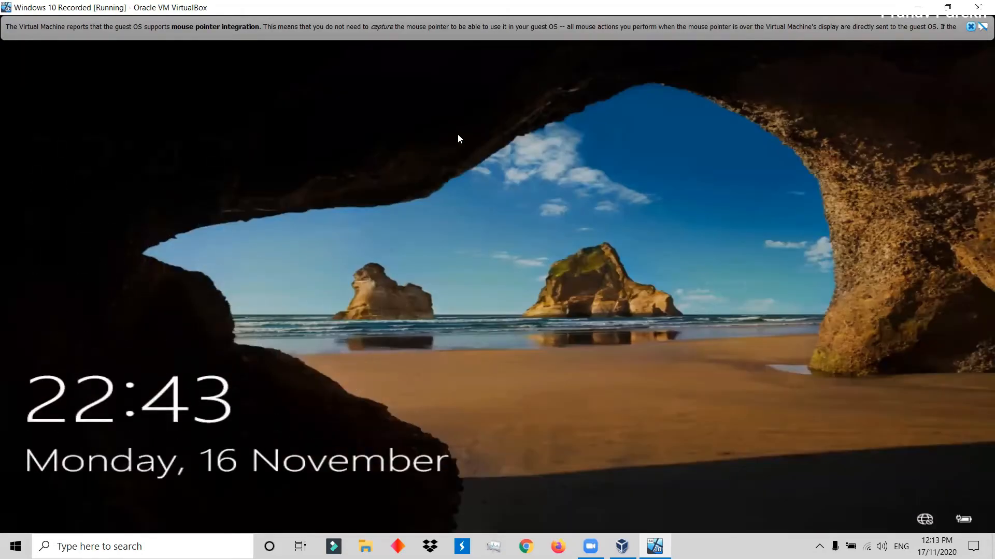
# Dismiss the Windows 10 lock screen and sign in with the account password.
pyautogui.click(458, 136)
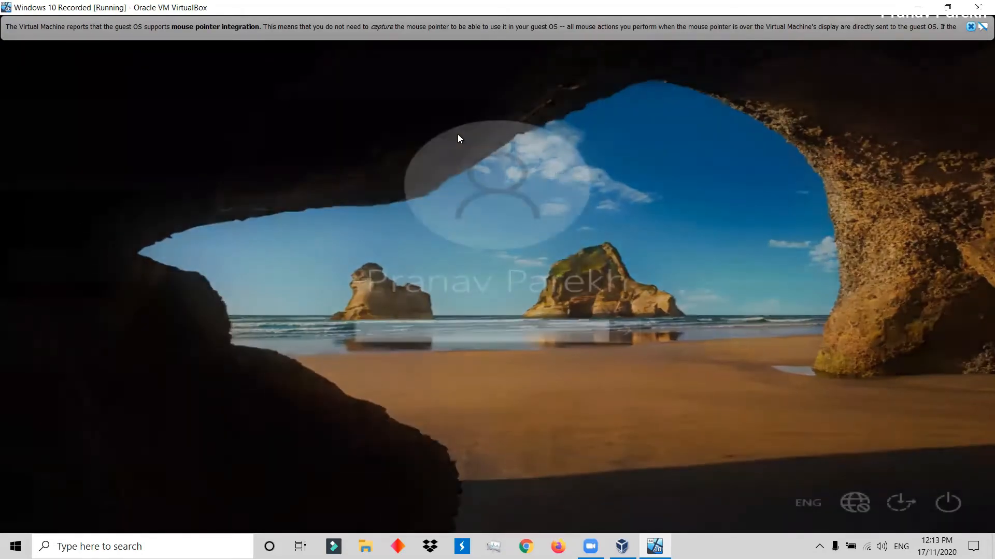
pyautogui.write('p')
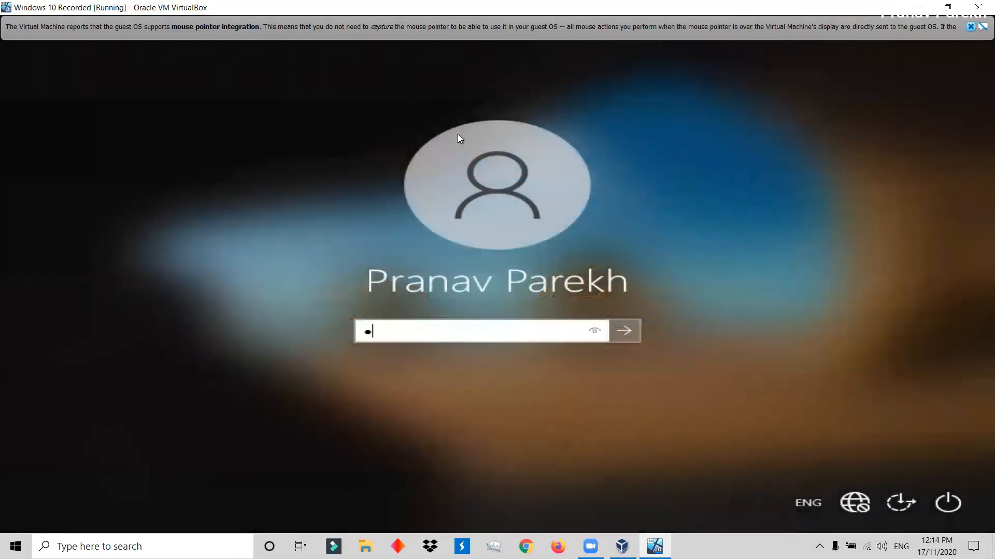
pyautogui.write('asswor••••••')
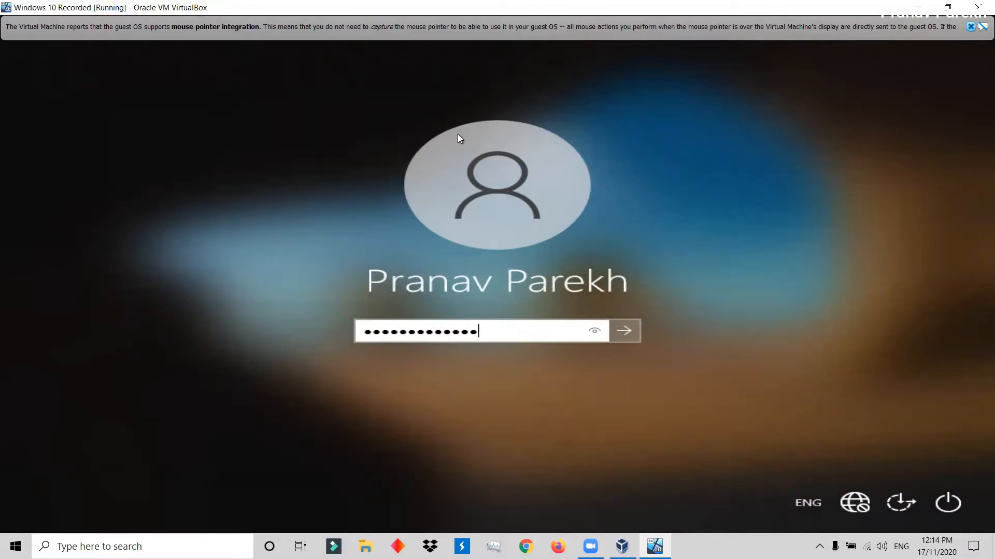
pyautogui.press('Return')
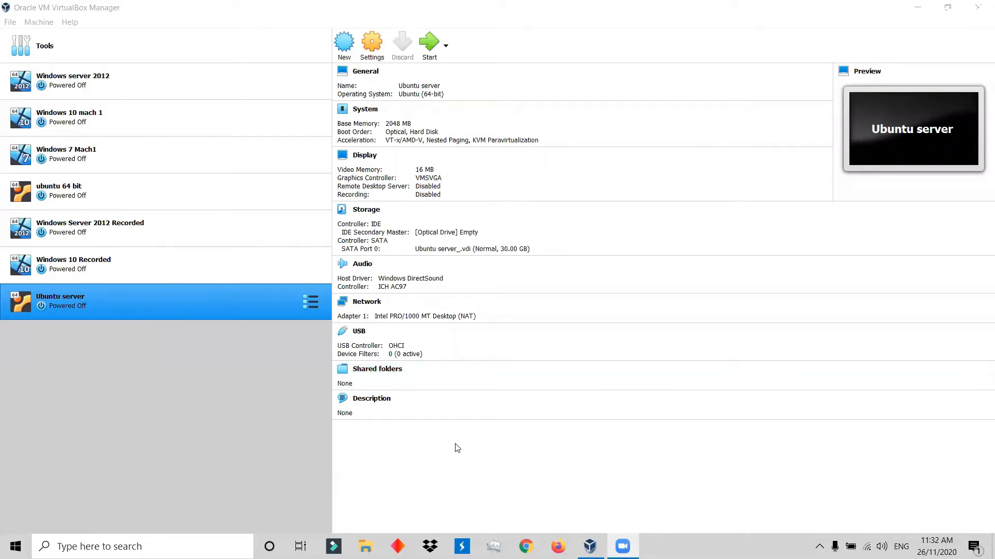
# Start a new virtual machine named "Windows 7 Recorded" for Windows 7 (64-bit) with 2048 MB of memory.
pyautogui.click(344, 45)
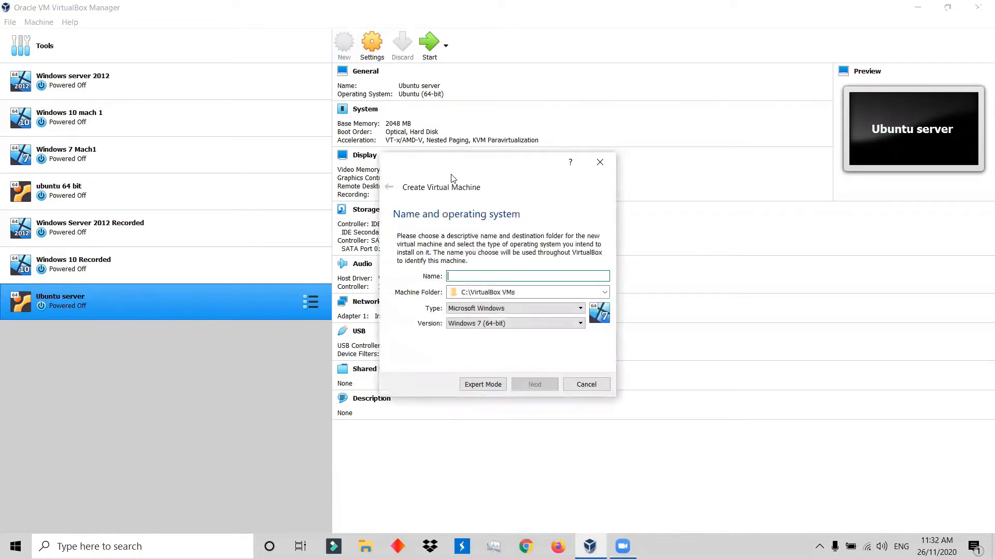
pyautogui.write('Windows 7 Recorded')
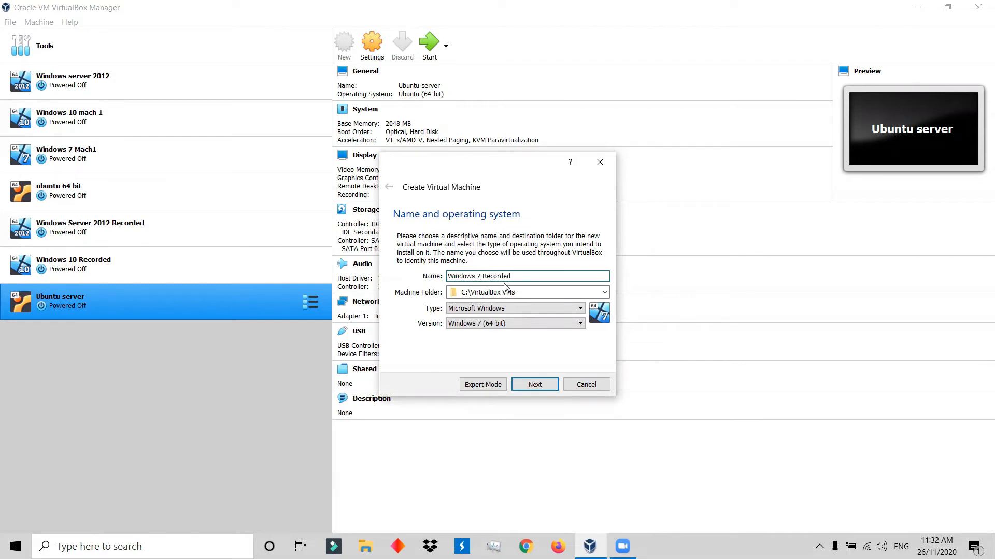
pyautogui.click(534, 383)
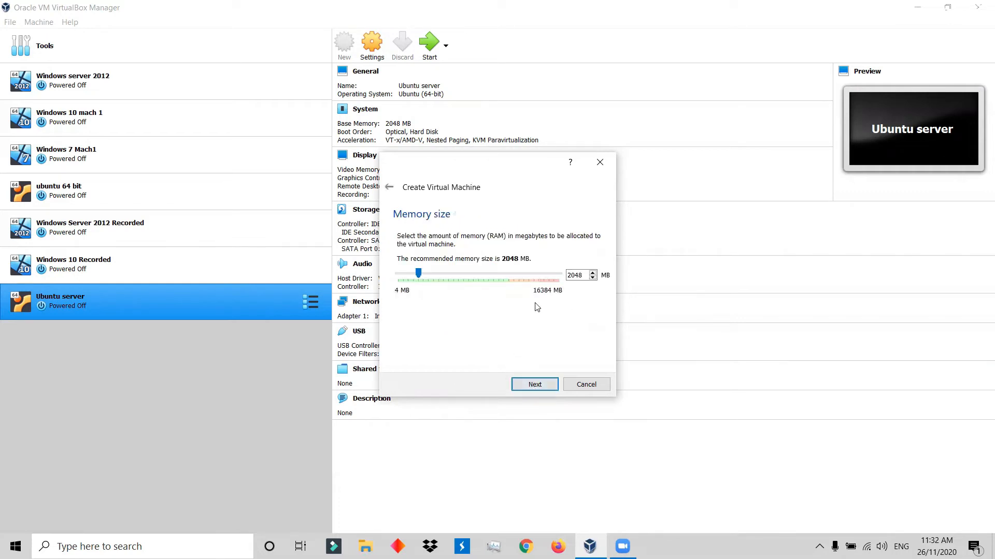
pyautogui.click(539, 385)
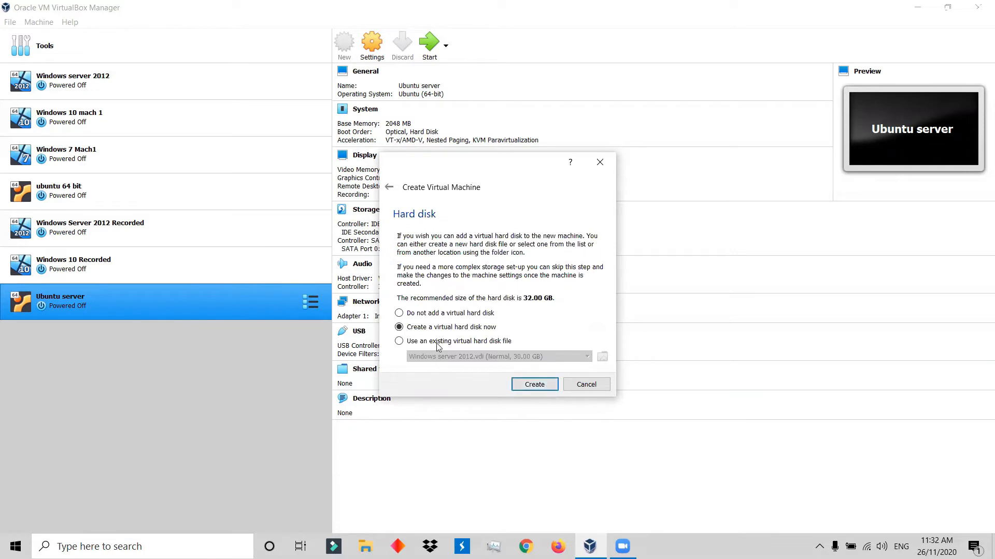
# Create a 32.00 GB VDI virtual hard disk named Windows 7 Recorded.vdi for the new machine, keeping the default storage options.
pyautogui.click(533, 385)
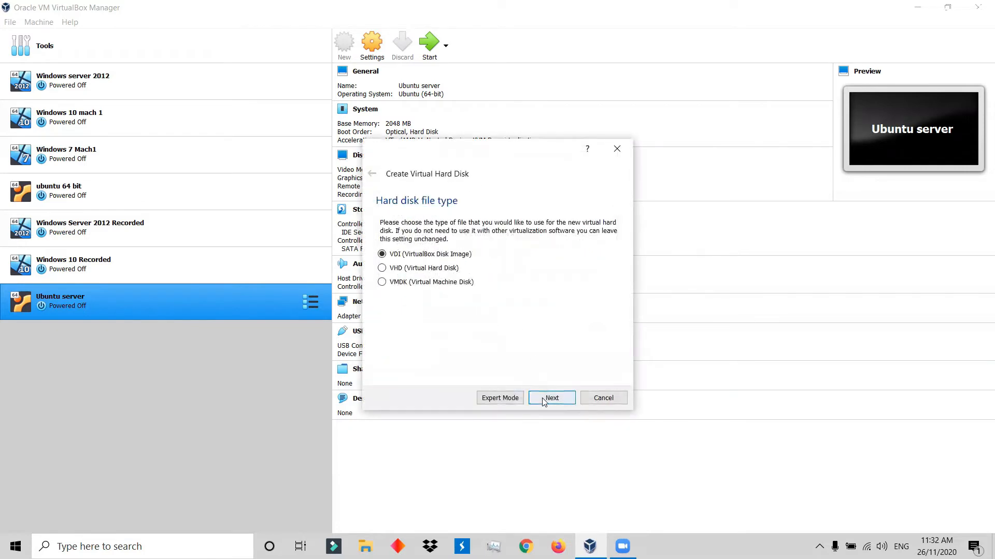
pyautogui.click(550, 399)
pyautogui.click(550, 399)
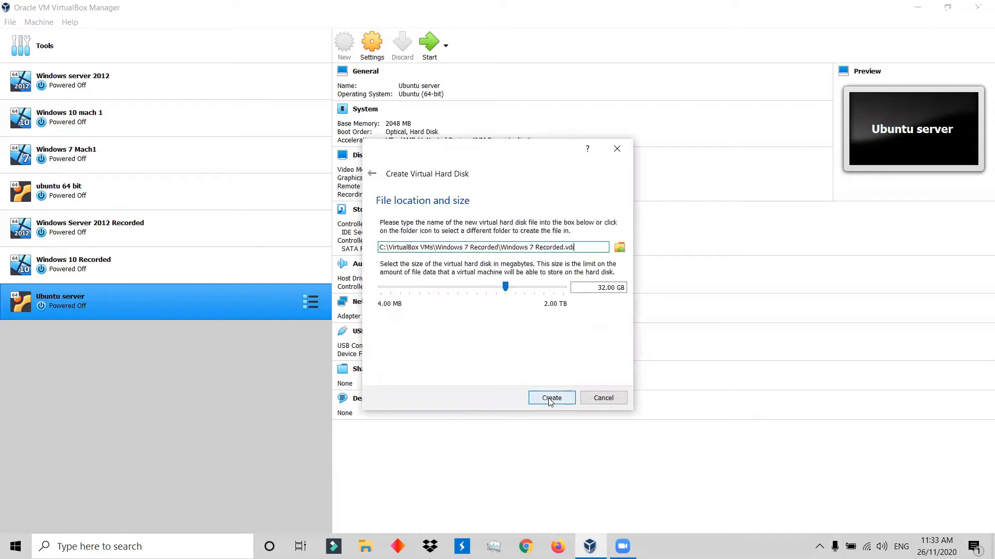
pyautogui.click(550, 399)
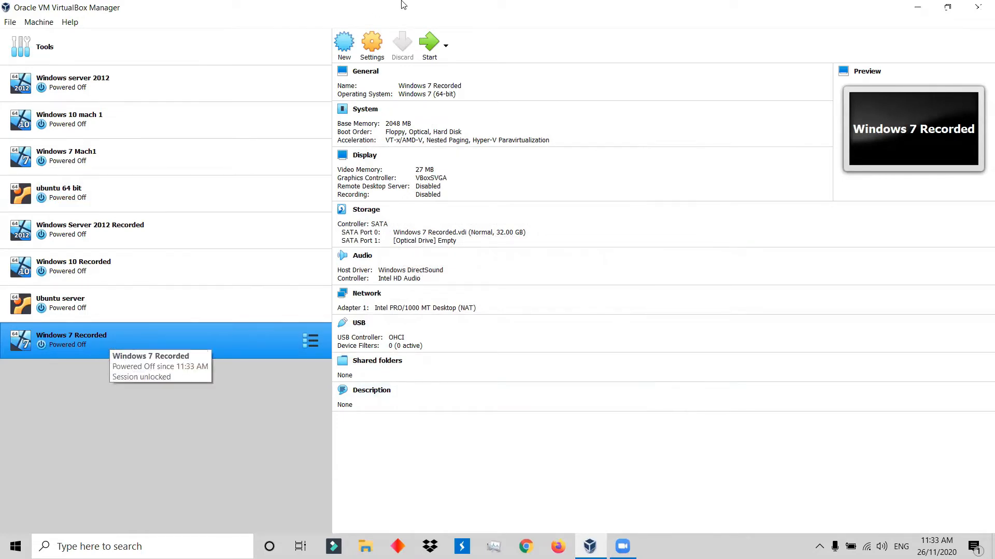
# In the Windows 7 Recorded machine's system settings, disable Floppy booting and move Floppy to the end of the boot order.
pyautogui.click(374, 52)
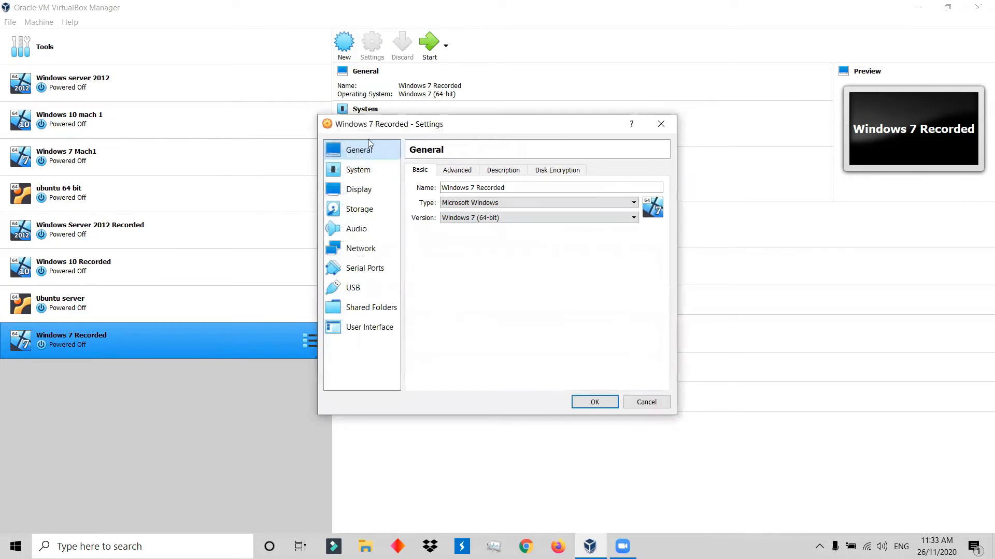
pyautogui.click(364, 170)
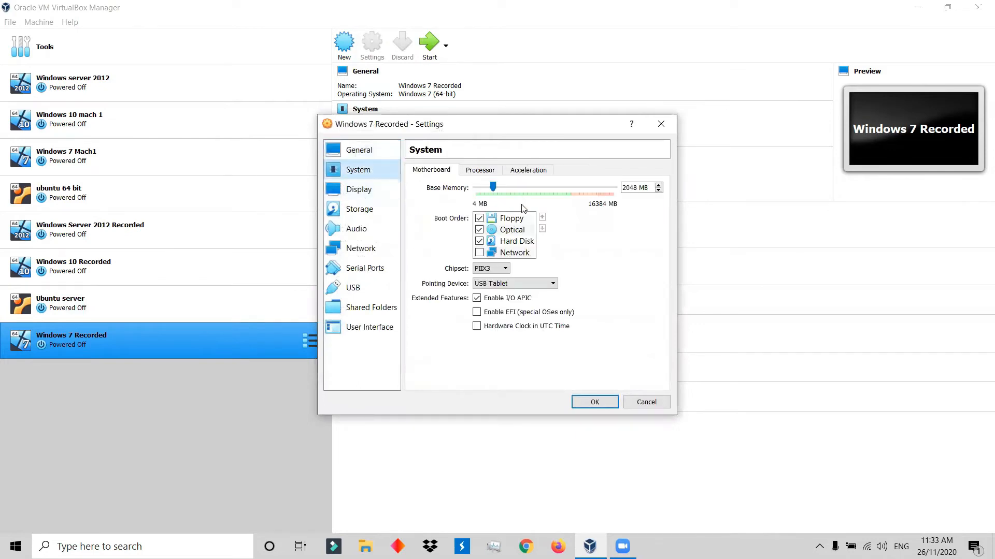
pyautogui.click(480, 218)
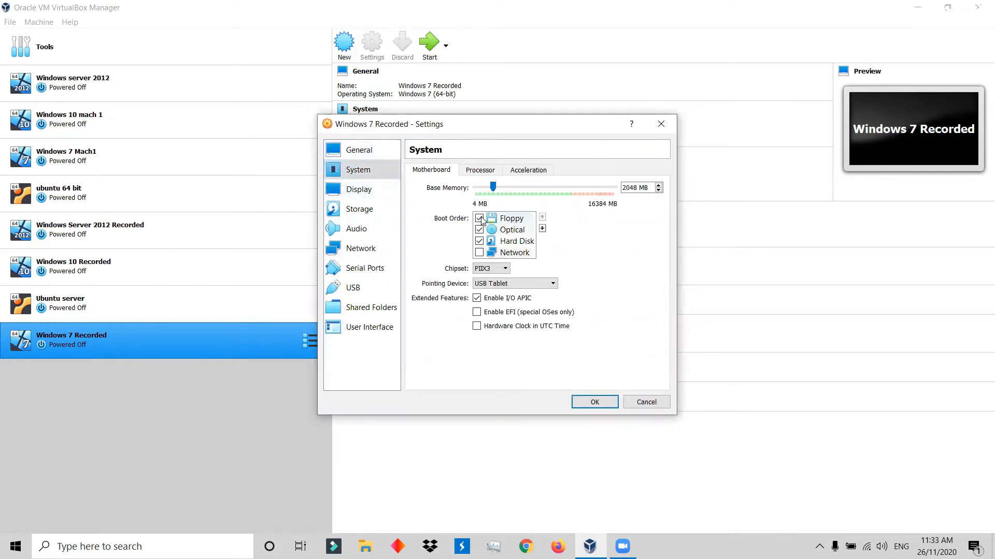
pyautogui.click(526, 218)
pyautogui.click(543, 229)
pyautogui.click(542, 229)
pyautogui.click(542, 229)
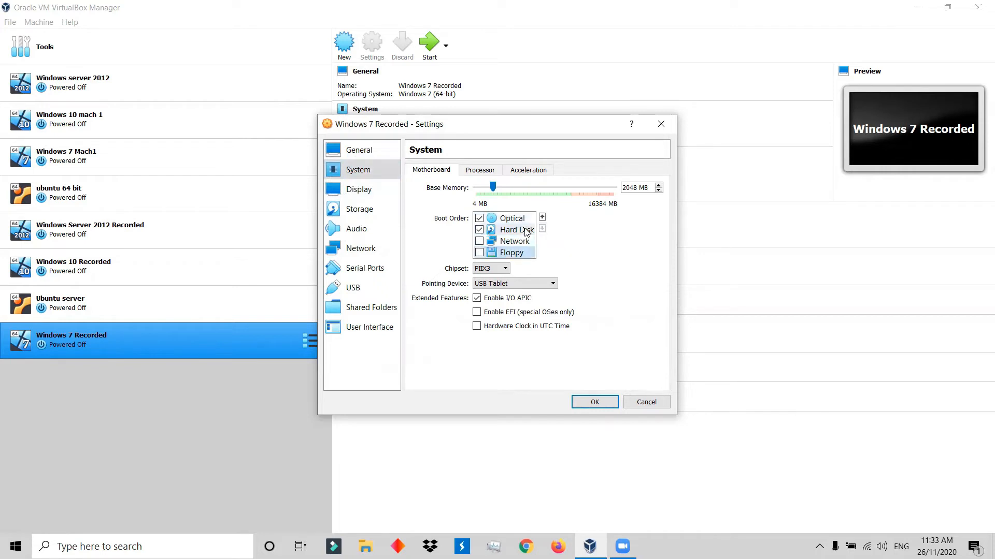
# Attach the en_windows_7_ultimate_x86_dvd.iso image to the empty optical drive of the Windows 7 Recorded machine.
pyautogui.click(370, 191)
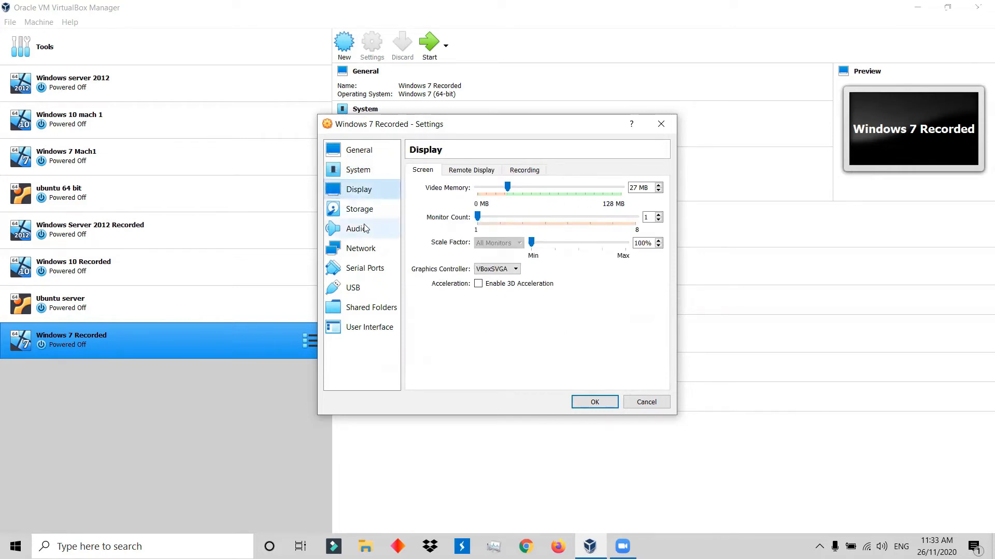
pyautogui.click(363, 209)
pyautogui.click(449, 213)
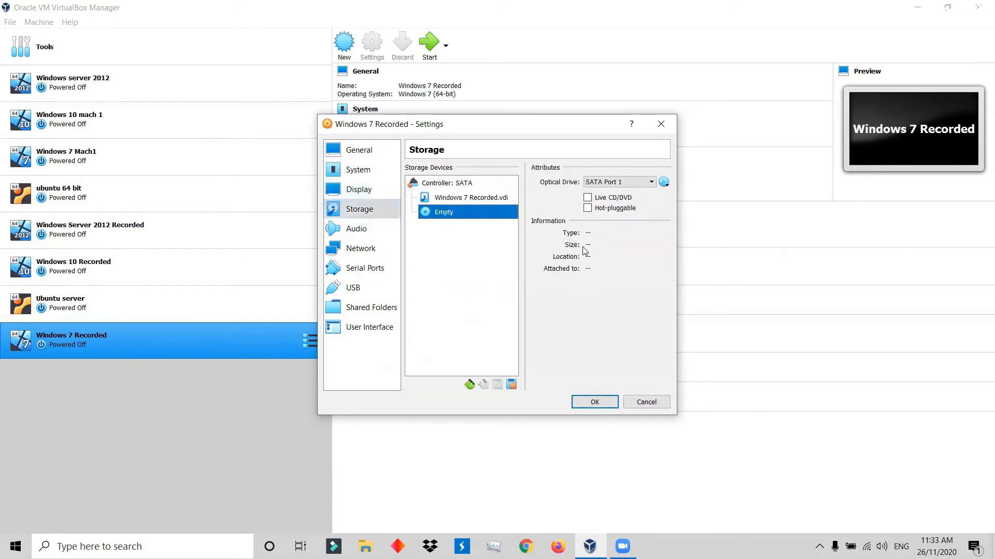
pyautogui.click(663, 182)
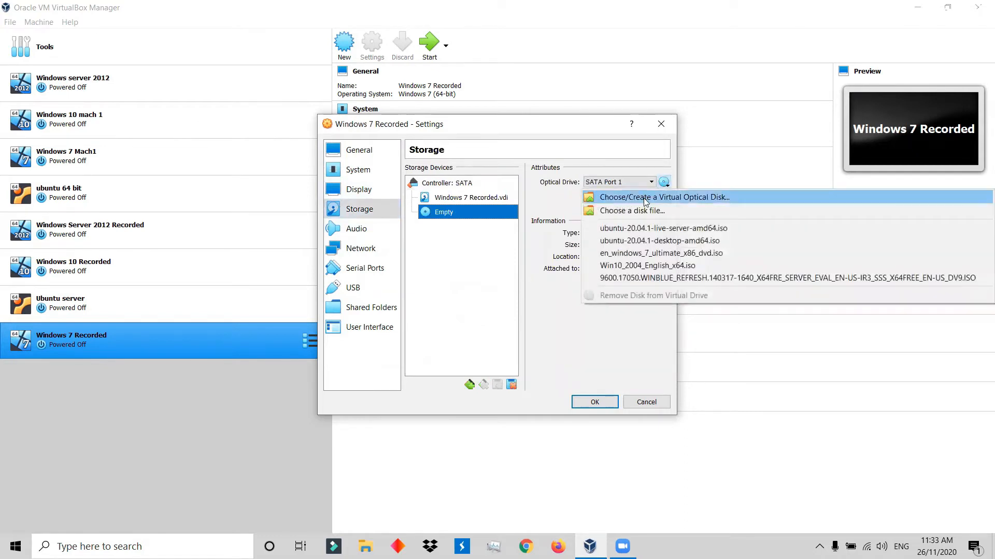
pyautogui.click(613, 254)
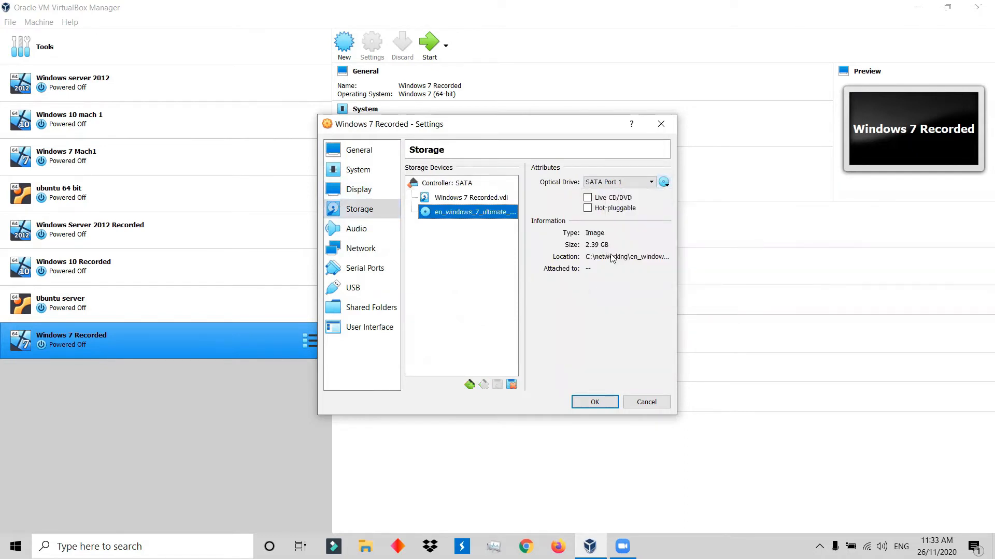
# Attach network Adapter 1 to the Internal Network intnet, choose its promiscuous mode, and save the machine's settings.
pyautogui.click(361, 248)
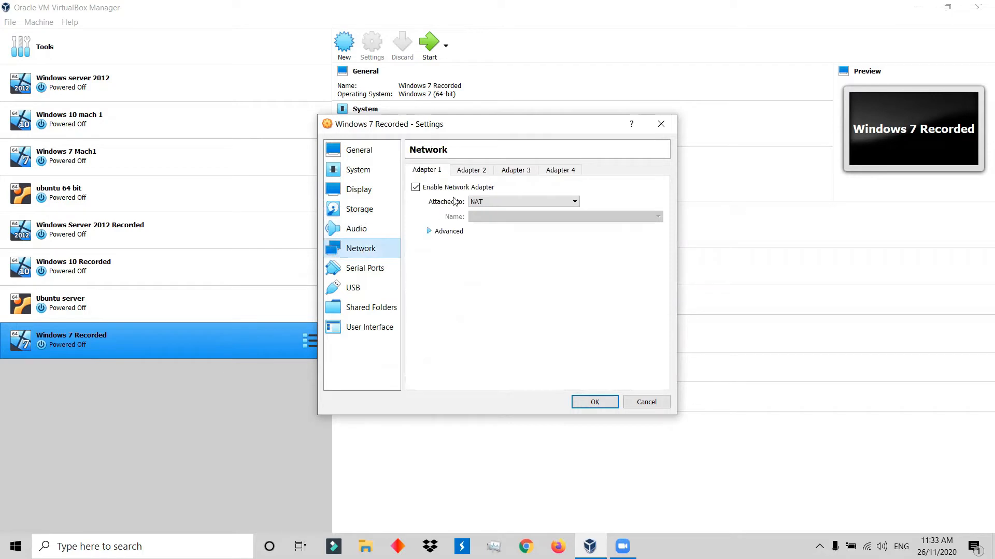
pyautogui.click(497, 201)
pyautogui.click(502, 234)
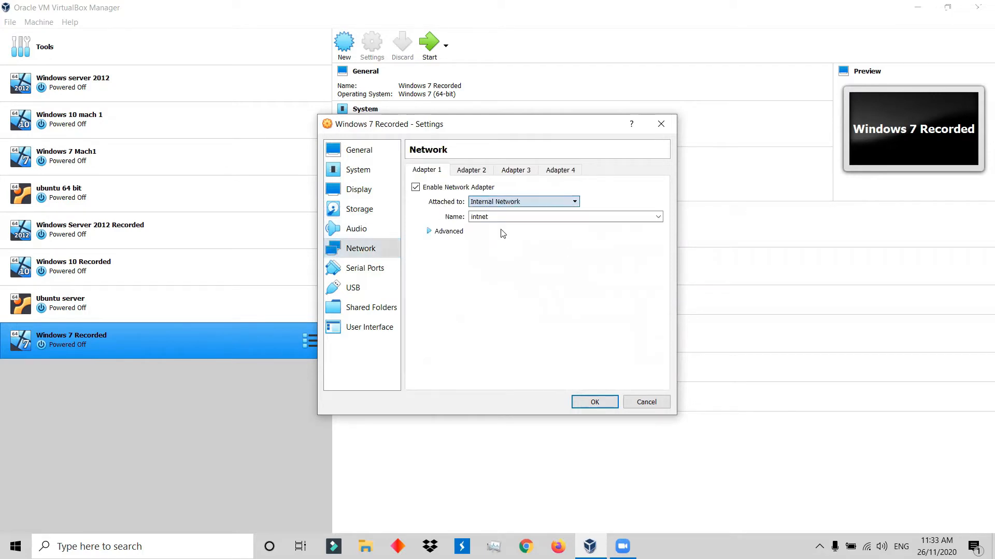
pyautogui.click(446, 233)
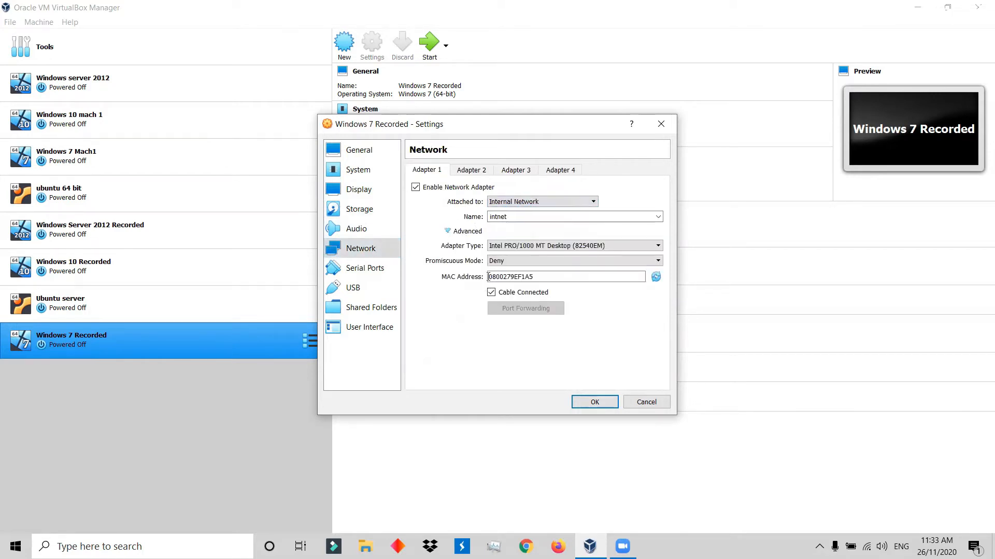
pyautogui.click(511, 261)
pyautogui.click(510, 289)
pyautogui.click(365, 268)
pyautogui.click(378, 307)
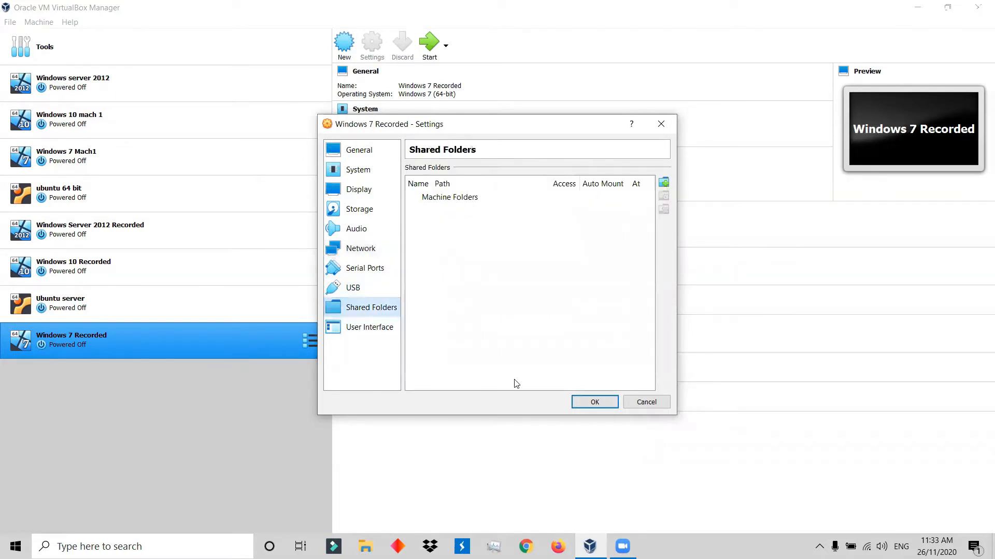
pyautogui.click(582, 408)
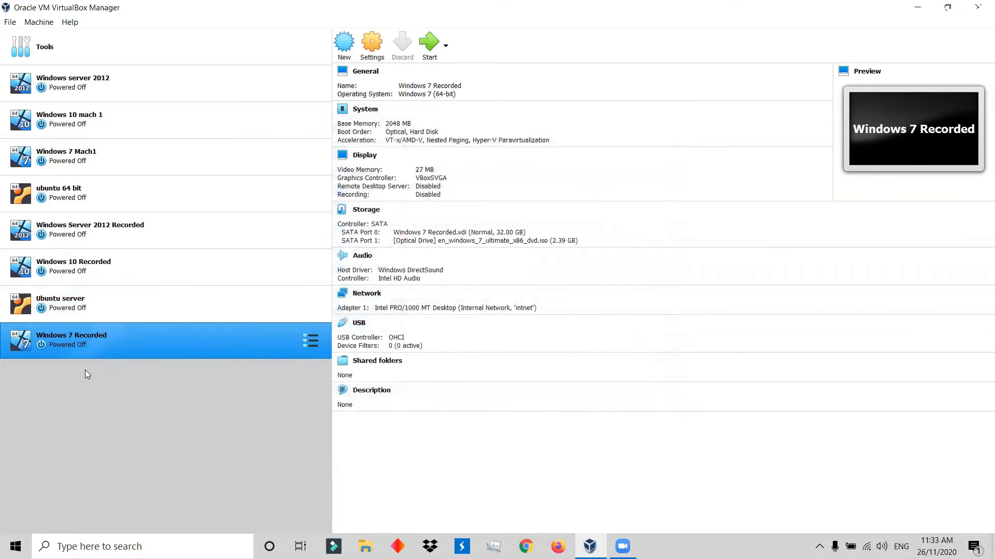
# Start the Windows 7 Recorded machine with en_windows_7_ultimate_x86_dvd.iso as its start-up disk.
pyautogui.click(429, 54)
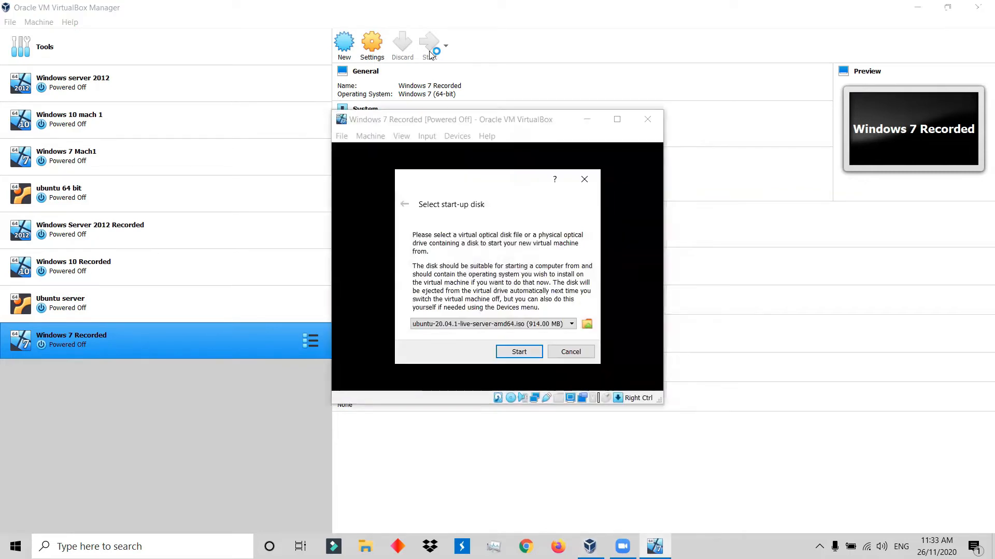
pyautogui.click(513, 325)
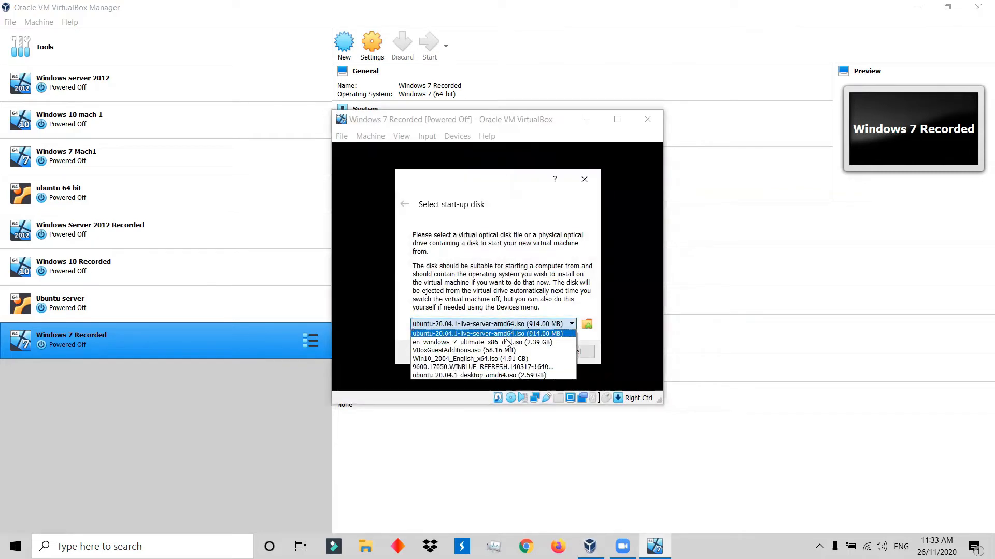
pyautogui.click(456, 342)
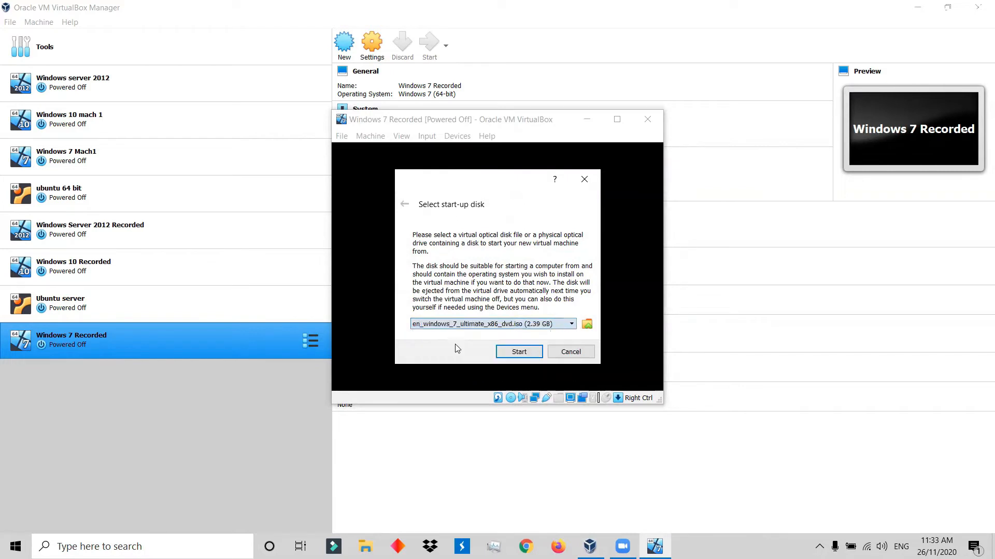
pyautogui.click(524, 352)
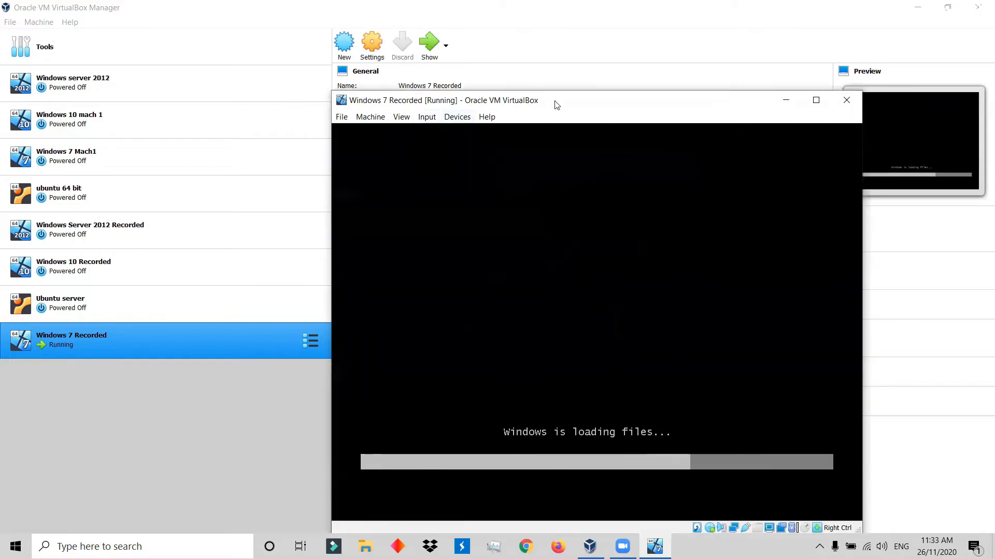
# Switch the running virtual machine window to Scaled Mode and maximize it.
pyautogui.click(778, 79)
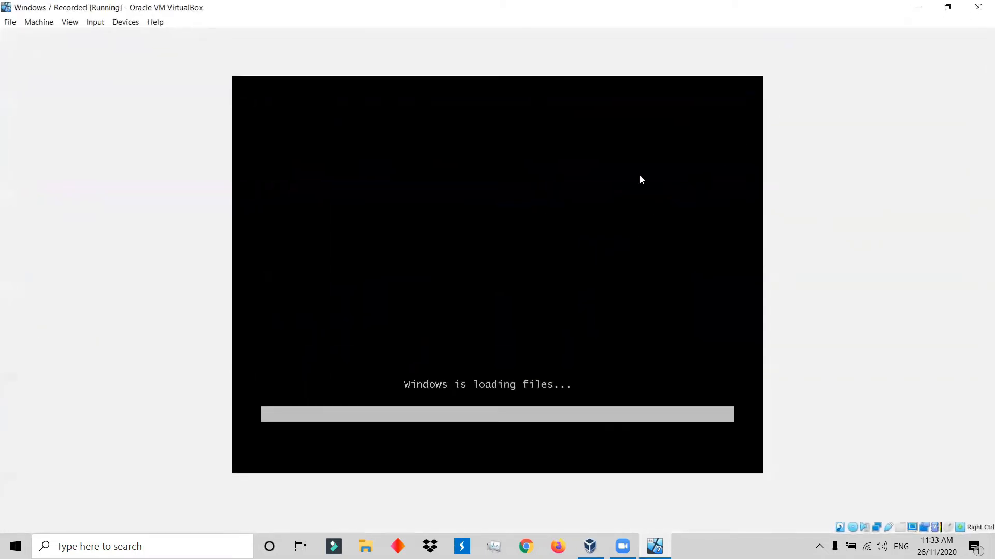
pyautogui.click(70, 23)
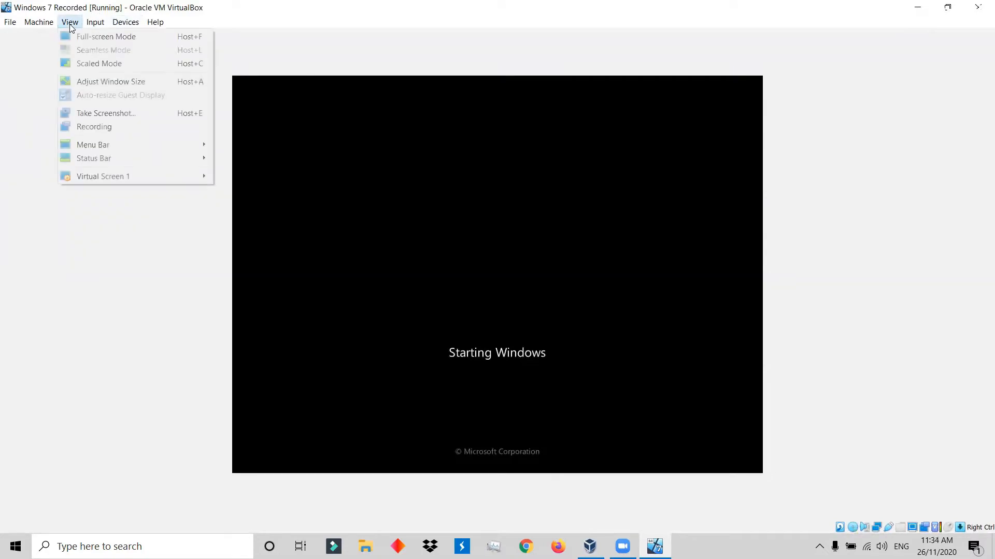
pyautogui.click(88, 66)
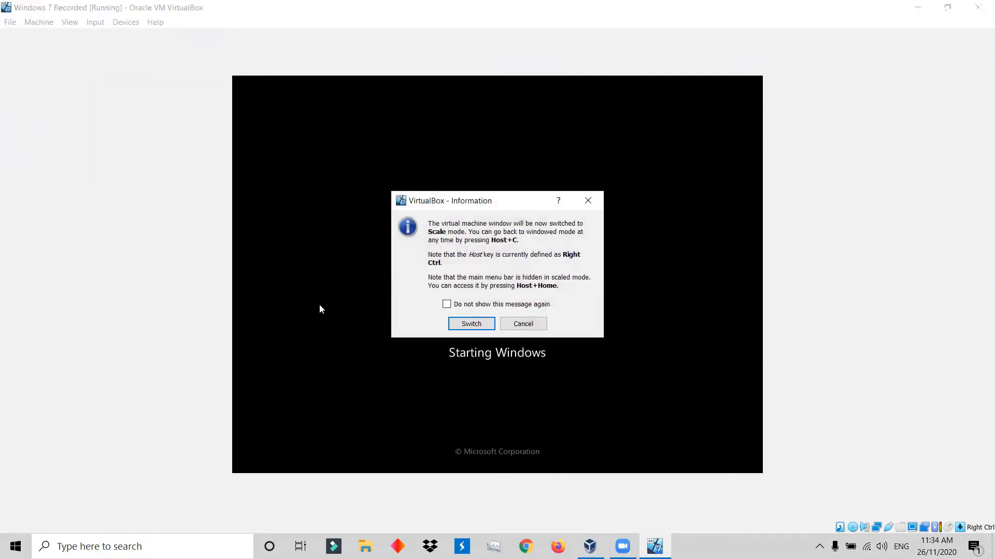
pyautogui.click(470, 323)
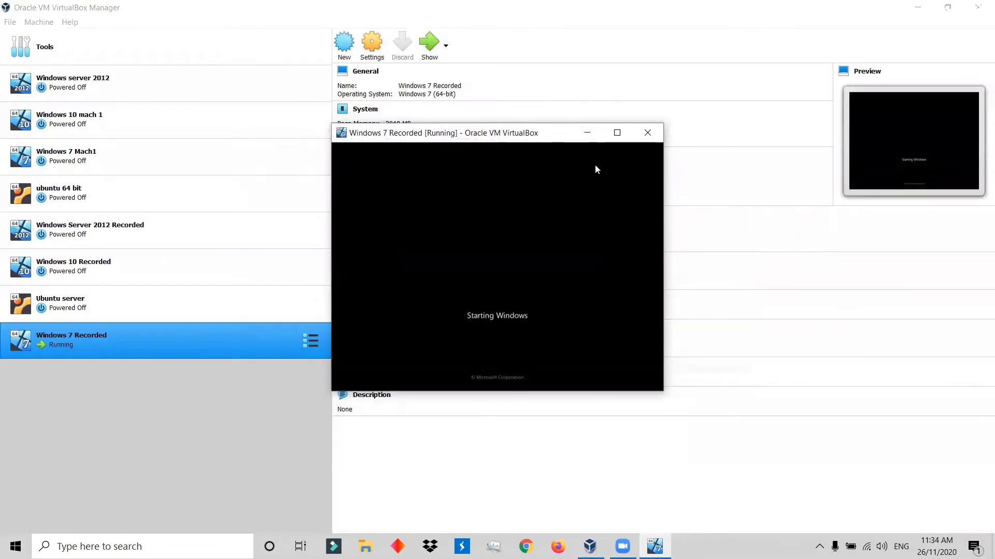
pyautogui.click(617, 133)
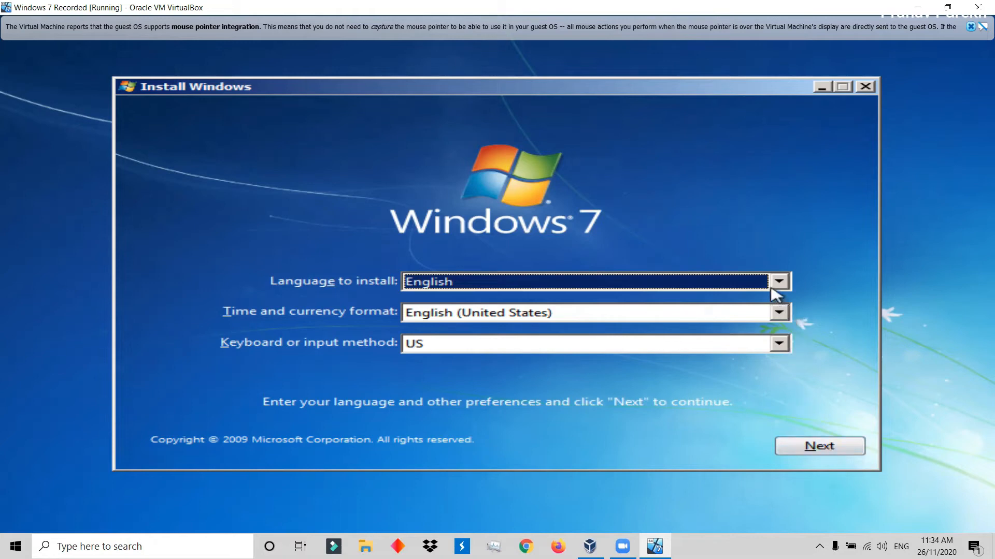
# Set the Windows 7 time and currency format to English (India) and continue the setup.
pyautogui.click(773, 318)
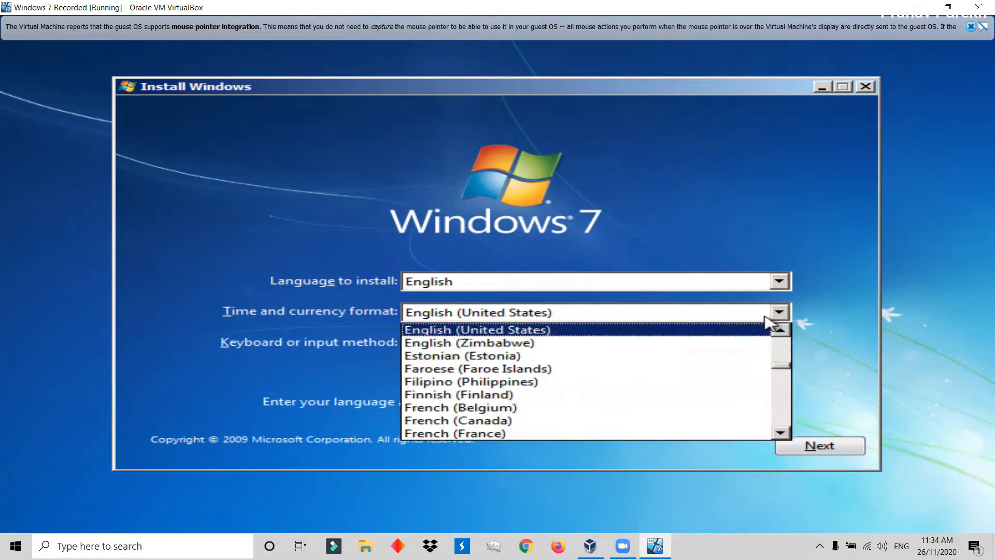
pyautogui.press('Up')
pyautogui.press('Up')
pyautogui.press('Up')
pyautogui.press('Up')
pyautogui.press('Up')
pyautogui.press('Up')
pyautogui.press('Up')
pyautogui.press('Up')
pyautogui.press('Up')
pyautogui.press('Up')
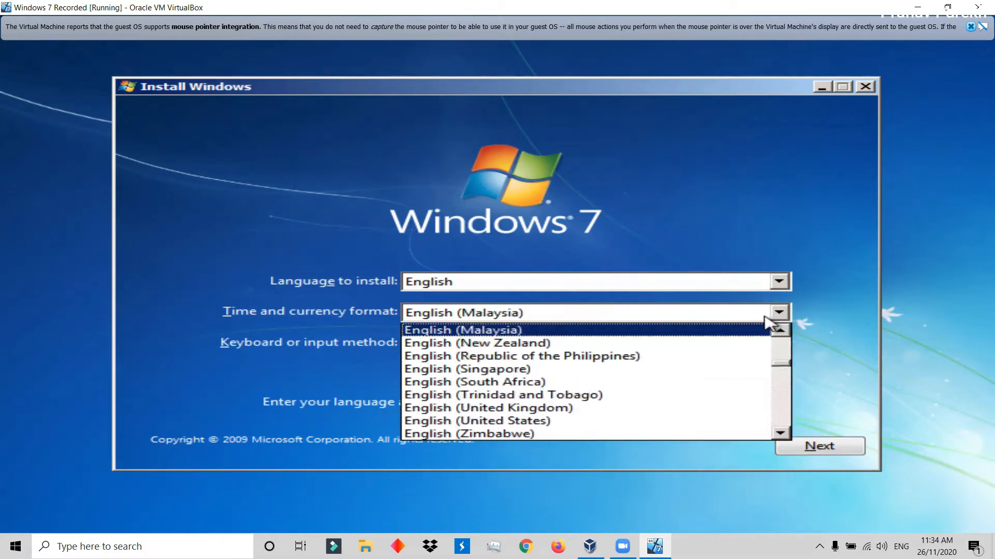
pyautogui.press('Up')
pyautogui.press('Up')
pyautogui.press('Down')
pyautogui.press('Down')
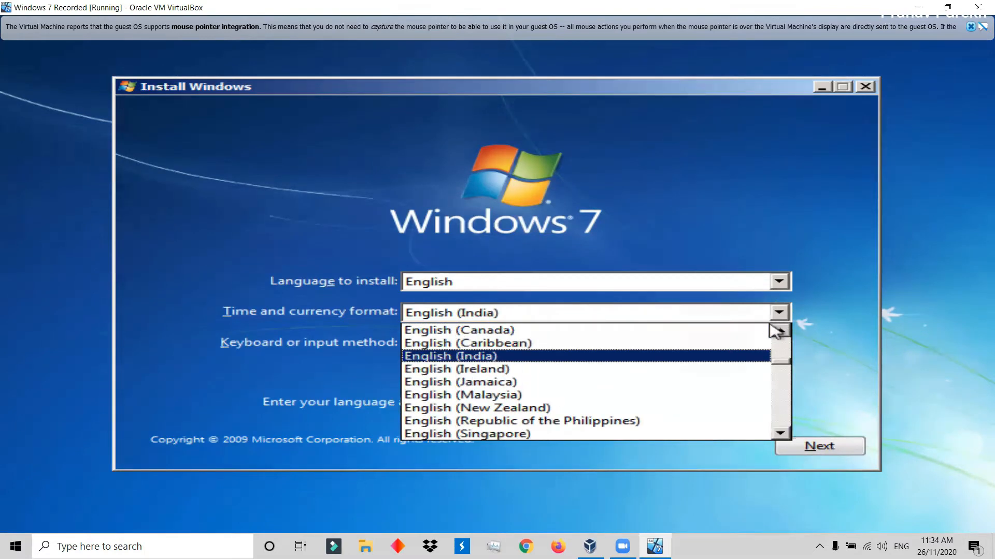
pyautogui.press('Return')
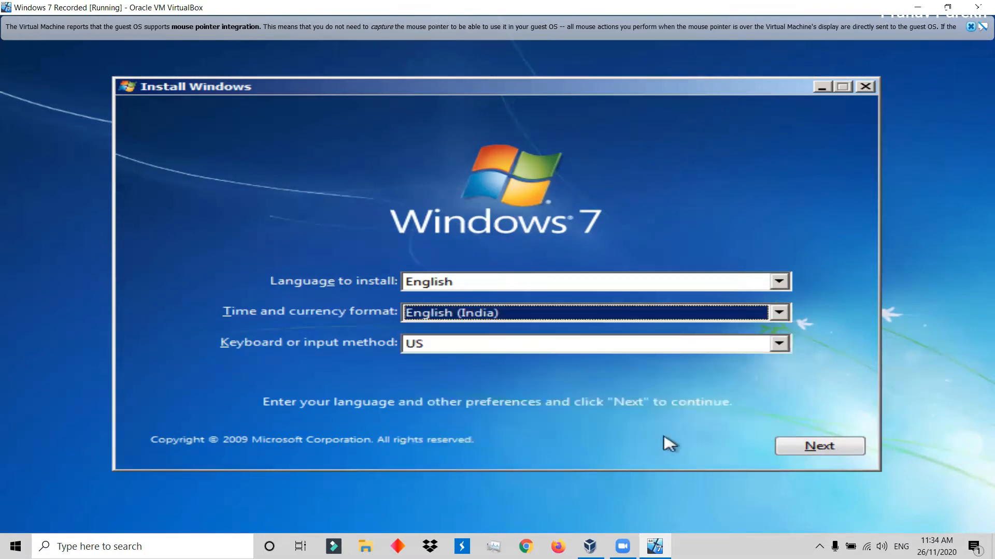
pyautogui.click(808, 453)
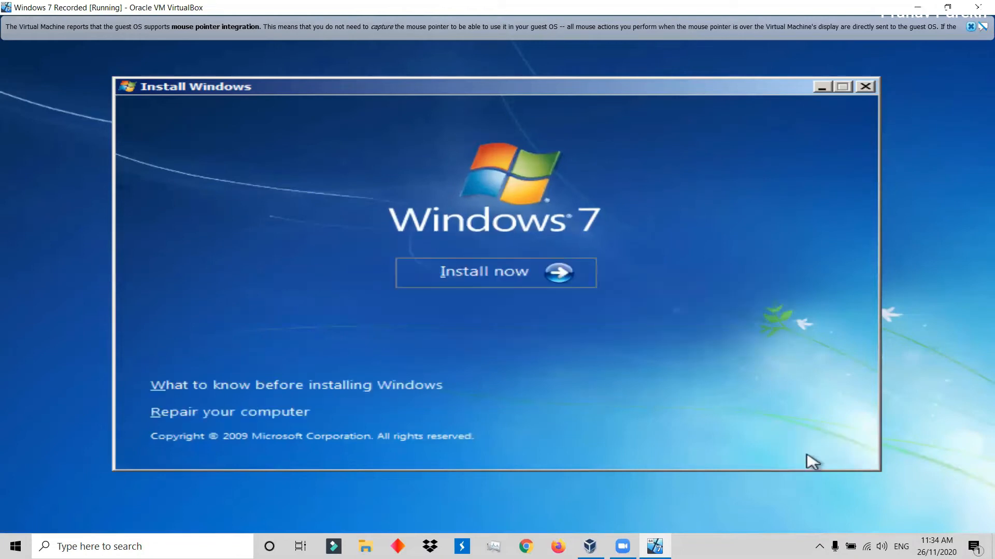
# Start the Windows 7 installation, accept the license terms, and choose the Custom (advanced) installation type.
pyautogui.click(532, 280)
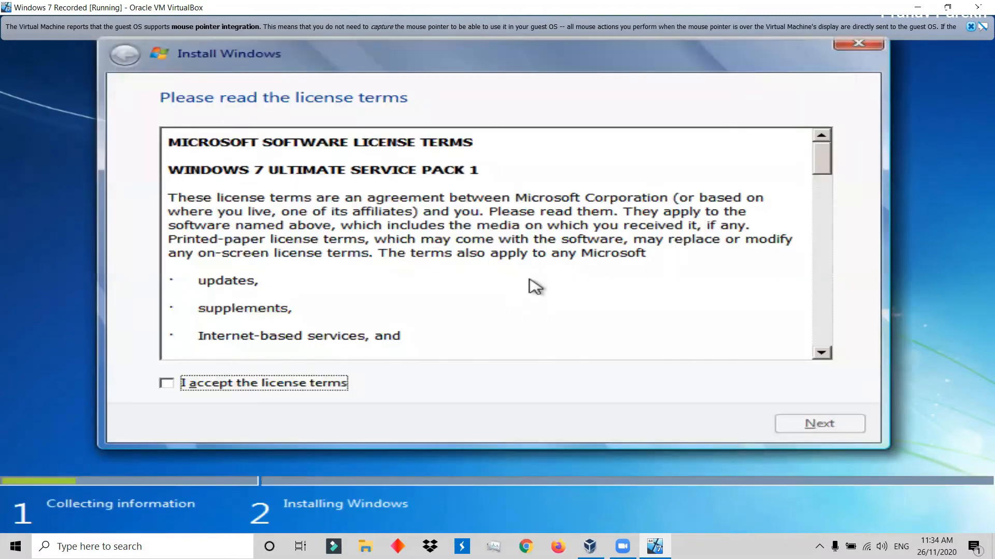
pyautogui.click(280, 384)
pyautogui.click(821, 425)
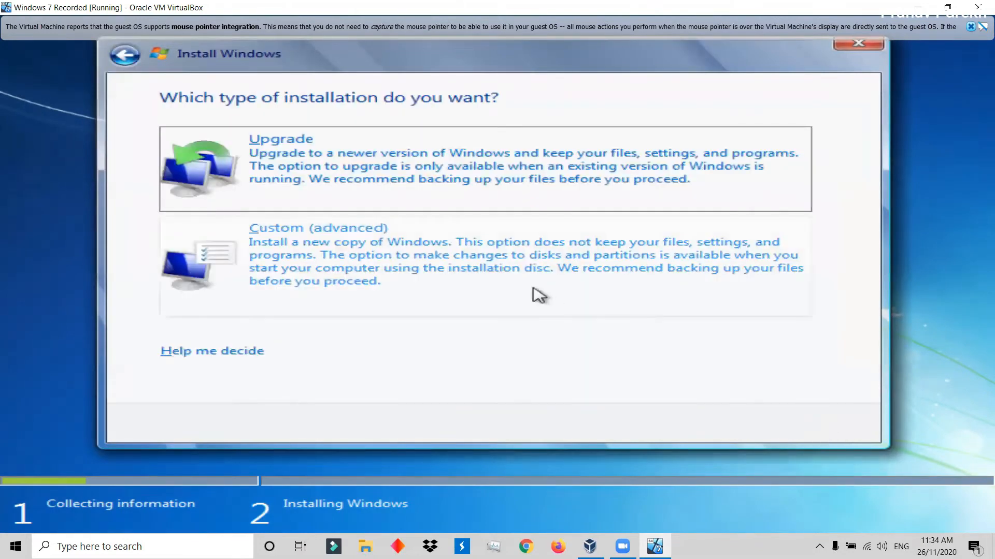
pyautogui.click(489, 273)
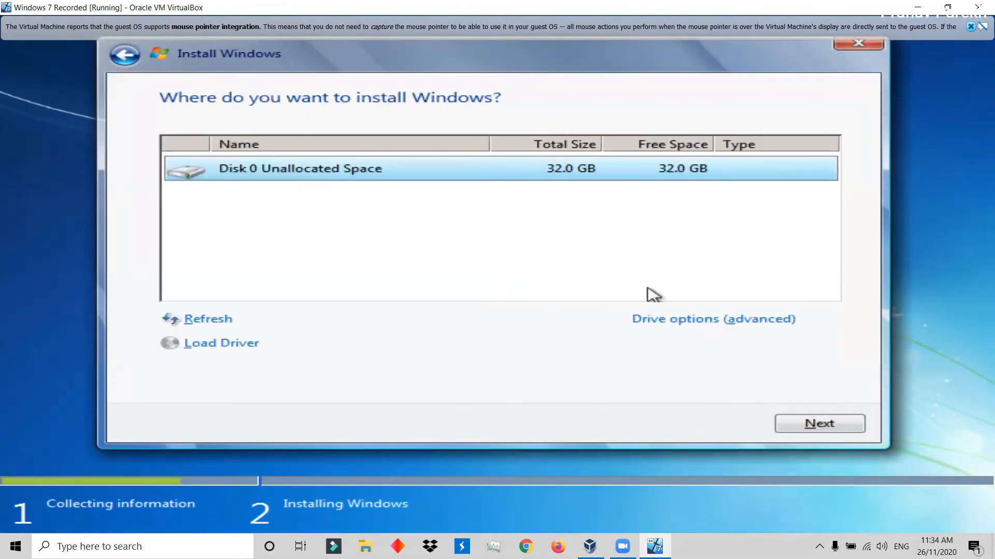
# Create a new 32768 MB partition on Disk 0's unallocated space and install Windows on Disk 0 Partition 2.
pyautogui.click(692, 320)
pyautogui.click(692, 322)
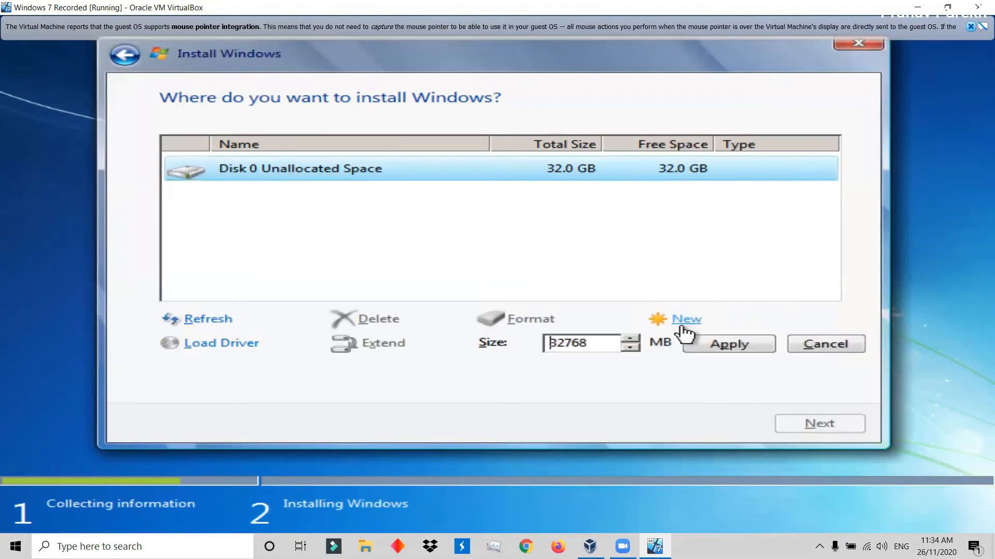
pyautogui.click(714, 346)
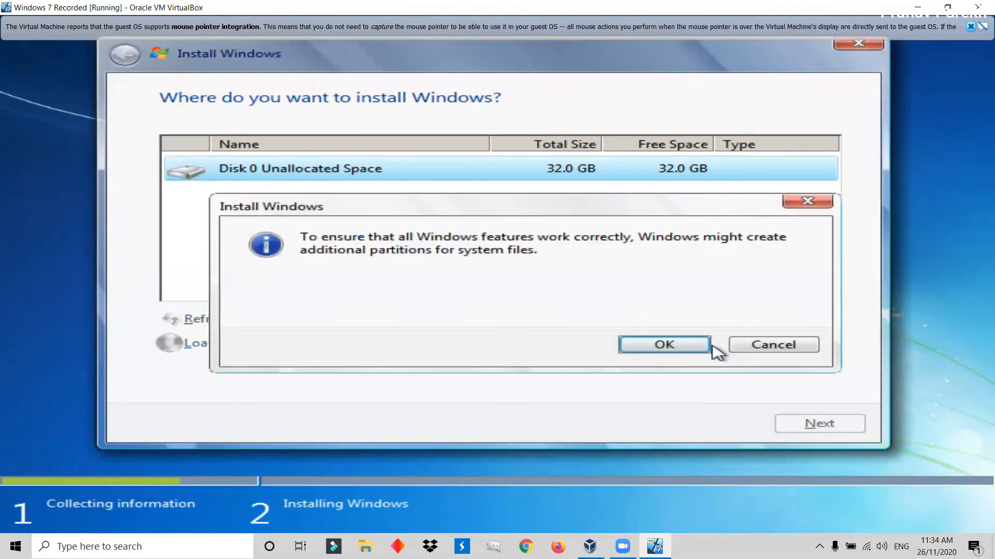
pyautogui.click(651, 346)
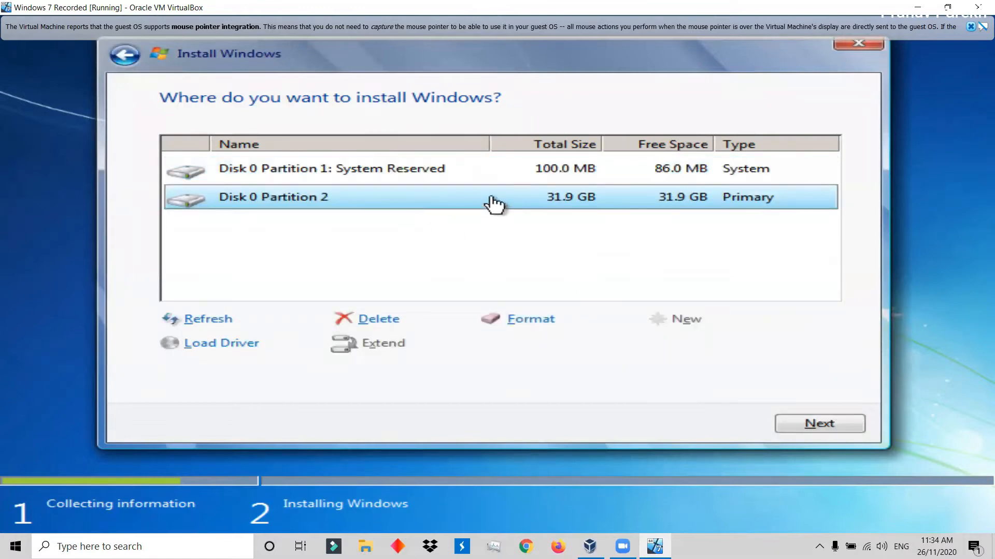
pyautogui.click(828, 435)
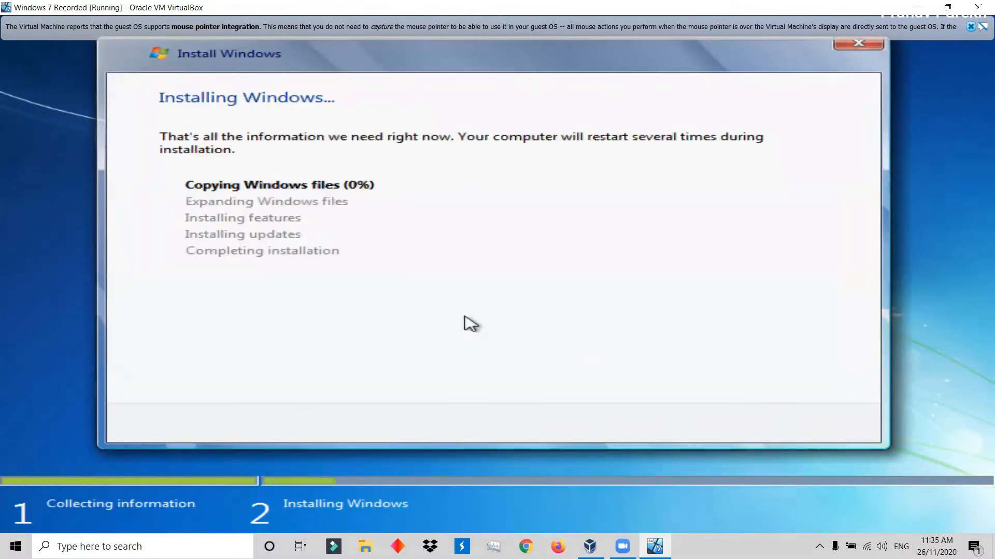
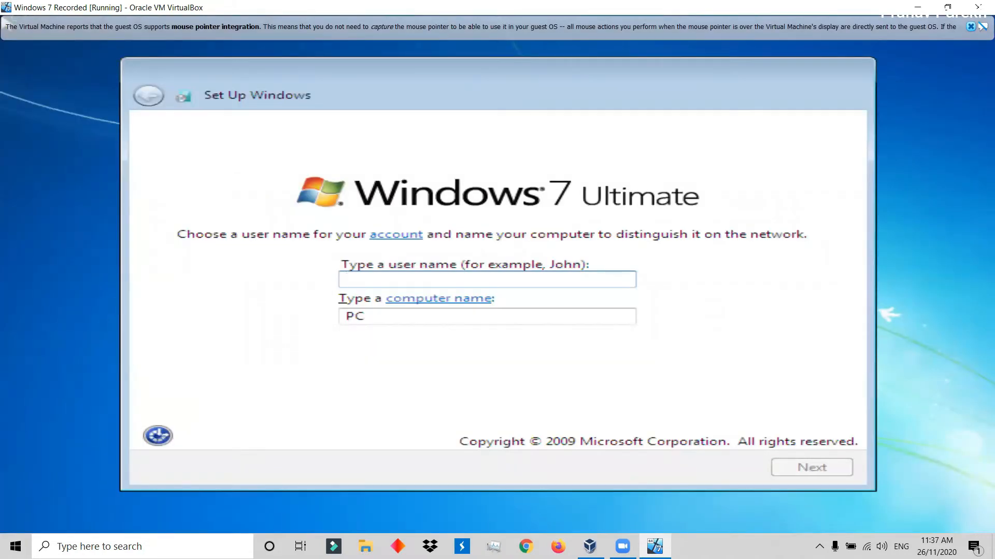
# Enter the account owner's full name as the Windows 7 user name, keep the generated computer name, and continue.
pyautogui.write('Pranav')
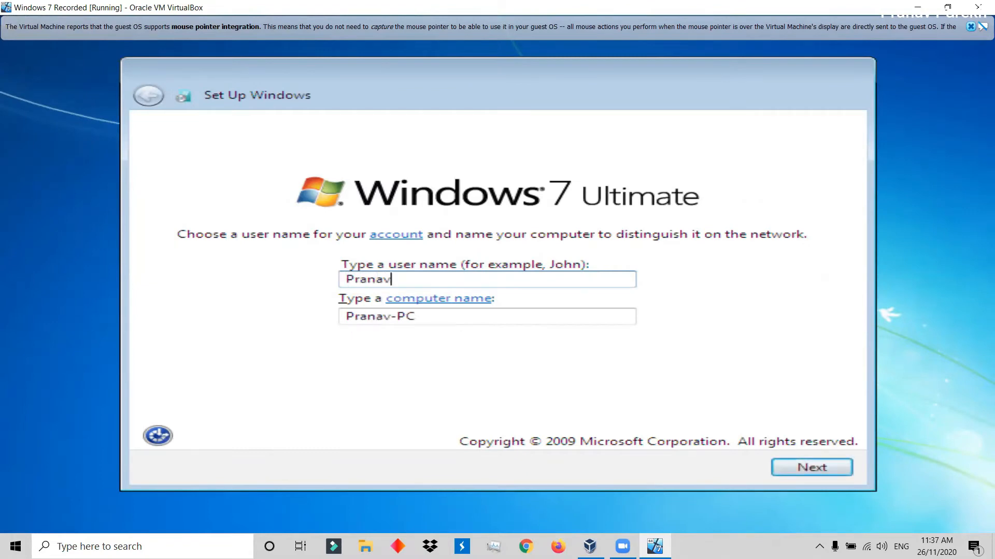
pyautogui.write(' PAre')
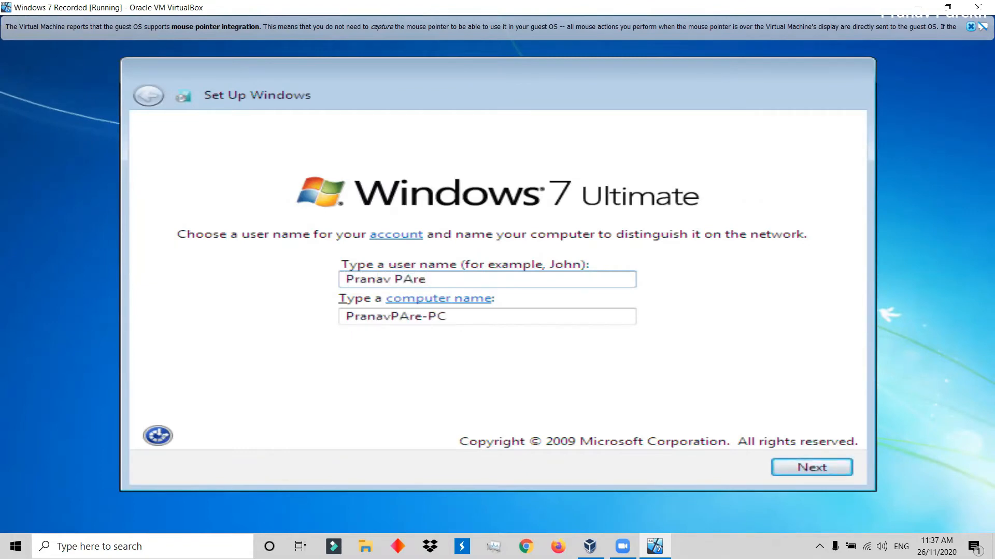
pyautogui.press('BackSpace')
pyautogui.press('BackSpace')
pyautogui.press('BackSpace')
pyautogui.write('arekh')
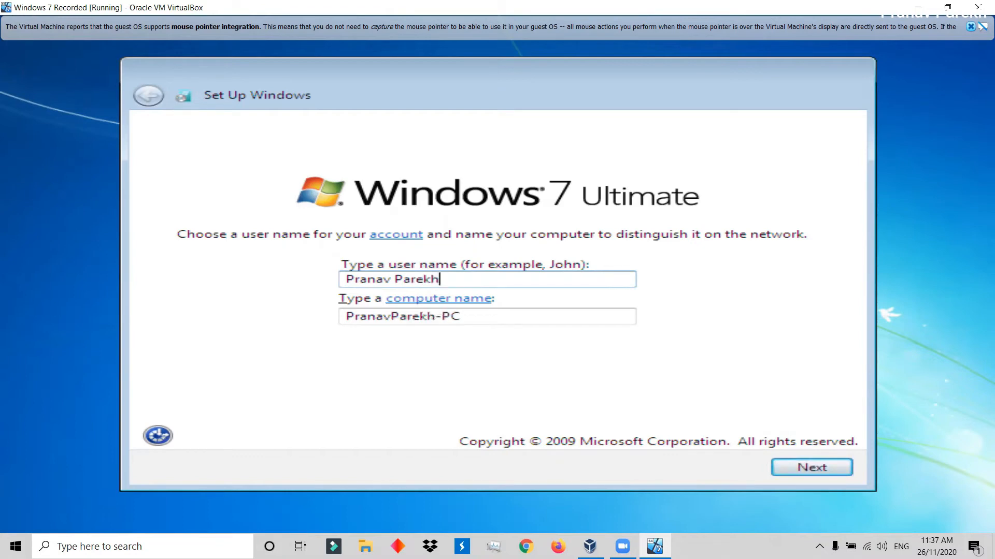
pyautogui.click(824, 470)
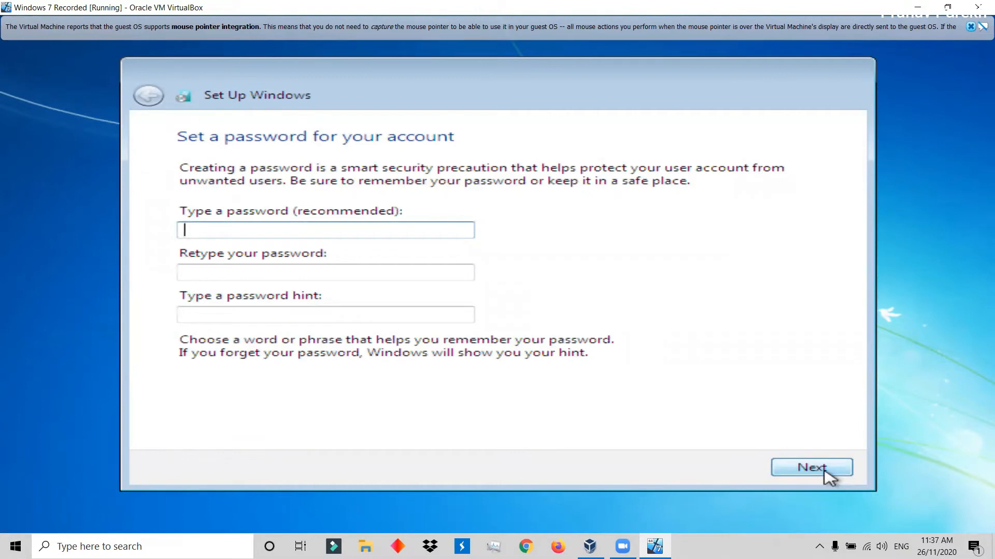
pyautogui.write('pa')
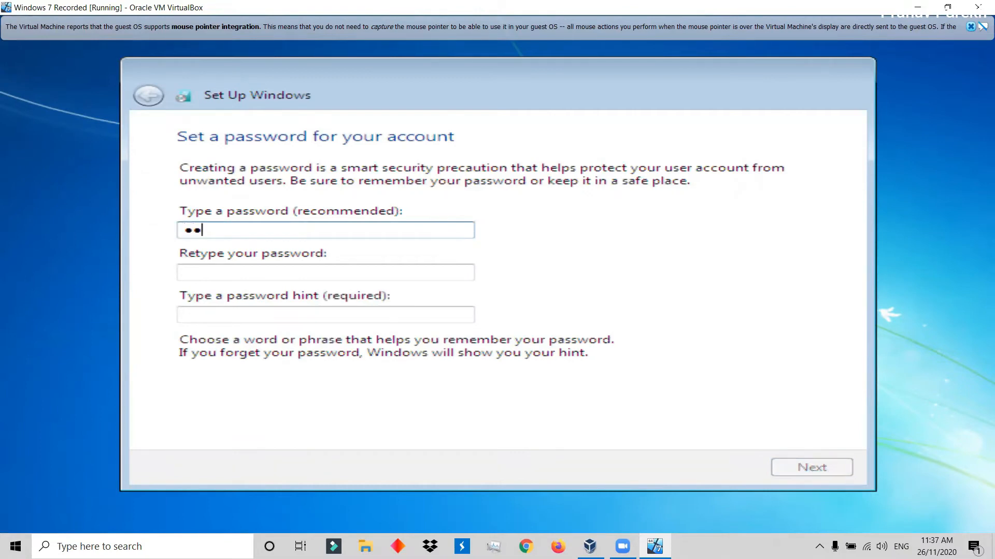
pyautogui.write('ssword')
pyautogui.press('BackSpace')
pyautogui.press('BackSpace')
pyautogui.press('BackSpace')
pyautogui.press('BackSpace')
pyautogui.press('BackSpace')
pyautogui.press('BackSpace')
pyautogui.press('BackSpace')
pyautogui.press('BackSpace')
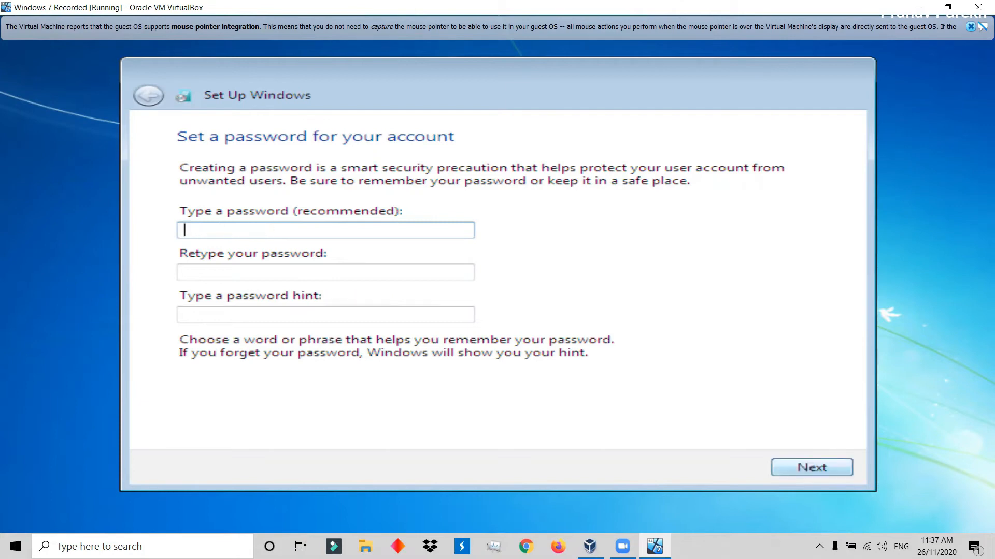
# Enter and retype the account password, set the password hint to "class password", and continue the setup.
pyautogui.write('••••••')
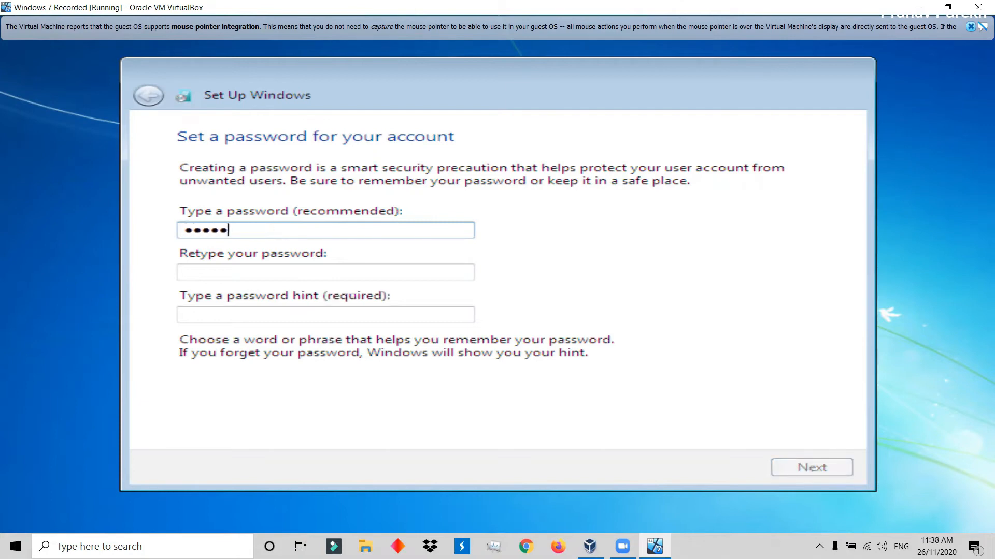
pyautogui.write('•••••••')
pyautogui.press('Tab')
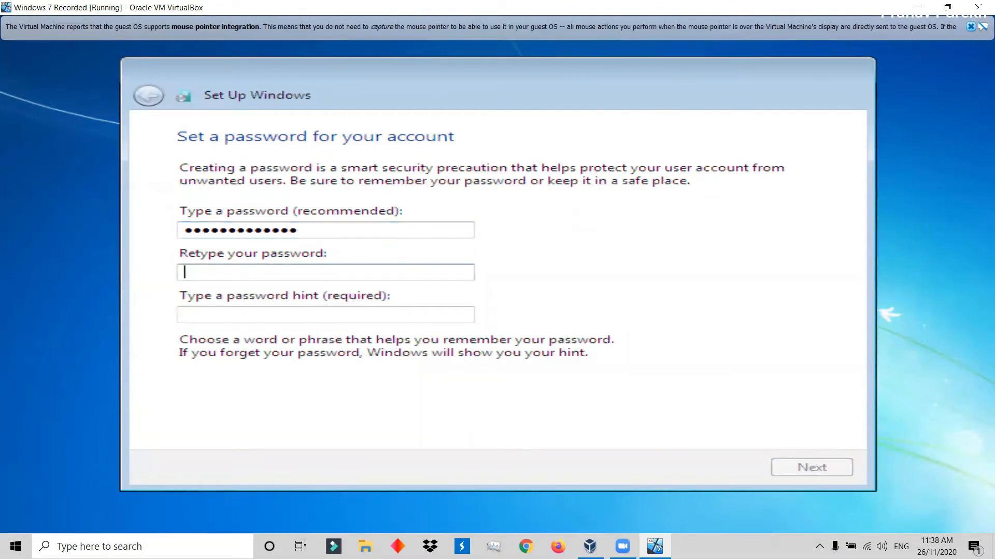
pyautogui.write('•••••••••••••')
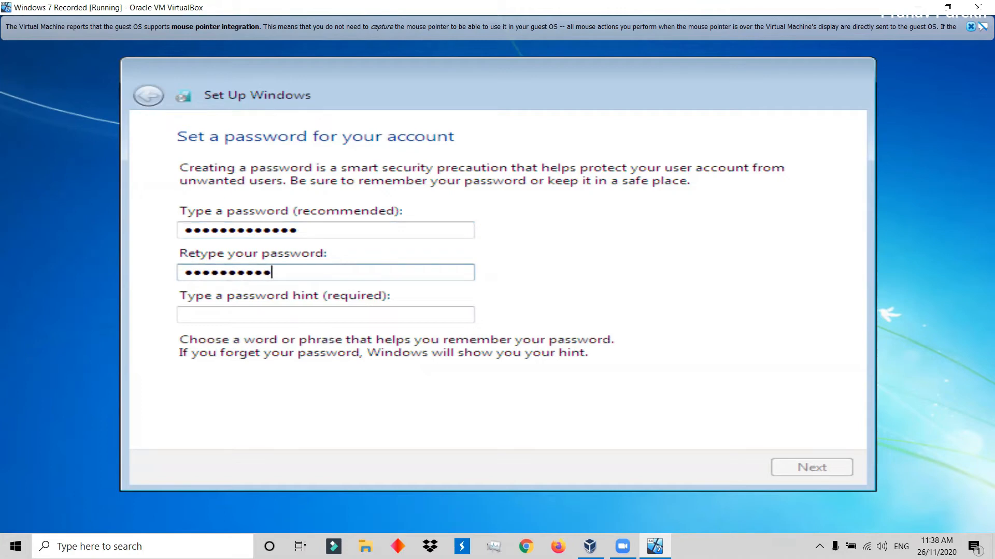
pyautogui.press('Tab')
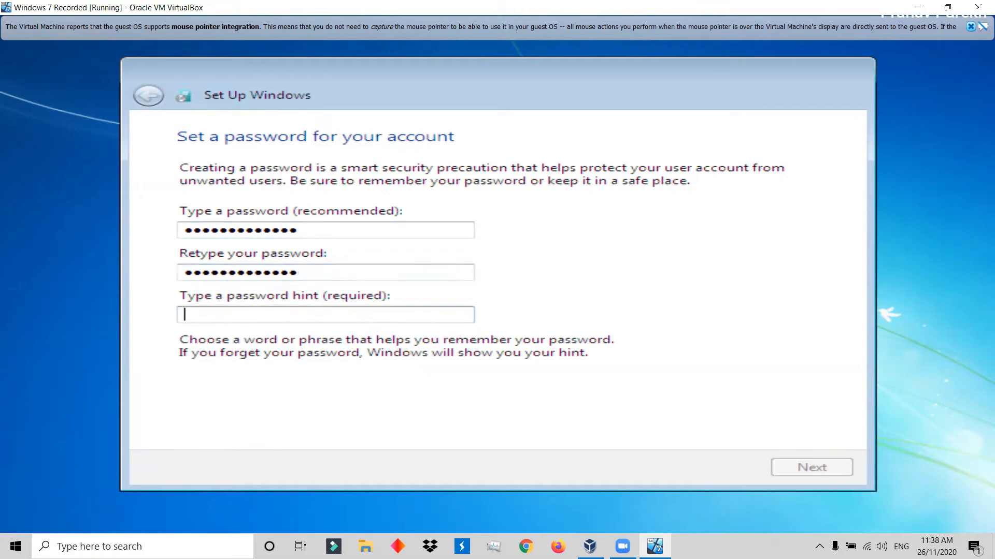
pyautogui.write('class ')
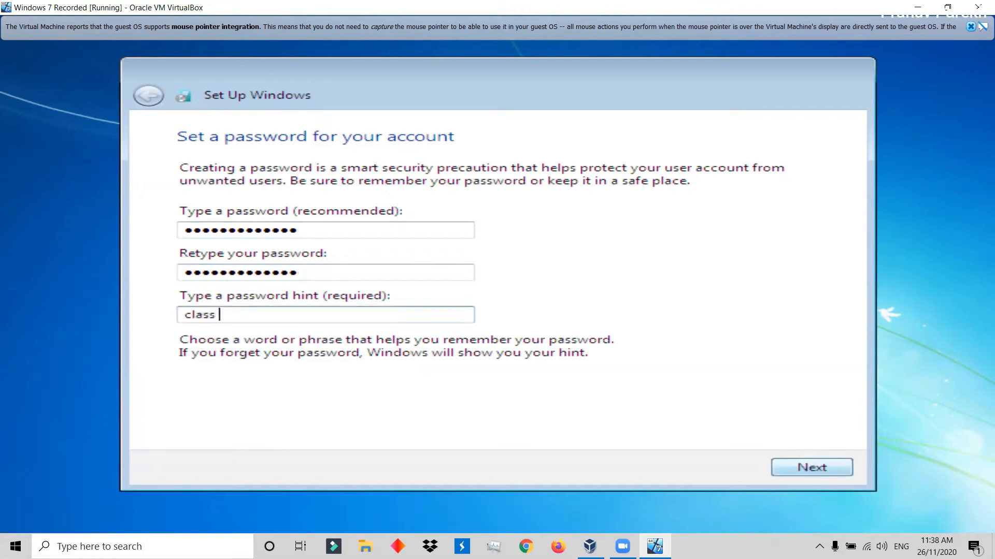
pyautogui.write('password')
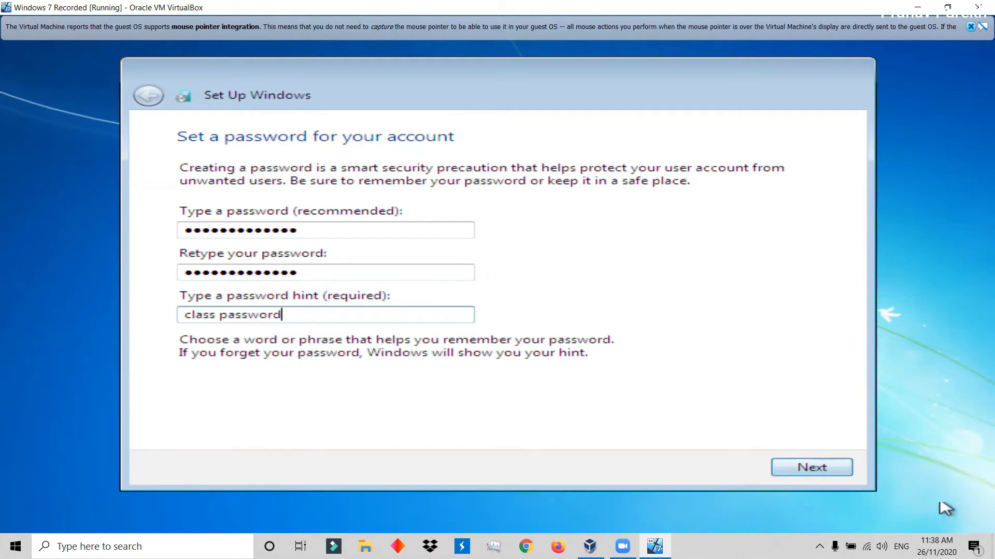
pyautogui.click(818, 471)
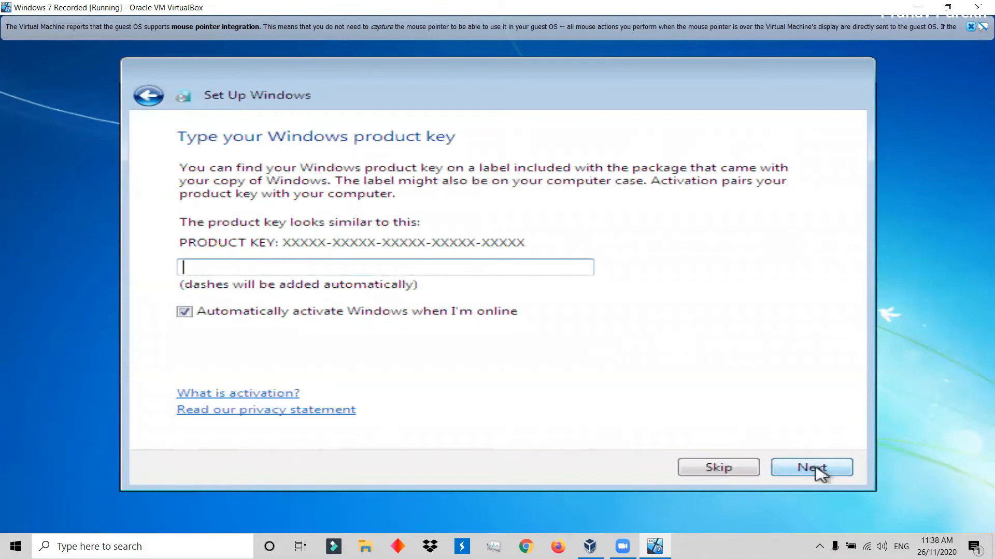
# Skip the product key, accept the time zone and date settings, and complete the remaining Windows 7 setup pages.
pyautogui.click(725, 473)
pyautogui.click(415, 201)
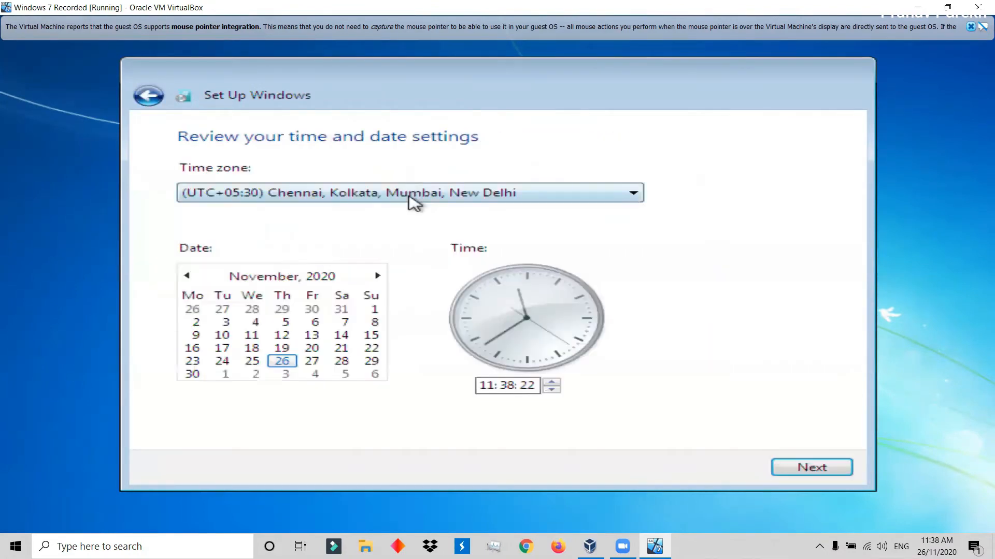
pyautogui.click(794, 472)
pyautogui.click(396, 313)
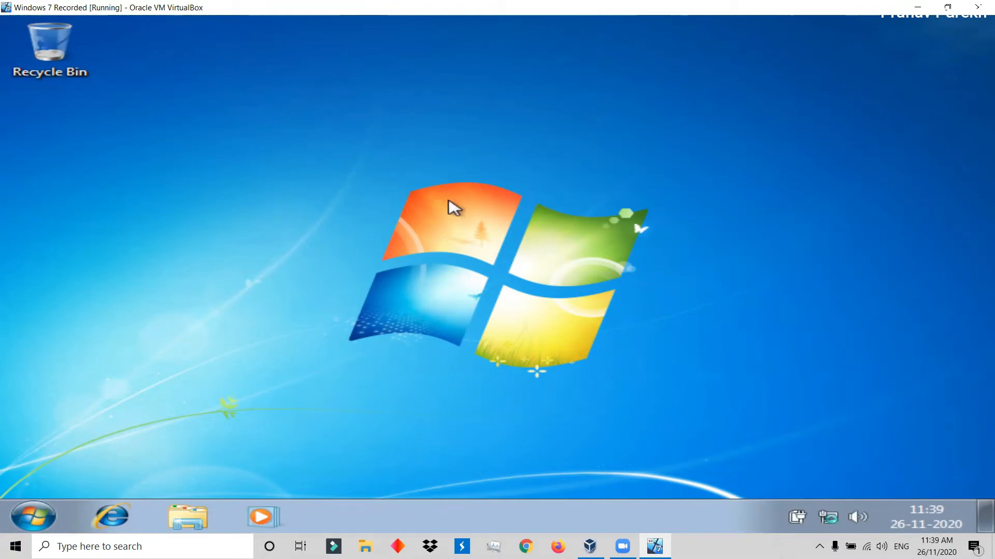
# Leave scaled mode and insert the Guest Additions CD image into the Windows 7 Recorded virtual machine.
pyautogui.hotkey('ctrl', 'c')
pyautogui.click(125, 22)
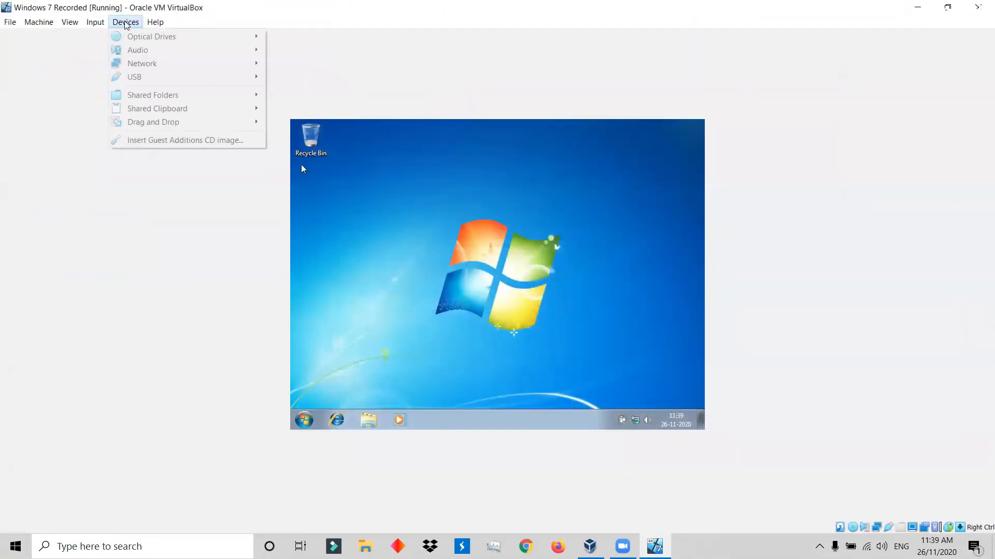
pyautogui.click(174, 146)
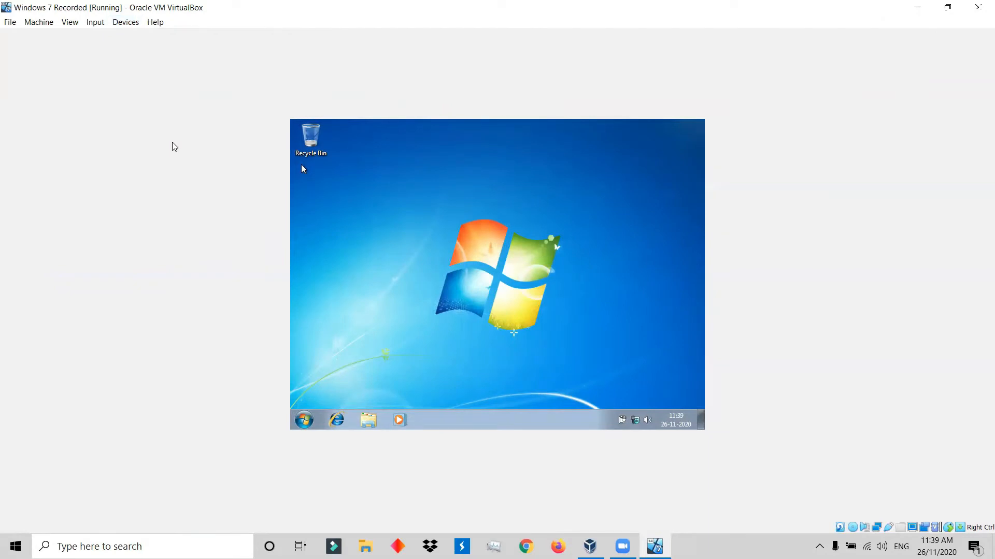
# Open the VirtualBox Guest Additions CD drive inside Windows 7, run VBoxWindowsAdditions, and allow it to make changes.
pyautogui.click(369, 422)
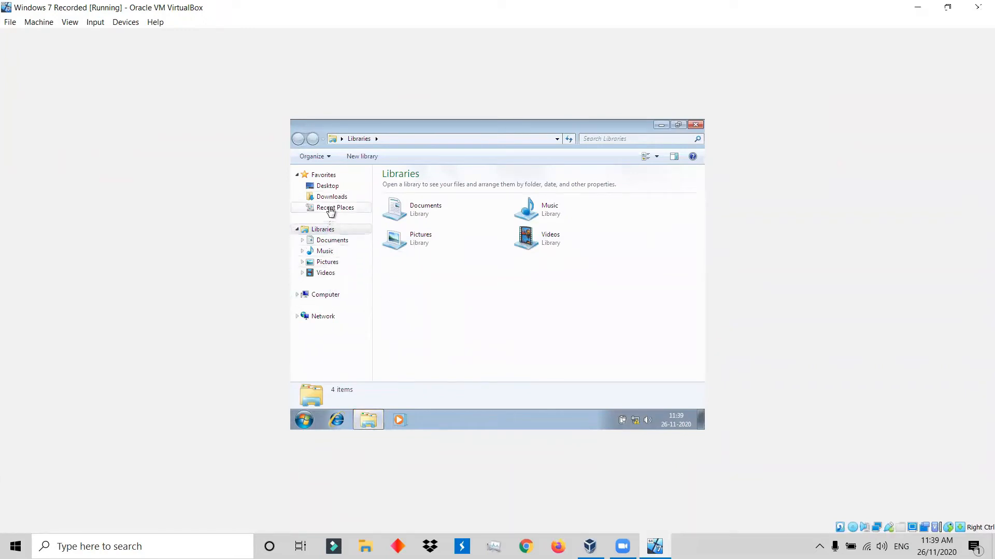
pyautogui.click(329, 294)
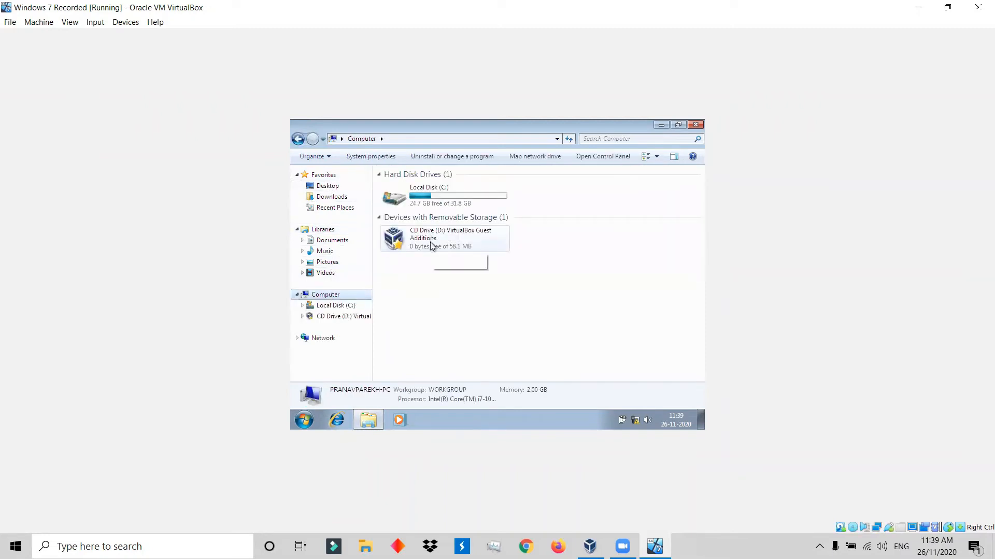
pyautogui.click(431, 245)
pyautogui.doubleClick(431, 246)
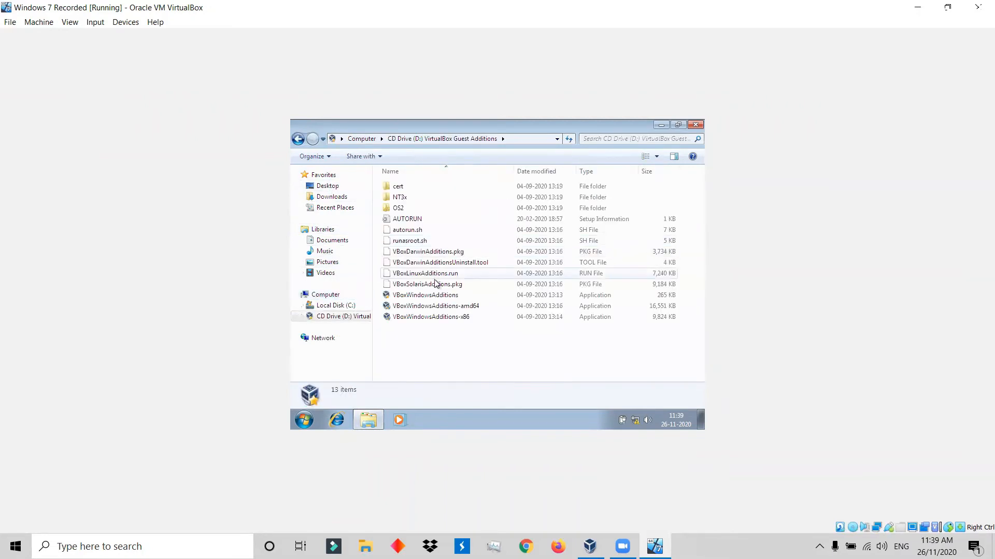
pyautogui.doubleClick(437, 297)
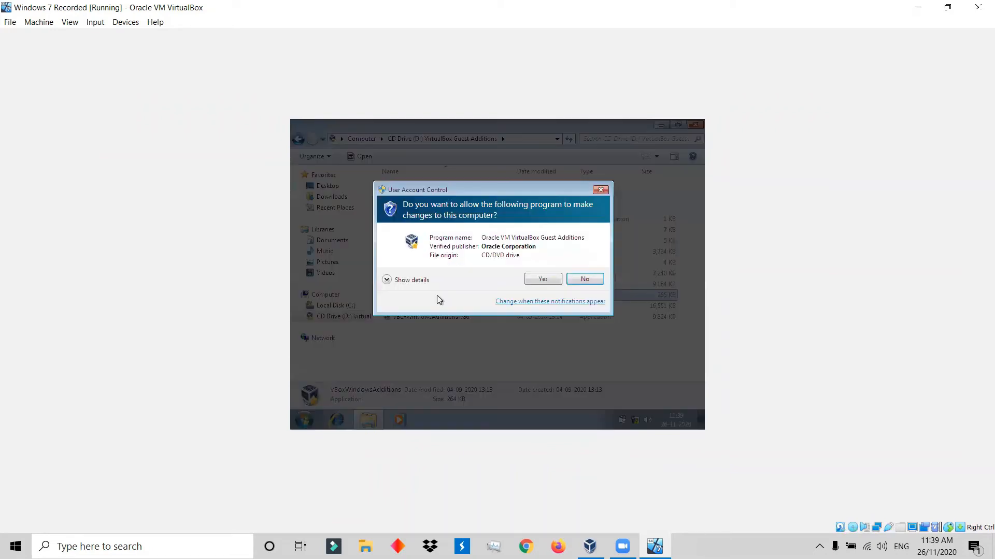
pyautogui.click(541, 280)
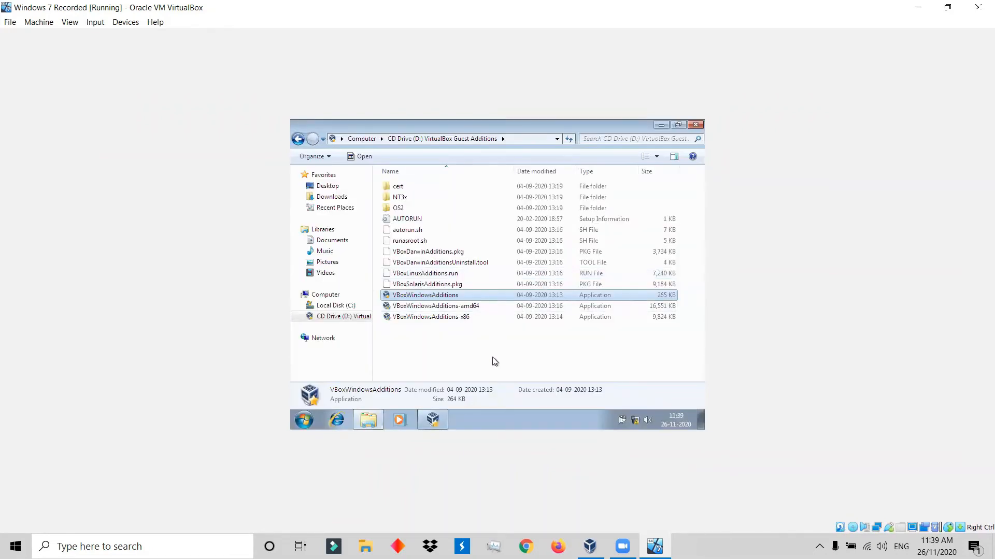
pyautogui.doubleClick(440, 295)
pyautogui.click(541, 281)
# Install Guest Additions 6.1.14 in the default folder, including the Oracle system and display drivers, and reboot the guest immediately.
pyautogui.click(555, 351)
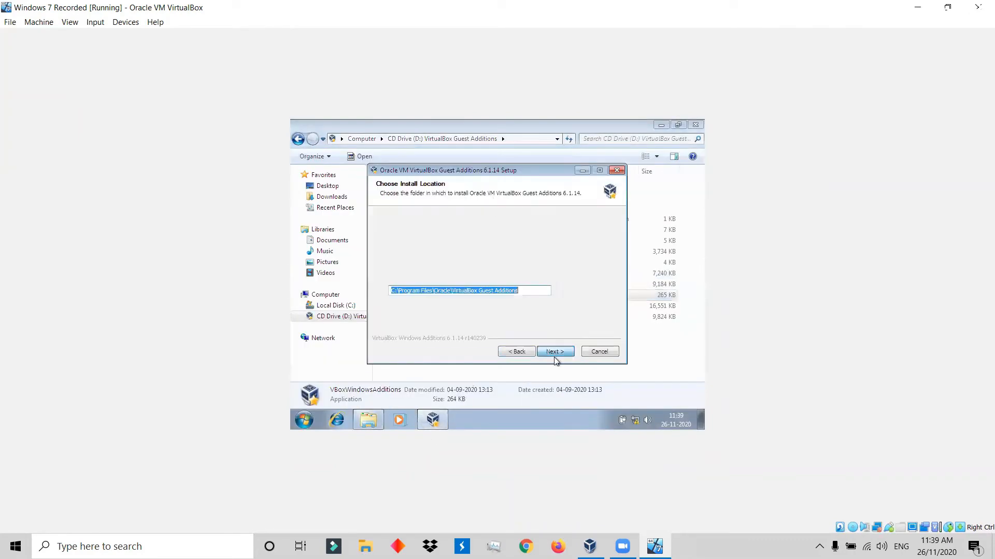
pyautogui.click(555, 351)
pyautogui.click(554, 351)
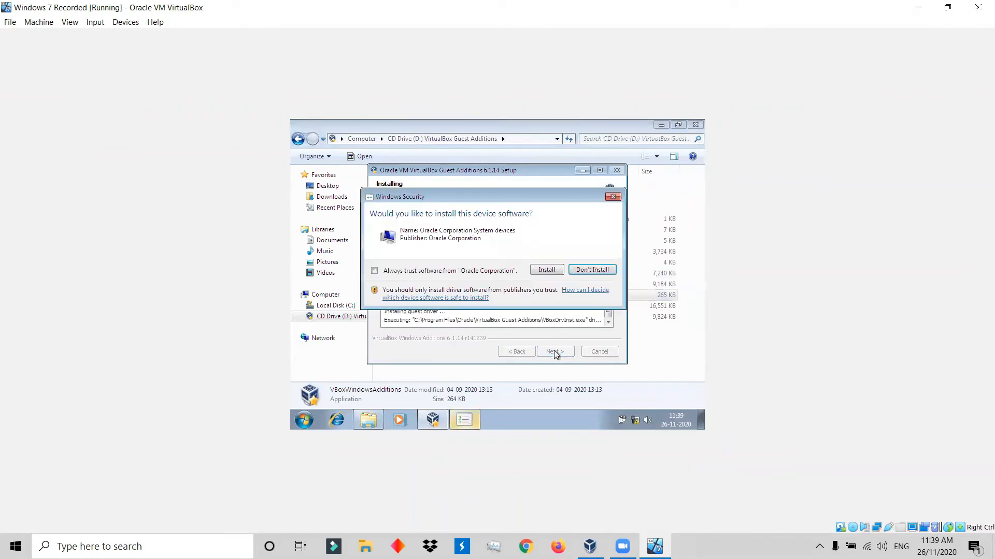
pyautogui.click(545, 270)
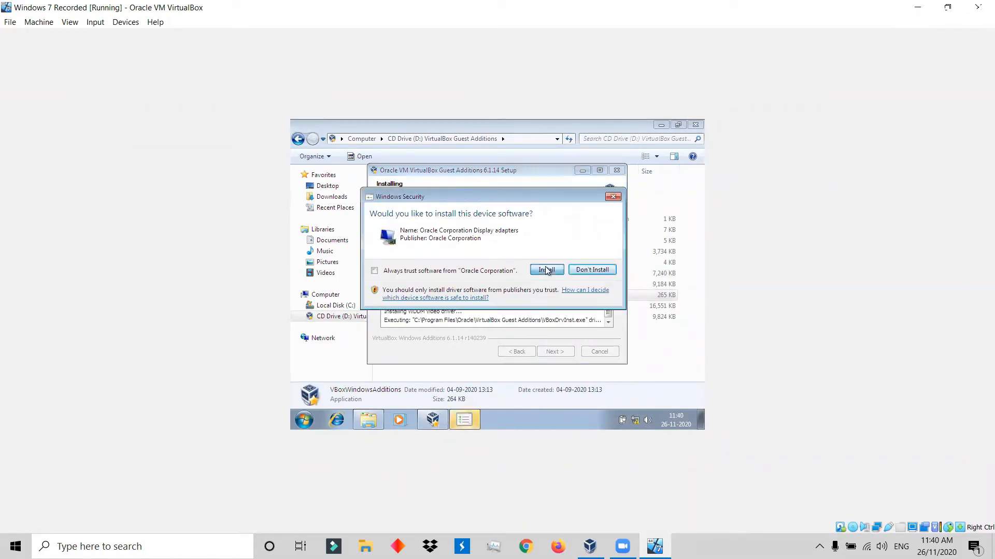
pyautogui.click(546, 270)
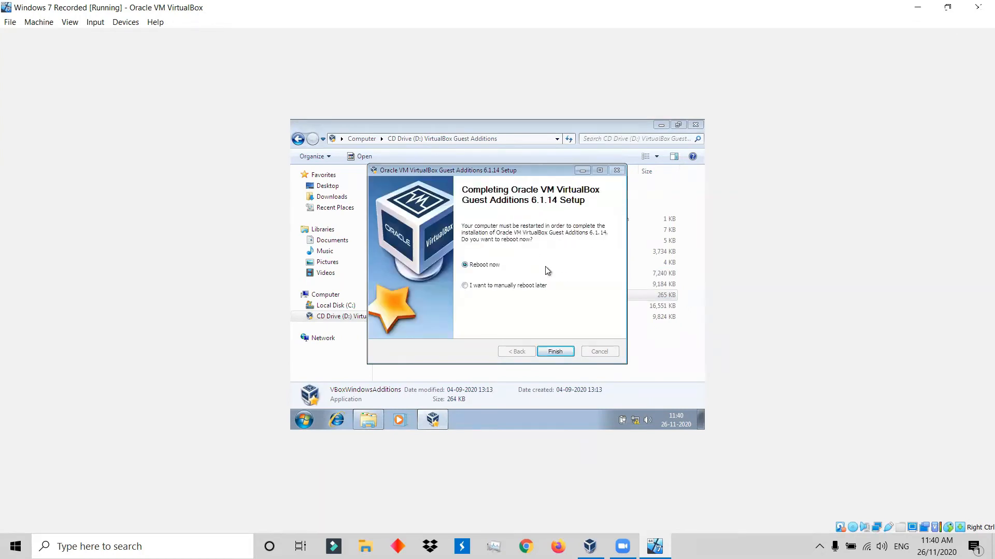
pyautogui.click(561, 354)
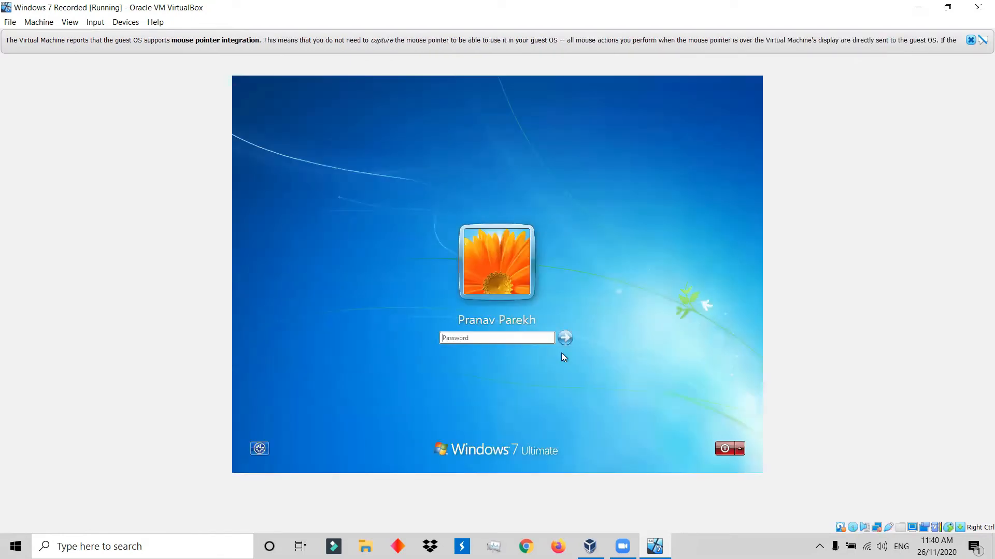
# Sign in to the Windows 7 account with the account password.
pyautogui.write('************')
pyautogui.press('Return')
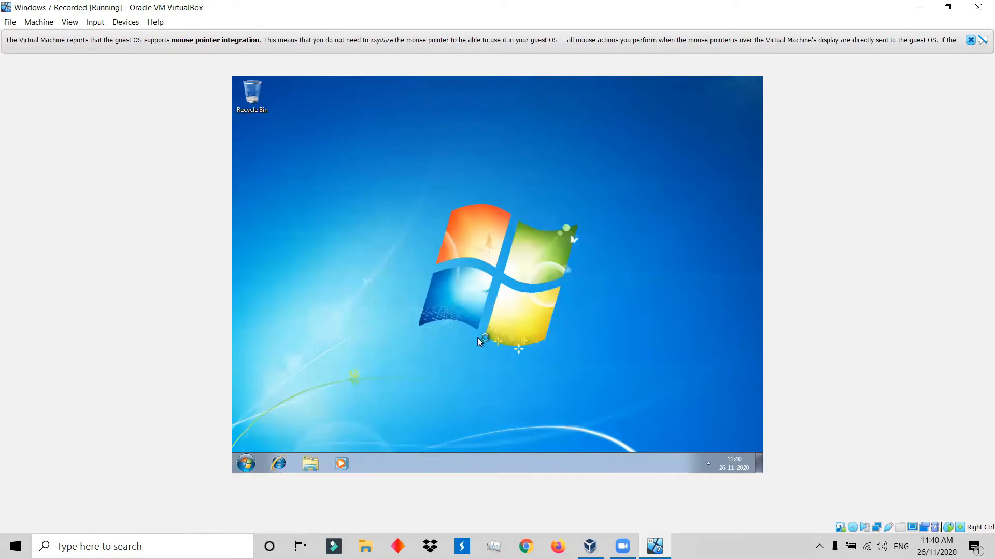
pyautogui.rightClick(457, 173)
pyautogui.click(483, 200)
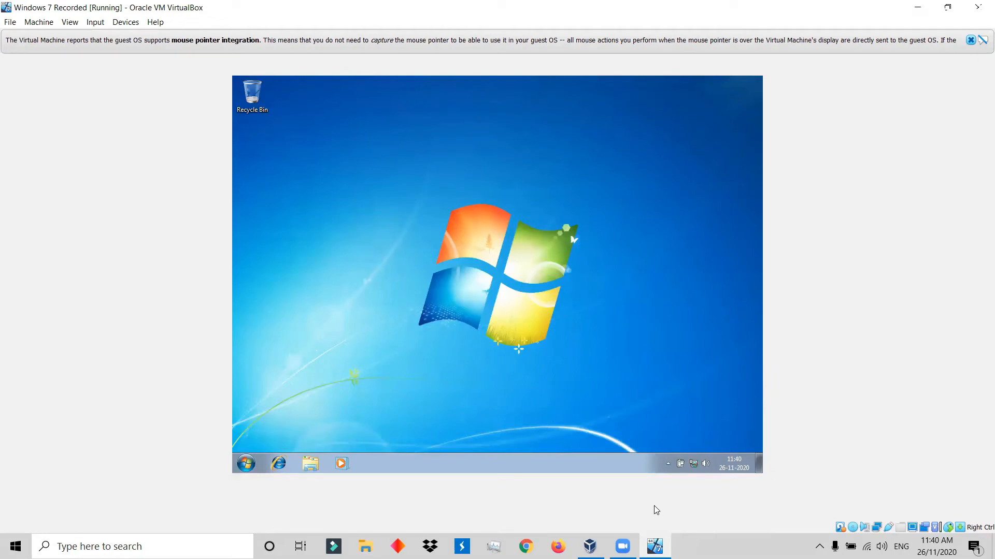
# Switch to VirtualBox Manager, start the Windows Server 2012 Recorded virtual machine, and move its window clear of the machine list.
pyautogui.click(590, 547)
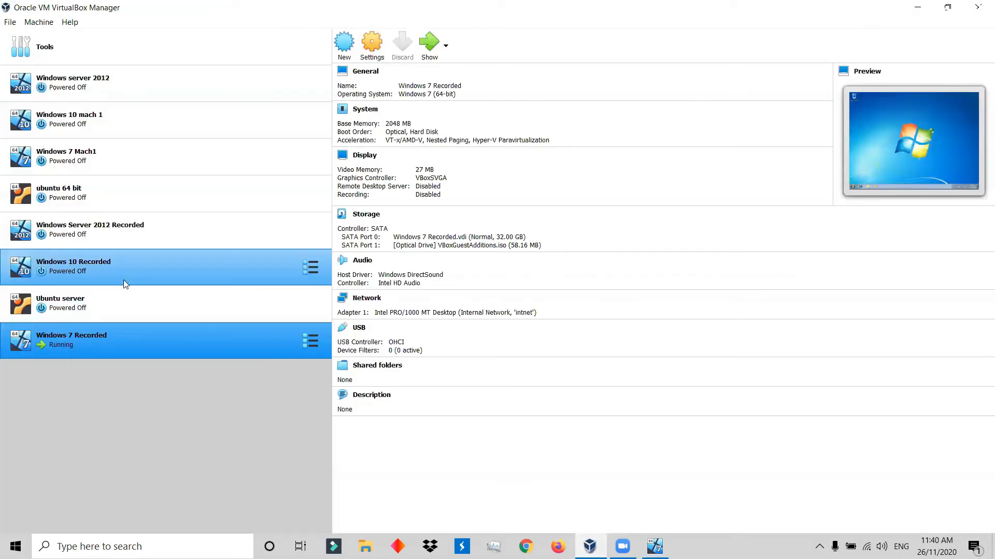
pyautogui.click(118, 245)
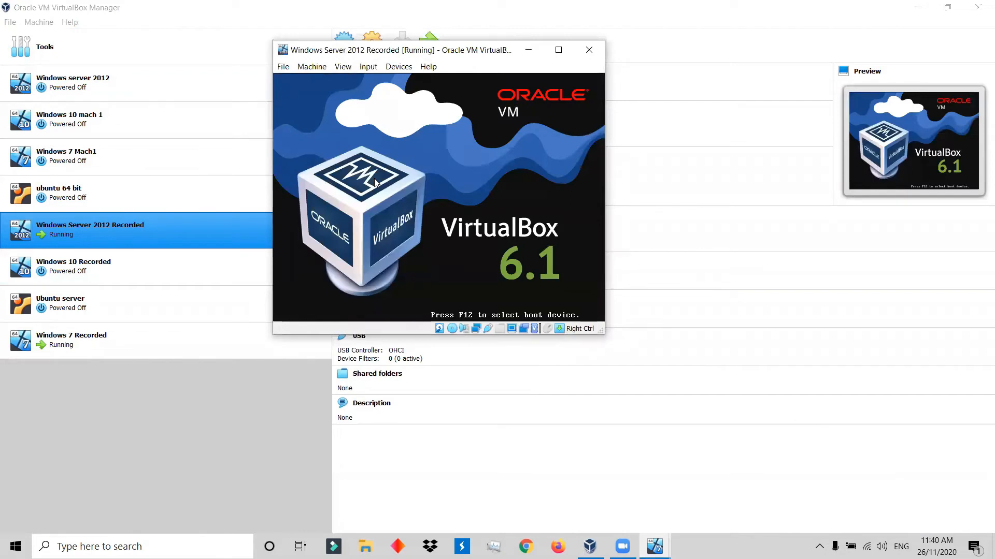
pyautogui.moveTo(443, 55); pyautogui.dragTo(566, 70)
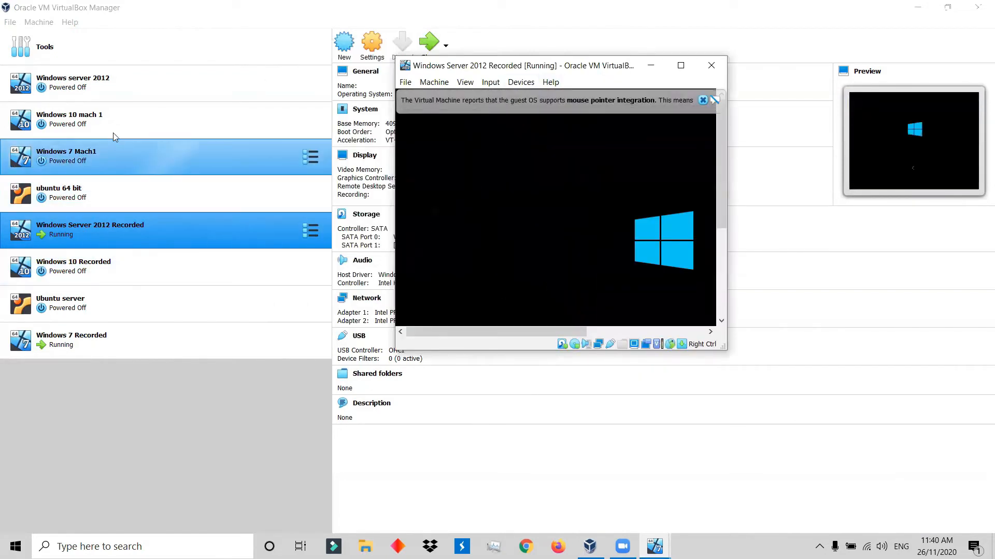
# Start the Windows 10 Recorded virtual machine and switch its window to Scaled Mode.
pyautogui.click(106, 270)
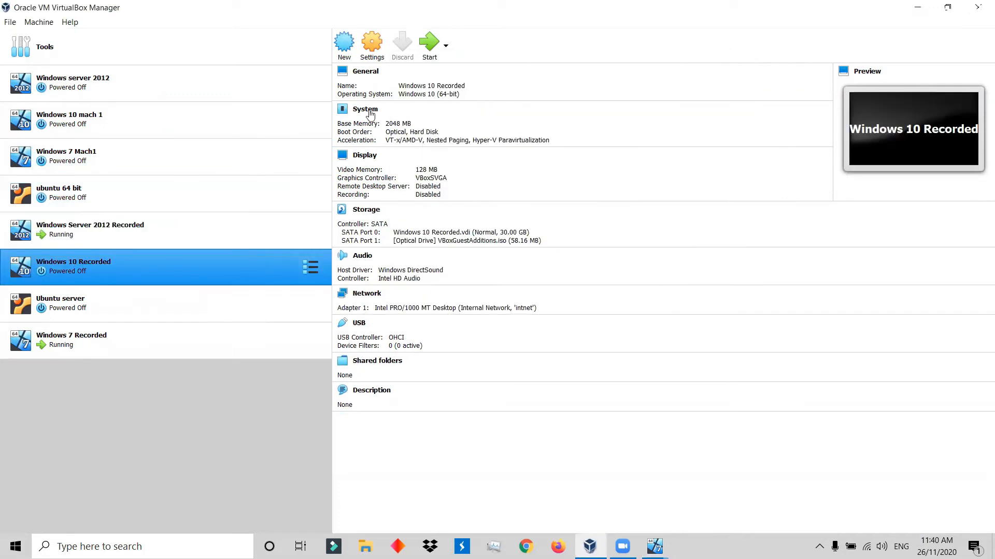
pyautogui.click(428, 44)
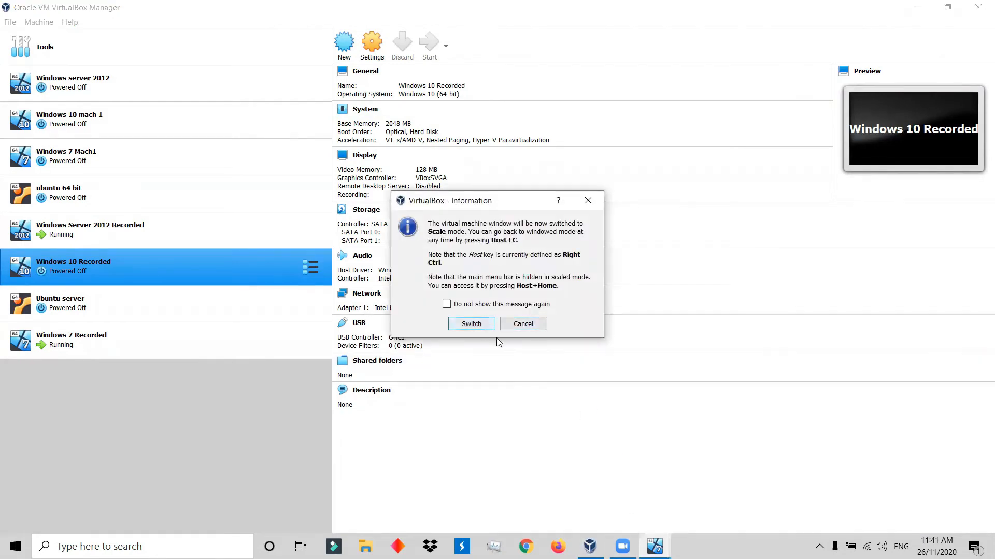
pyautogui.click(471, 323)
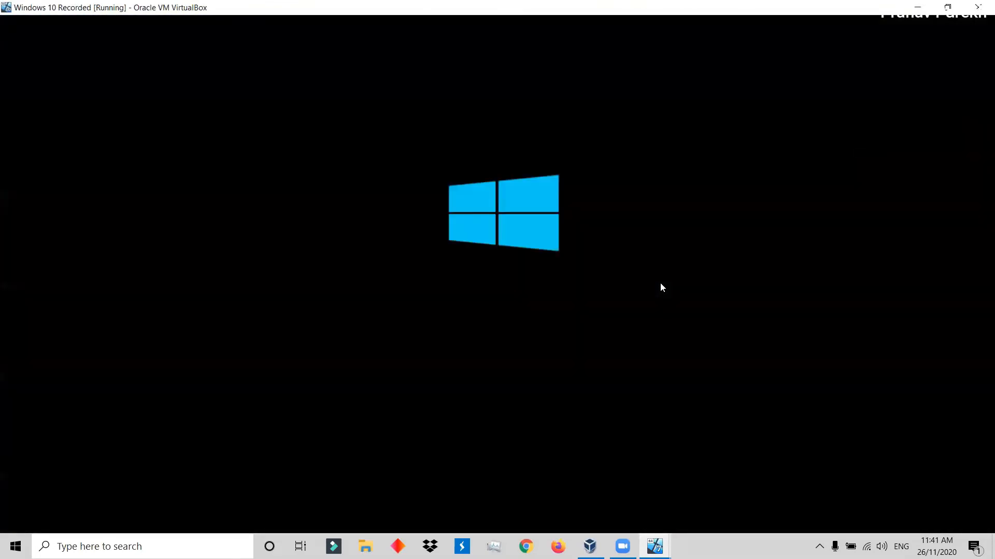
# Switch to the Windows Server 2012 Recorded machine in a maximized window and send Ctrl-Alt-Del to the guest.
pyautogui.moveTo(654, 546)
pyautogui.click(669, 501)
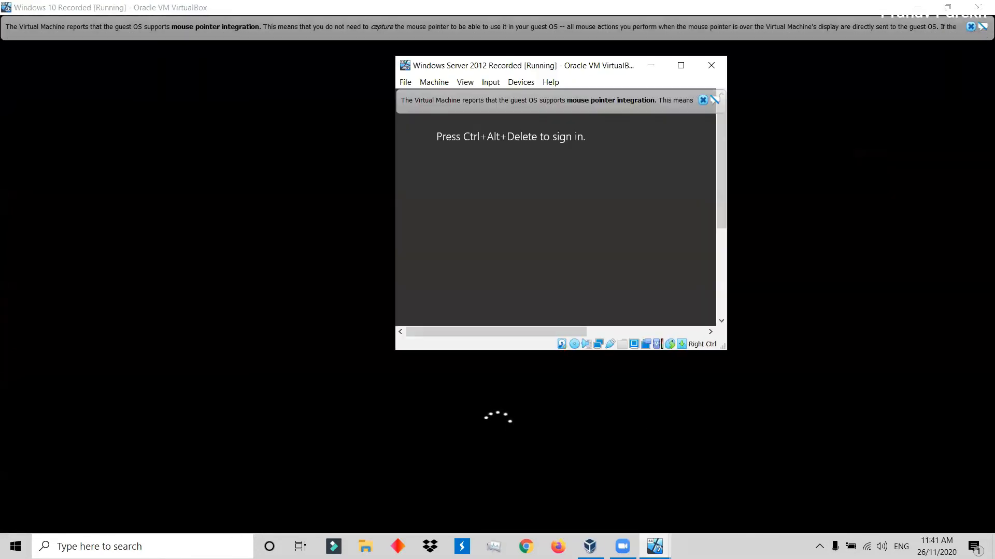
pyautogui.click(682, 66)
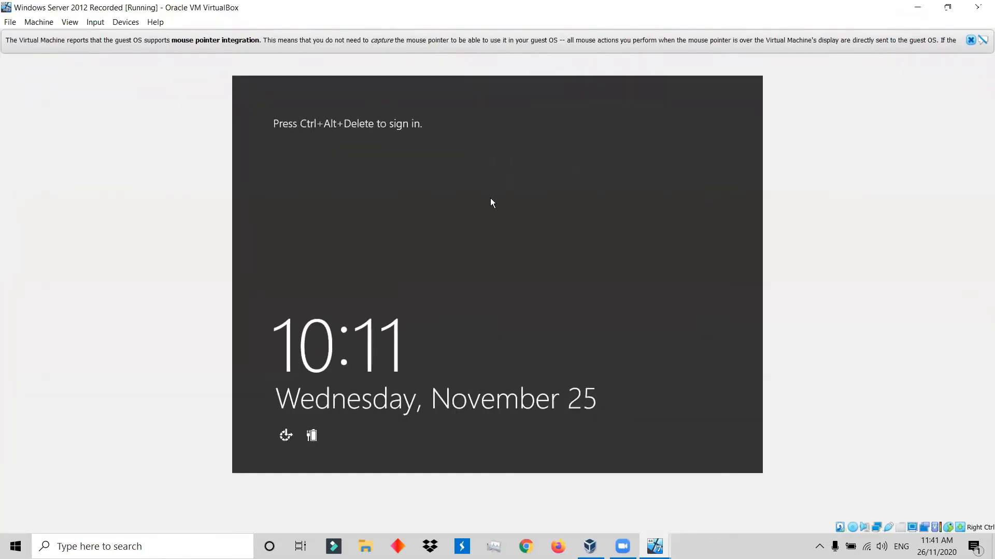
pyautogui.click(95, 22)
pyautogui.moveTo(118, 37)
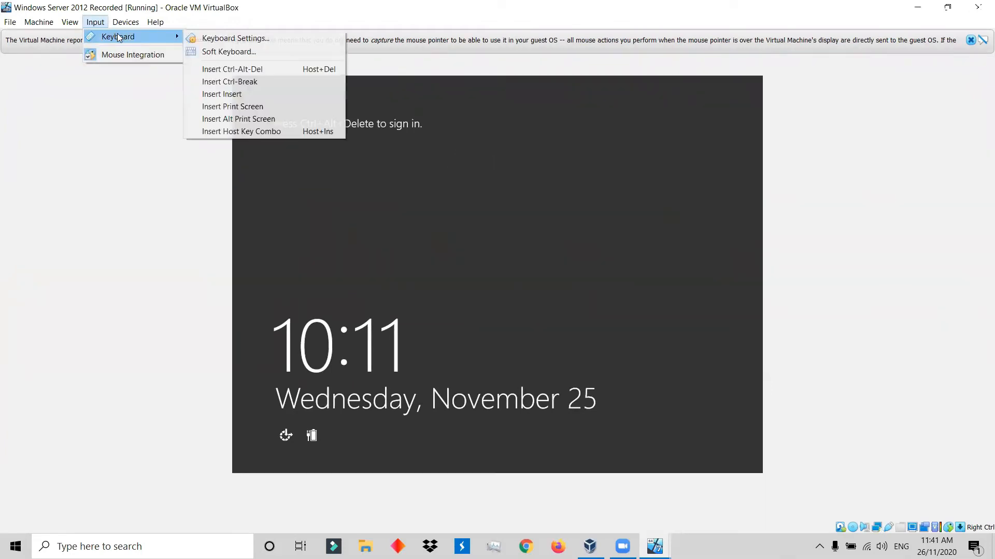
pyautogui.click(247, 69)
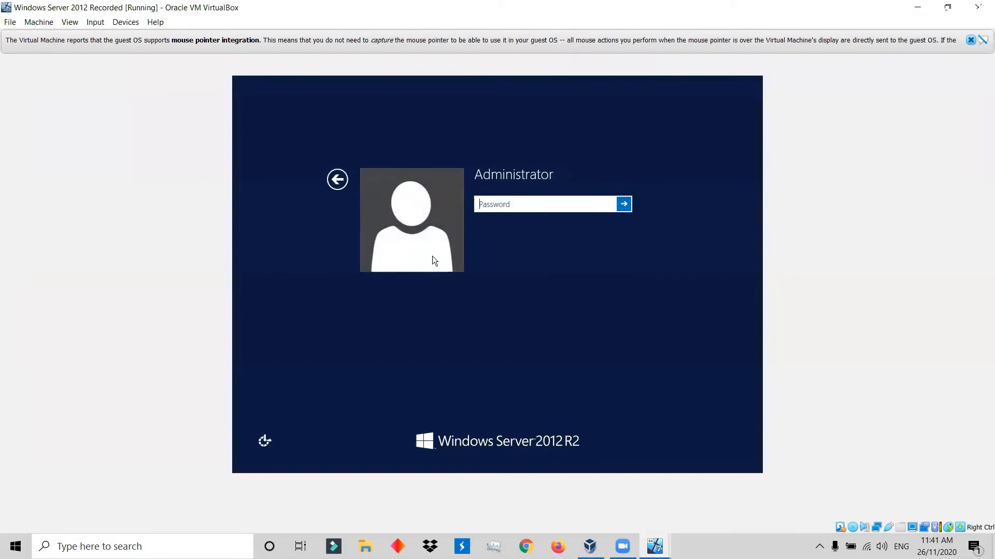
# Sign in to the Windows Server Administrator account with the account password.
pyautogui.write('****')
pyautogui.press('BackSpace')
pyautogui.press('BackSpace')
pyautogui.press('BackSpace')
pyautogui.press('BackSpace')
pyautogui.write('*************')
pyautogui.press('Return')
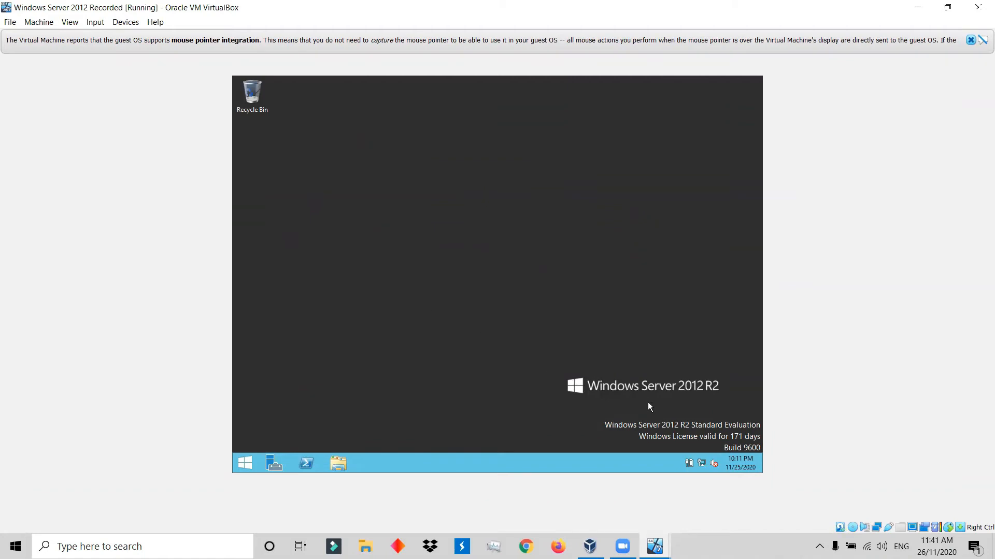
# Open the server's network adapter settings through the Network and Sharing Center.
pyautogui.rightClick(703, 464)
pyautogui.click(697, 457)
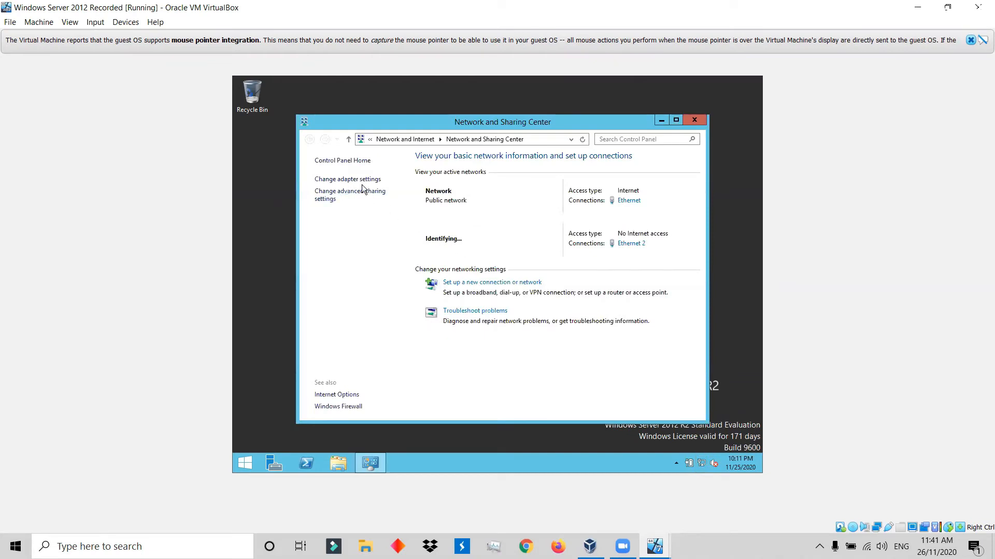
pyautogui.click(361, 179)
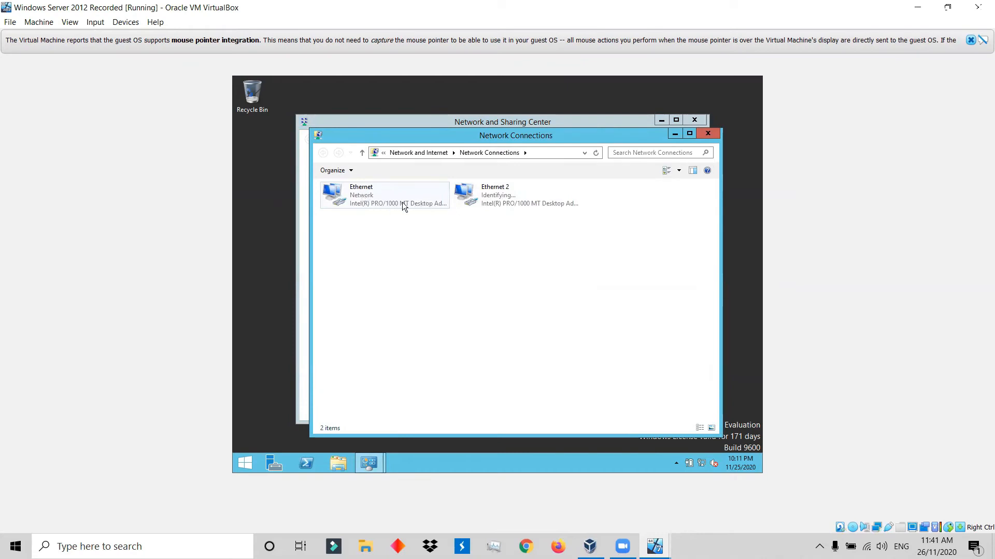
# Rename the Ethernet 2 connection as Internal Network.
pyautogui.rightClick(497, 200)
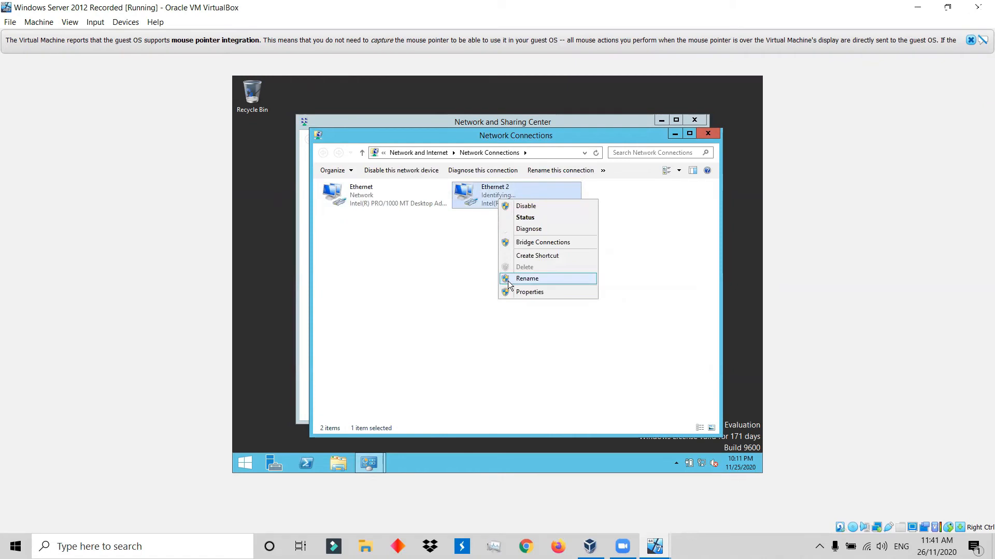
pyautogui.click(527, 279)
pyautogui.write('I')
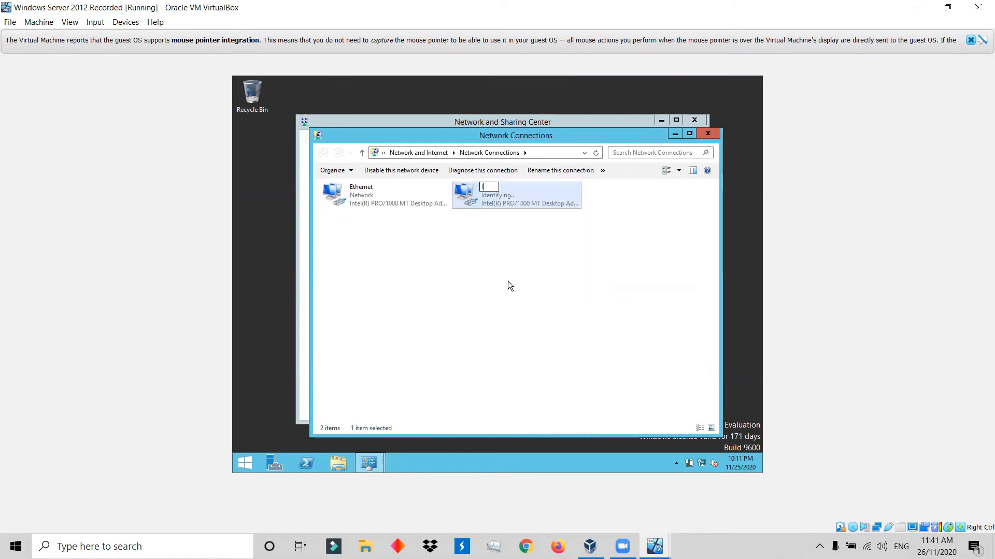
pyautogui.write('nternal Netword')
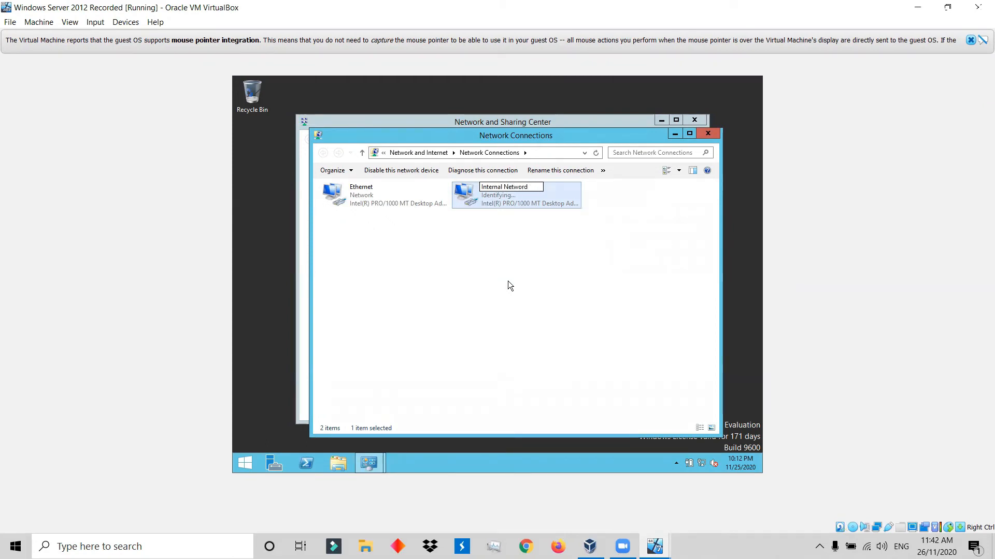
pyautogui.press('BackSpace')
pyautogui.write('k')
pyautogui.press('Return')
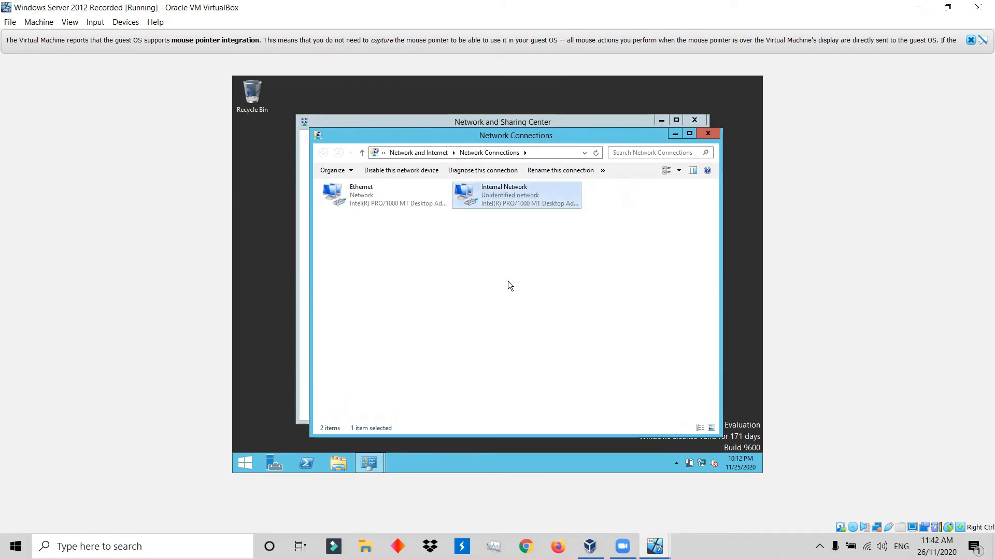
pyautogui.rightClick(515, 190)
pyautogui.click(545, 283)
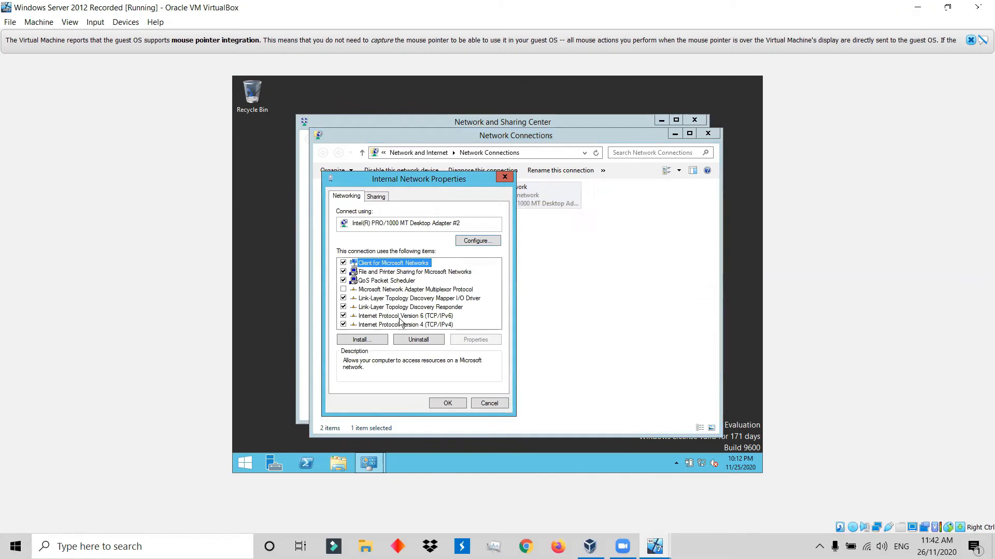
pyautogui.click(426, 324)
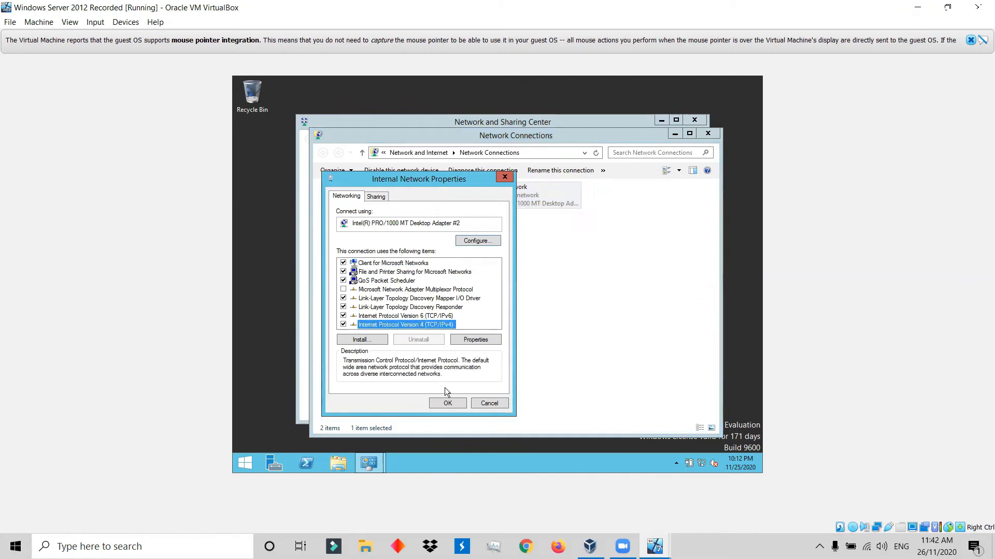
pyautogui.click(447, 403)
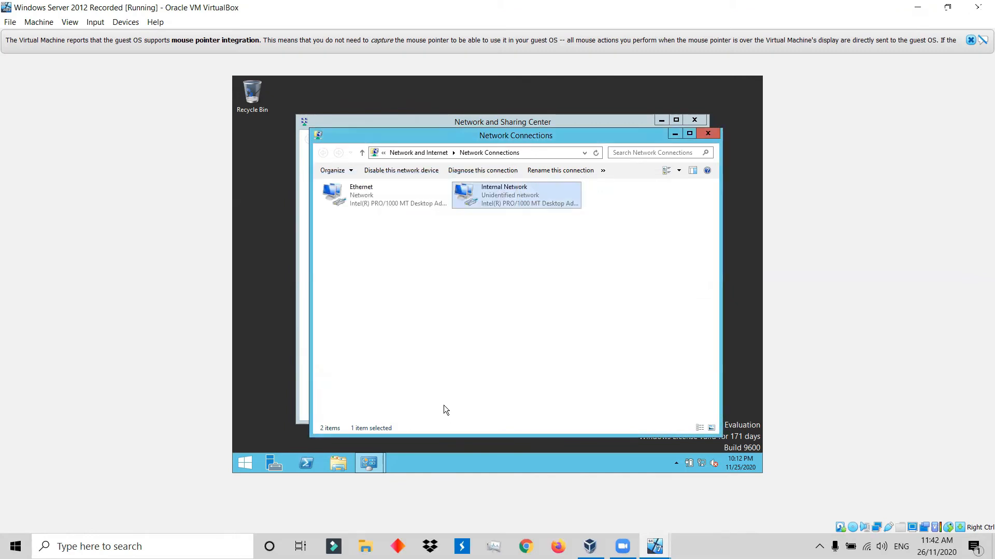
# Open the Internal Network adapter's TCP/IPv4 properties and switch them to a manually specified IP address.
pyautogui.rightClick(534, 191)
pyautogui.click(557, 288)
pyautogui.click(437, 325)
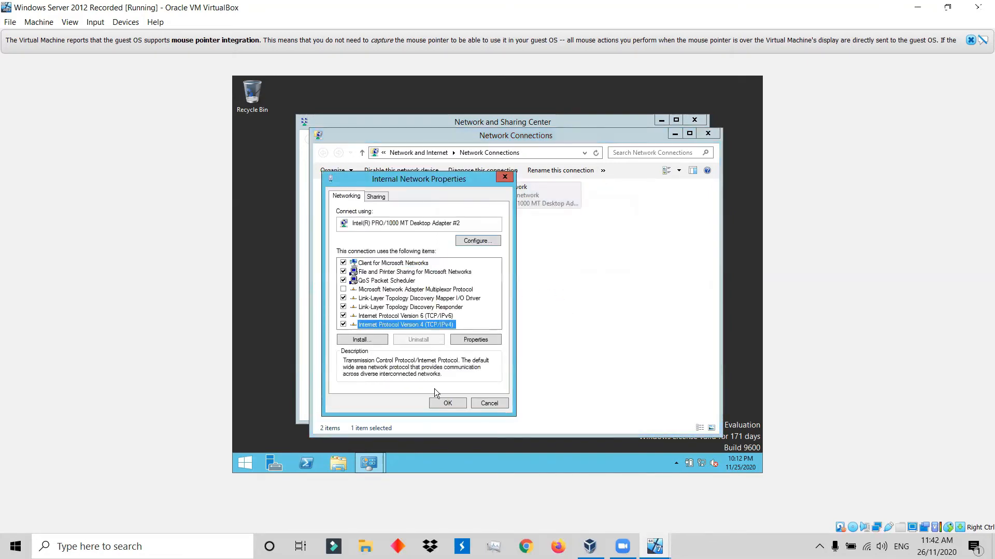
pyautogui.click(471, 338)
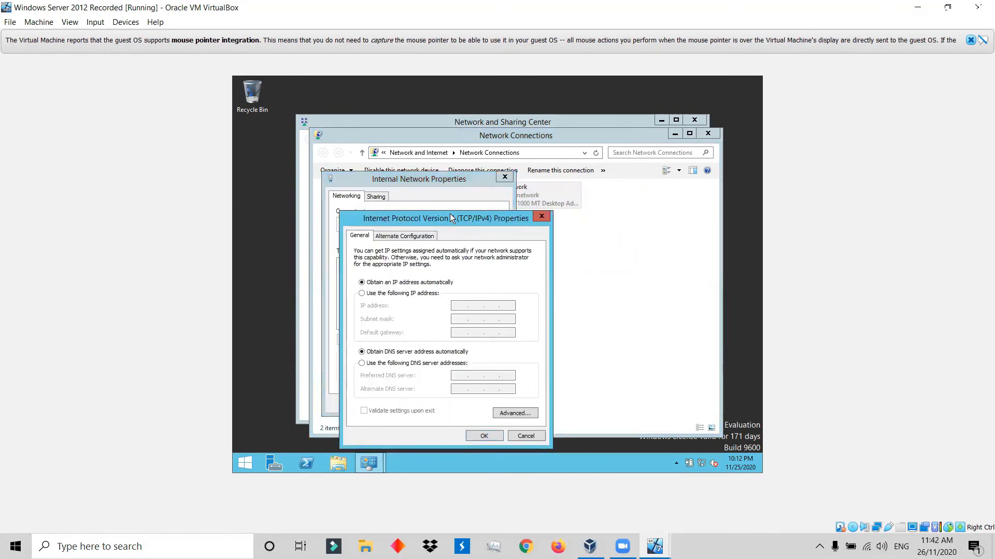
pyautogui.moveTo(450, 217); pyautogui.dragTo(479, 181)
pyautogui.click(404, 256)
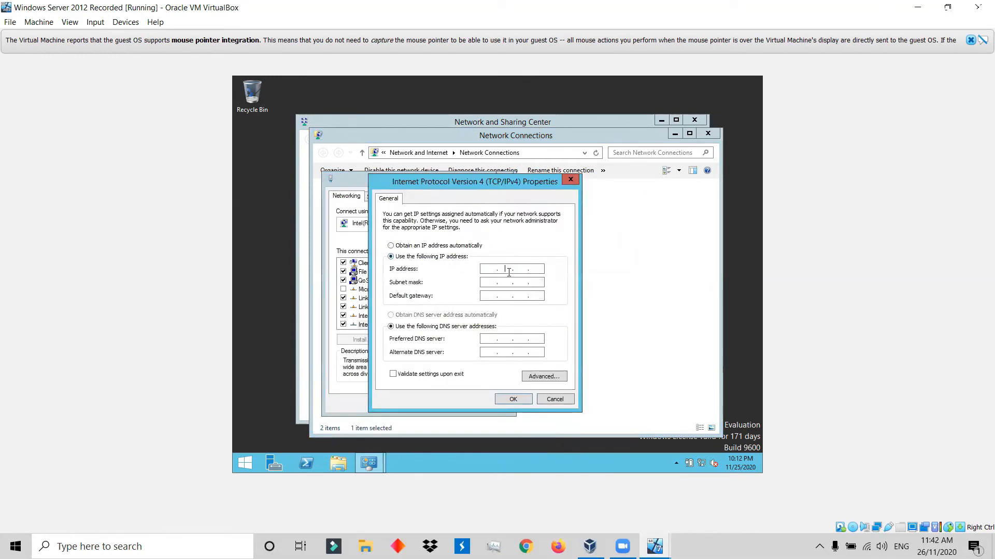
# Enter the adapter's 192.168 static and preferred DNS addresses, fill in the subnet mask, and apply with validation upon exit.
pyautogui.click(512, 270)
pyautogui.click(483, 269)
pyautogui.write('192 . ')
pyautogui.write('168')
pyautogui.write('192 . ')
pyautogui.write('168')
pyautogui.click(487, 282)
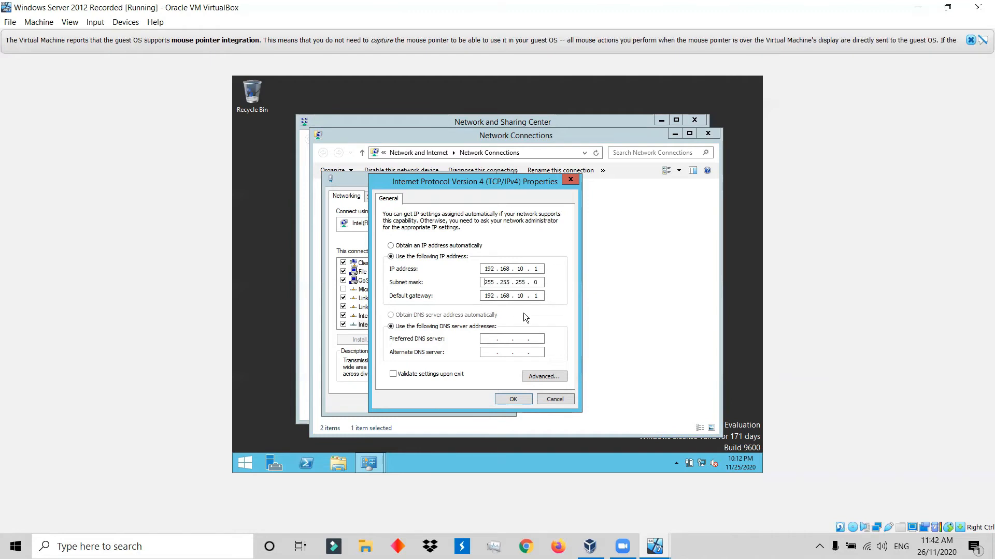
pyautogui.click(487, 339)
pyautogui.write('192 . 168')
pyautogui.click(404, 376)
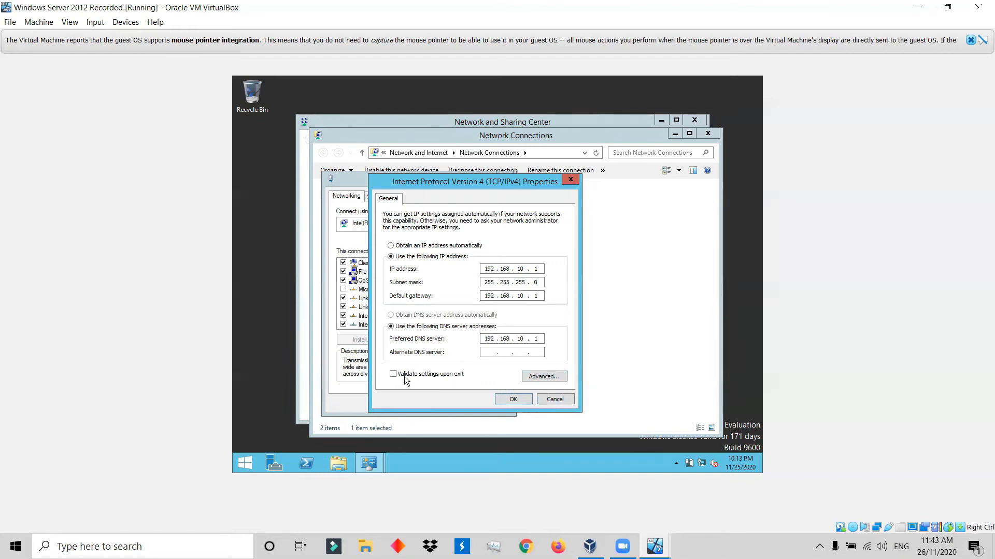
pyautogui.click(505, 402)
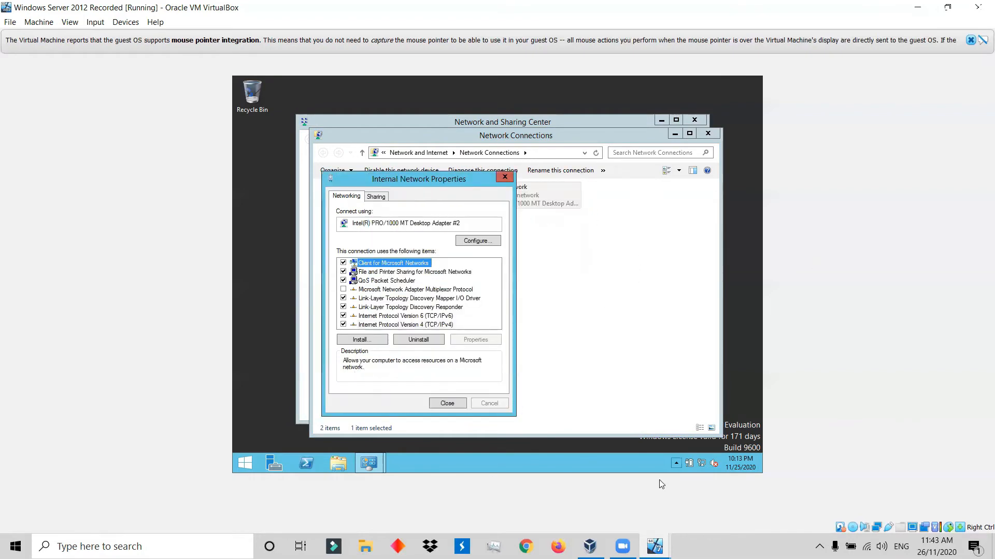
# Switch to the Windows 10 Recorded machine and sign in with the account password.
pyautogui.click(654, 545)
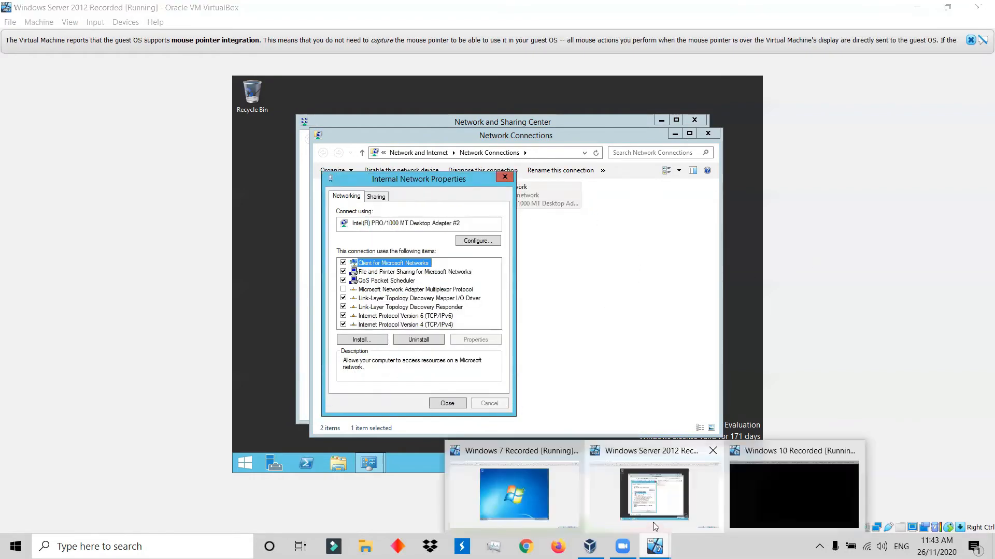
pyautogui.click(800, 492)
pyautogui.click(303, 395)
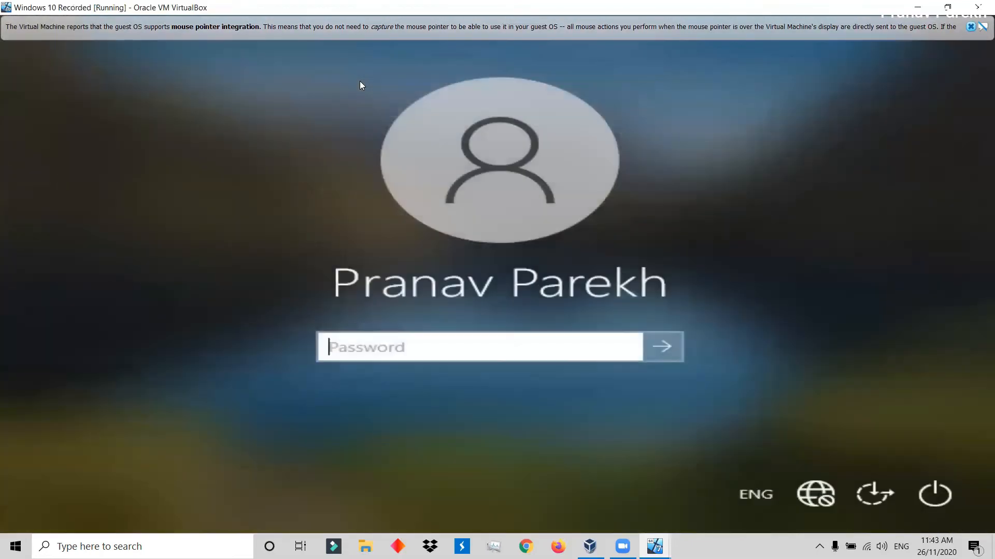
pyautogui.write('*****')
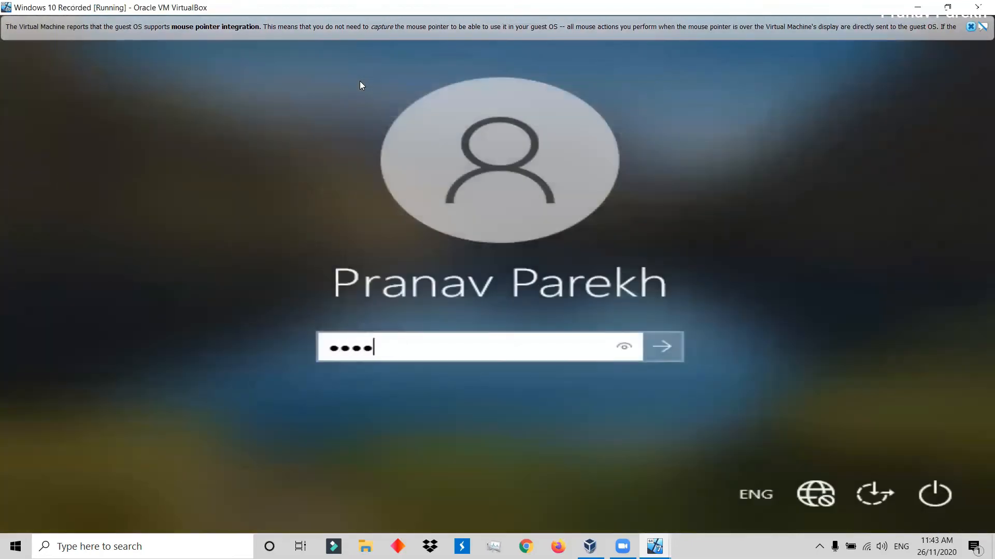
pyautogui.write('*********')
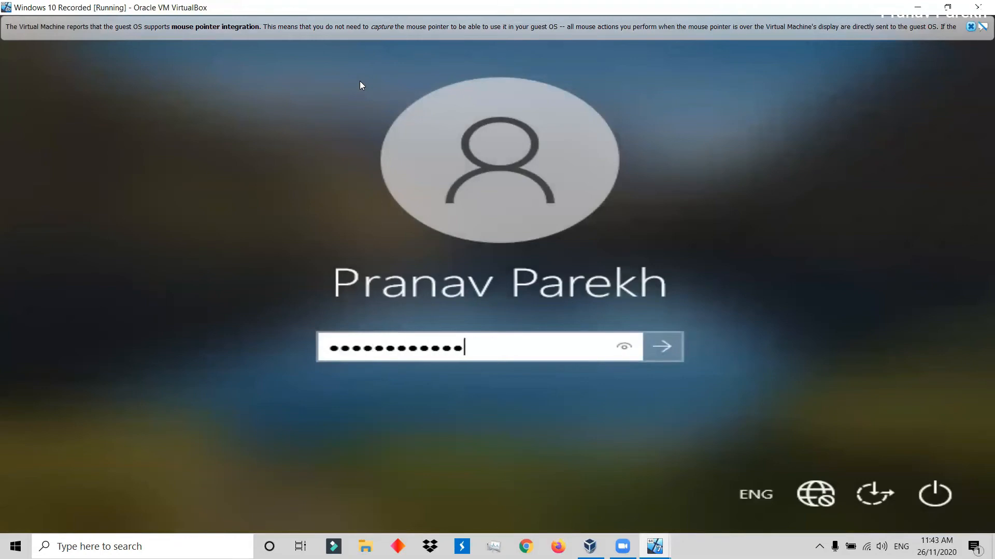
pyautogui.press('Return')
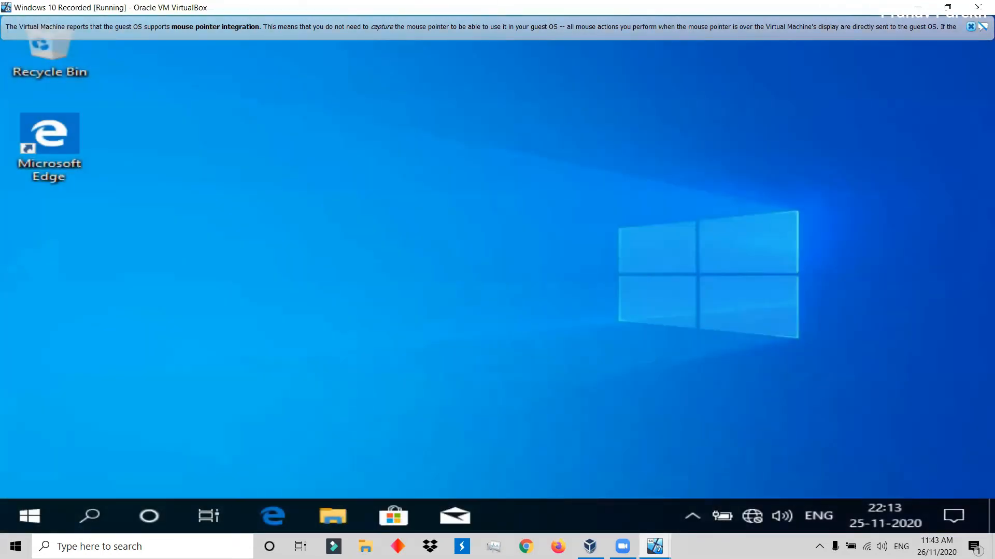
# Open the Windows 10 adapter options through the Ethernet page of the network settings.
pyautogui.rightClick(766, 510)
pyautogui.click(750, 508)
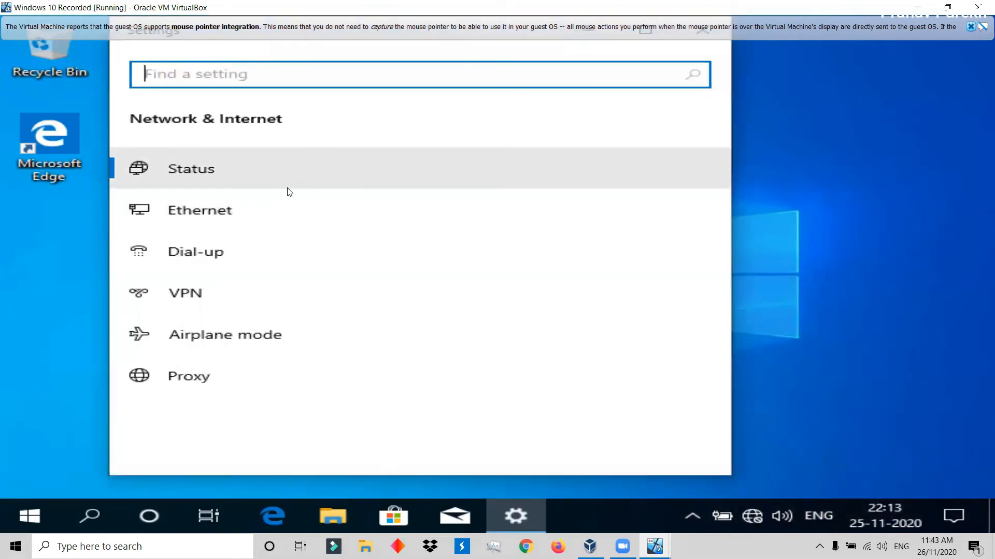
pyautogui.click(337, 213)
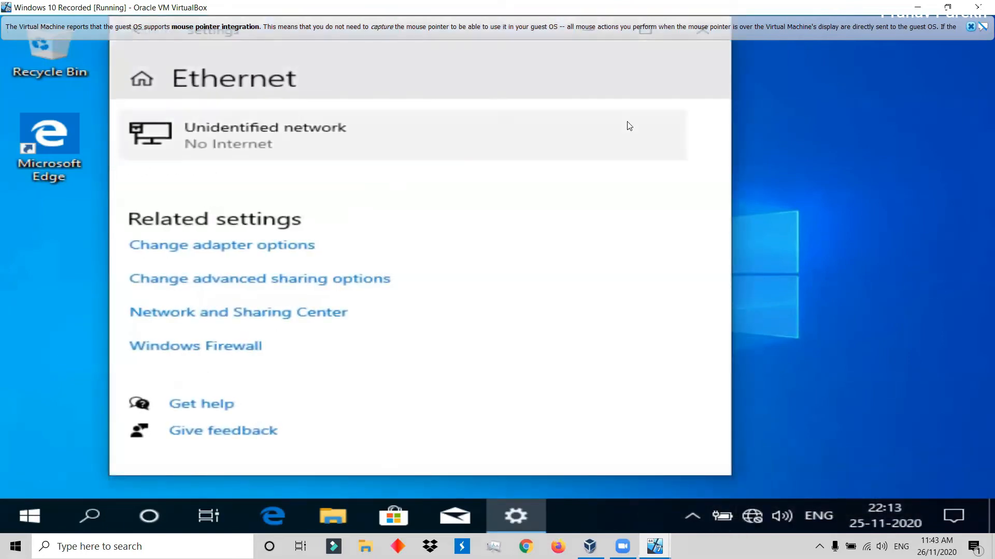
pyautogui.click(653, 30)
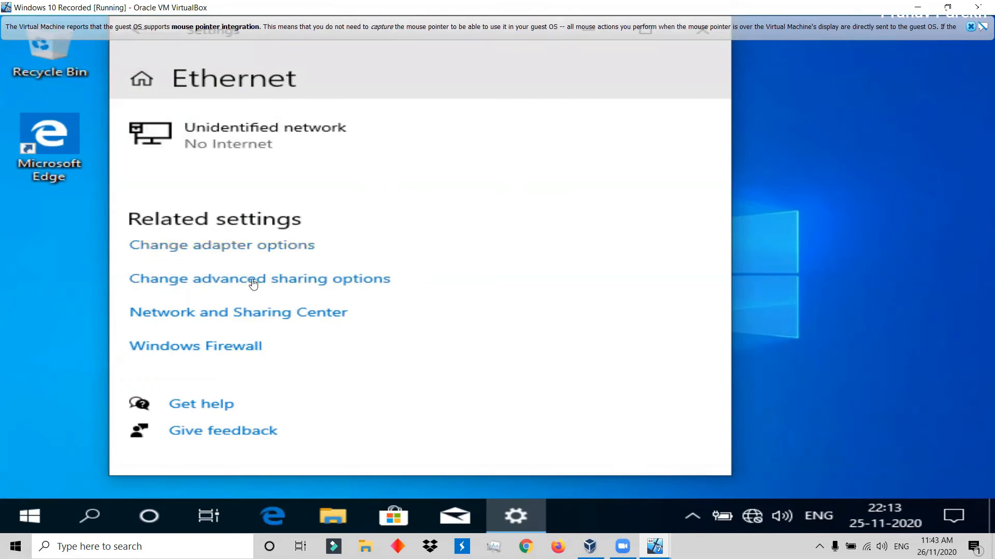
pyautogui.click(239, 248)
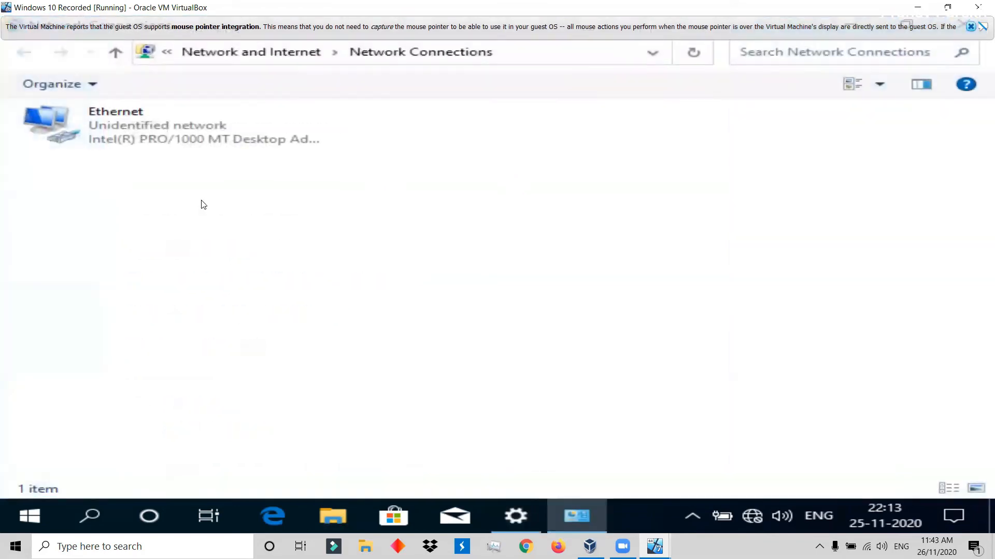
# Open the Ethernet adapter's TCP/IPv4 properties and switch them to a manually specified IP address.
pyautogui.rightClick(164, 130)
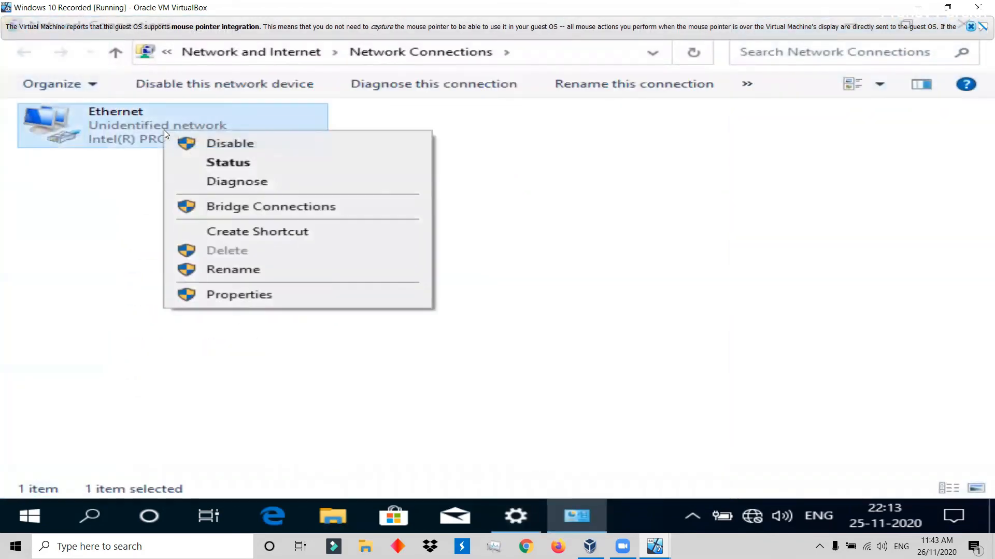
pyautogui.click(231, 296)
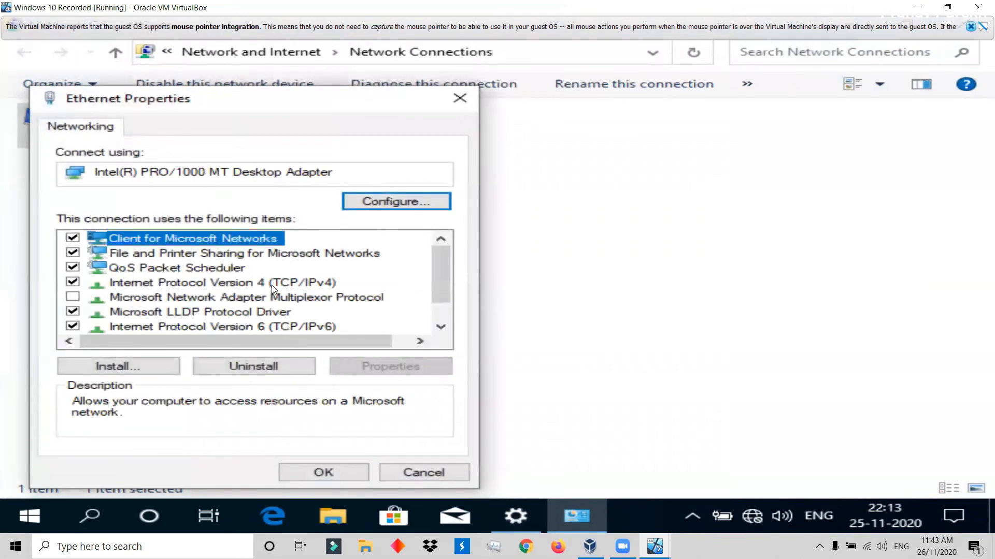
pyautogui.click(265, 284)
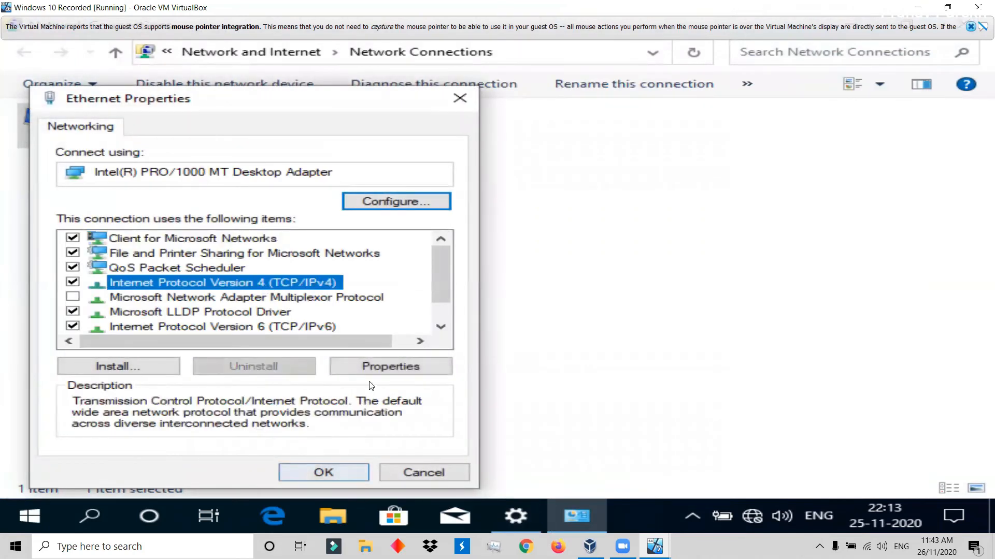
pyautogui.click(374, 368)
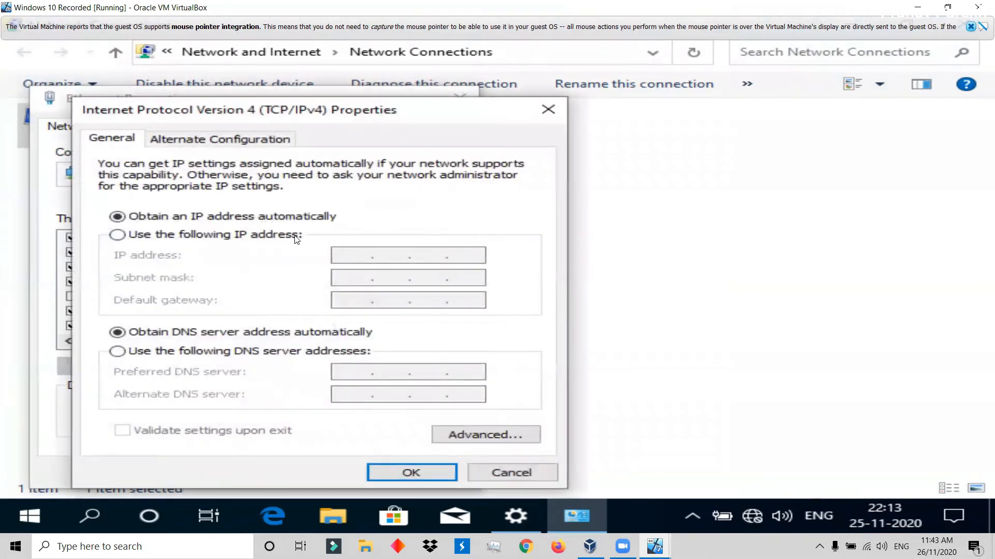
pyautogui.click(297, 237)
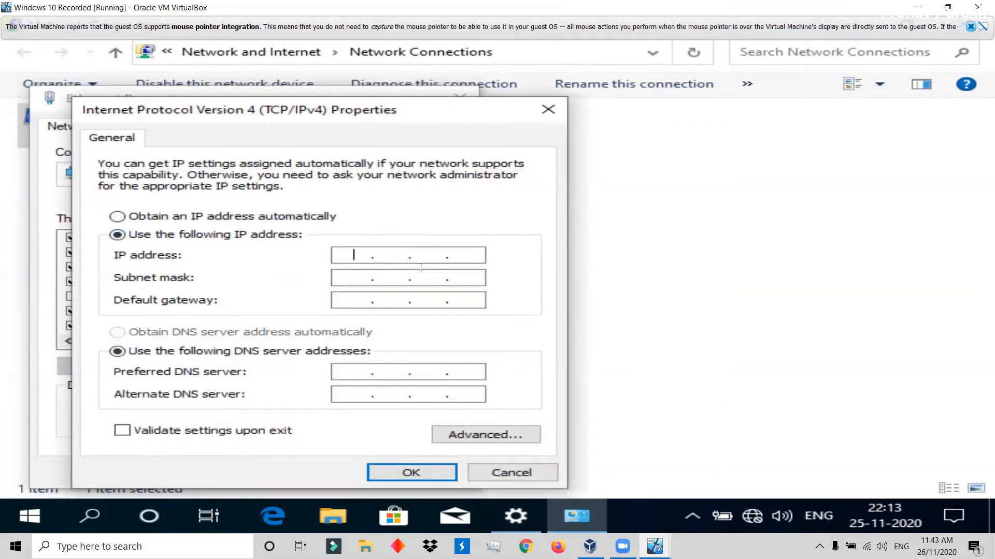
# Enter the static IP address 192.168.10.150, fill in subnet mask 255.255.255.0, and set the default gateway to 192.168.10.1.
pyautogui.press('End')
pyautogui.write('192.168.10.150')
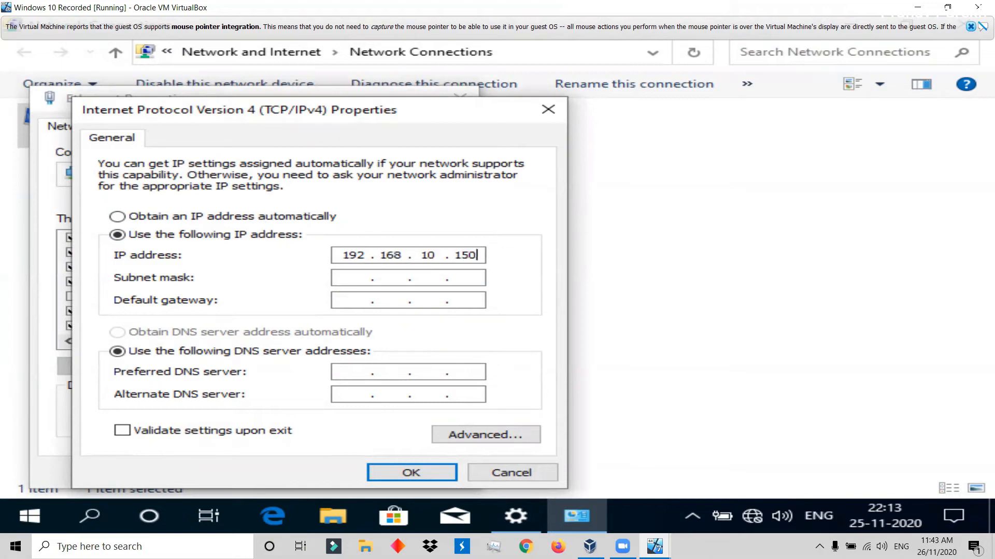
pyautogui.press('Tab')
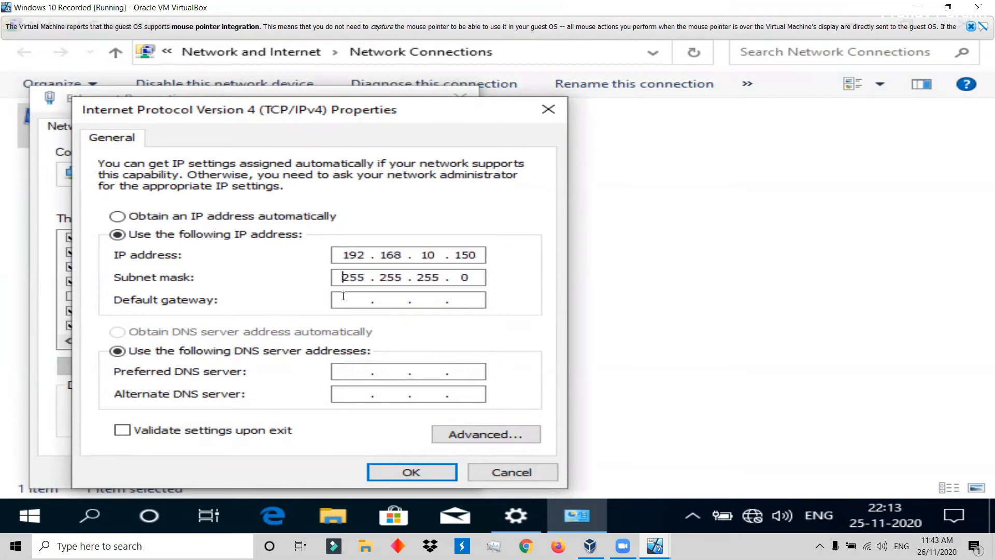
pyautogui.click(343, 297)
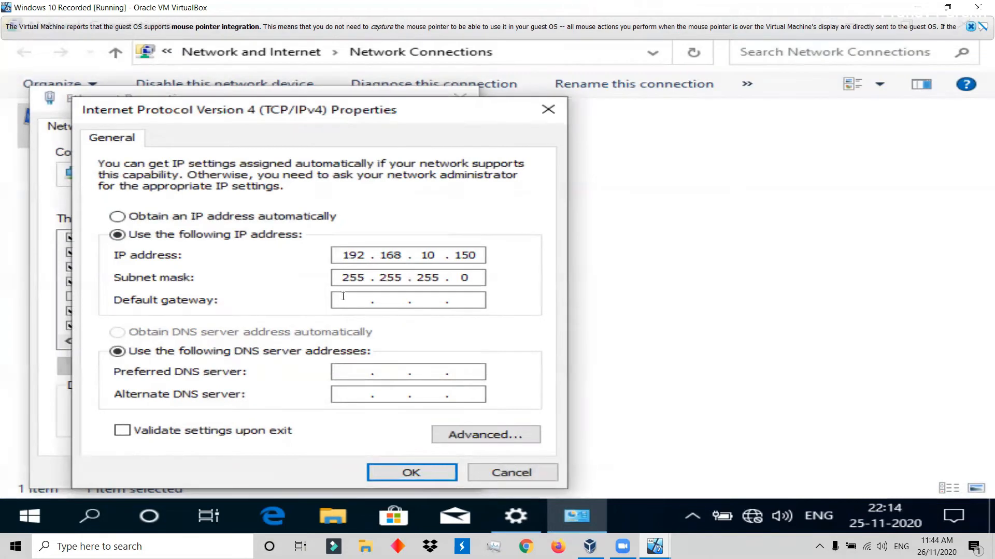
pyautogui.write('1')
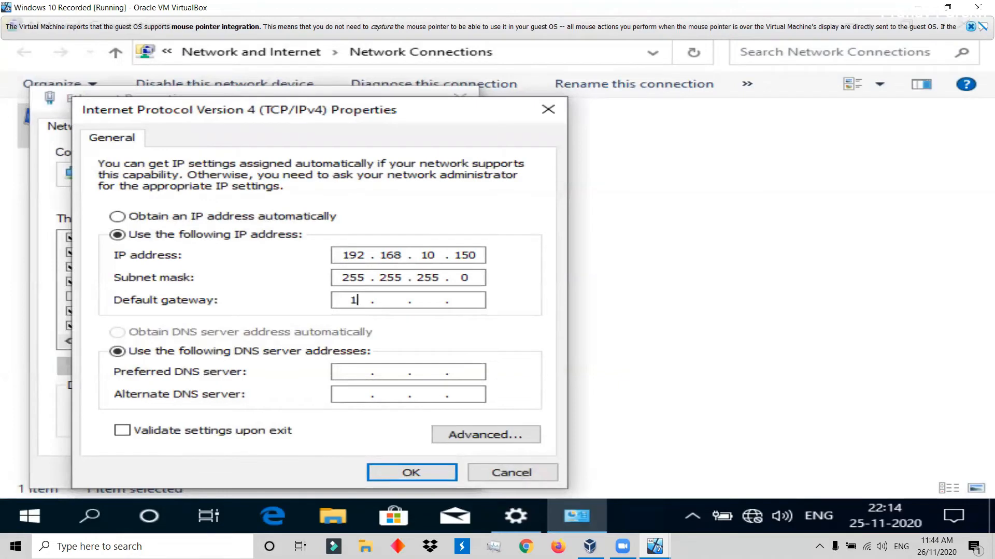
pyautogui.write('92 . 168 . 10 . 1')
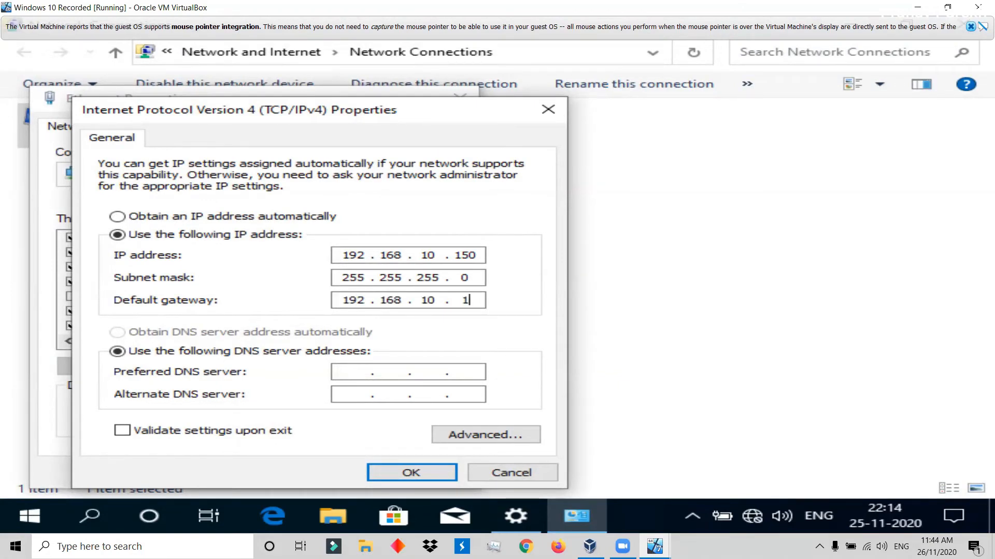
# Set the preferred DNS server to 192.168.10.1 and the alternate to 8.8.8.8, apply with validation upon exit, and close the Ethernet properties.
pyautogui.click(347, 372)
pyautogui.write('192 . 168 . 10 . 1')
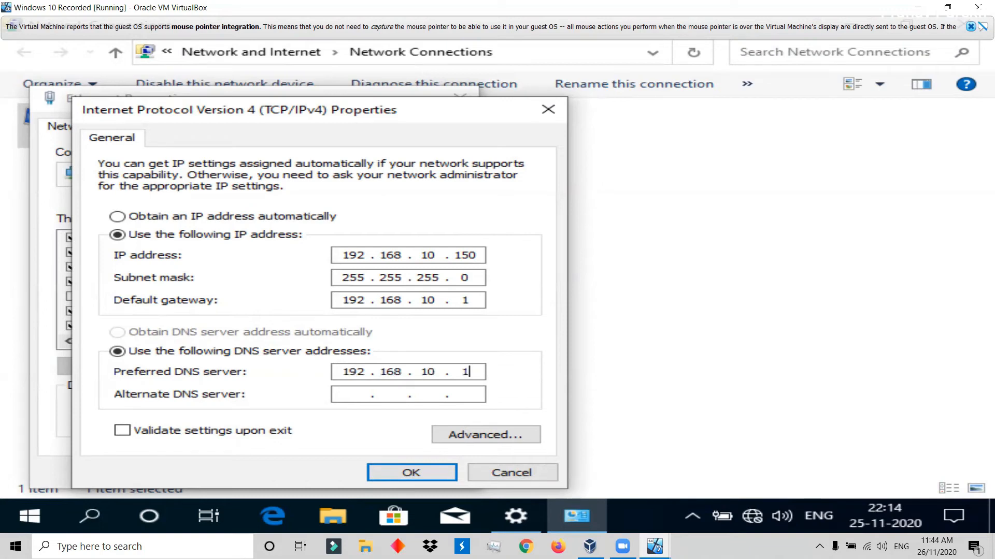
pyautogui.click(357, 395)
pyautogui.write('8.8.8.8')
pyautogui.click(208, 434)
pyautogui.click(413, 474)
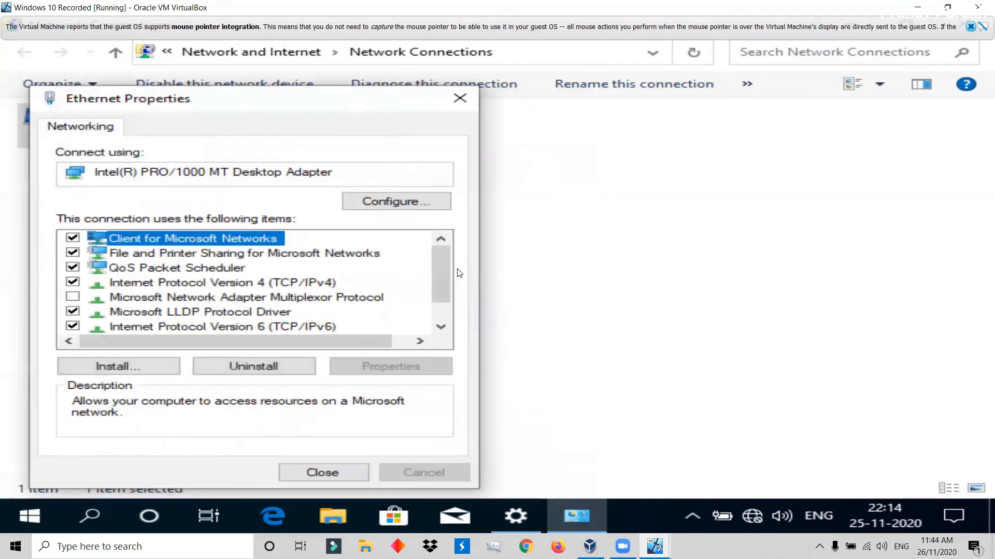
pyautogui.click(459, 98)
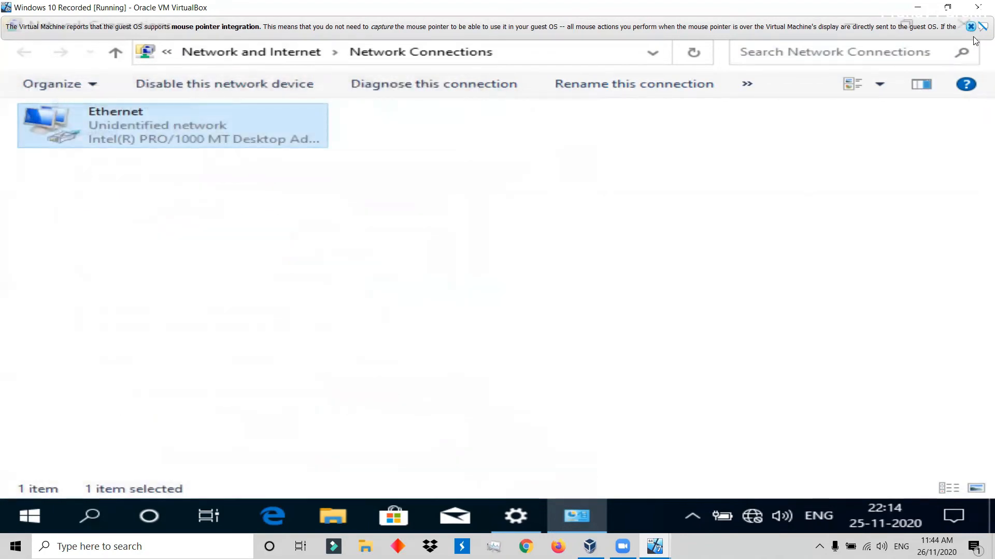
pyautogui.click(971, 27)
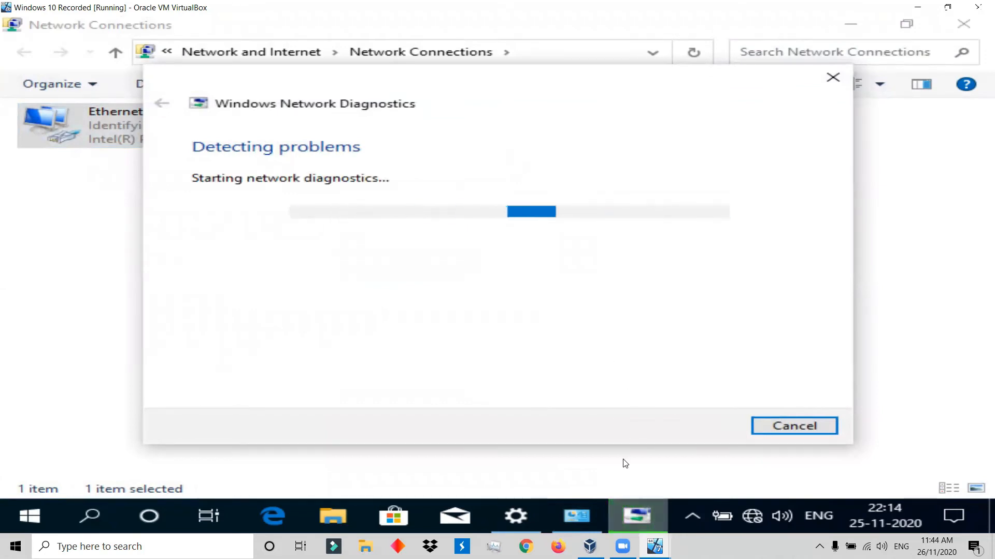
# Switch to the Windows 7 Recorded machine and open its adapter settings through the Network and Sharing Center.
pyautogui.moveTo(654, 547)
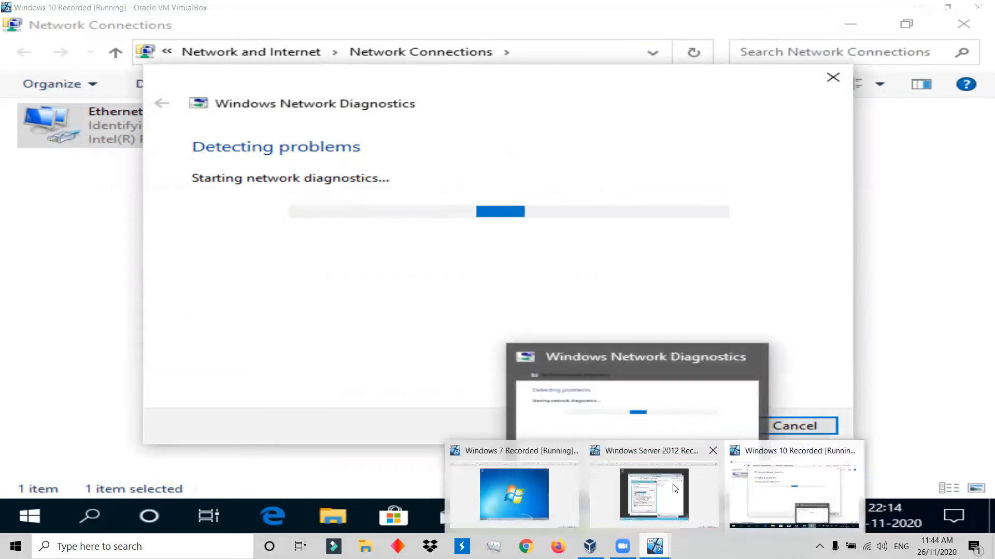
pyautogui.click(543, 505)
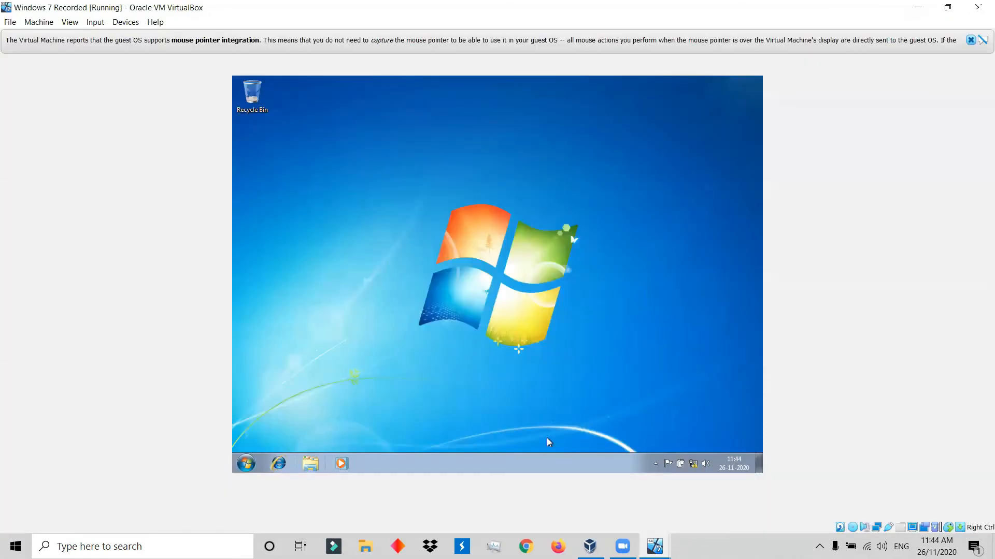
pyautogui.rightClick(693, 467)
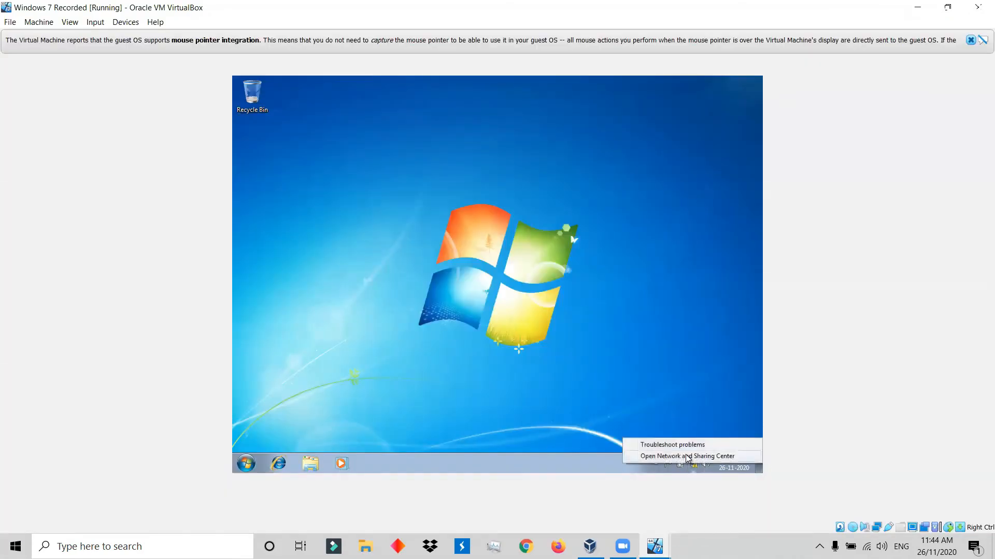
pyautogui.click(687, 454)
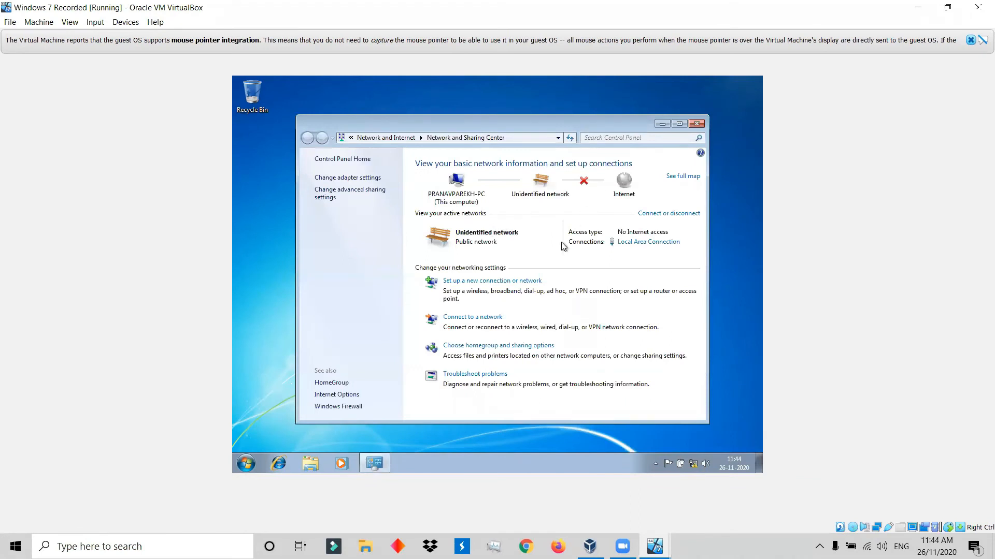
pyautogui.click(358, 179)
# Open the Local Area Connection's TCP/IPv4 properties and switch them to a manually specified IP address.
pyautogui.rightClick(356, 182)
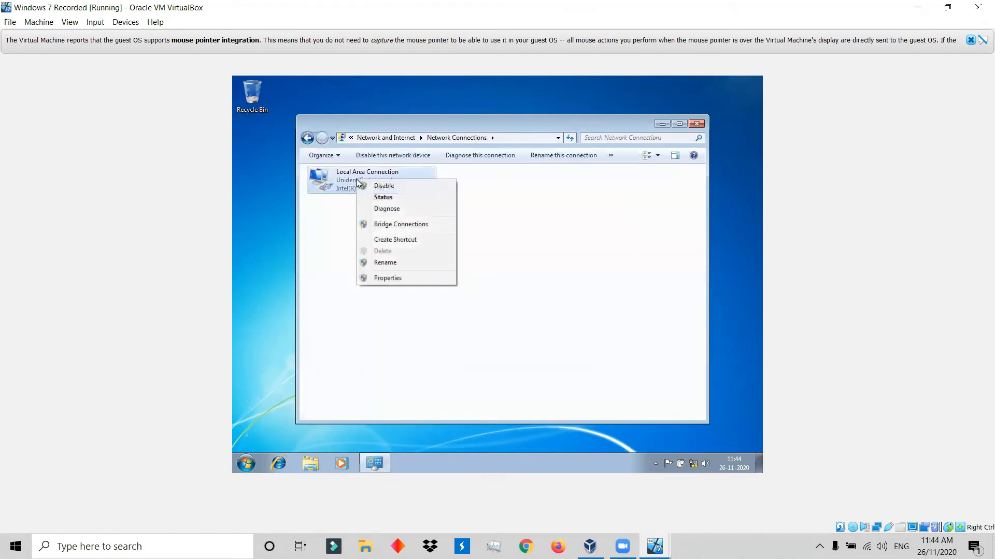
pyautogui.click(379, 276)
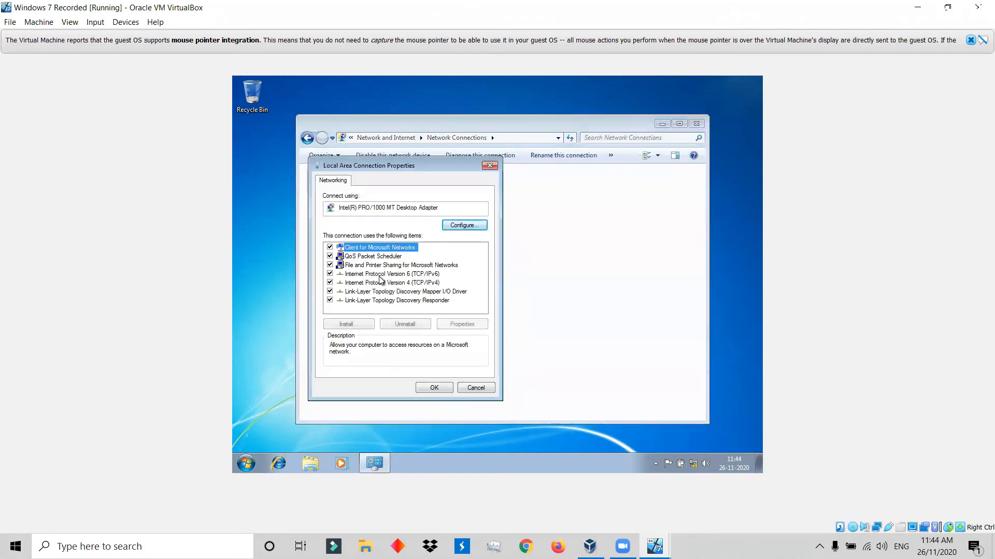
pyautogui.click(407, 283)
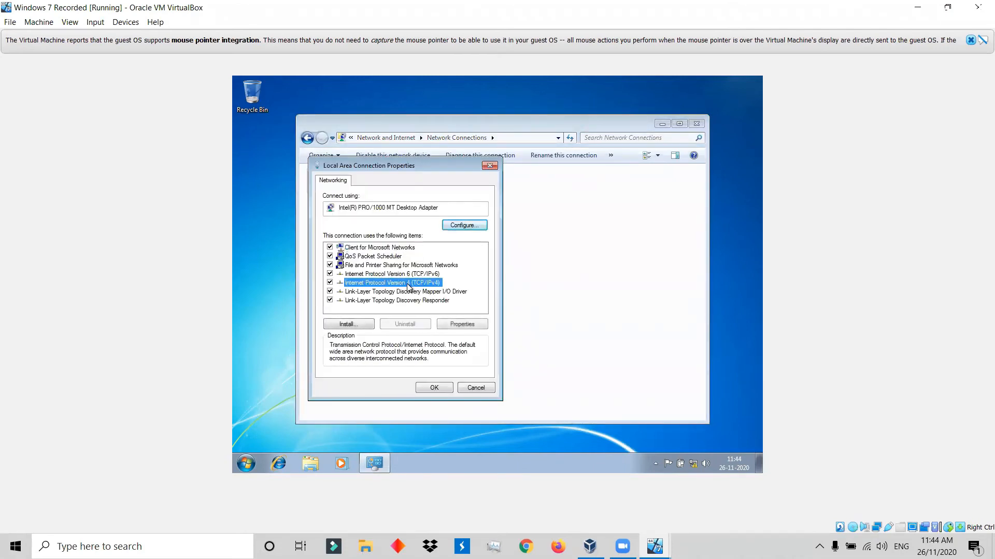
pyautogui.click(462, 325)
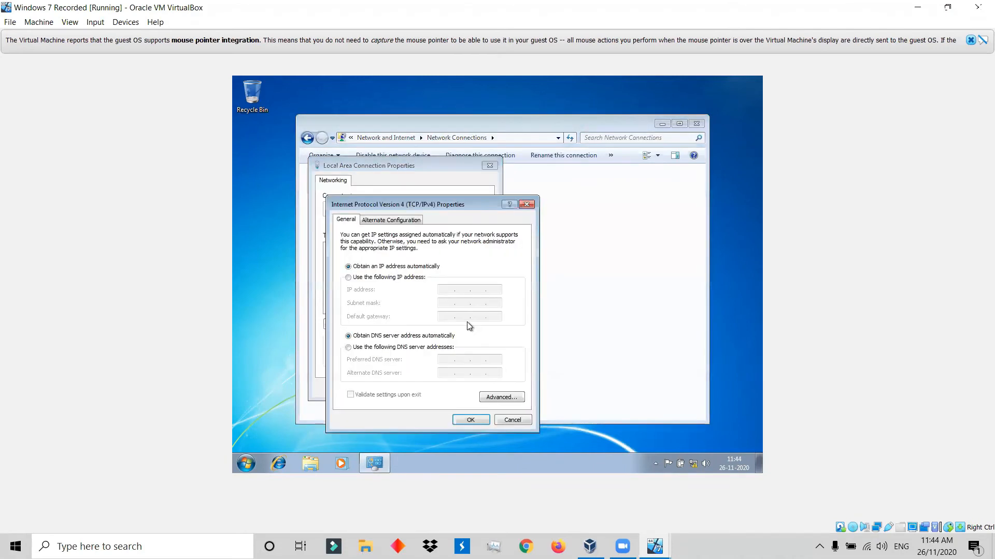
pyautogui.click(405, 279)
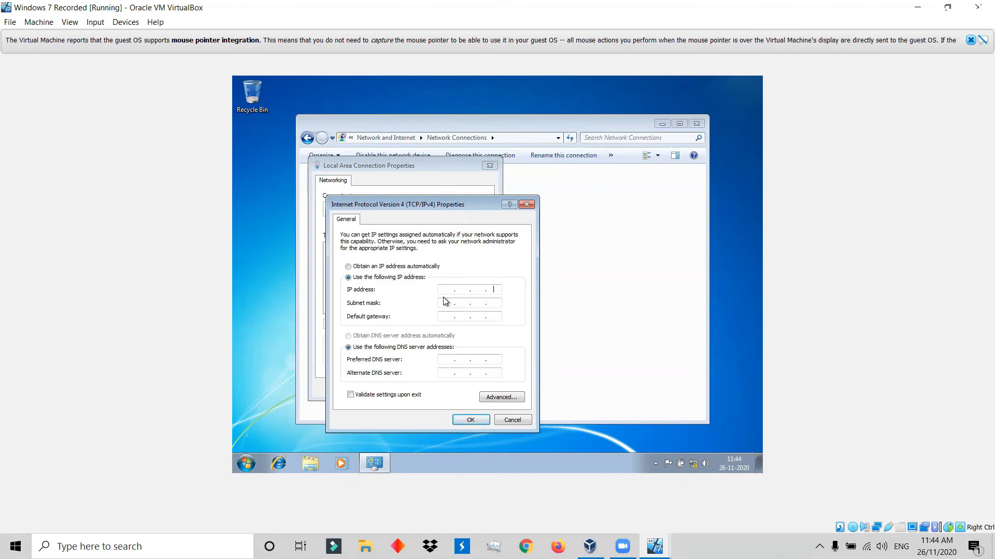
# Enter the static IP address 192.168.10.20, fill in the subnet mask, and enter the default gateway on the 192.168.10 network.
pyautogui.click(443, 290)
pyautogui.write('192 . 168 . 10 . 20')
pyautogui.click(443, 304)
pyautogui.click(445, 316)
pyautogui.write('192 . 168 . 10 . 0')
# Enter the preferred and alternate DNS server addresses, apply them with validation upon exit, and close the Local Area Connection properties.
pyautogui.click(458, 364)
pyautogui.write('192 . 168 . 100')
pyautogui.write('8.8')
pyautogui.click(458, 421)
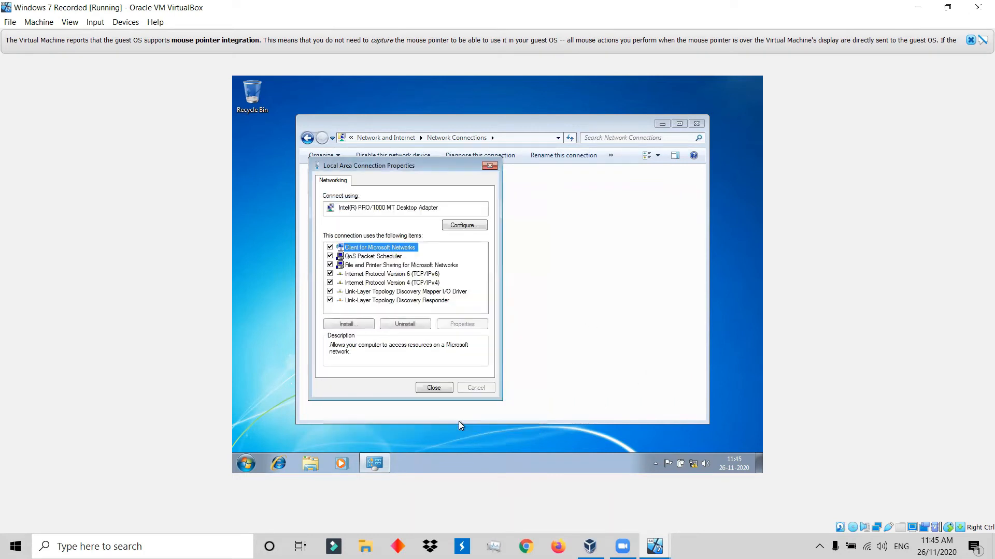
pyautogui.click(441, 383)
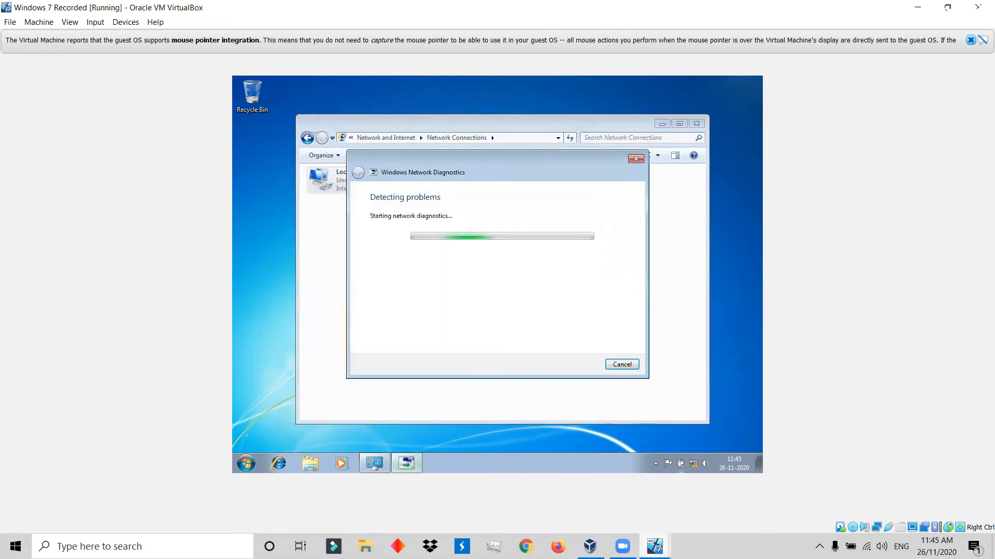
# Switch to the Windows Server 2012 Recorded machine, close all its network and diagnostics windows, and refresh the desktop.
pyautogui.moveTo(654, 545)
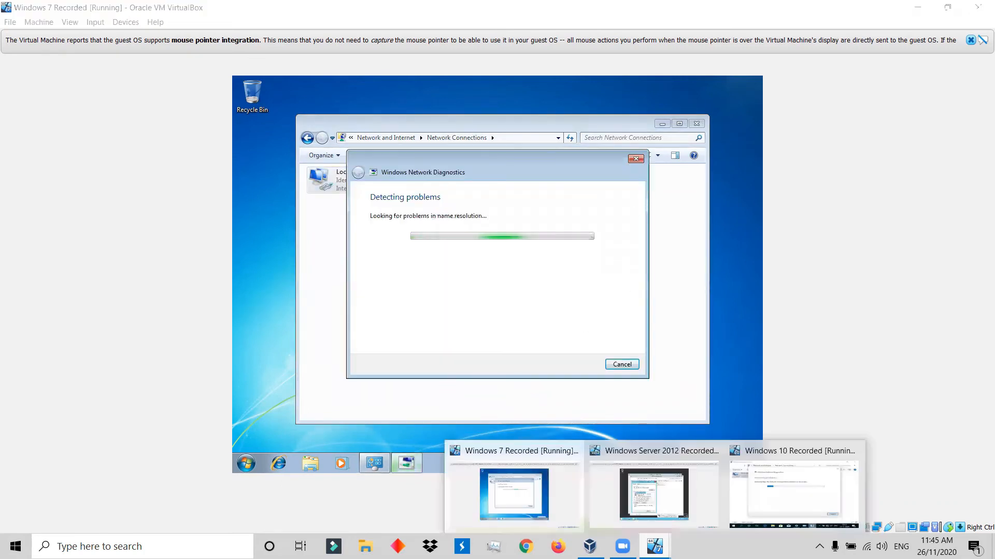
pyautogui.click(629, 490)
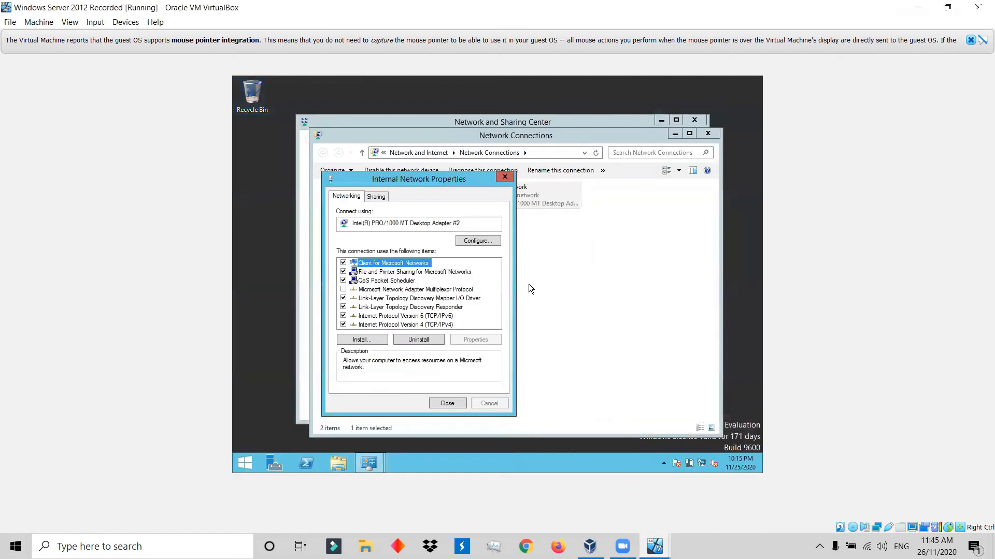
pyautogui.click(448, 403)
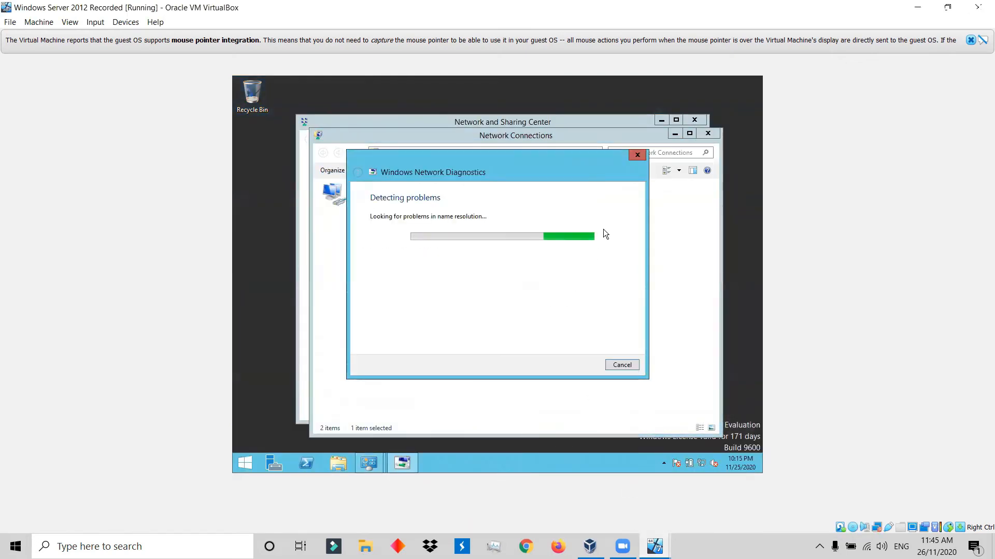
pyautogui.click(641, 156)
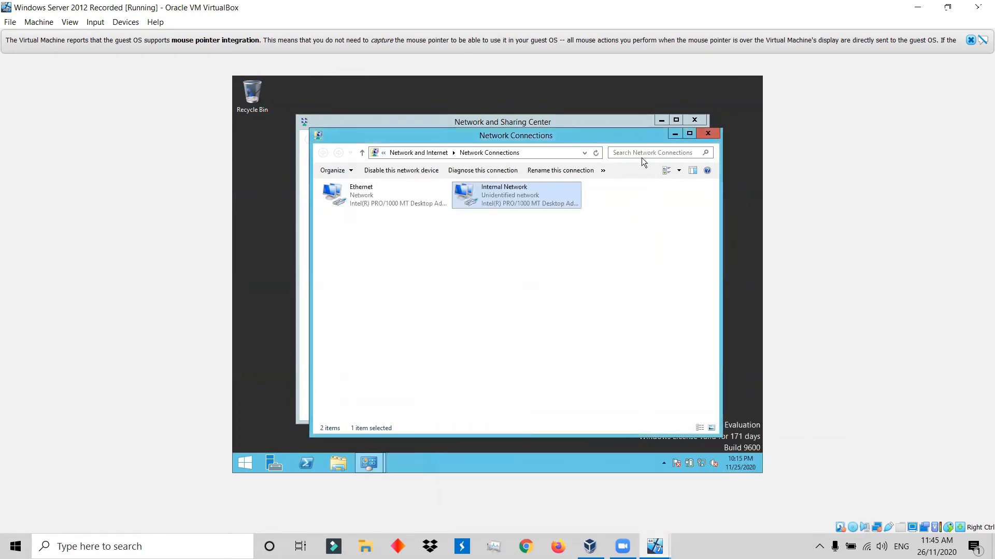
pyautogui.click(707, 134)
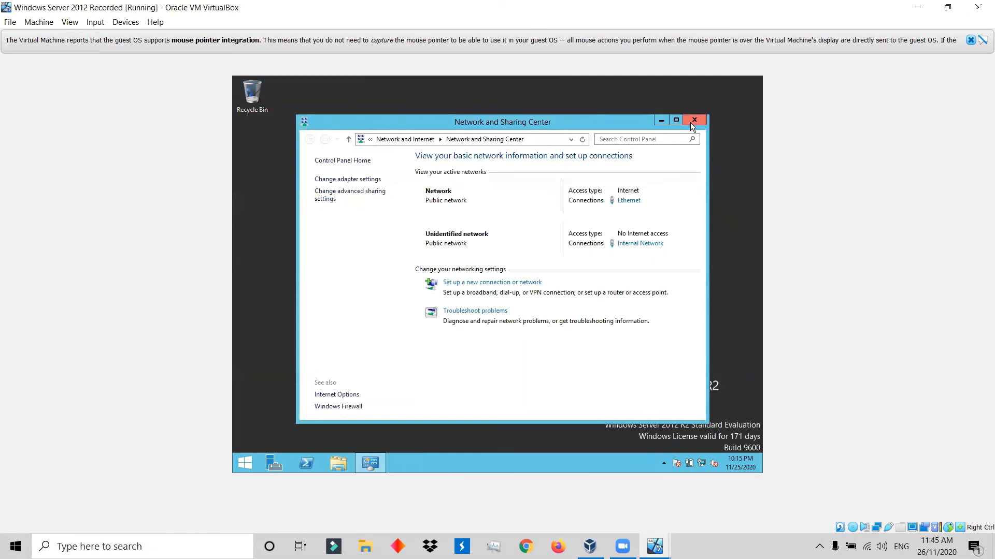
pyautogui.click(690, 125)
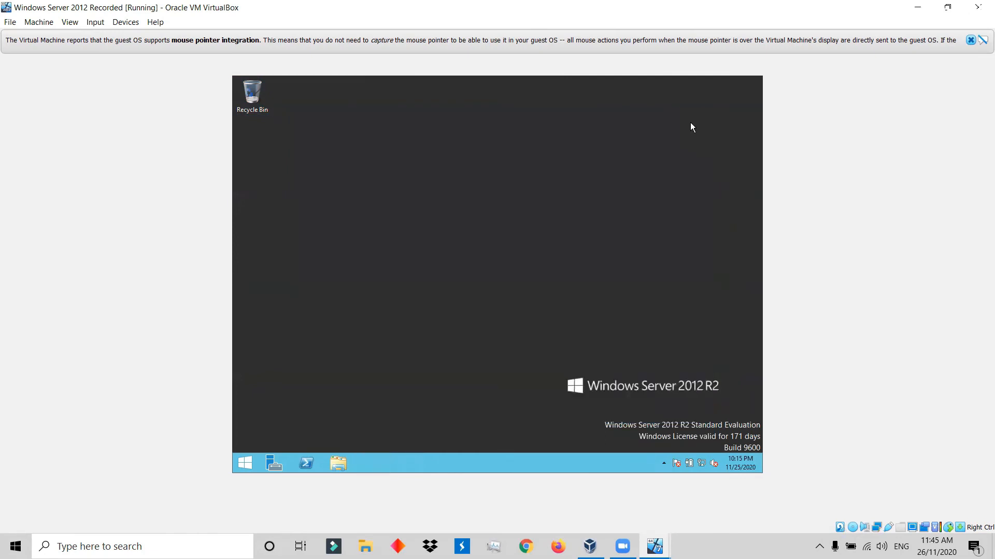
pyautogui.rightClick(494, 150)
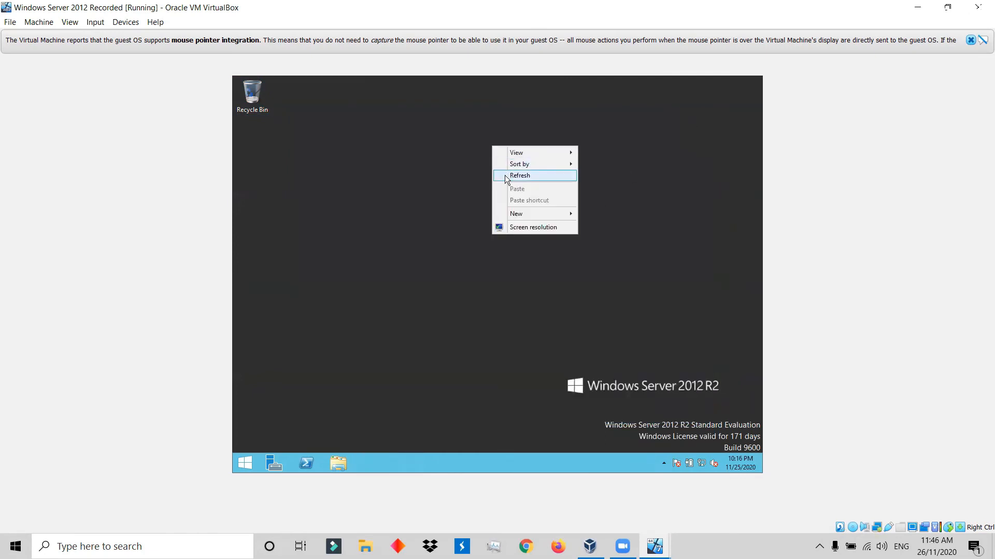
pyautogui.click(505, 176)
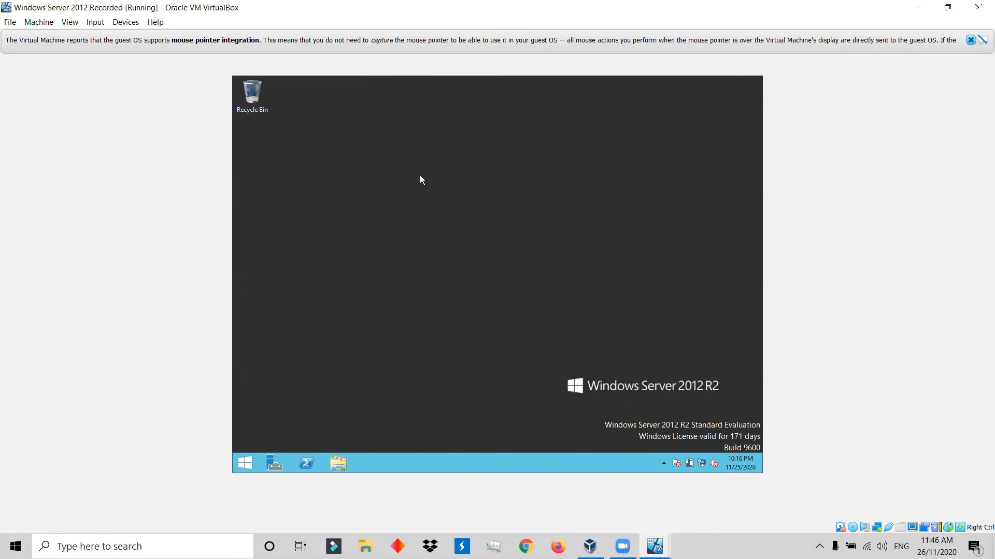
pyautogui.click(244, 464)
pyautogui.click(728, 119)
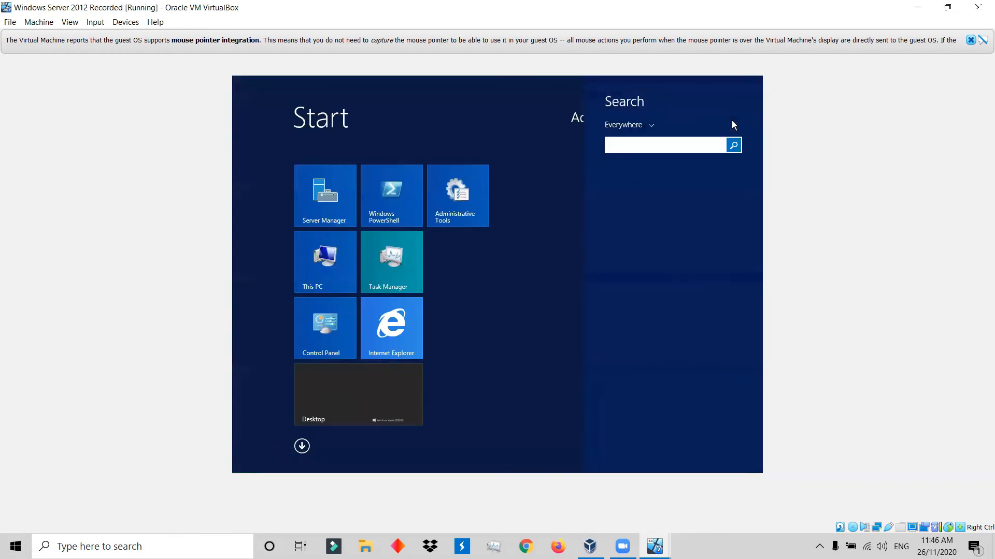
pyautogui.write('fo')
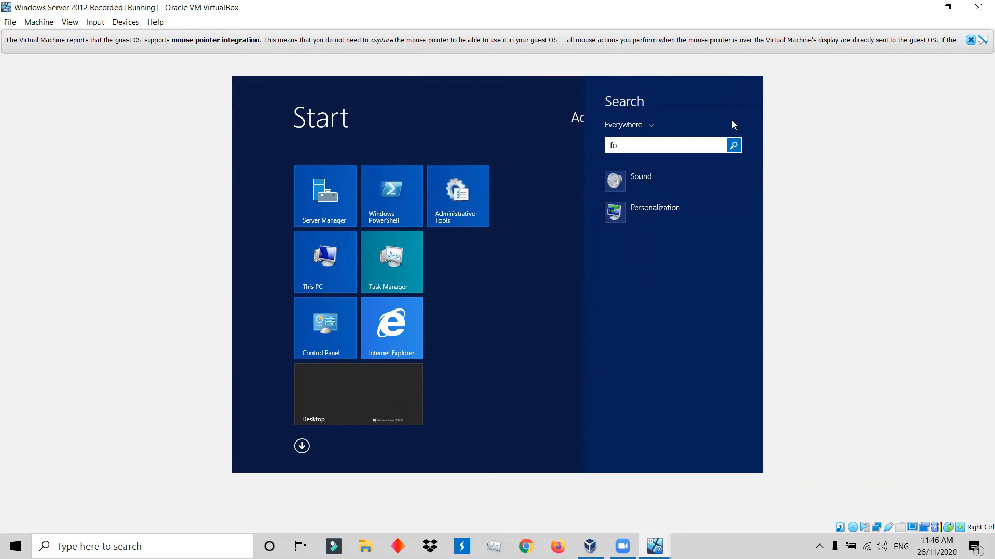
pyautogui.press('BackSpace')
pyautogui.write('ire')
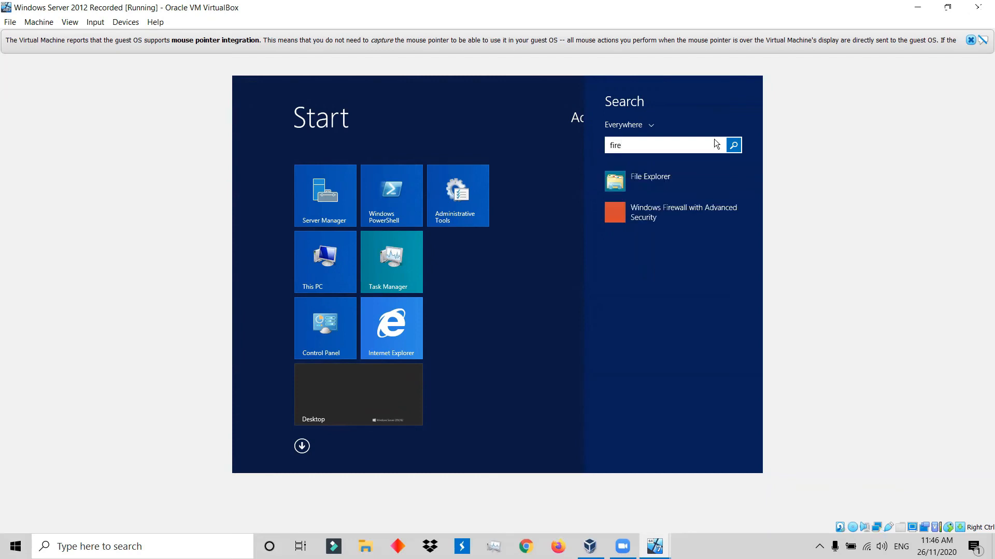
pyautogui.click(684, 208)
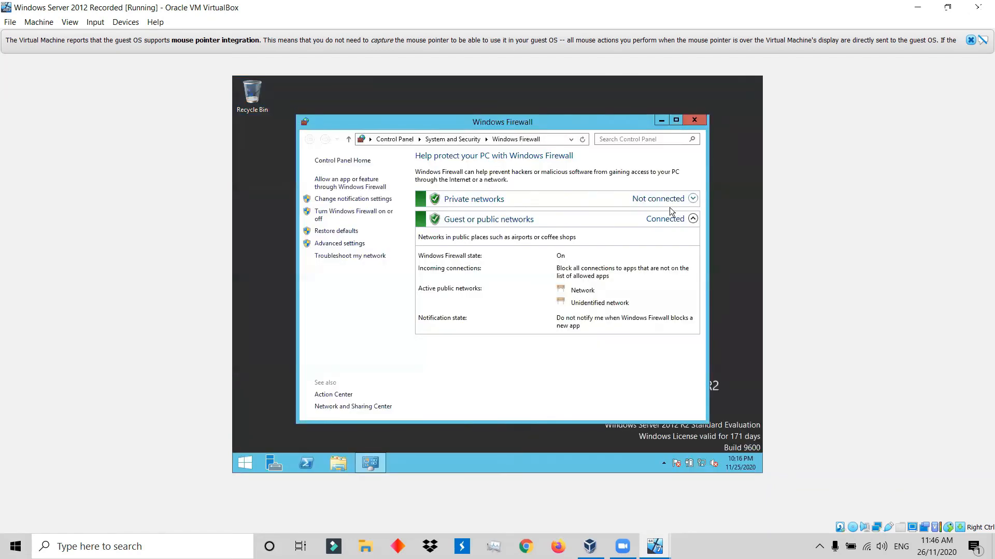
pyautogui.click(697, 121)
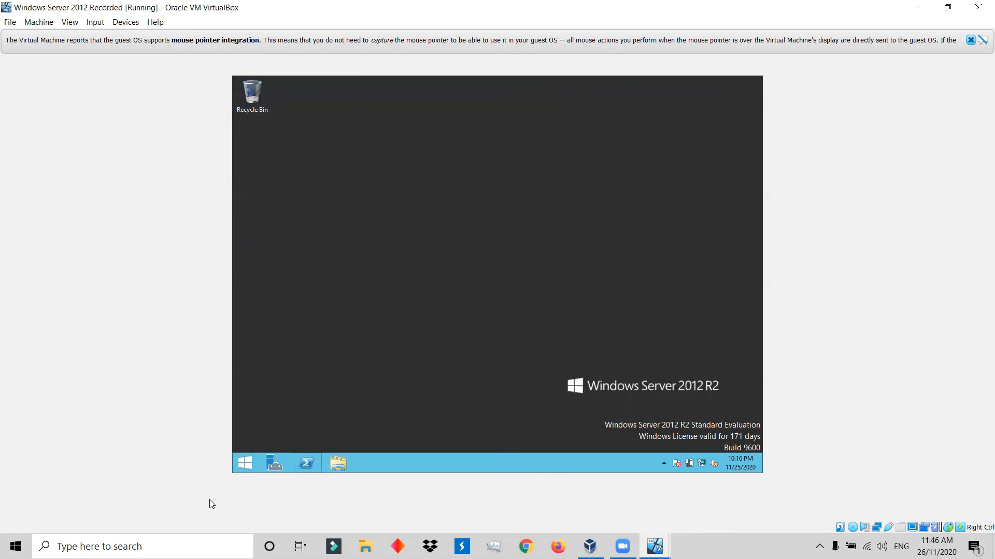
# Search the server for "fire" and open Windows Firewall with Advanced Security.
pyautogui.click(253, 462)
pyautogui.click(731, 118)
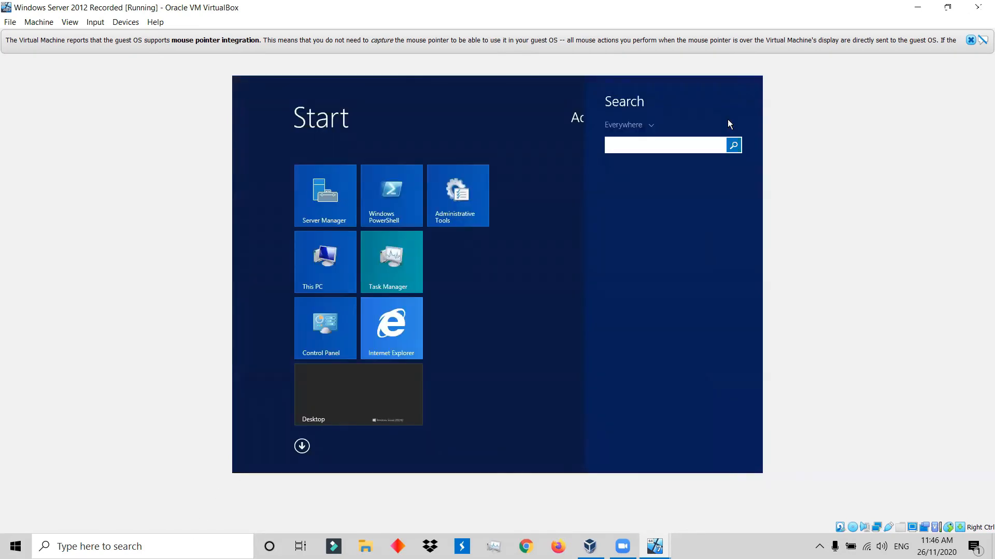
pyautogui.write('firewall with Advanced Security')
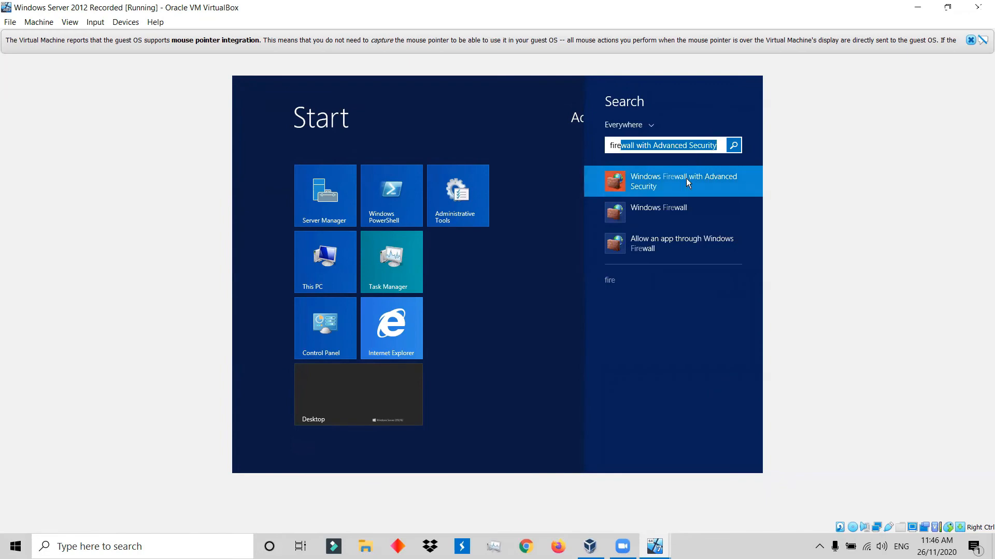
pyautogui.click(686, 178)
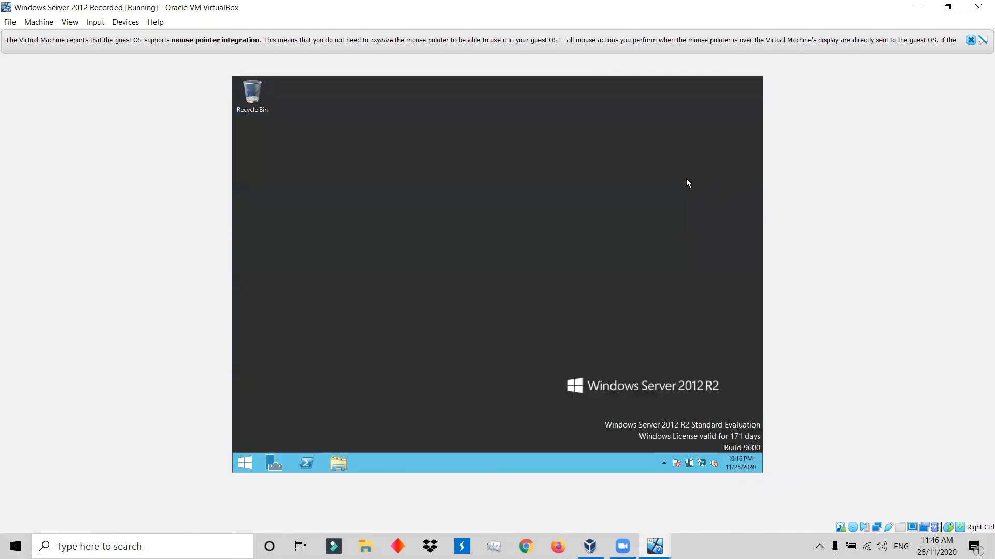
# Enable the inbound rule File and Printer Sharing (Echo Request - ICMPv4-In) on the server, widening the rule names column to read it.
pyautogui.click(289, 135)
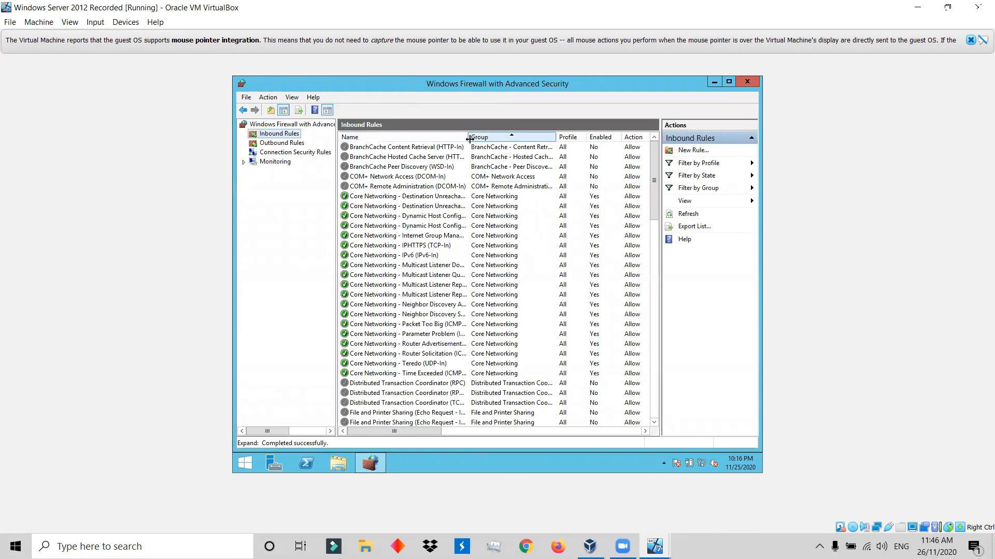
pyautogui.moveTo(467, 137); pyautogui.dragTo(554, 150)
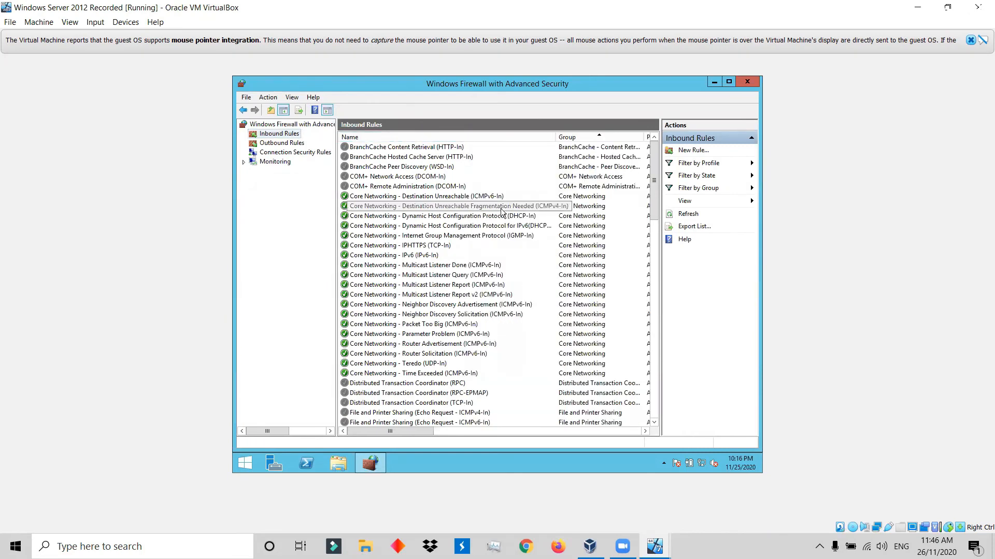
pyautogui.scroll(-3, 501, 211)
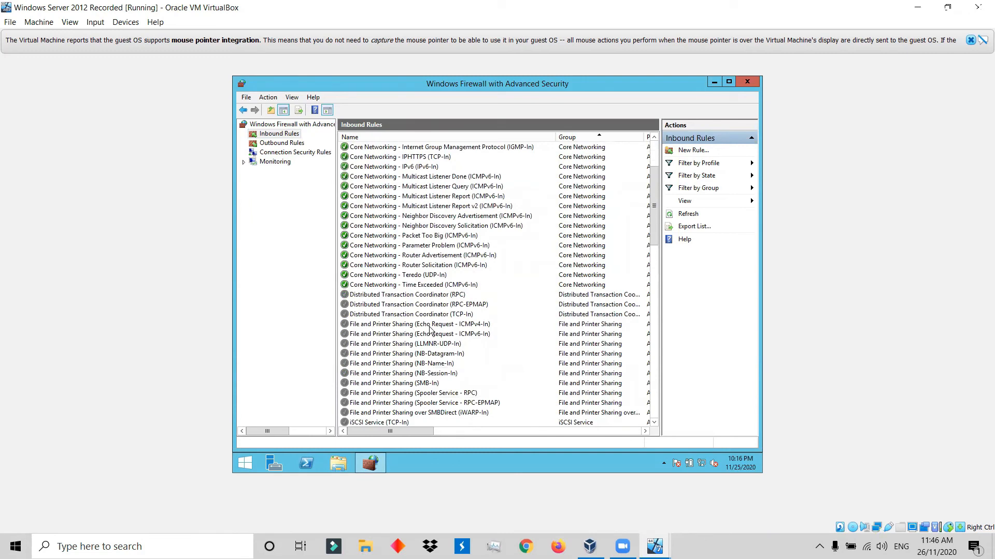
pyautogui.rightClick(465, 329)
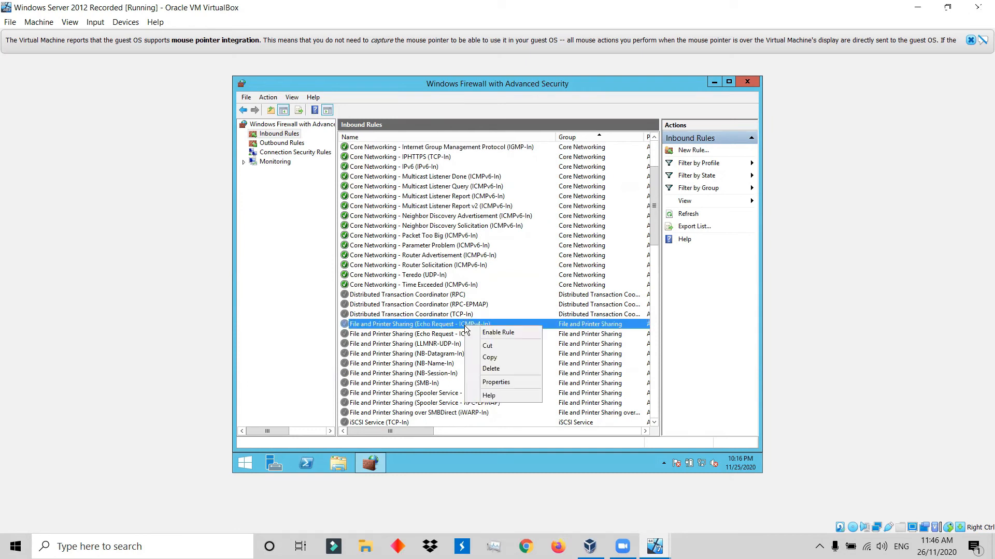
pyautogui.click(482, 333)
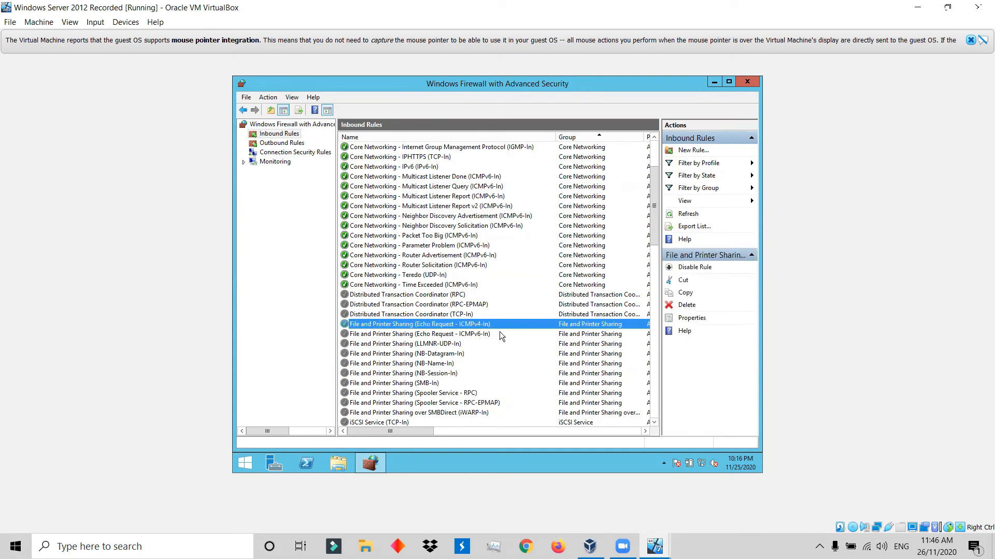
pyautogui.rightClick(480, 327)
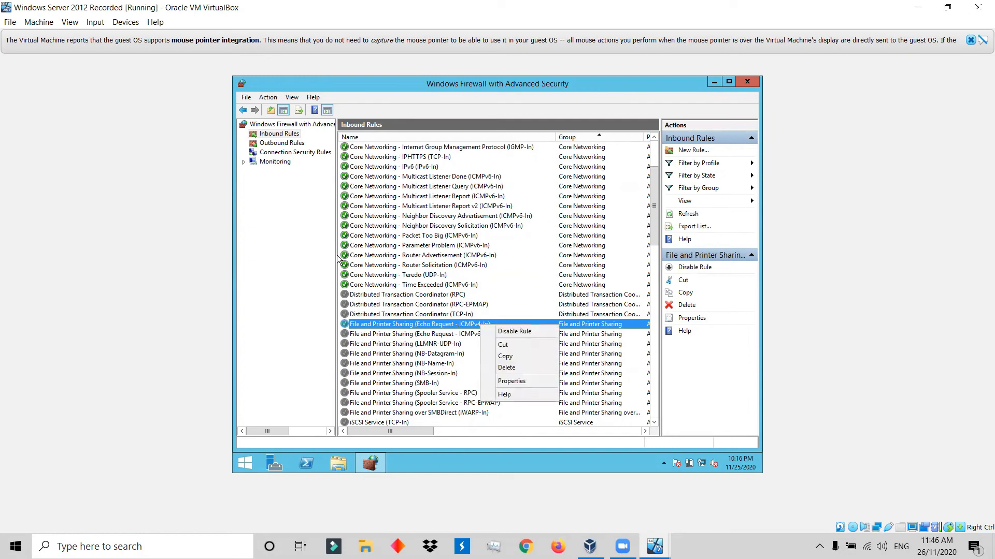
# Enable the outbound rule File and Printer Sharing (Echo Request - ICMPv4-Out) on the server.
pyautogui.click(271, 144)
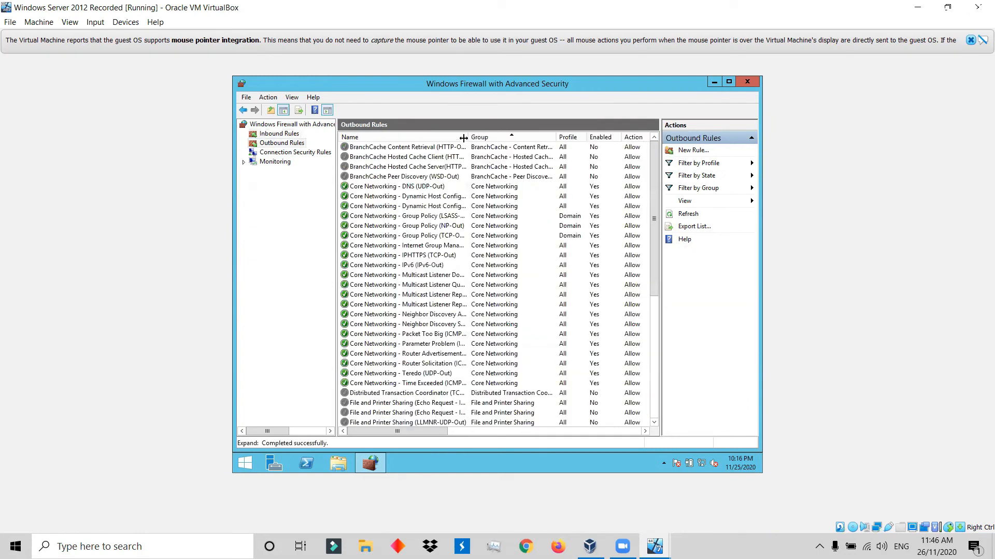
pyautogui.moveTo(470, 137); pyautogui.dragTo(528, 137)
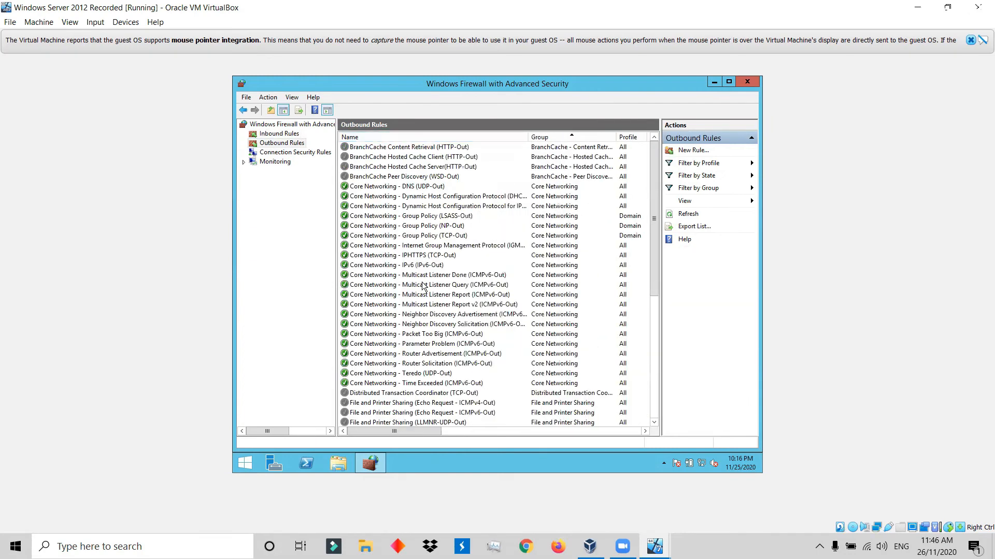
pyautogui.scroll(-2, 418, 330)
pyautogui.scroll(-1, 419, 330)
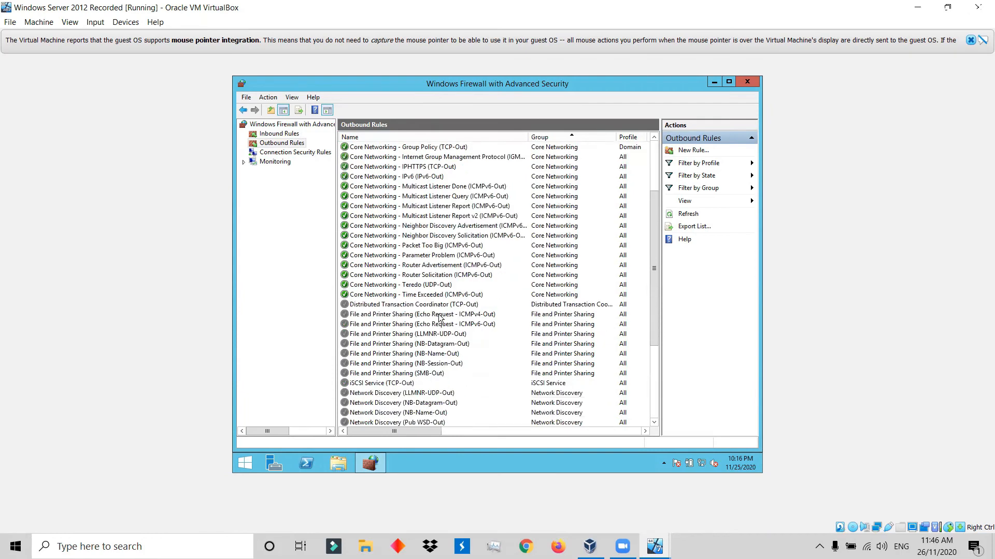
pyautogui.rightClick(478, 318)
pyautogui.click(488, 325)
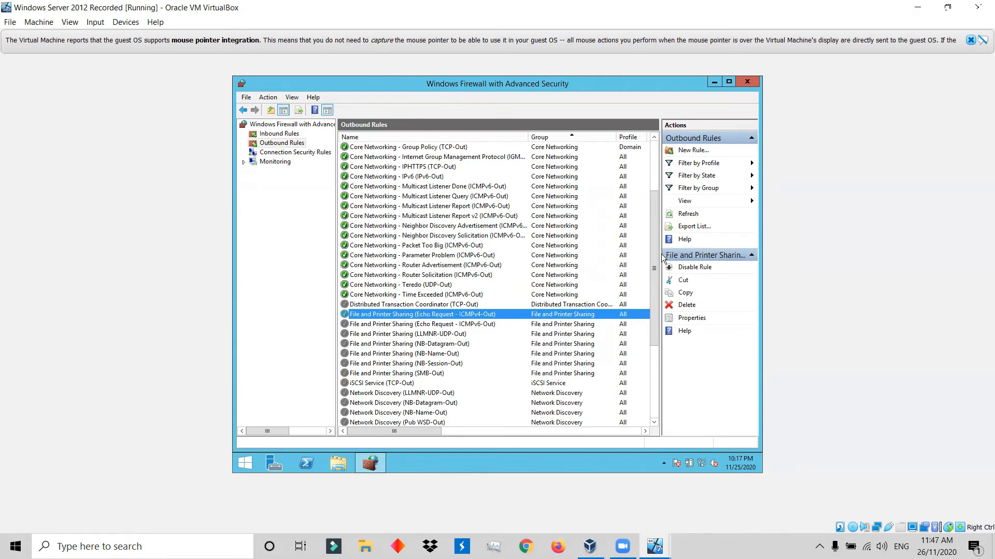
# Switch to the Windows 10 Recorded machine and close its network diagnostics, Network Connections and remaining settings windows.
pyautogui.moveTo(654, 547)
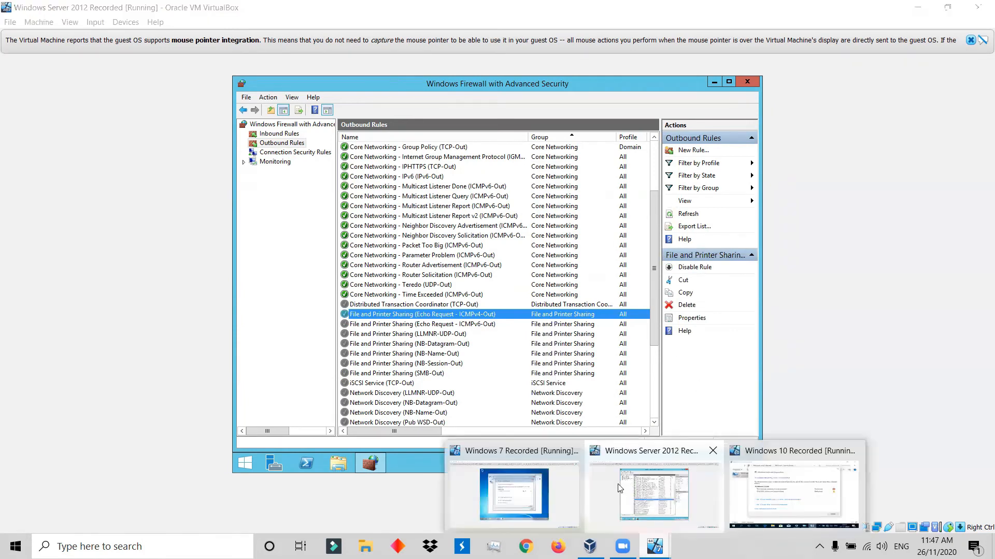
pyautogui.click(769, 488)
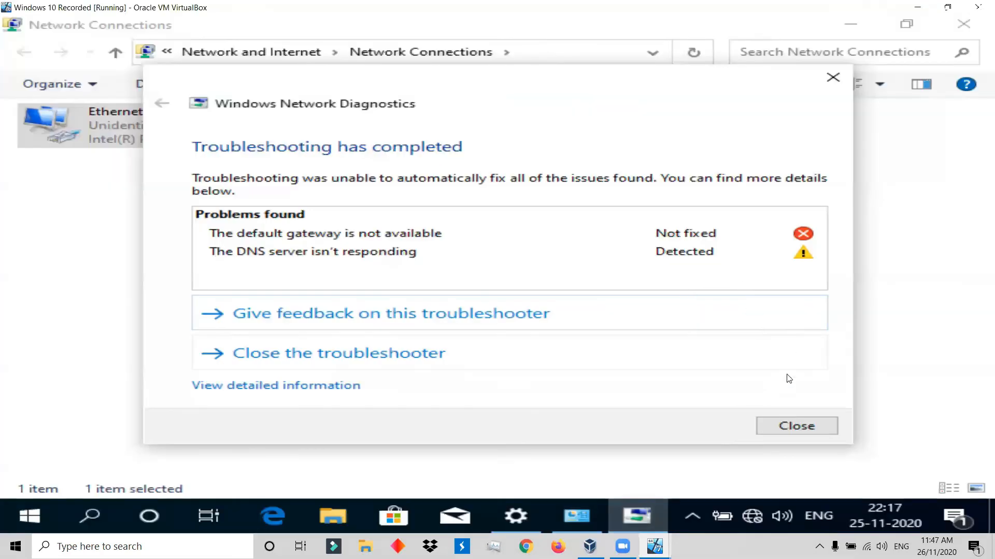
pyautogui.click(815, 428)
pyautogui.click(963, 24)
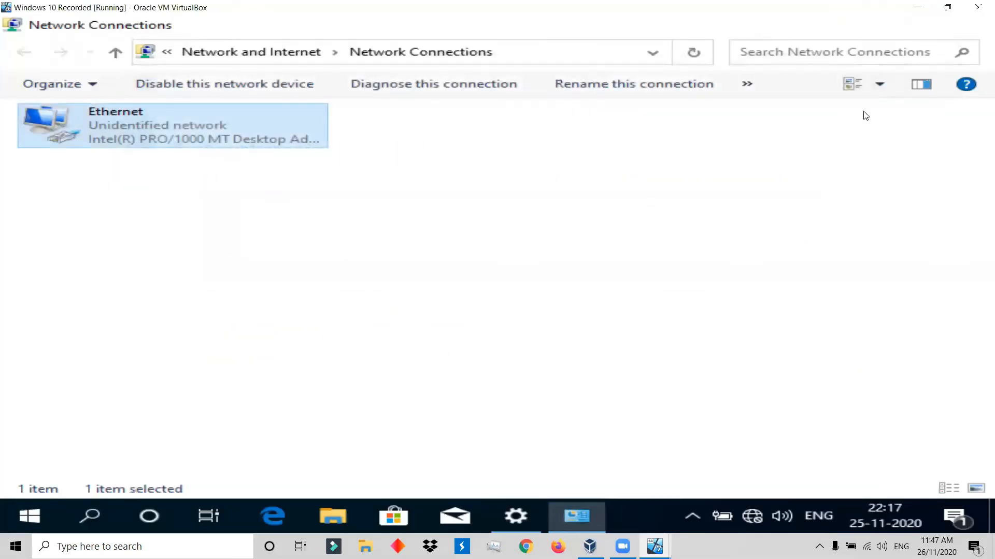
pyautogui.click(701, 30)
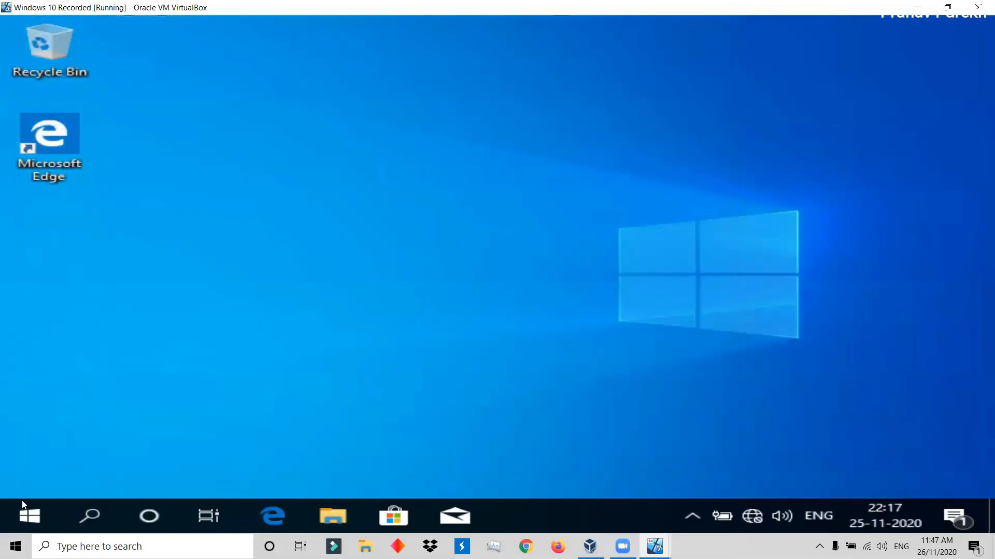
# Search Windows 10 for "Fire wall", check the firewall status, and open the advanced settings of Windows Defender Firewall.
pyautogui.click(41, 521)
pyautogui.click(94, 514)
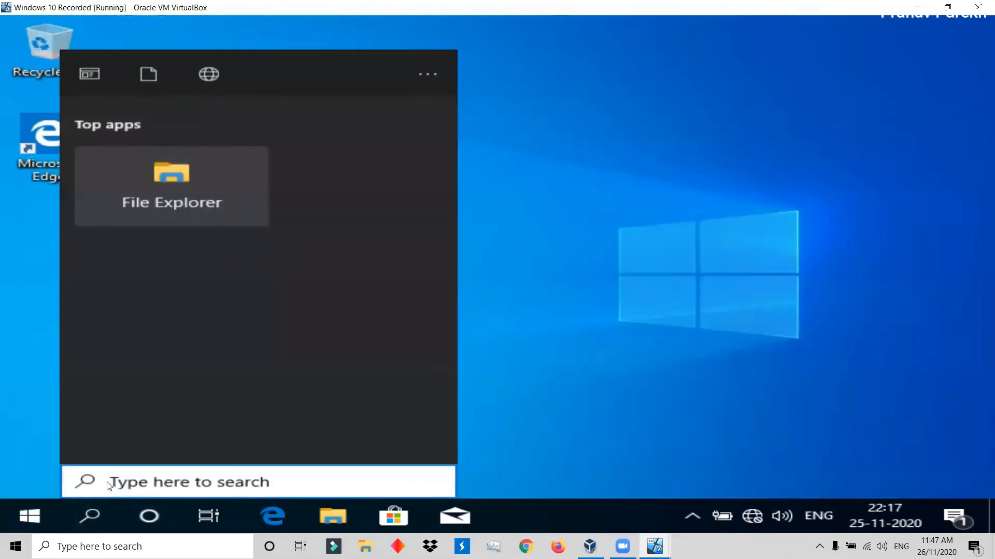
pyautogui.write('Firw')
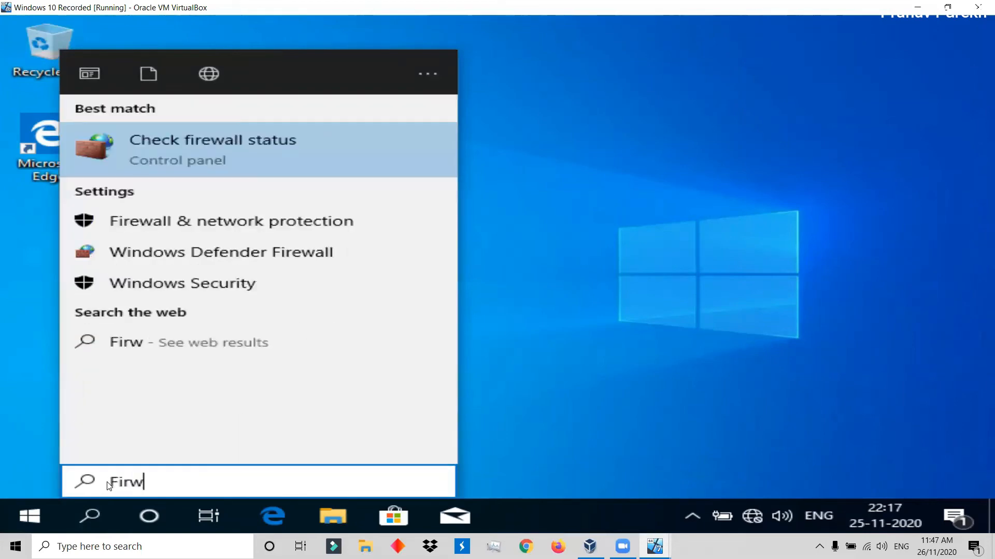
pyautogui.write('e')
pyautogui.press('BackSpace')
pyautogui.press('BackSpace')
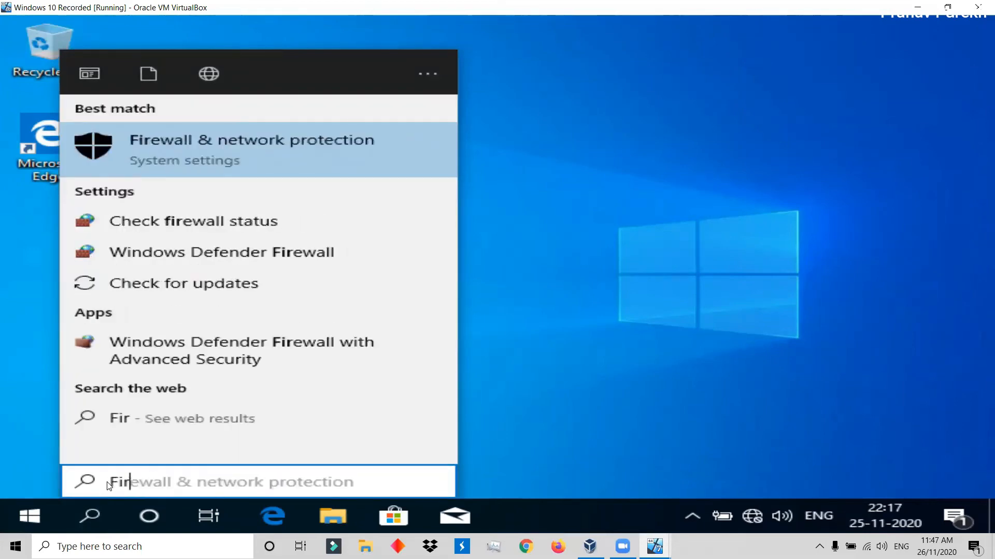
pyautogui.write('e wall ')
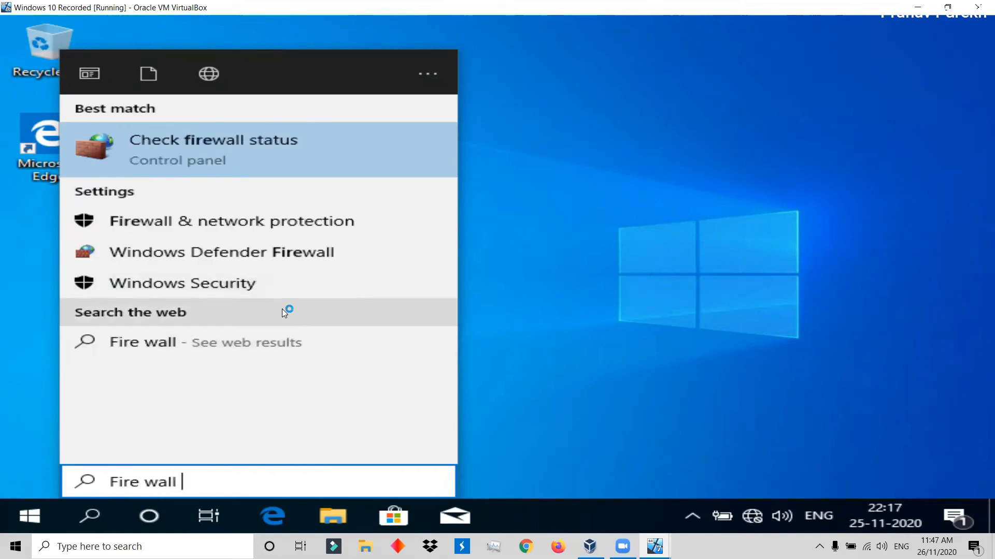
pyautogui.write('wi')
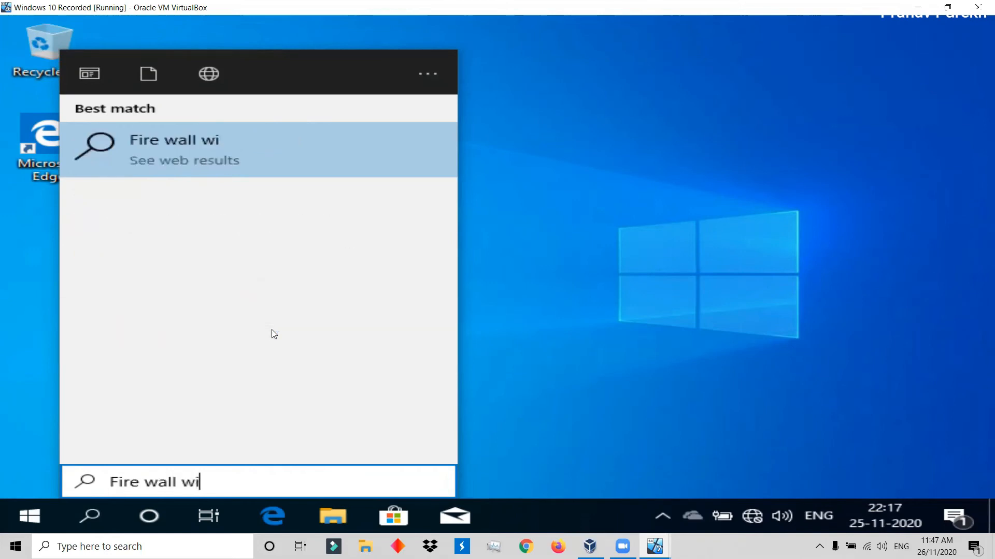
pyautogui.press('BackSpace')
pyautogui.press('BackSpace')
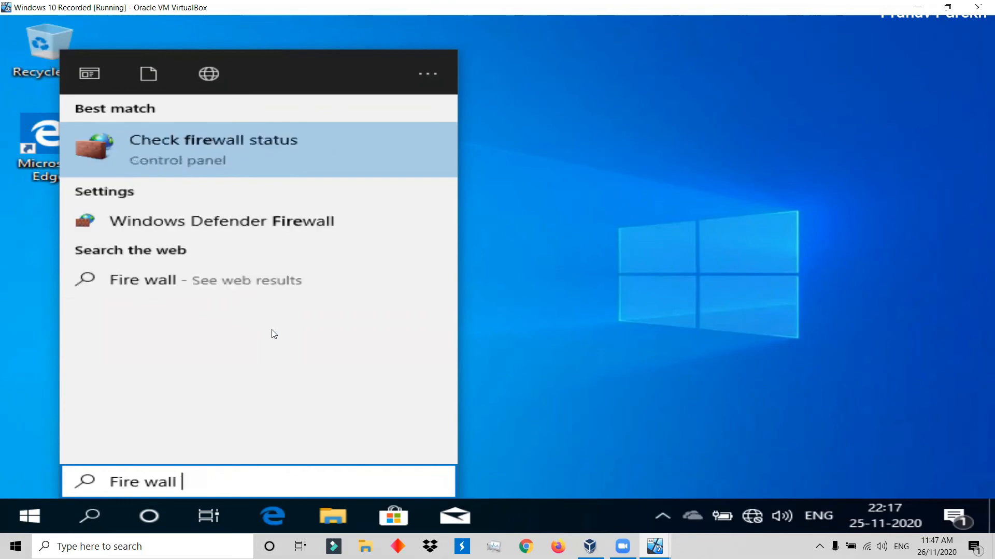
pyautogui.click(247, 158)
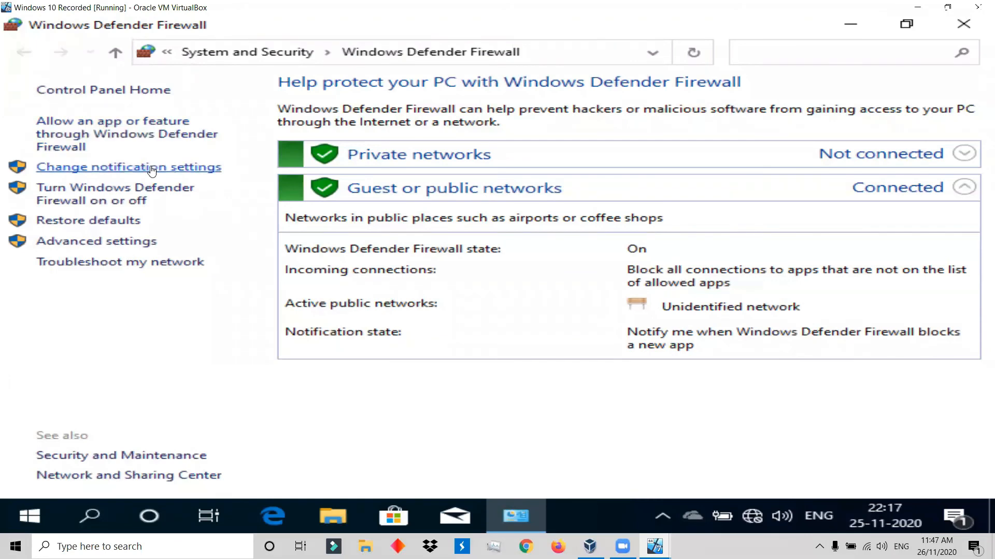
pyautogui.click(118, 242)
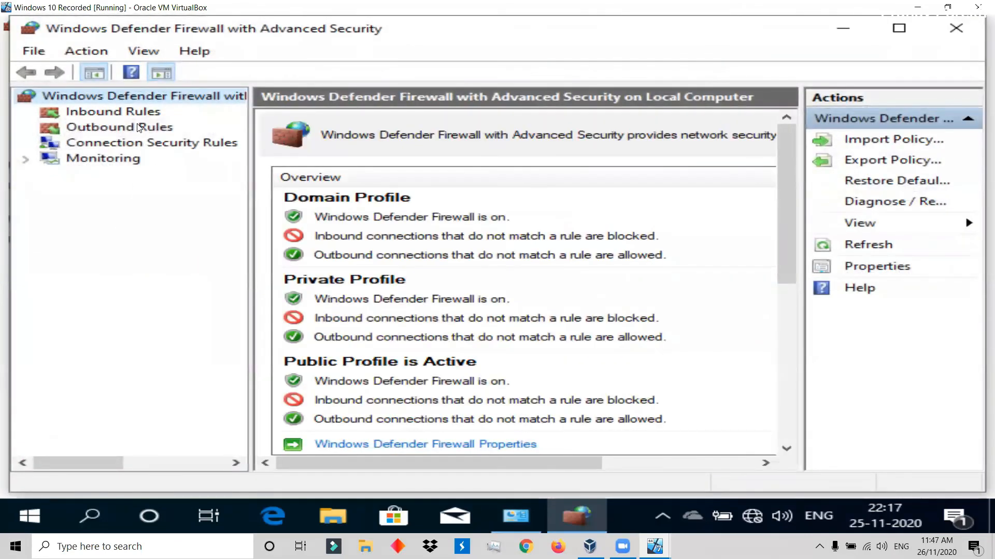
# Enable both inbound File and Printer Sharing (Echo Request - ICMPv4-In) rules on Windows 10.
pyautogui.click(142, 114)
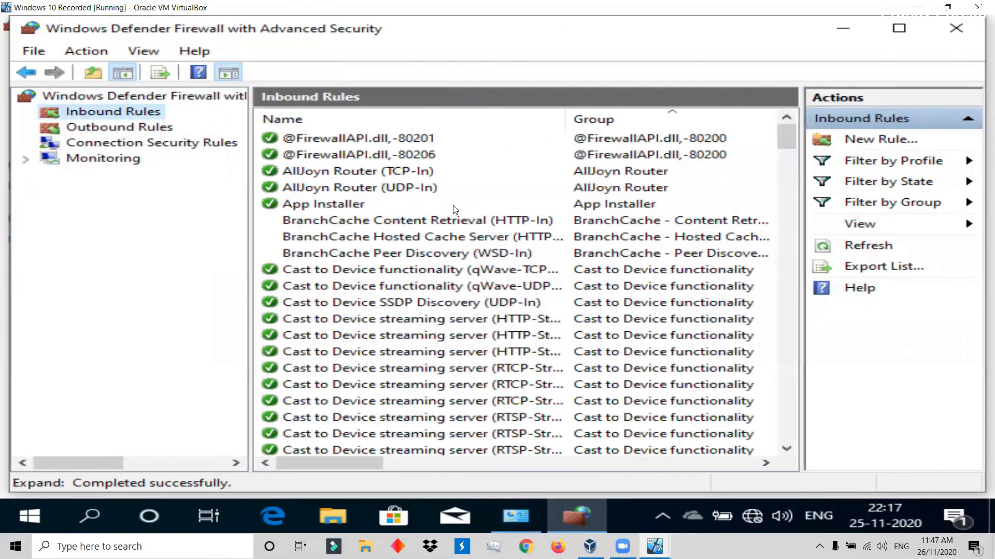
pyautogui.scroll(-12, 460, 212)
pyautogui.scroll(-3, 446, 283)
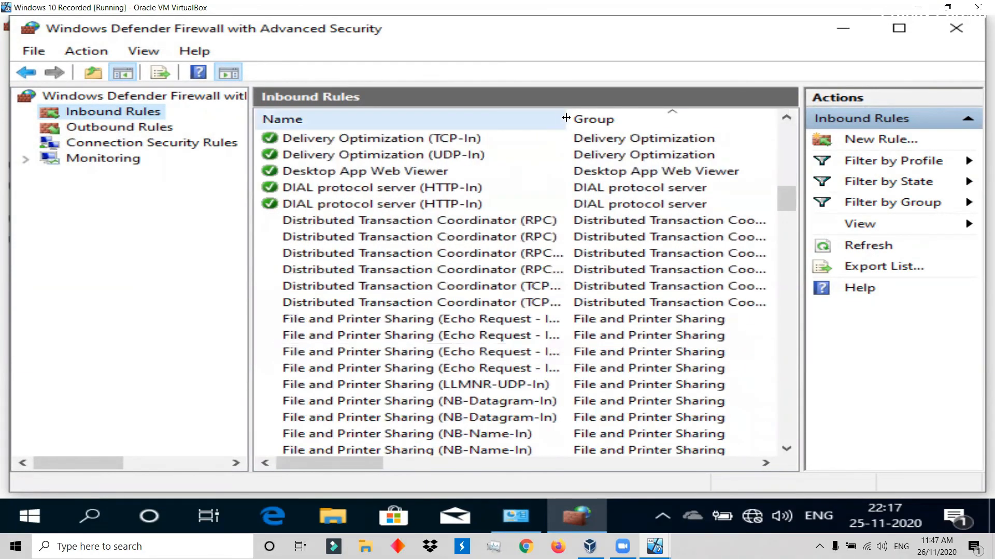
pyautogui.moveTo(561, 117); pyautogui.dragTo(676, 118)
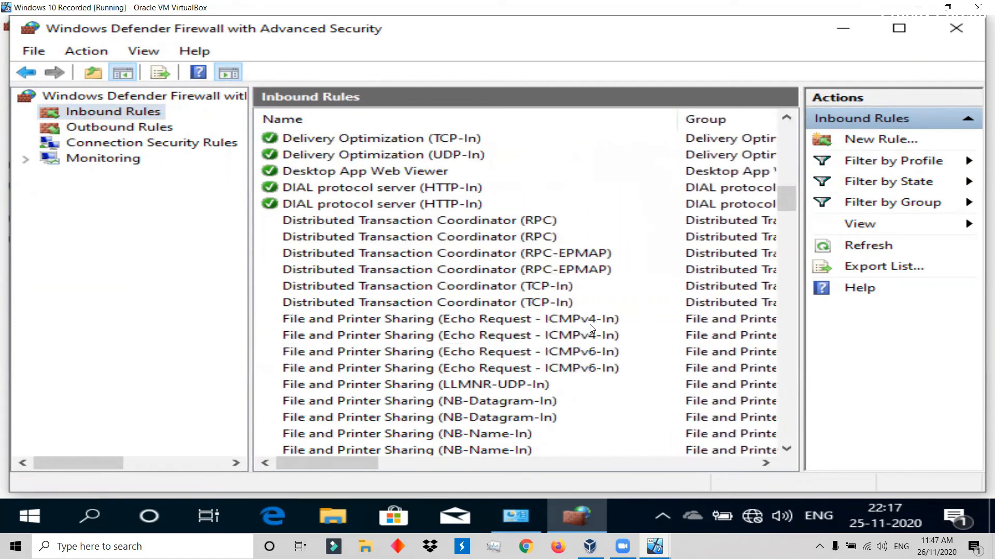
pyautogui.rightClick(545, 324)
pyautogui.click(554, 333)
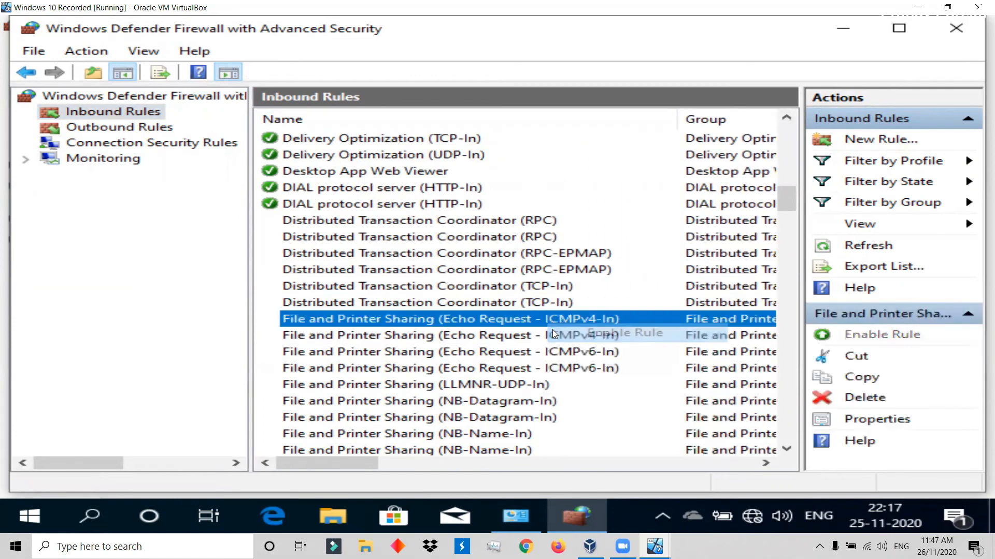
pyautogui.rightClick(551, 340)
pyautogui.click(556, 353)
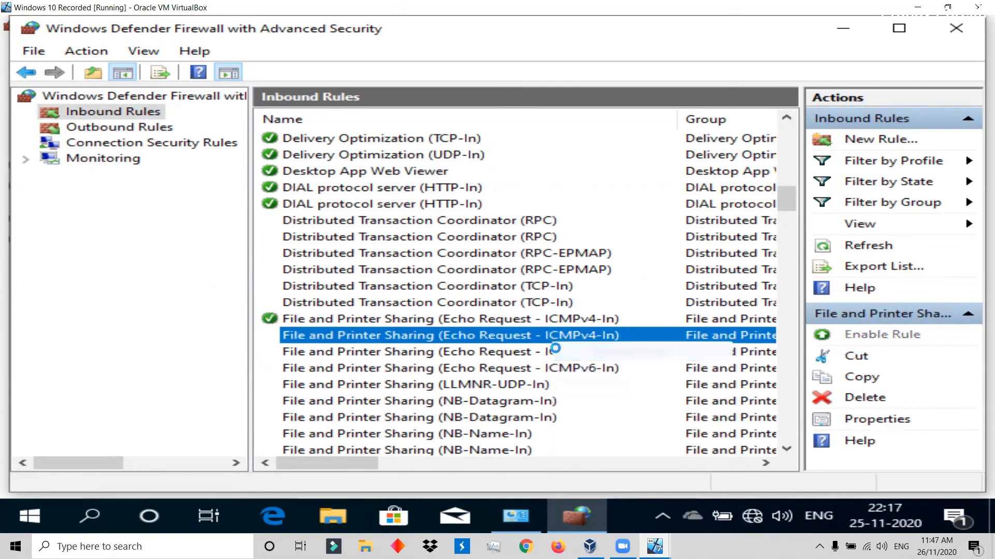
# Enable both outbound File and Printer Sharing (Echo Request - ICMPv4-Out) rules on Windows 10.
pyautogui.click(105, 128)
pyautogui.moveTo(565, 123); pyautogui.dragTo(714, 124)
pyautogui.scroll(-5, 472, 290)
pyautogui.scroll(-6, 471, 292)
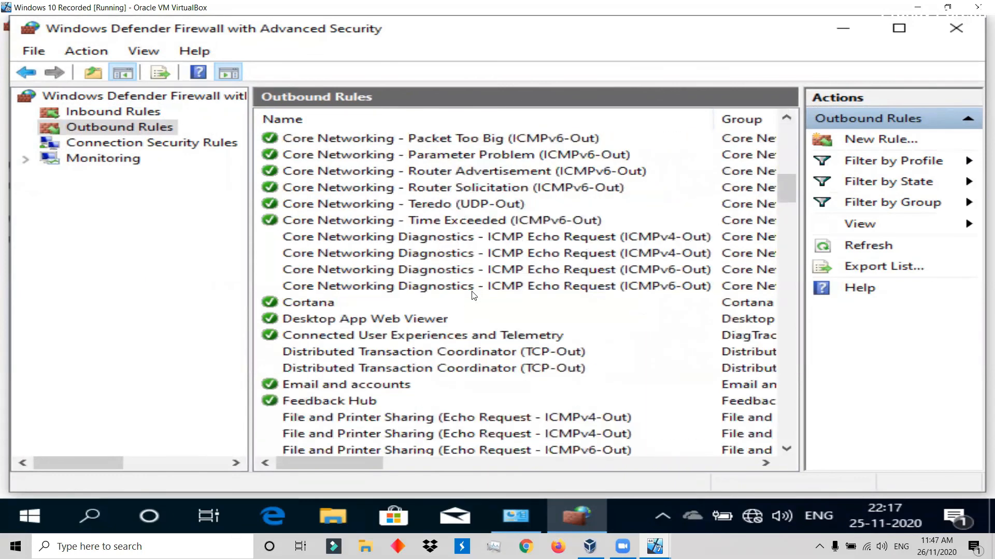
pyautogui.scroll(-3, 443, 309)
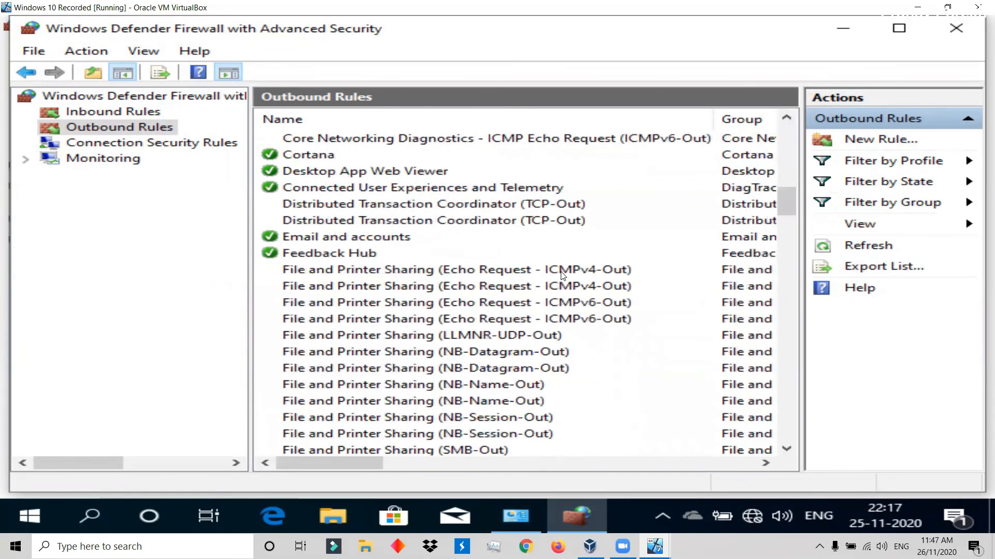
pyautogui.rightClick(562, 275)
pyautogui.click(576, 284)
pyautogui.rightClick(575, 290)
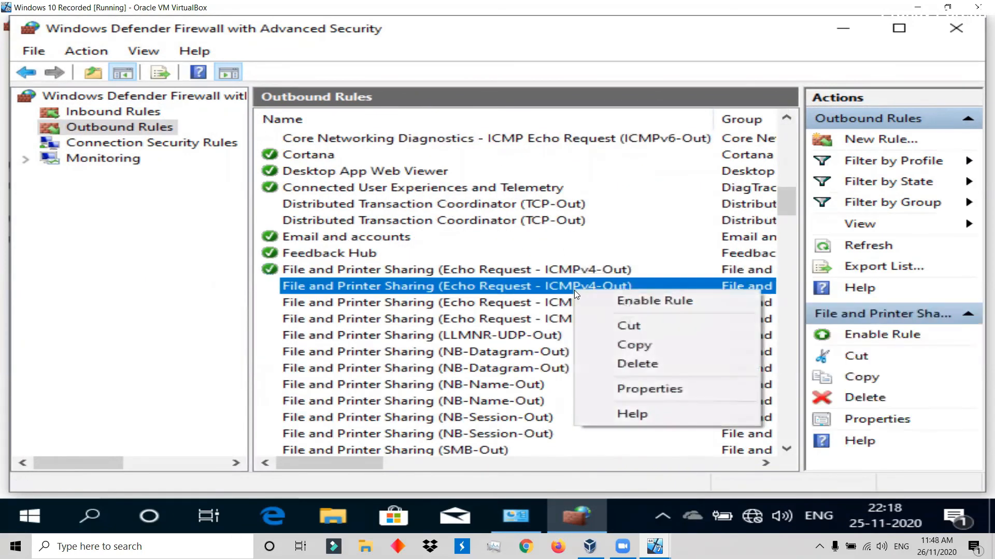
pyautogui.click(583, 299)
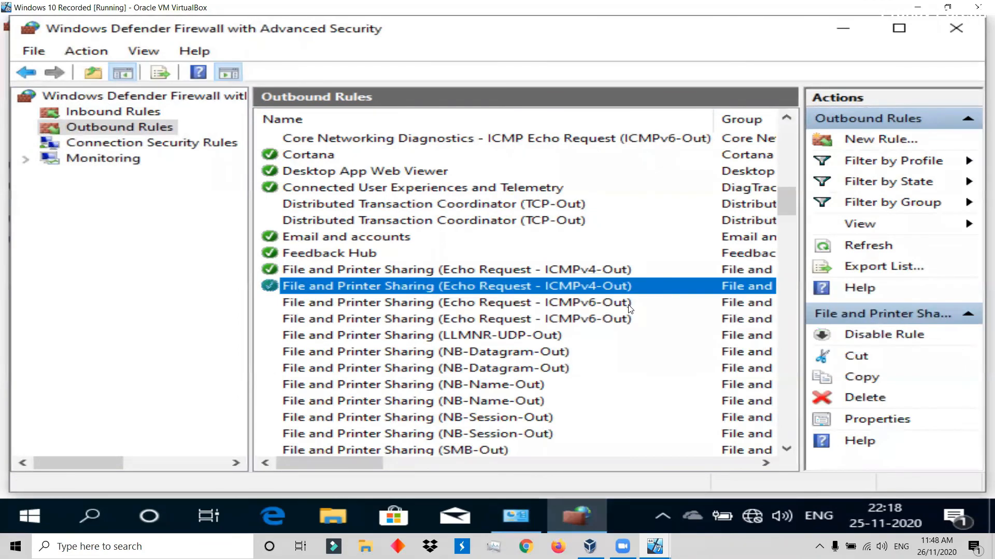
# Switch to the Windows 7 Recorded machine, dismiss its open diagnostics dialog, and search for "fire" to open Windows Firewall with Advanced Security.
pyautogui.moveTo(654, 547)
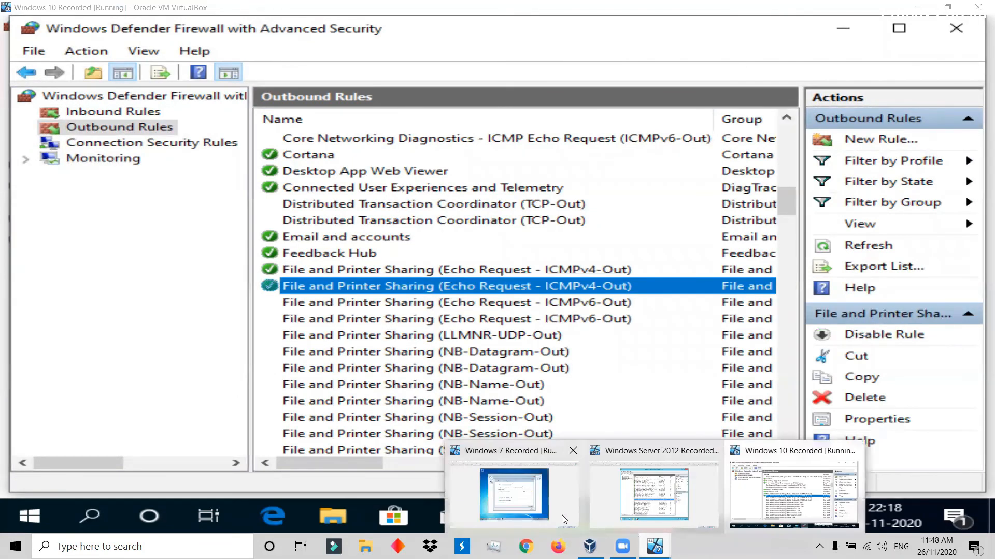
pyautogui.click(561, 516)
pyautogui.click(636, 159)
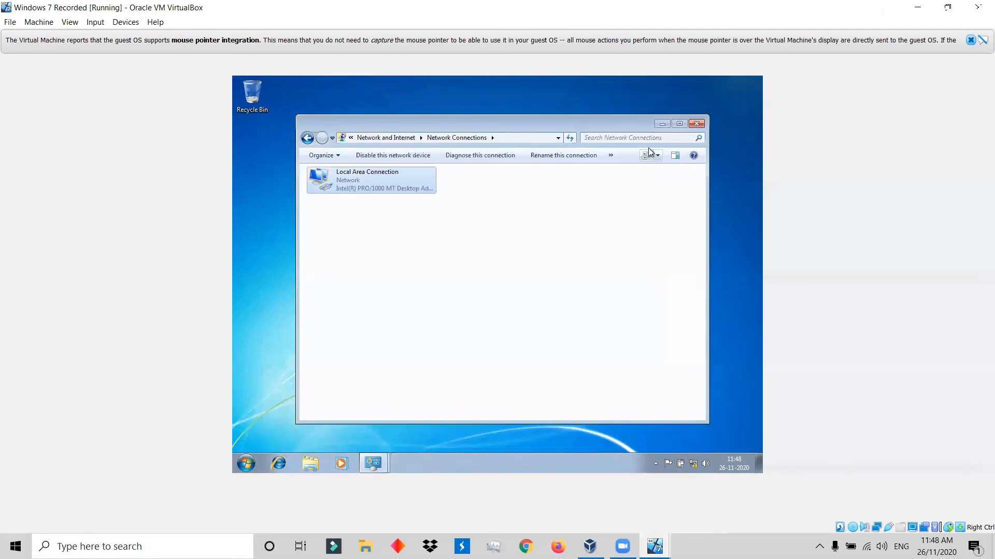
pyautogui.click(247, 463)
pyautogui.write('fire')
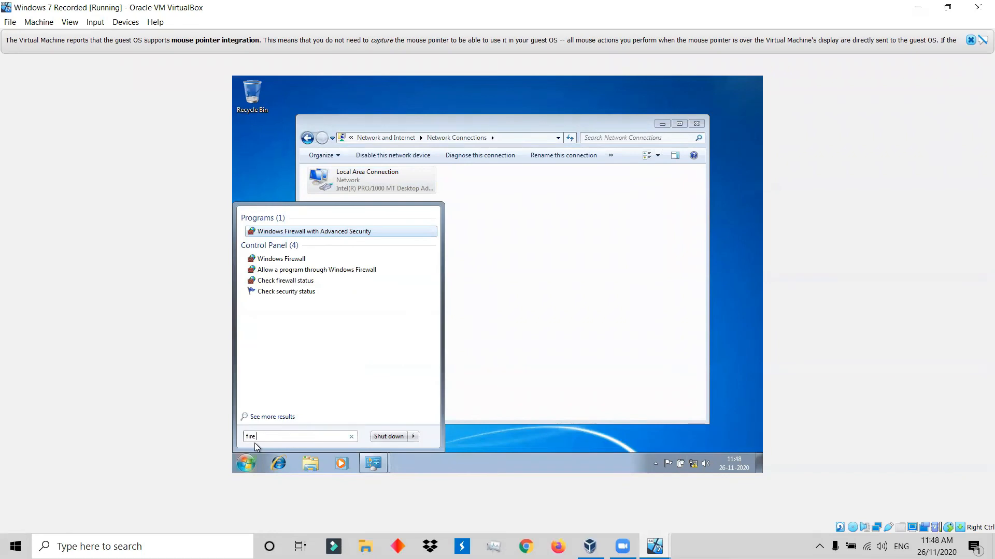
pyautogui.click(376, 231)
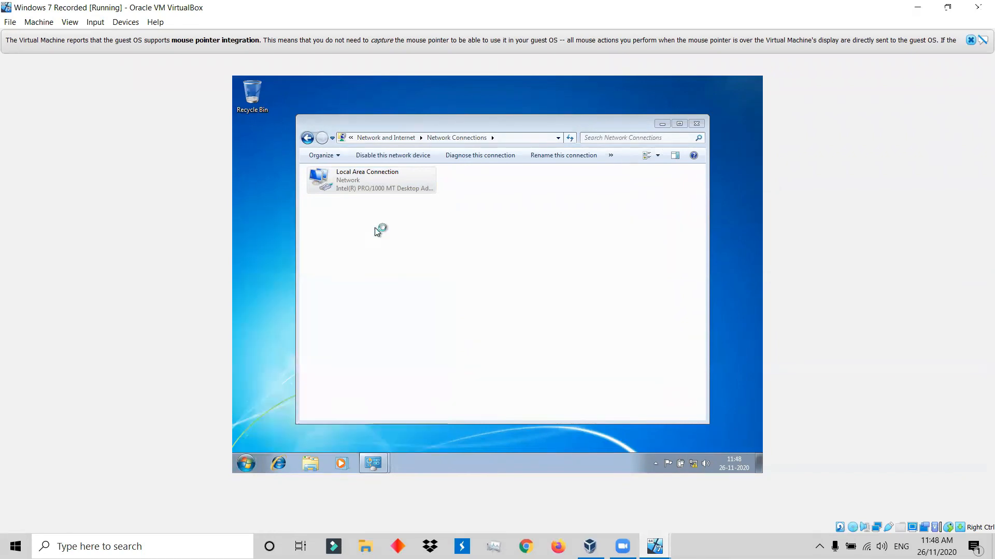
# Enable both inbound File and Printer Sharing (Echo Request - ICMPv4-In) rules on Windows 7.
pyautogui.click(289, 133)
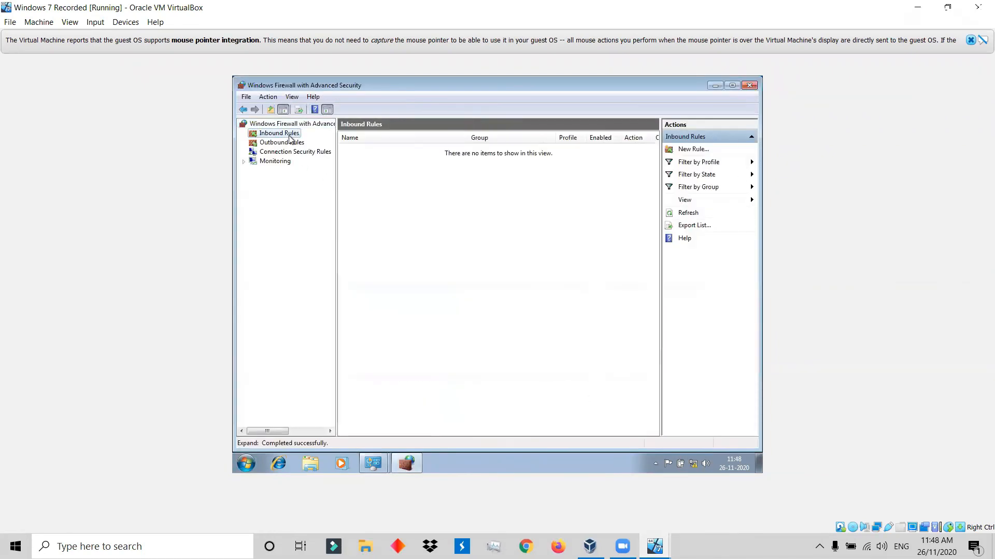
pyautogui.moveTo(468, 137); pyautogui.dragTo(563, 137)
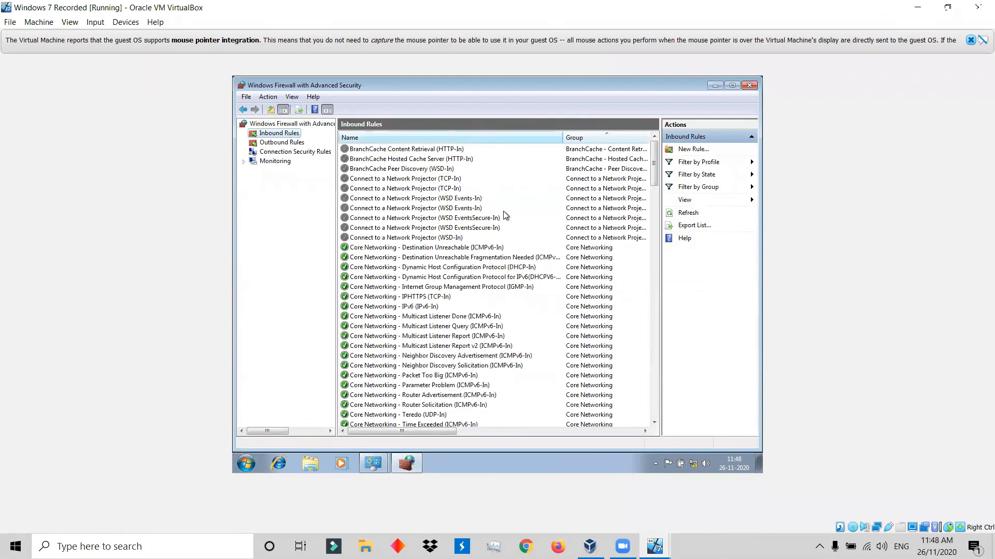
pyautogui.scroll(-2, 406, 332)
pyautogui.scroll(-3, 406, 332)
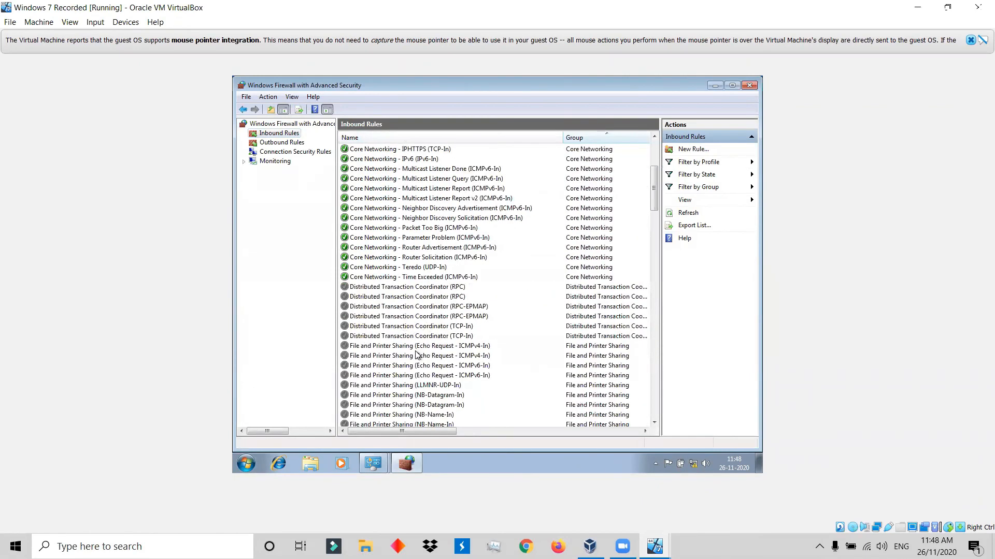
pyautogui.rightClick(449, 346)
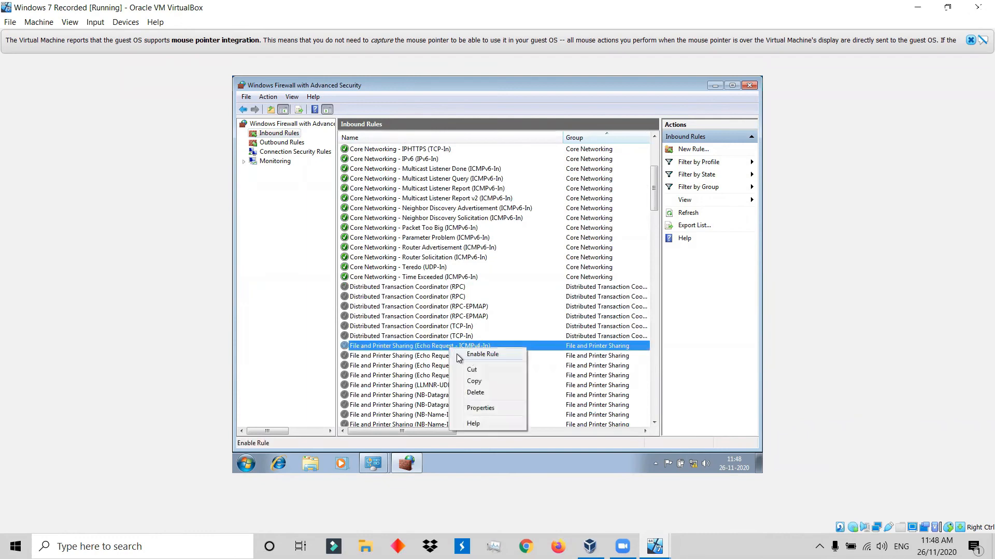
pyautogui.click(459, 357)
pyautogui.rightClick(458, 356)
pyautogui.click(465, 362)
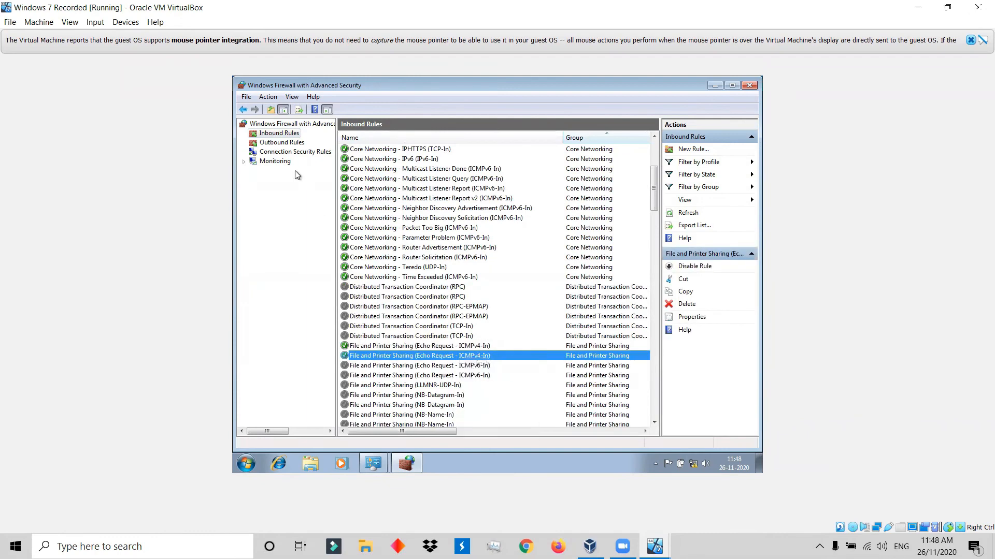
# Enable both outbound File and Printer Sharing (Echo Request - ICMPv4-Out) rules on Windows 7.
pyautogui.click(286, 145)
pyautogui.scroll(-5, 438, 287)
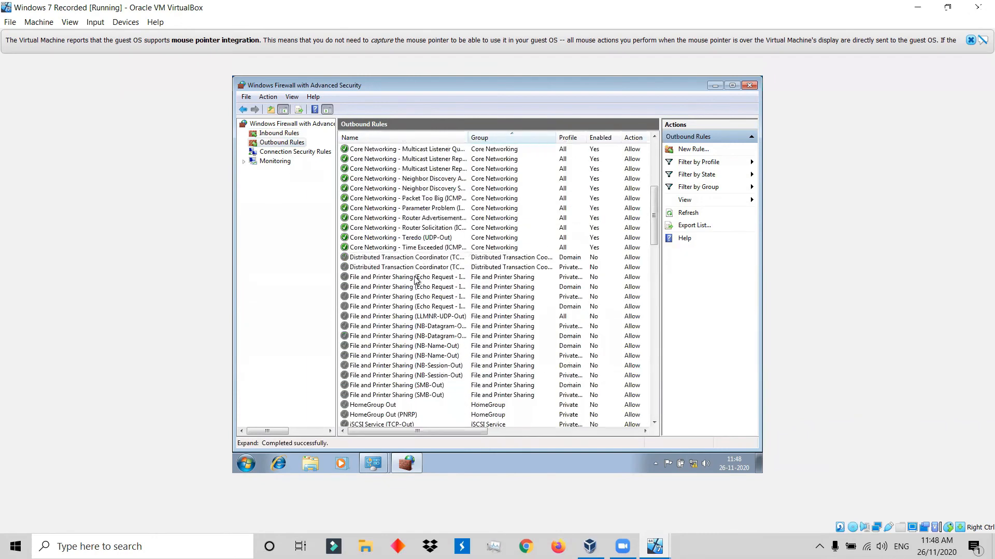
pyautogui.doubleClick(469, 138)
pyautogui.rightClick(478, 277)
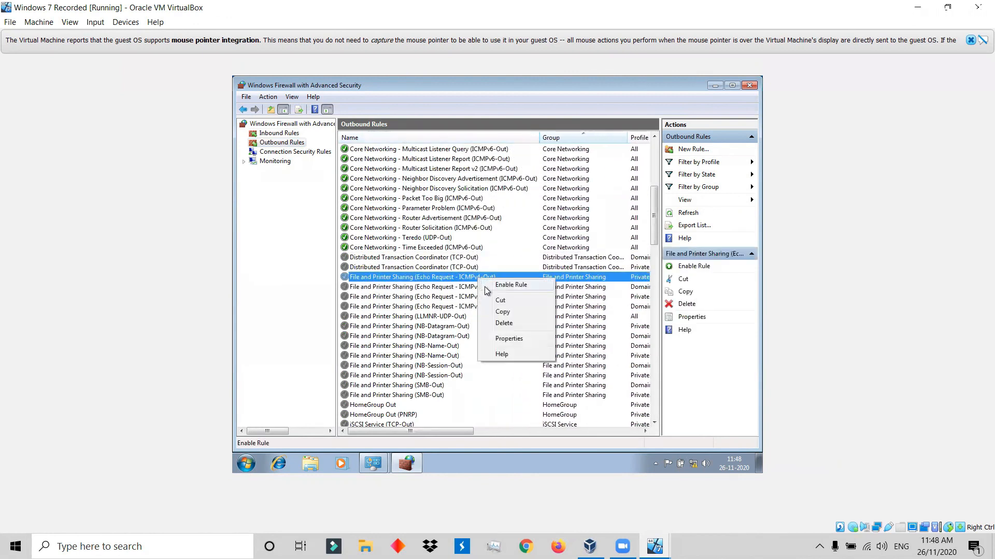
pyautogui.click(481, 288)
pyautogui.rightClick(482, 290)
pyautogui.click(489, 294)
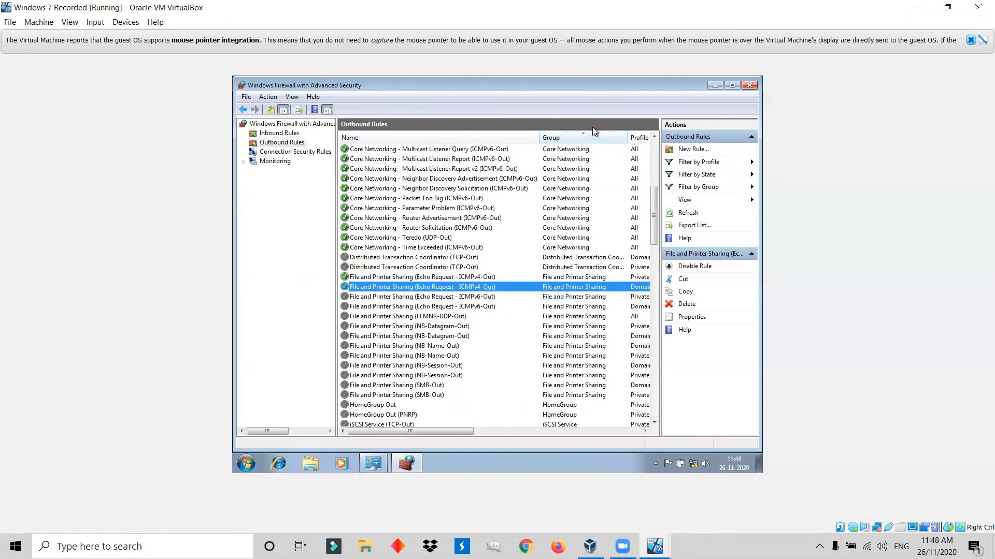
# Close the firewall and Network Connections windows on Windows 7, and the advanced firewall window on the Windows 10 Recorded machine.
pyautogui.click(749, 86)
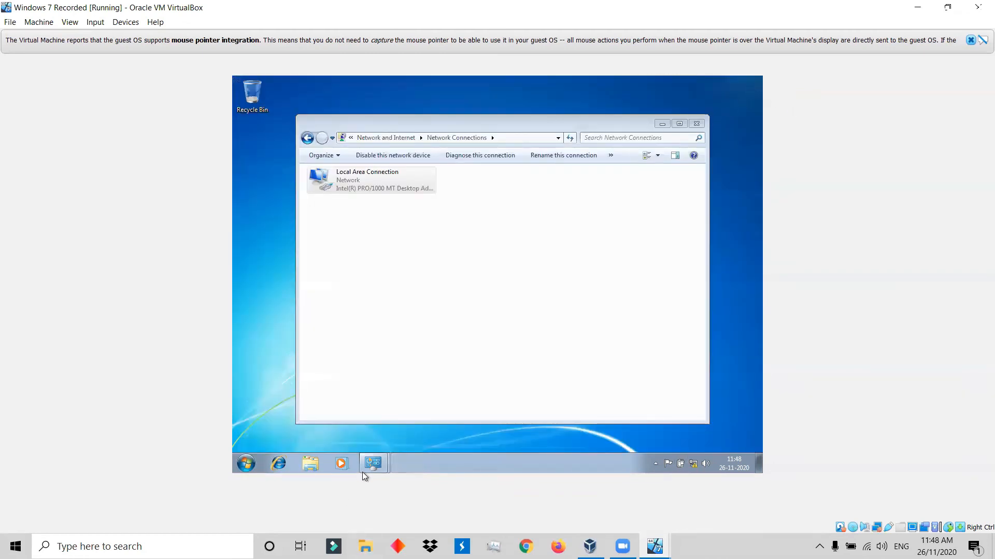
pyautogui.click(698, 124)
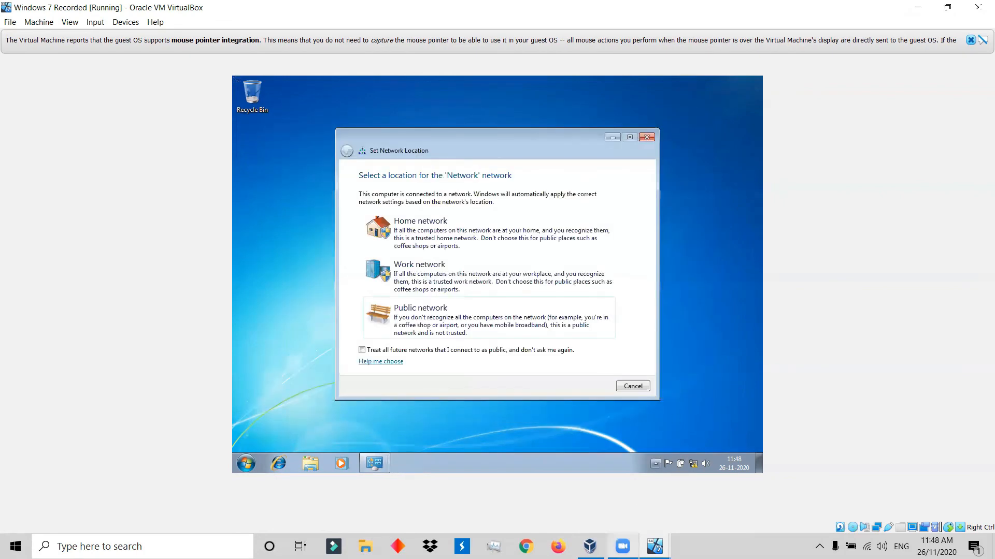
pyautogui.moveTo(655, 547)
pyautogui.click(513, 487)
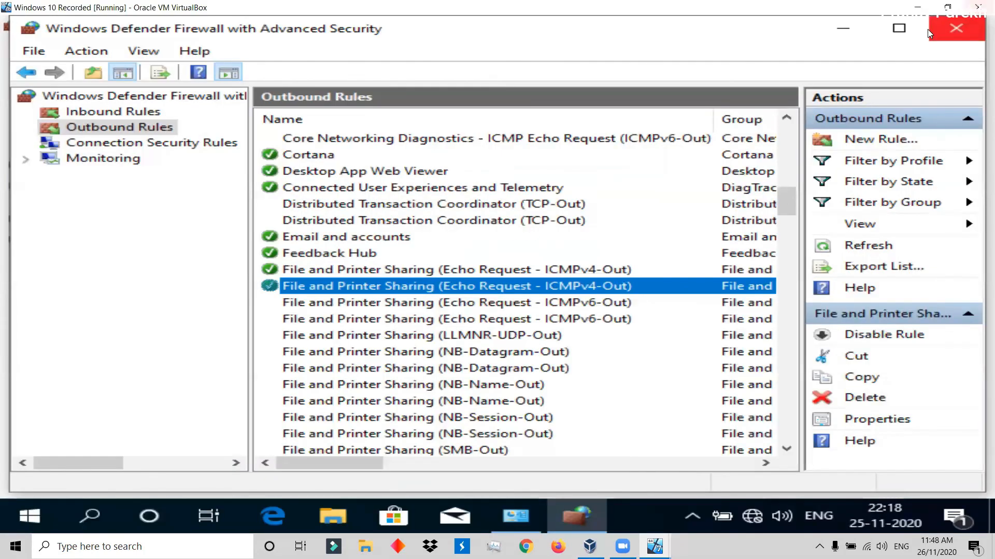
pyautogui.click(967, 41)
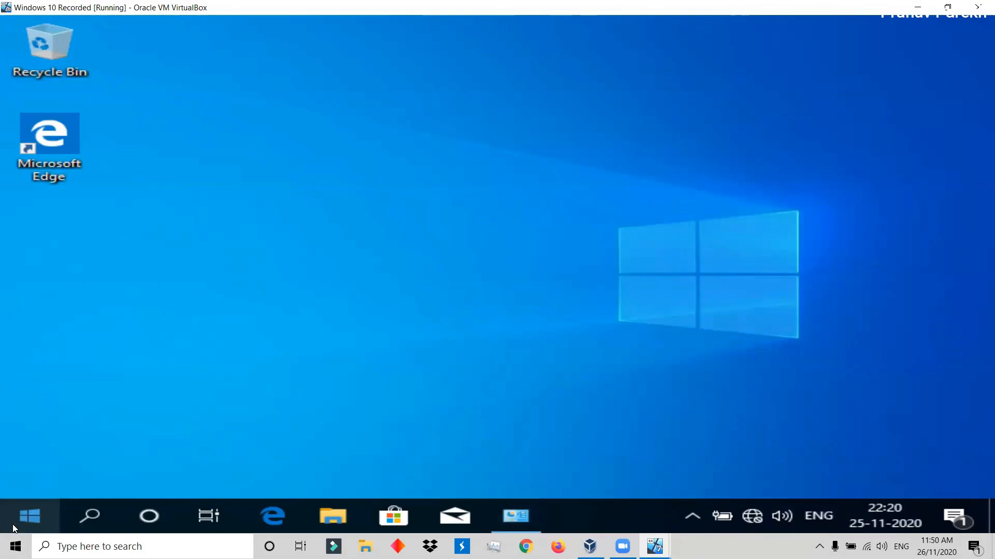
# Search Windows 10 for "cmd" and open Command Prompt.
pyautogui.click(13, 525)
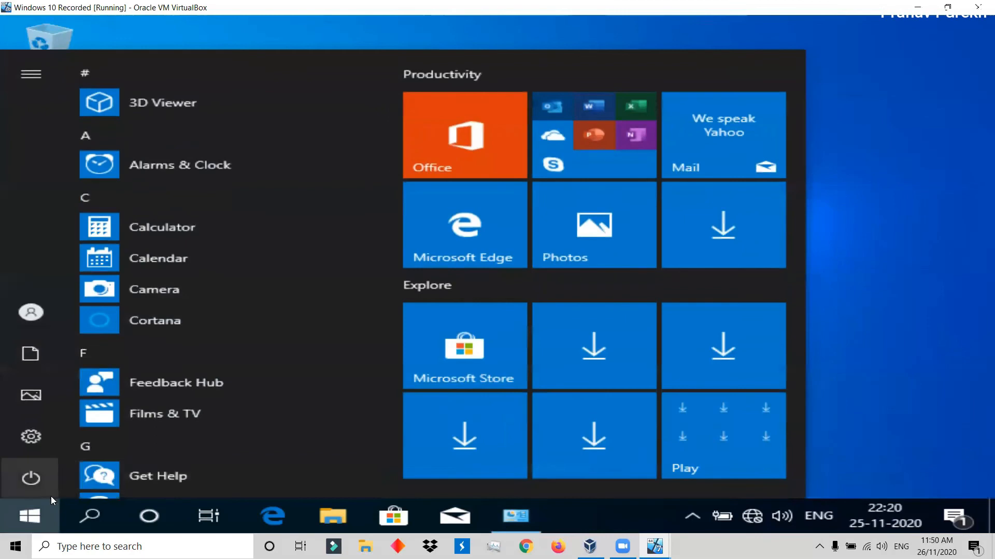
pyautogui.moveTo(51, 496)
pyautogui.write('cm')
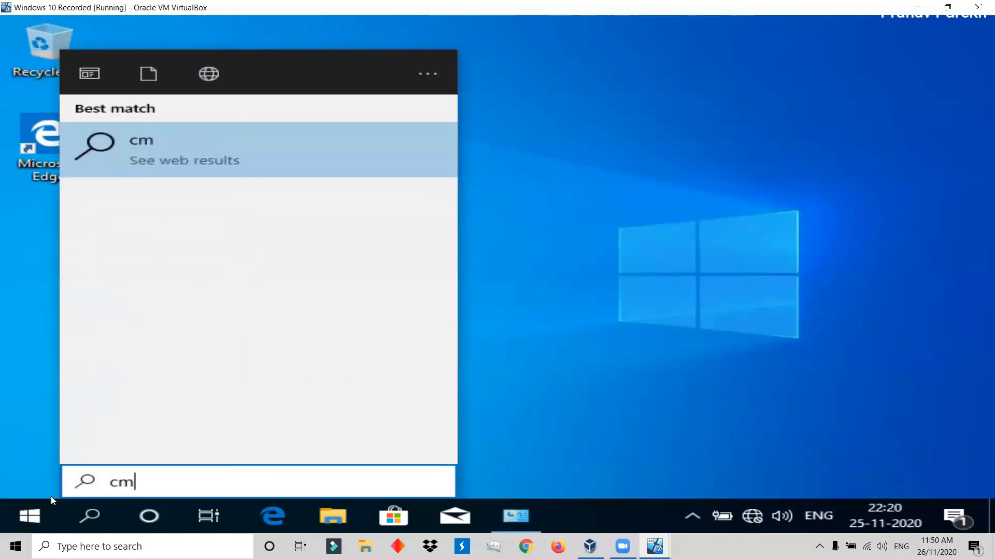
pyautogui.write('d')
pyautogui.press('Return')
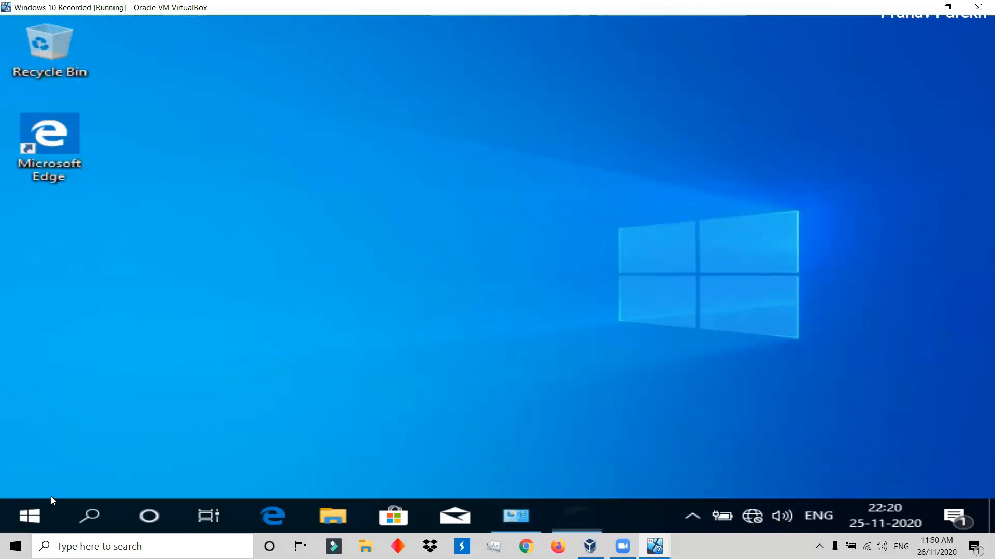
# Test the connection from Windows 10 to the server with ping 192.168.10.1.
pyautogui.write('ping')
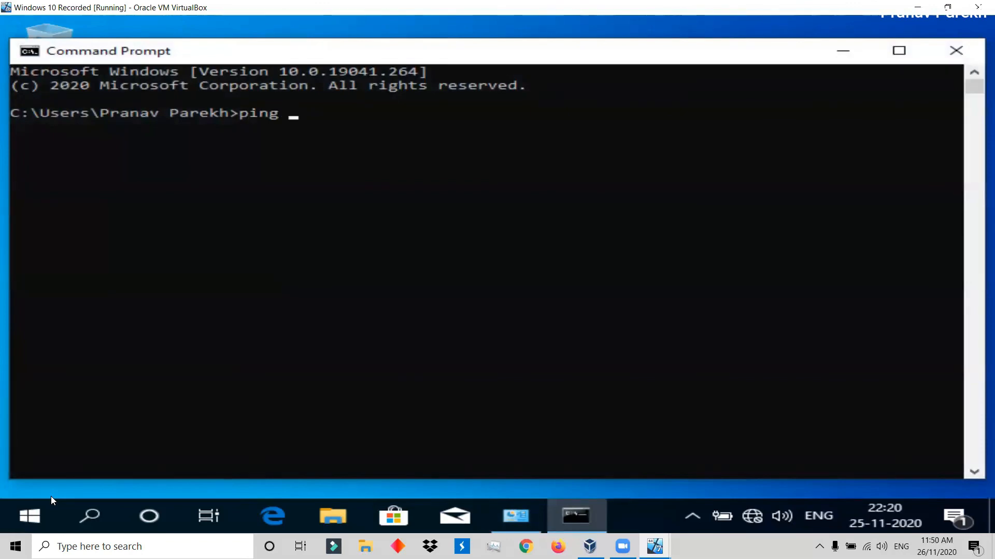
pyautogui.write('192,16')
pyautogui.write('8,')
pyautogui.press('BackSpace')
pyautogui.press('BackSpace')
pyautogui.press('BackSpace')
pyautogui.press('BackSpace')
pyautogui.press('BackSpace')
pyautogui.write('2.168.10')
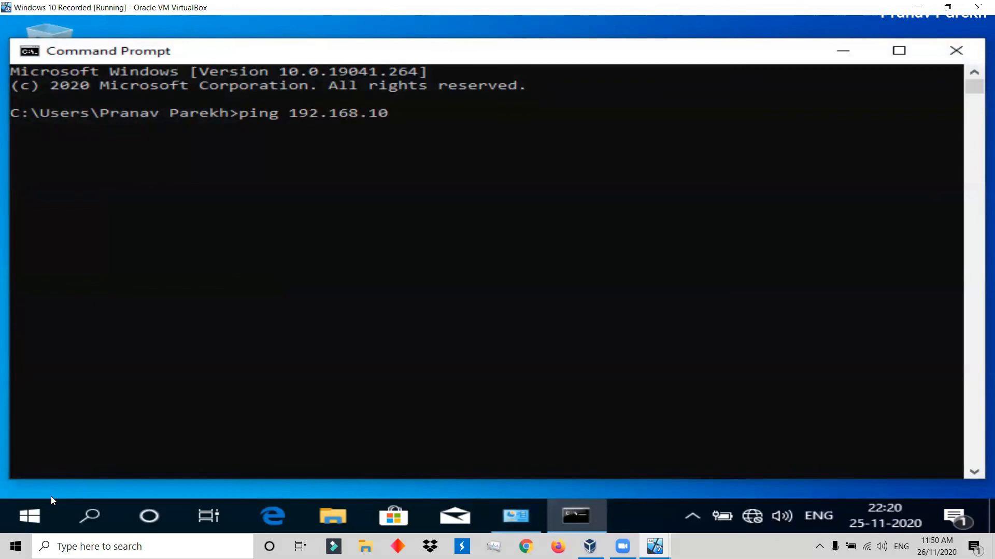
pyautogui.write('.1')
pyautogui.press('Return')
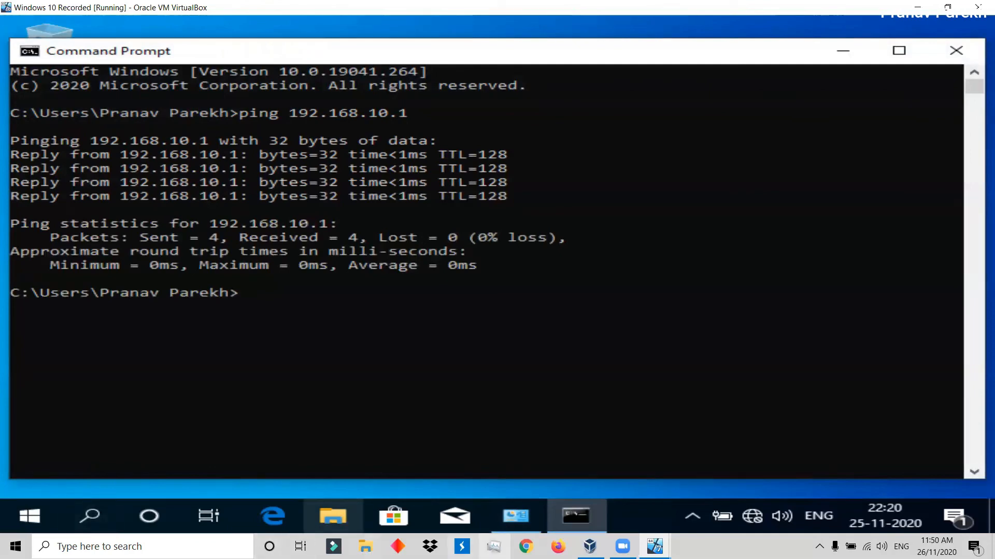
# Switch to the Windows 7 Recorded machine, set its network location to Work network, and close the location dialog.
pyautogui.click(590, 547)
pyautogui.click(571, 512)
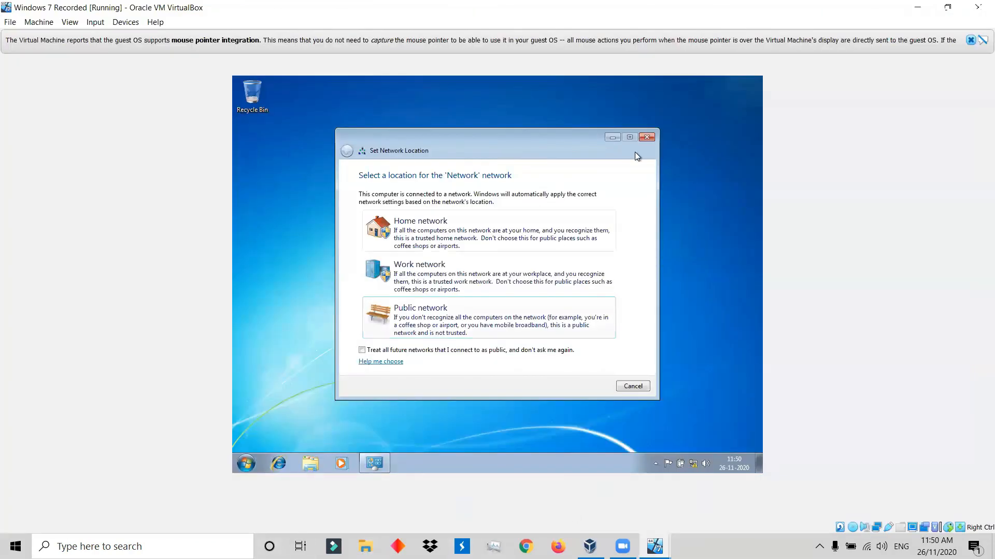
pyautogui.click(608, 269)
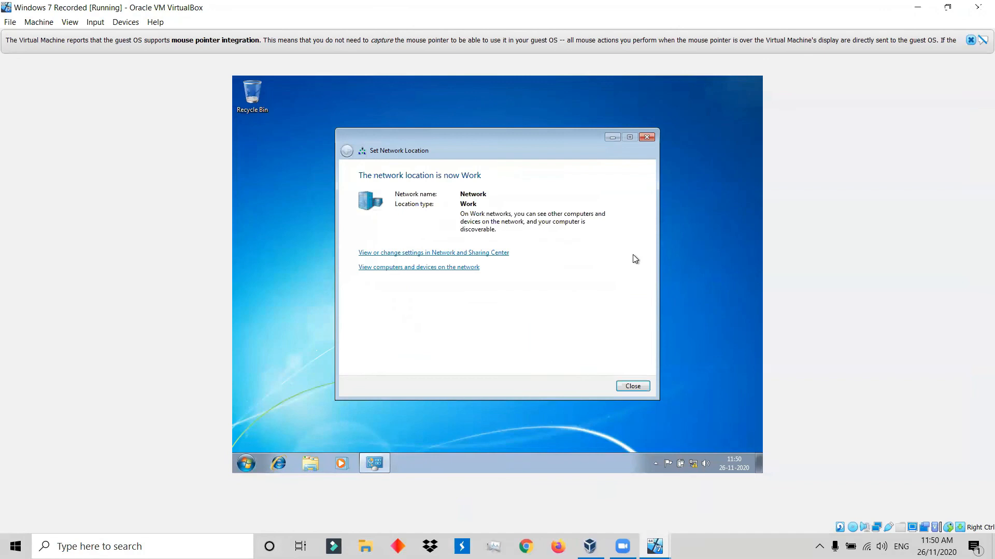
pyautogui.click(646, 137)
# Open a command prompt on Windows 7 with "cmd" and run ping 192.168.10.1.
pyautogui.click(247, 462)
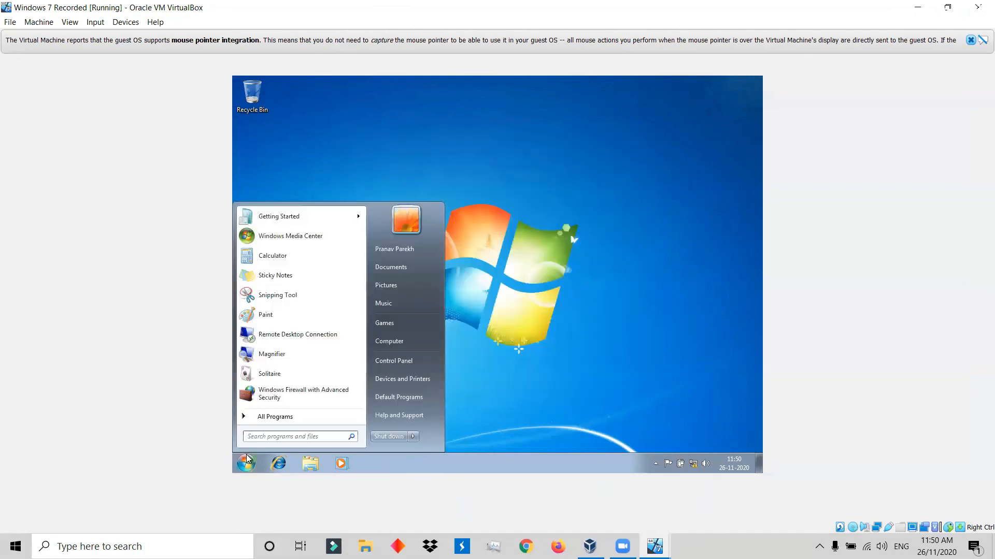
pyautogui.write('cmd')
pyautogui.press('Return')
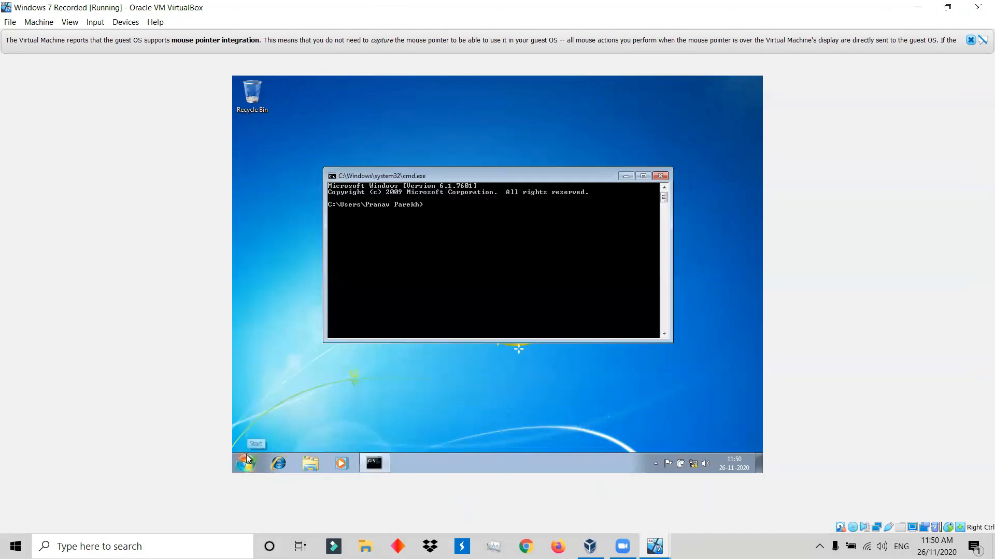
pyautogui.write('ping 192.168.10.1')
pyautogui.press('Return')
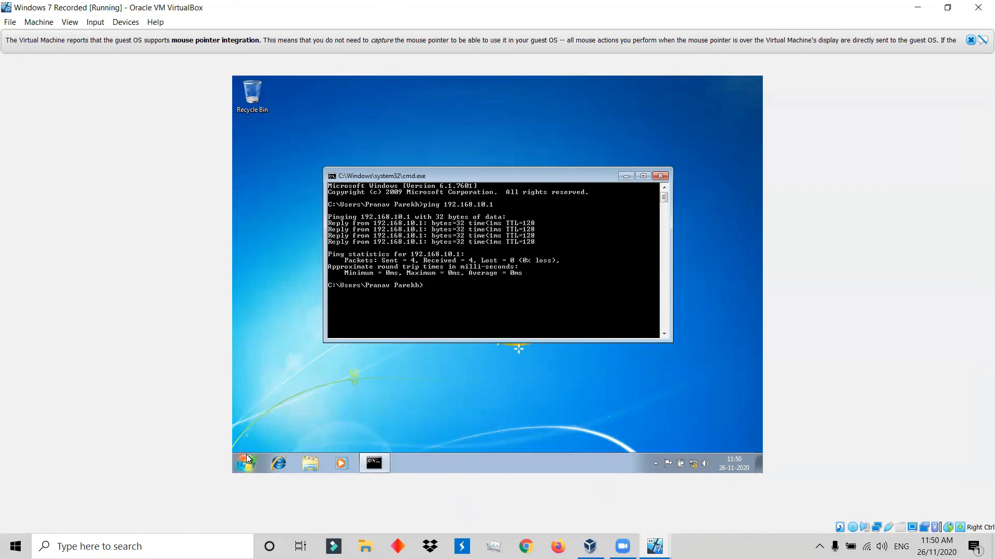
# Test the connection from Windows 7 to the Windows 10 machine with ping 192.168.10.150.
pyautogui.write('ping 192.168')
pyautogui.write('.15')
pyautogui.press('BackSpace')
pyautogui.press('BackSpace')
pyautogui.press('BackSpace')
pyautogui.write('10.150')
pyautogui.press('Return')
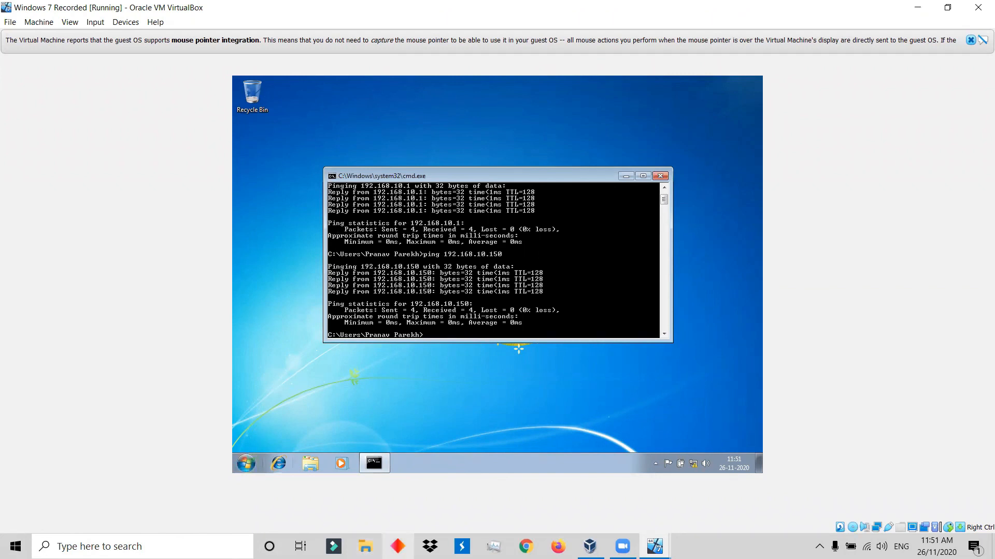
# Switch to the Windows 10 Recorded machine and run ping 192.168.10.20 to test its connection to Windows 7.
pyautogui.moveTo(589, 546)
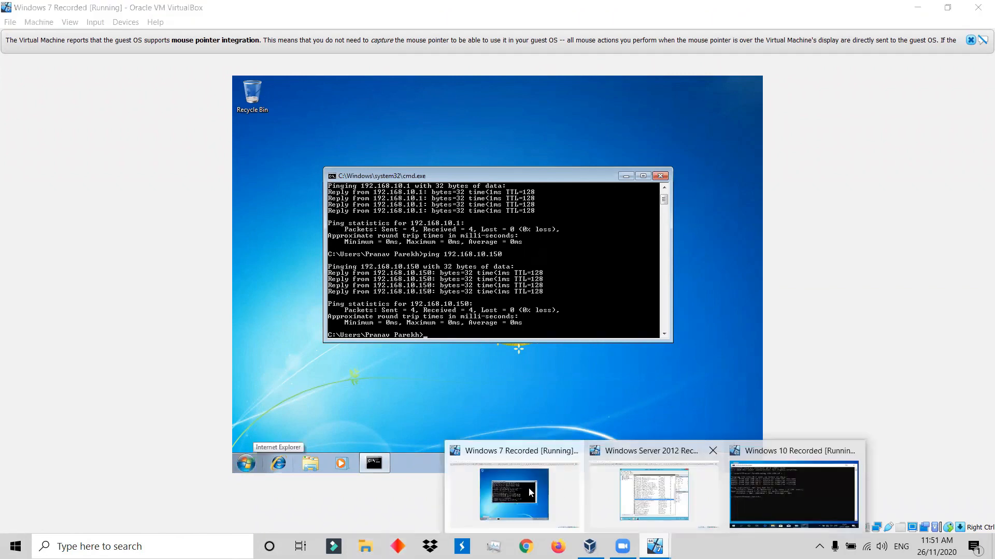
pyautogui.click(800, 487)
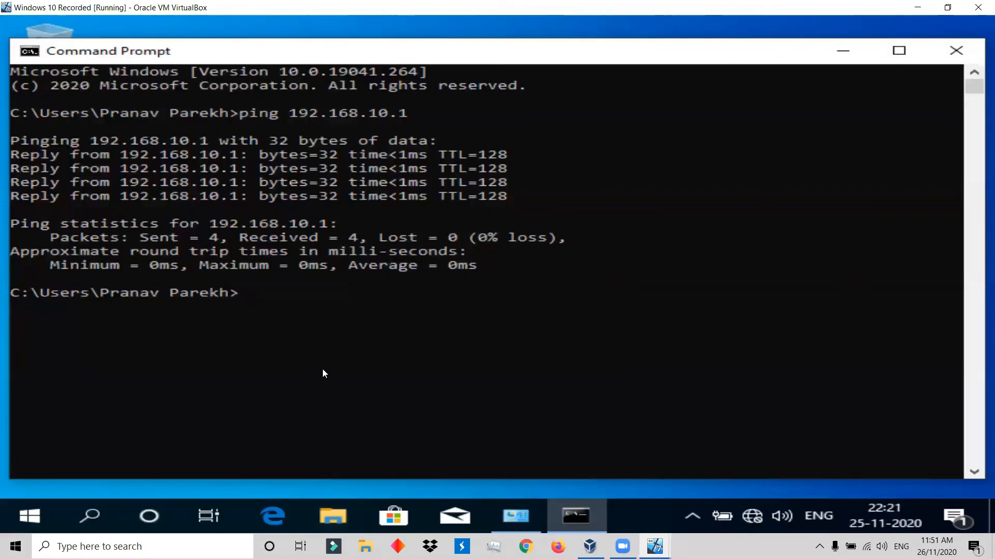
pyautogui.write('ping 192.168.')
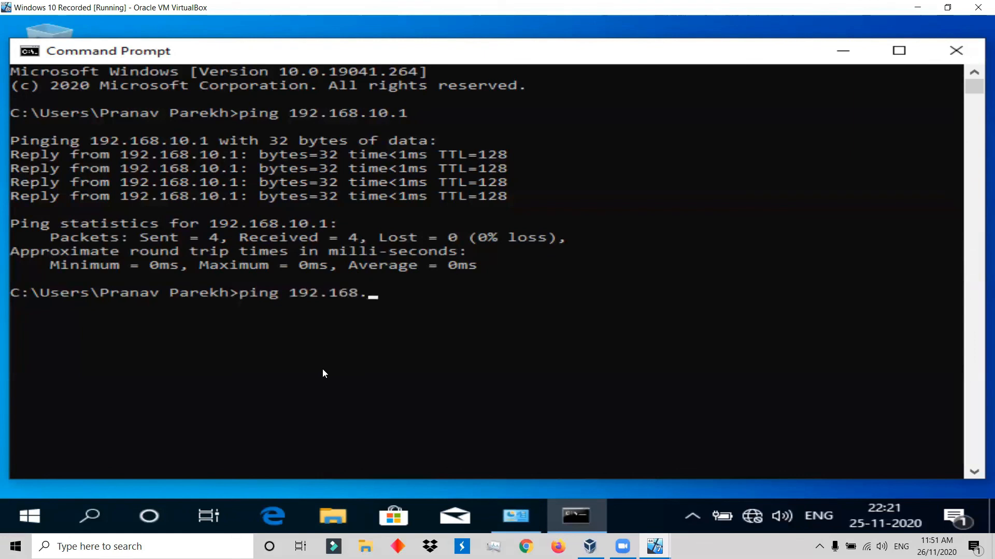
pyautogui.write('10.20')
pyautogui.press('Return')
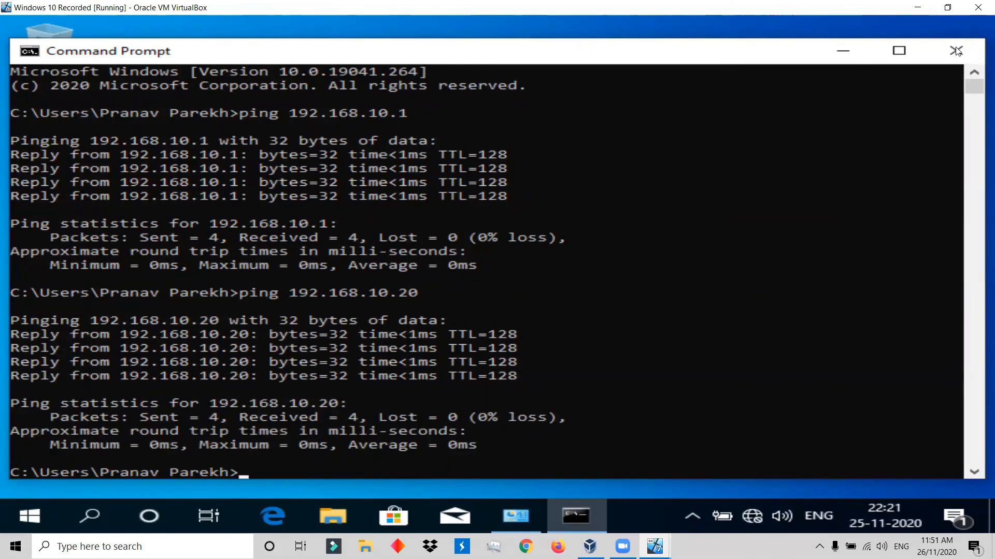
# Switch to the Windows Server 2012 Recorded machine and close its Windows Firewall with Advanced Security window.
pyautogui.click(654, 547)
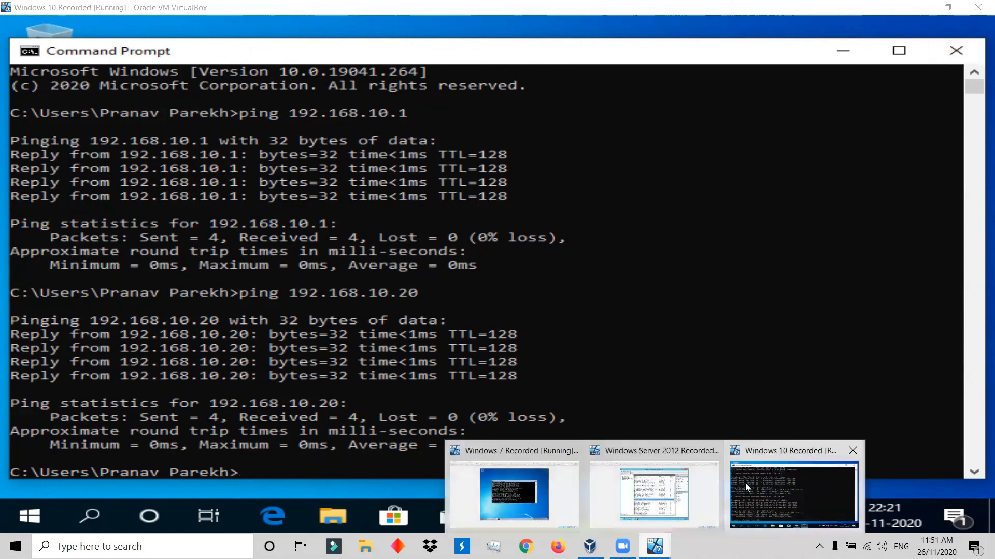
pyautogui.click(673, 494)
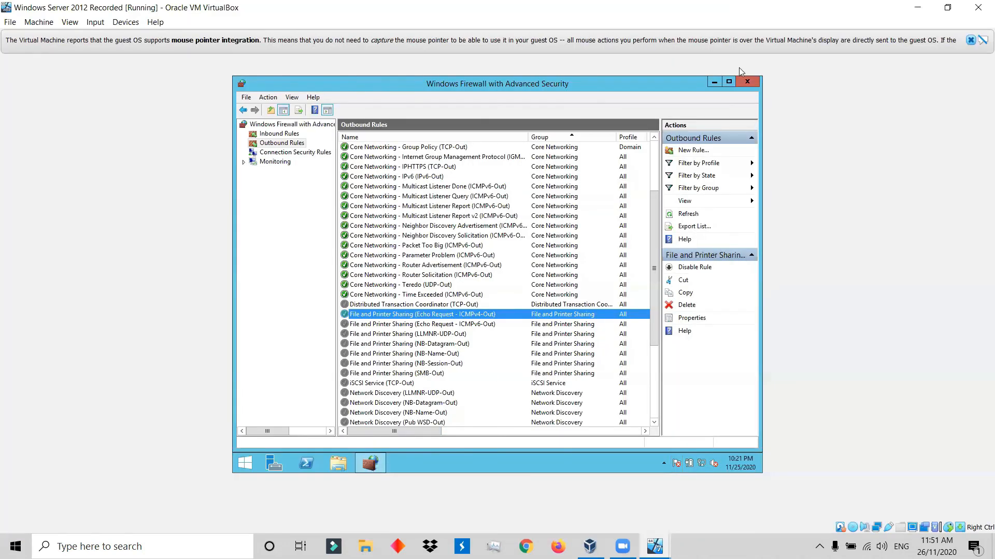
pyautogui.click(747, 81)
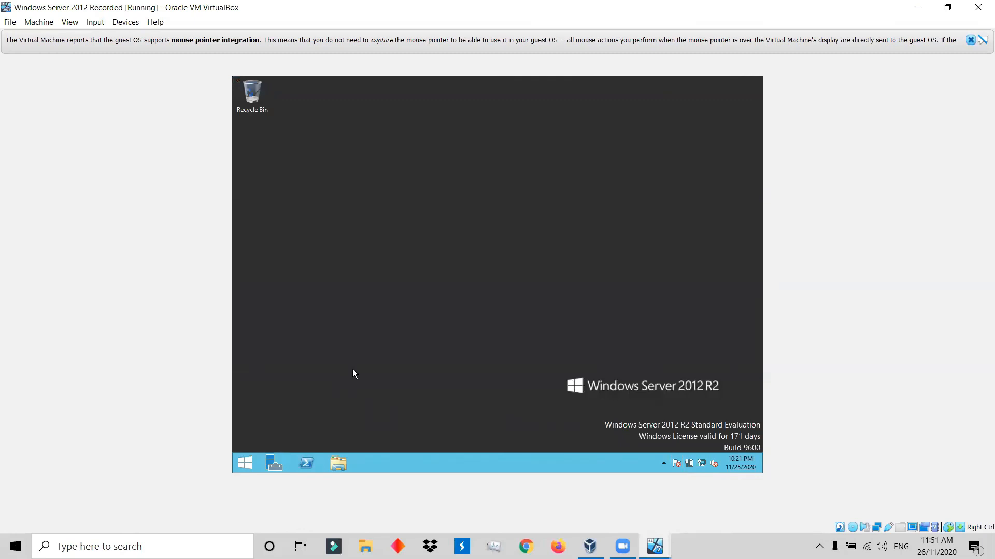
# Find the Command Prompt on Windows Server 2012 R2 with "cmd" and open it.
pyautogui.click(243, 465)
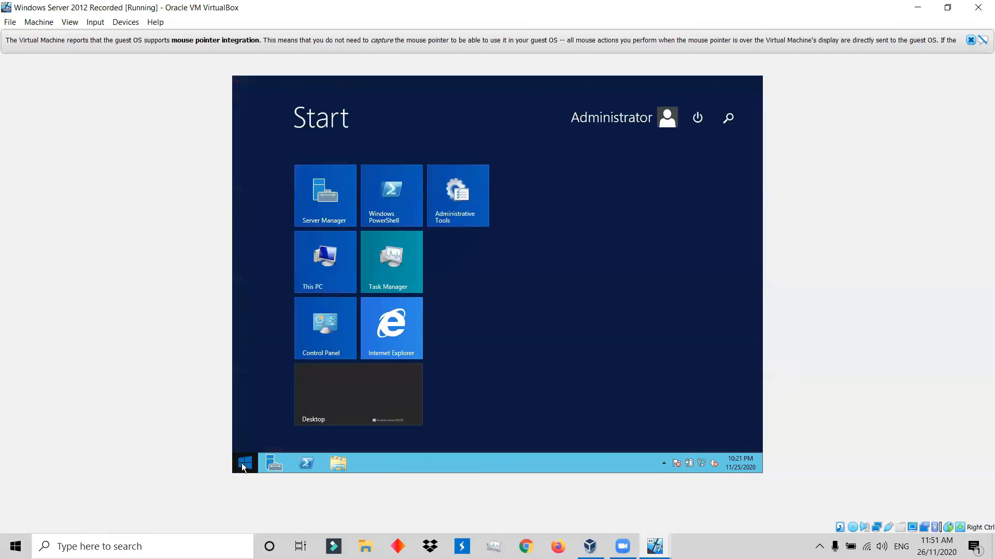
pyautogui.write('c,m')
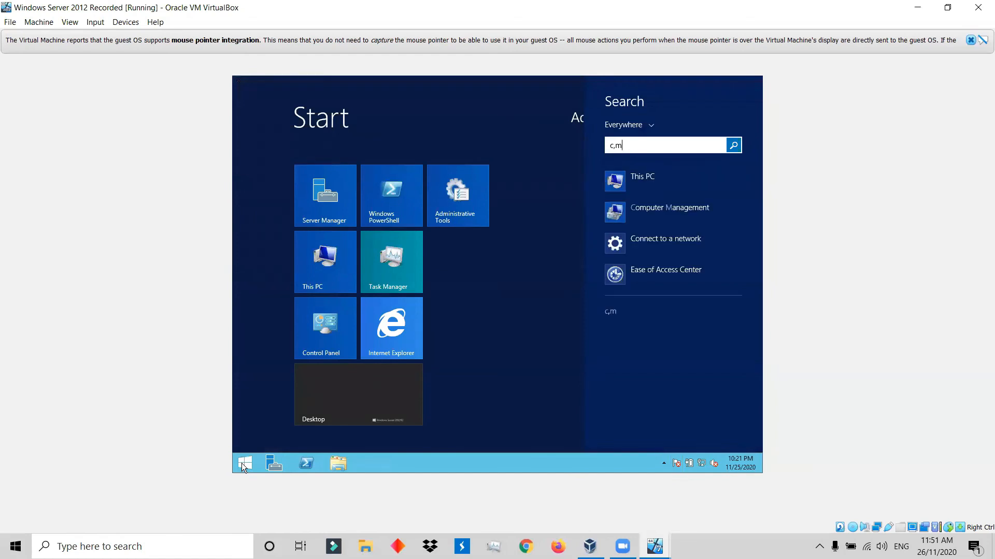
pyautogui.press('BackSpace')
pyautogui.press('BackSpace')
pyautogui.write('md')
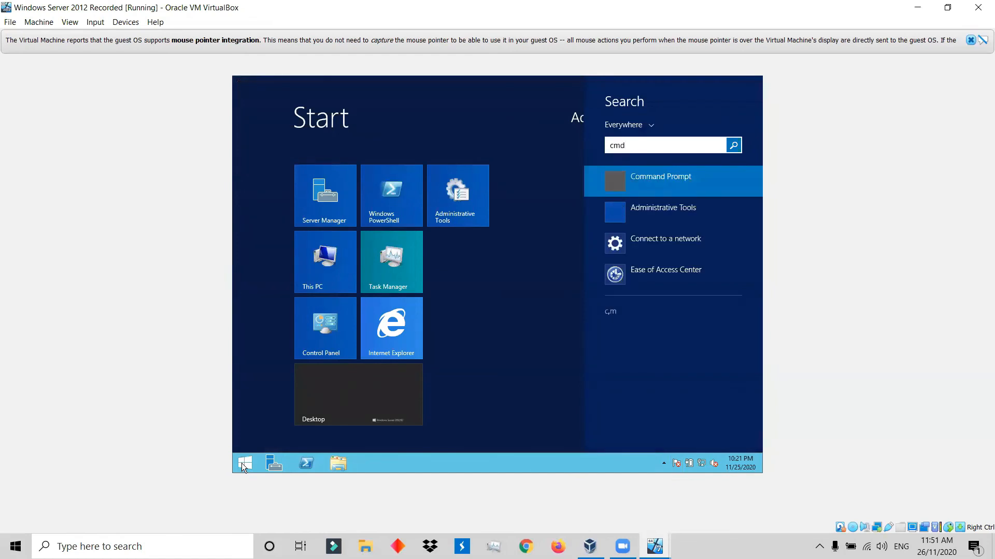
pyautogui.press('Return')
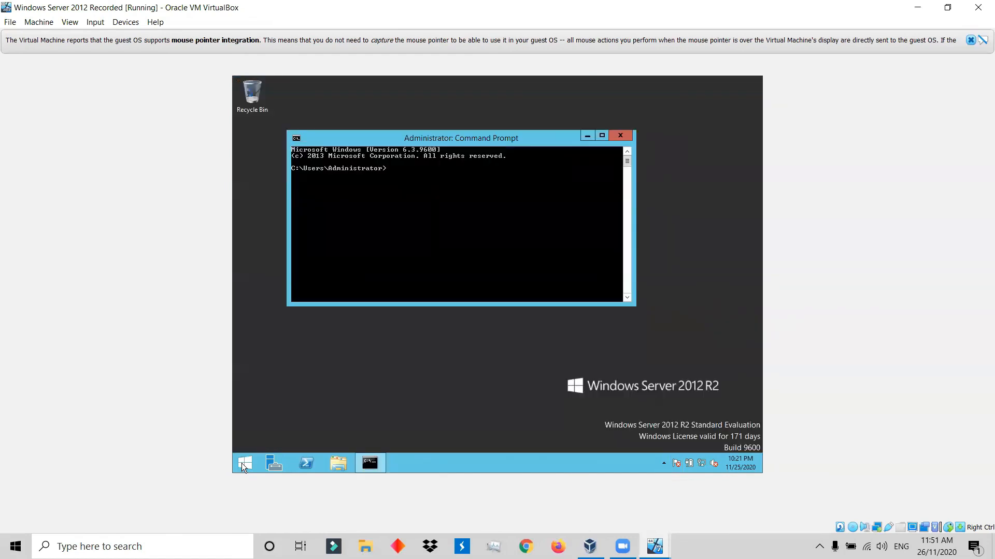
# Test the connection from the server to the Windows 10 machine with ping 192.168.10.150.
pyautogui.write('ping 192.168.10.150')
pyautogui.press('Return')
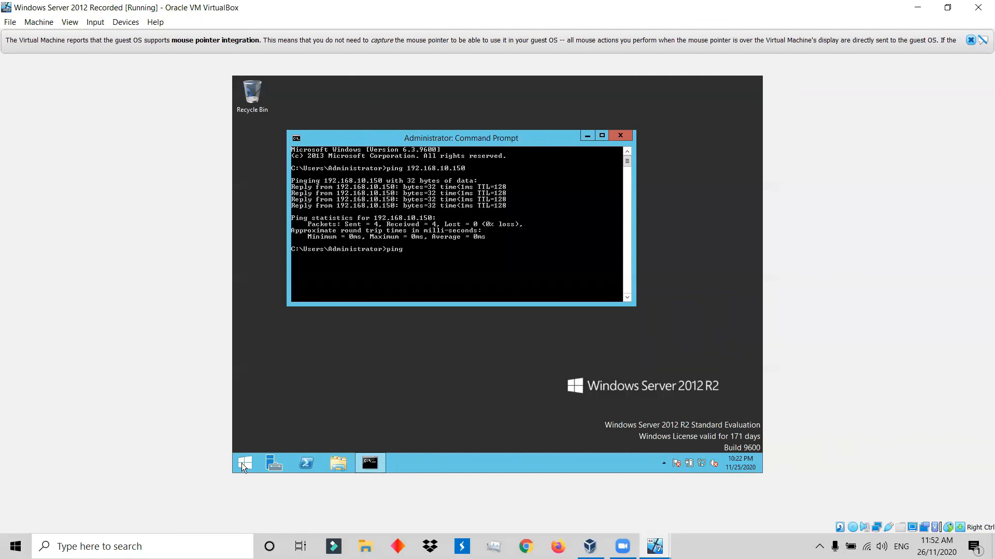
# Try to reach the Windows 7 machine from the server with ping 192.168.20.10.
pyautogui.write('192.168.20.10')
pyautogui.press('Return')
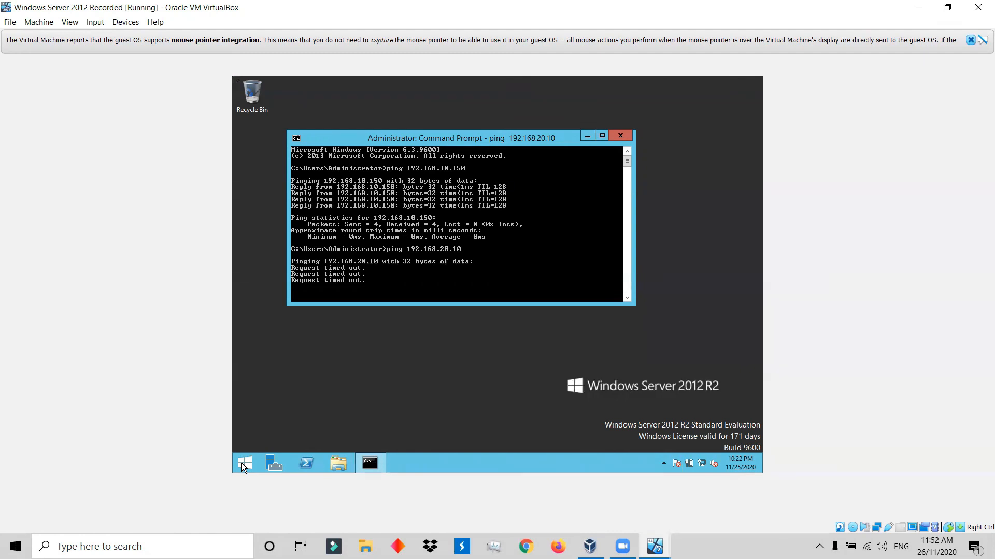
# Correct the recalled command to ping 192.168.10.20, run it to test the connection to Windows 7, and close the command prompt.
pyautogui.press('Up')
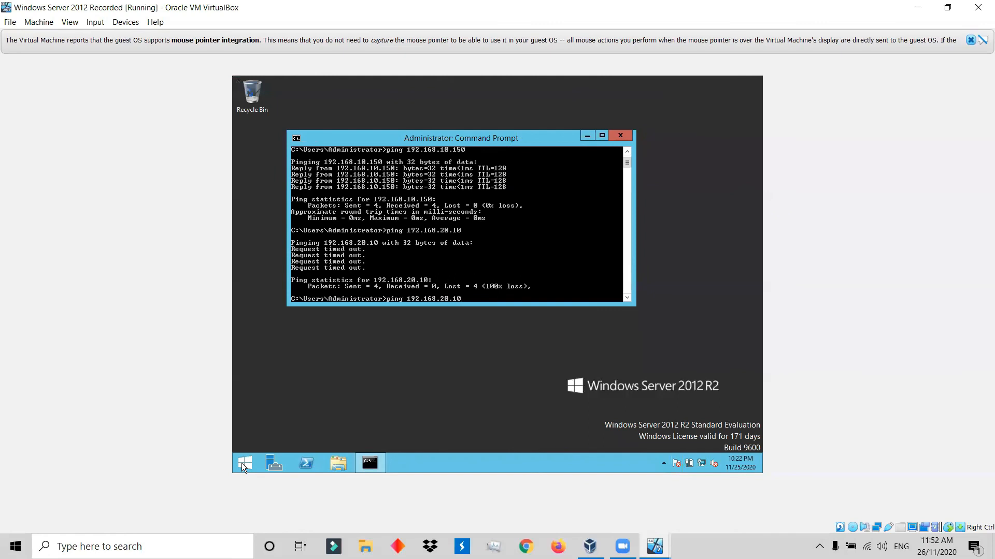
pyautogui.press('BackSpace')
pyautogui.press('BackSpace')
pyautogui.press('BackSpace')
pyautogui.write('10.20')
pyautogui.press('Return')
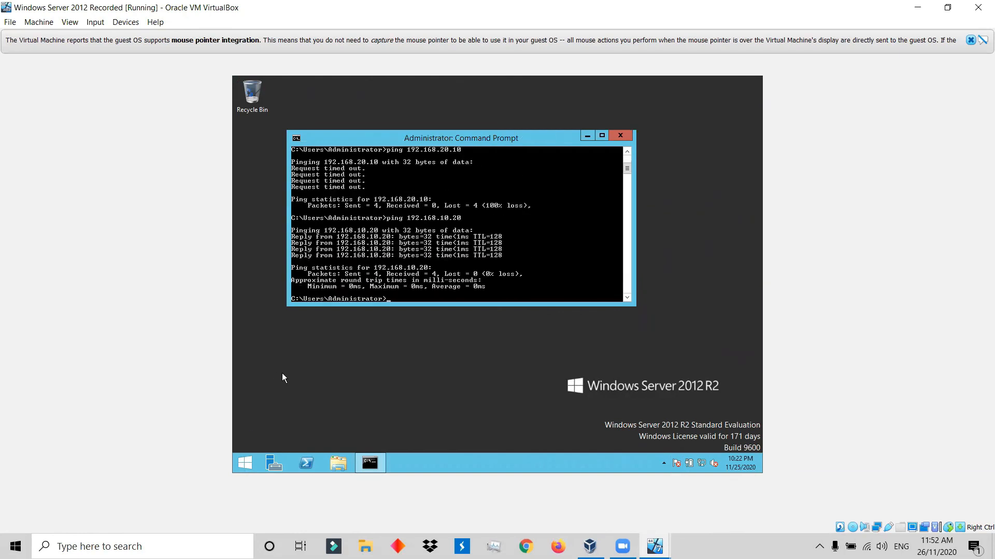
pyautogui.click(629, 135)
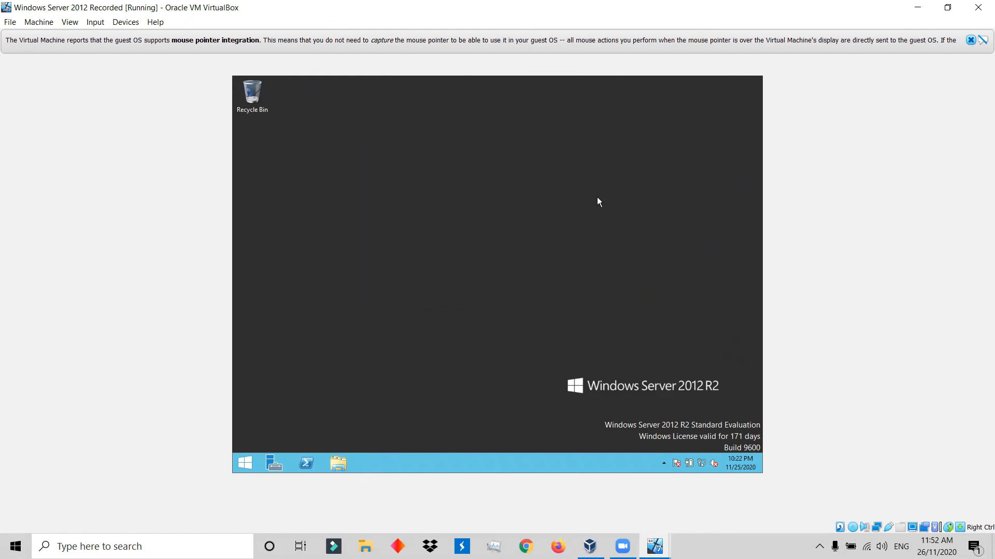